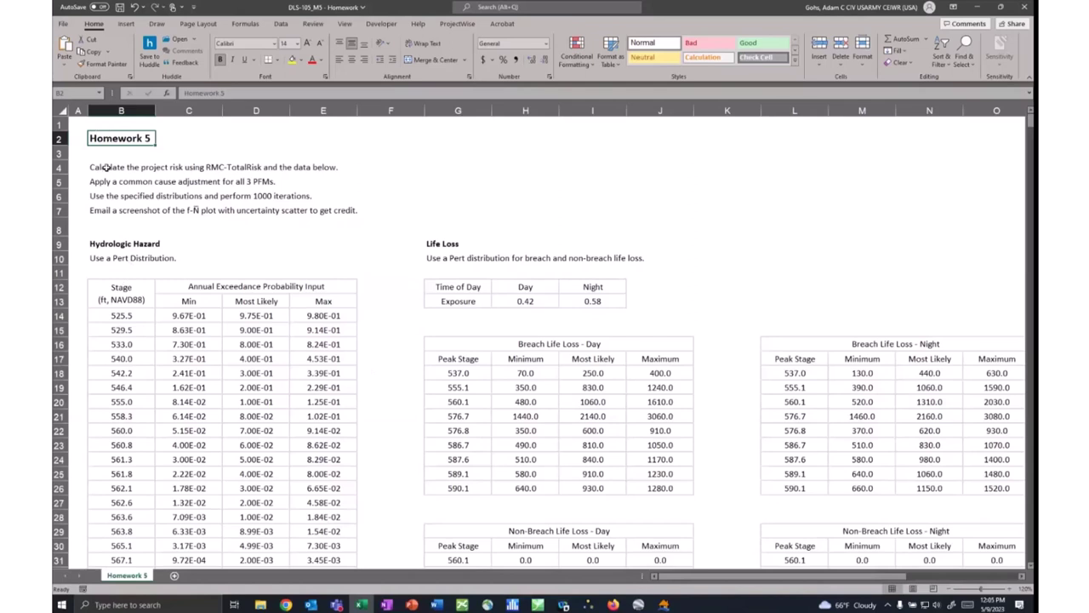
Switch from the Homework 5 workbook to RMC-TotalRisk and add a tabular hazard named Stage Frequency.
left_click(107, 167)
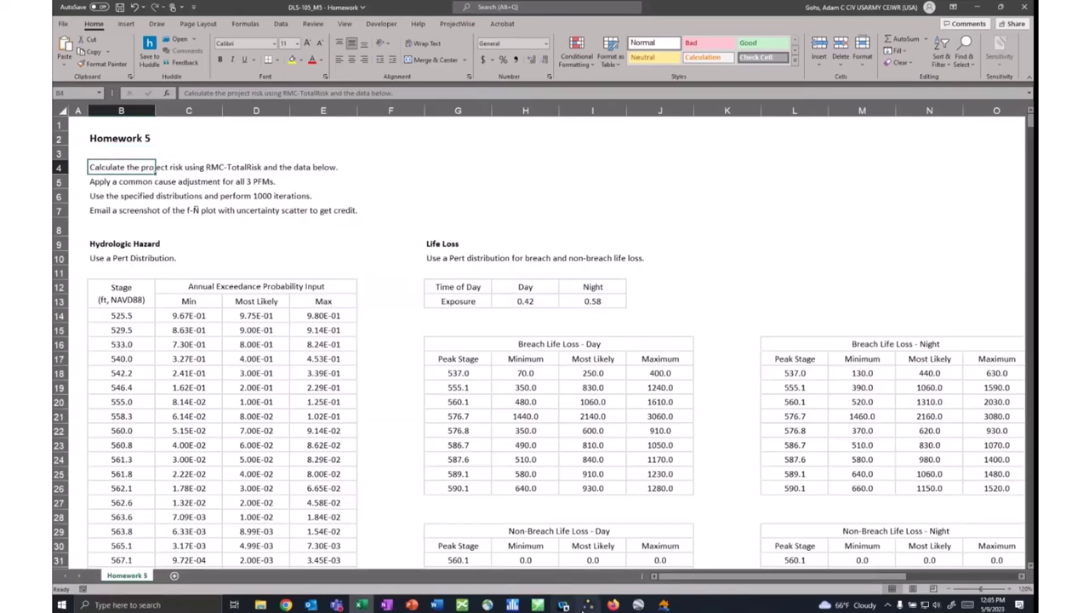
left_click(588, 604)
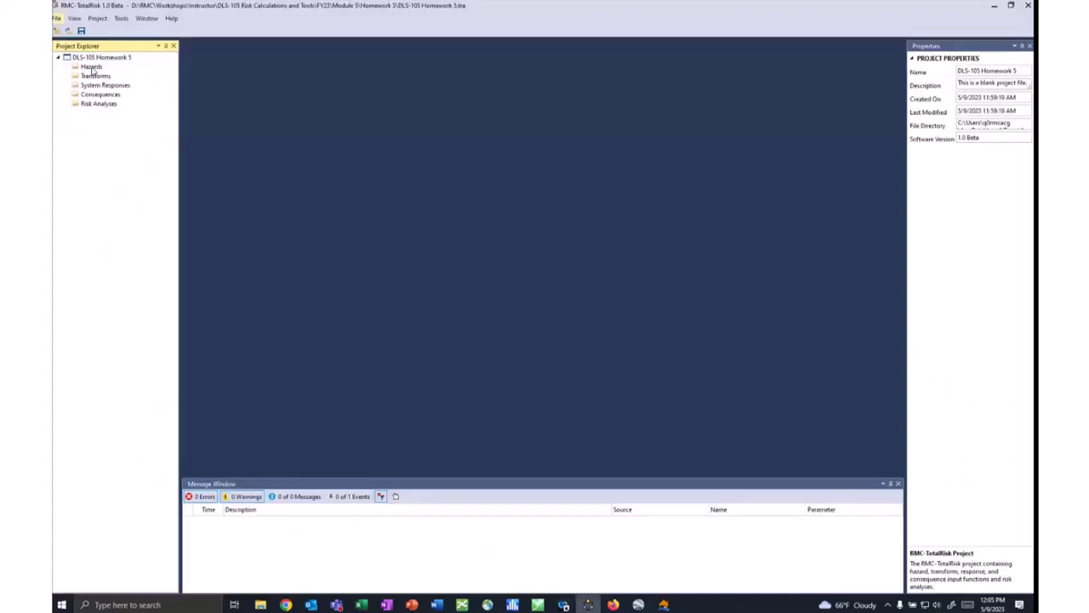
right_click(92, 67)
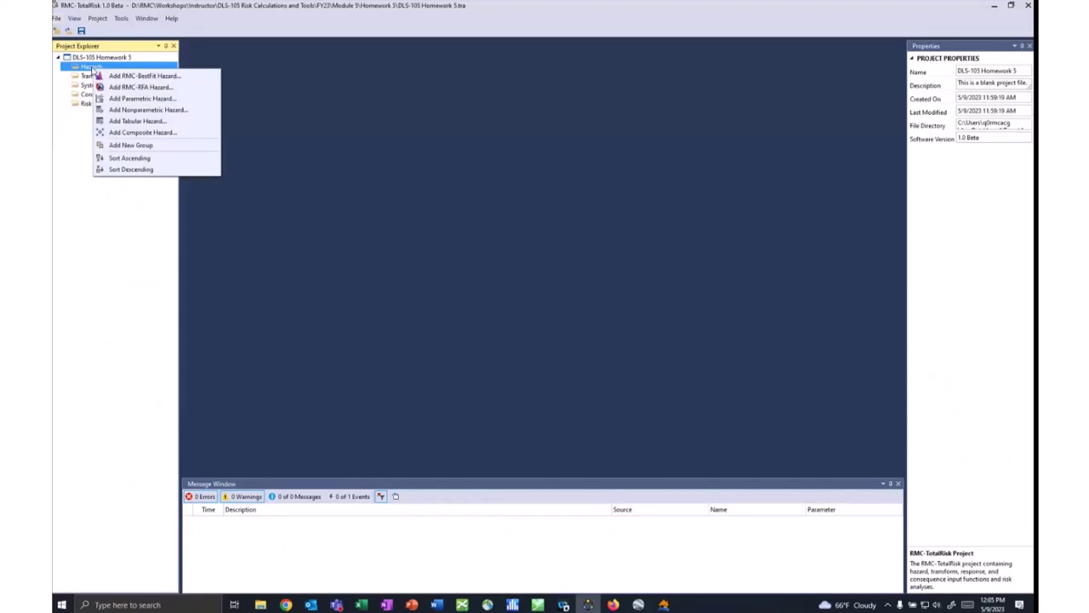
left_click(128, 121)
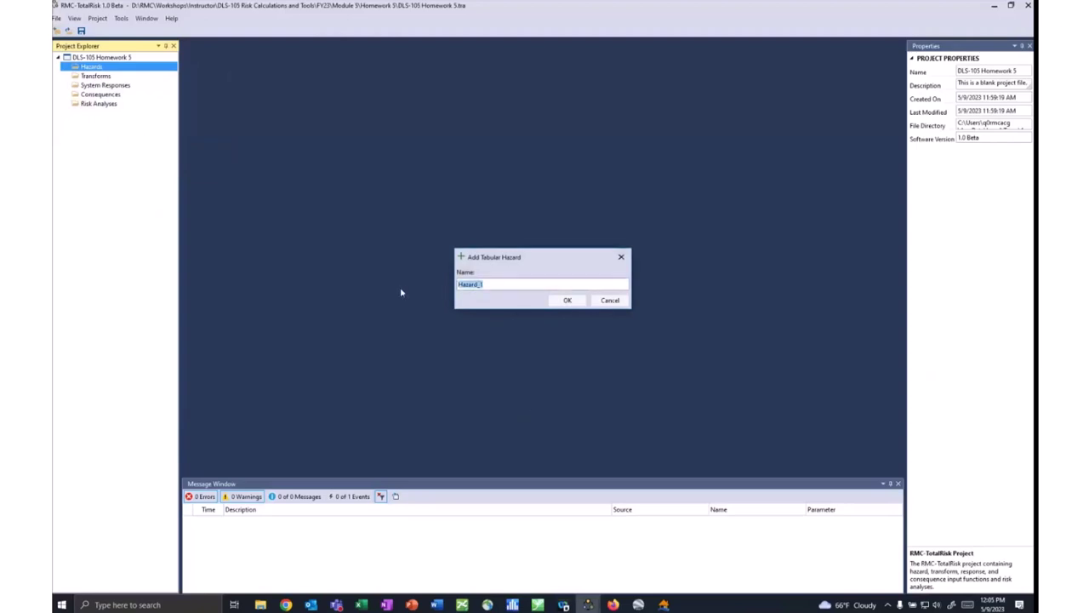
type("Stage Frequency")
key("Return")
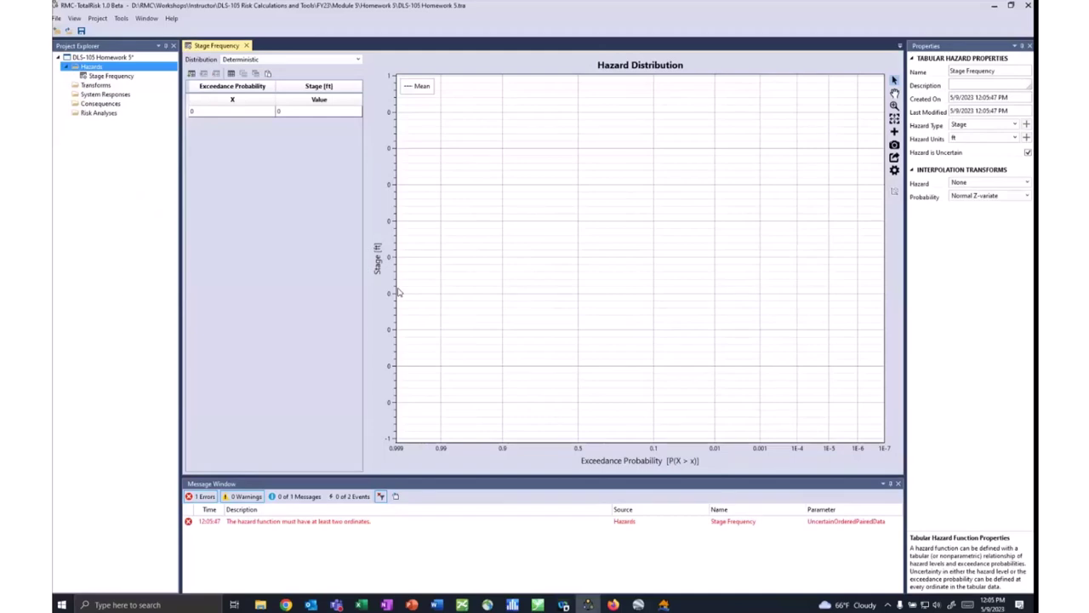
Define the Stage Frequency hazard's uncertainty on the probabilities instead of the hazard, and set its distribution to PERT.
left_click(360, 604)
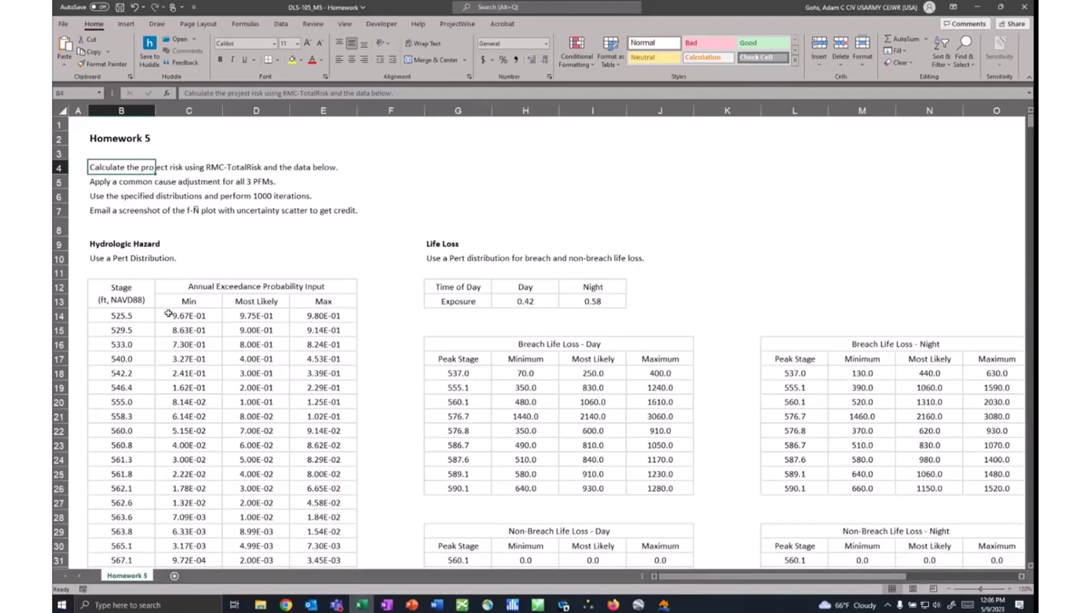
left_click(587, 604)
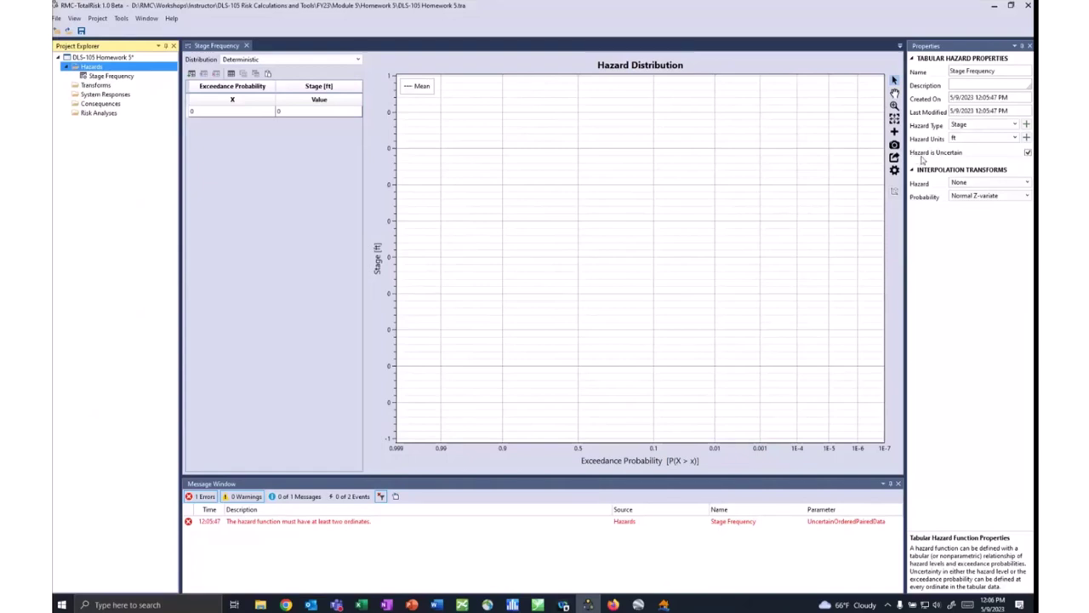
left_click(1028, 153)
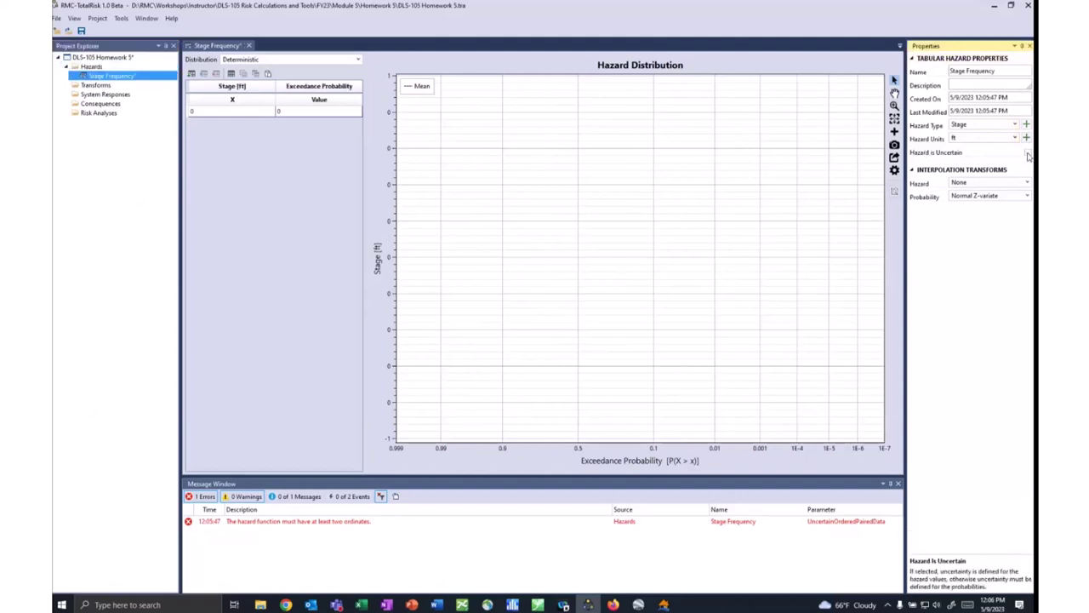
left_click(358, 61)
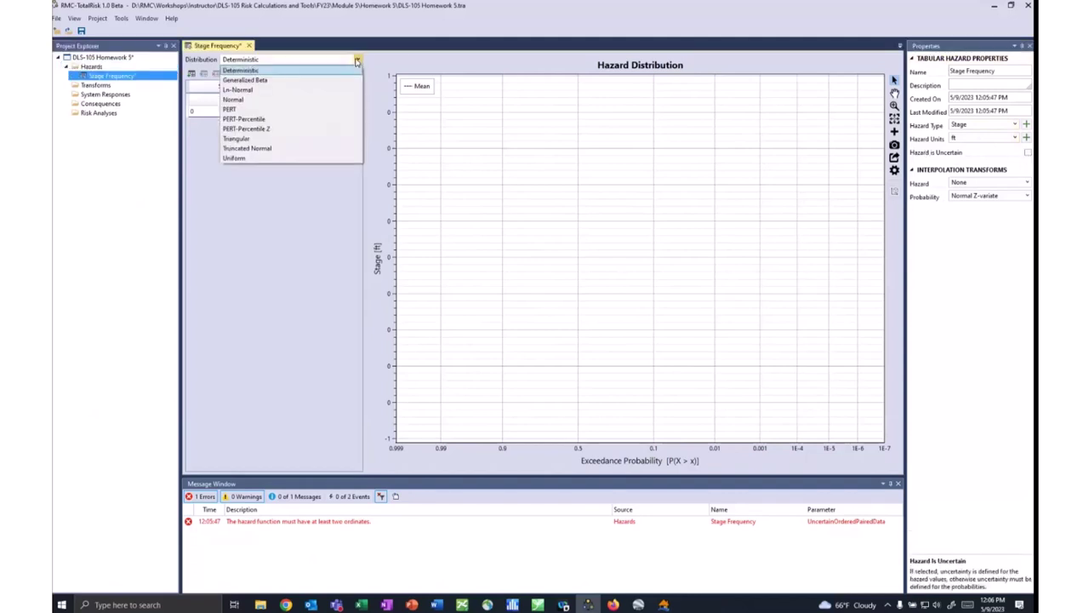
left_click(251, 110)
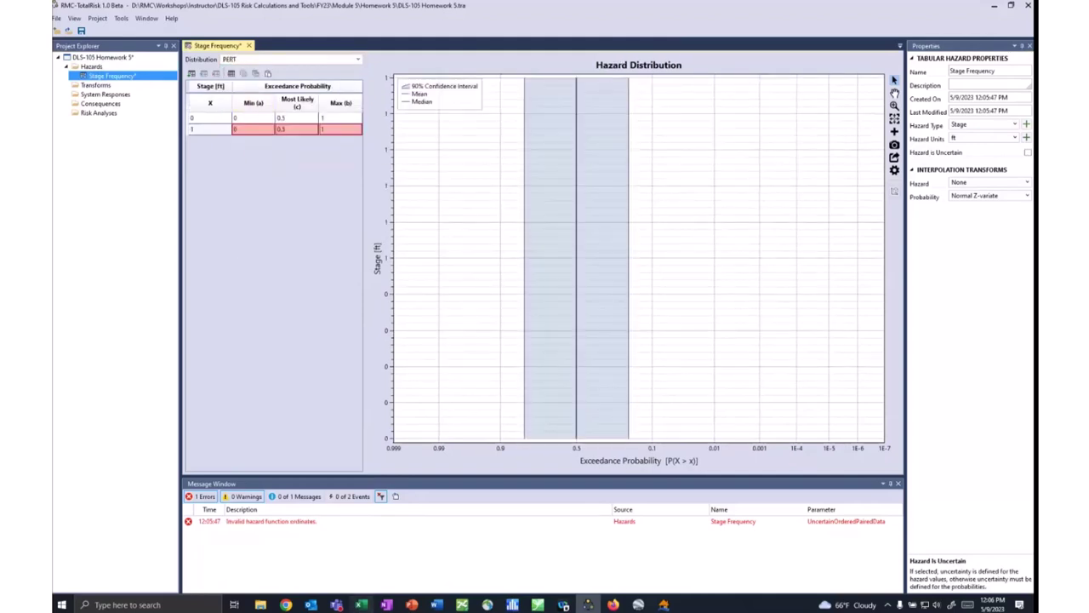
Copy the hydrologic hazard data B14:E62 from the Excel workbook into the Stage Frequency table in RMC-TotalRisk, starting at the first stage cell.
left_click(361, 604)
left_click_drag(121, 315, 308, 373)
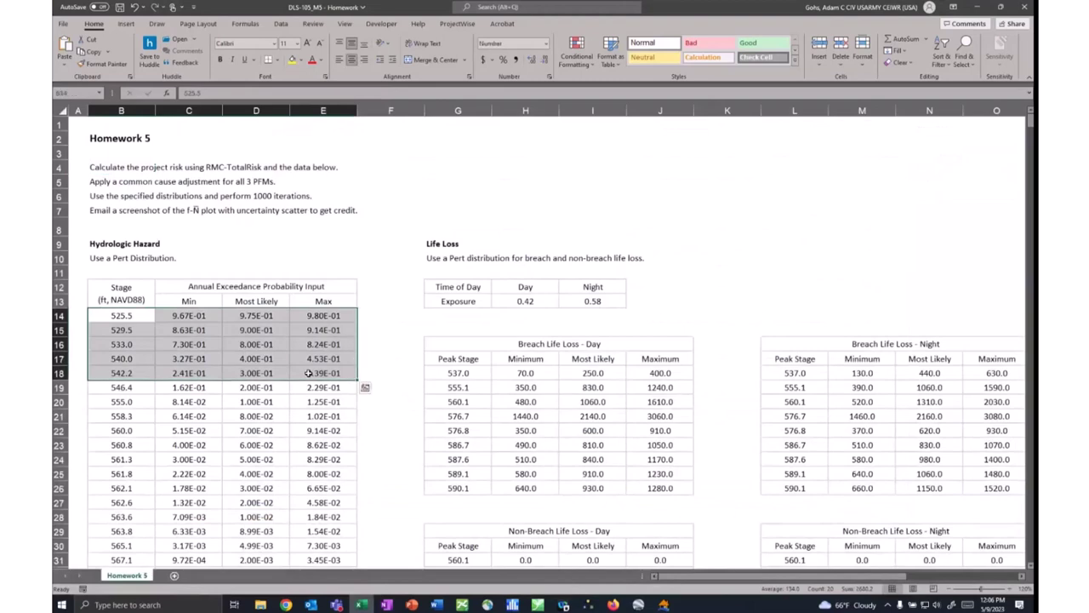
key("ctrl+shift+Down")
key("ctrl+c")
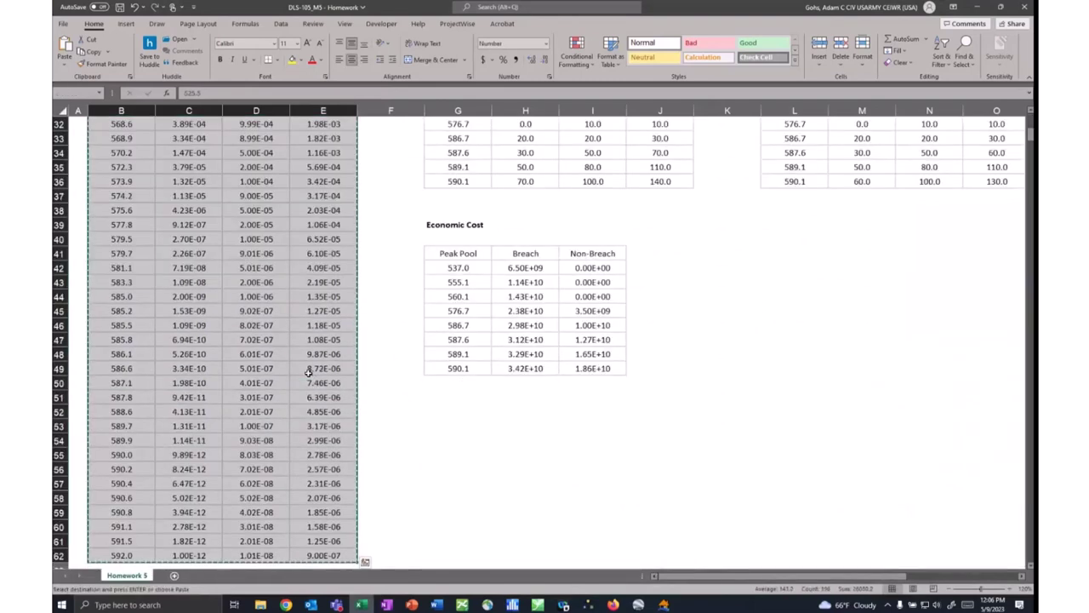
left_click(589, 604)
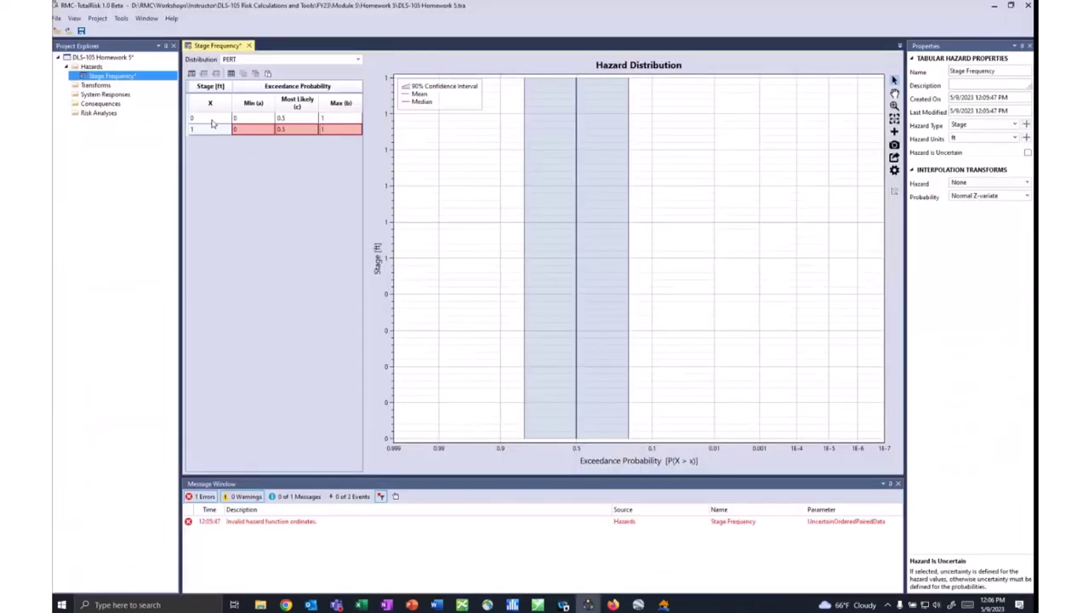
left_click(212, 123)
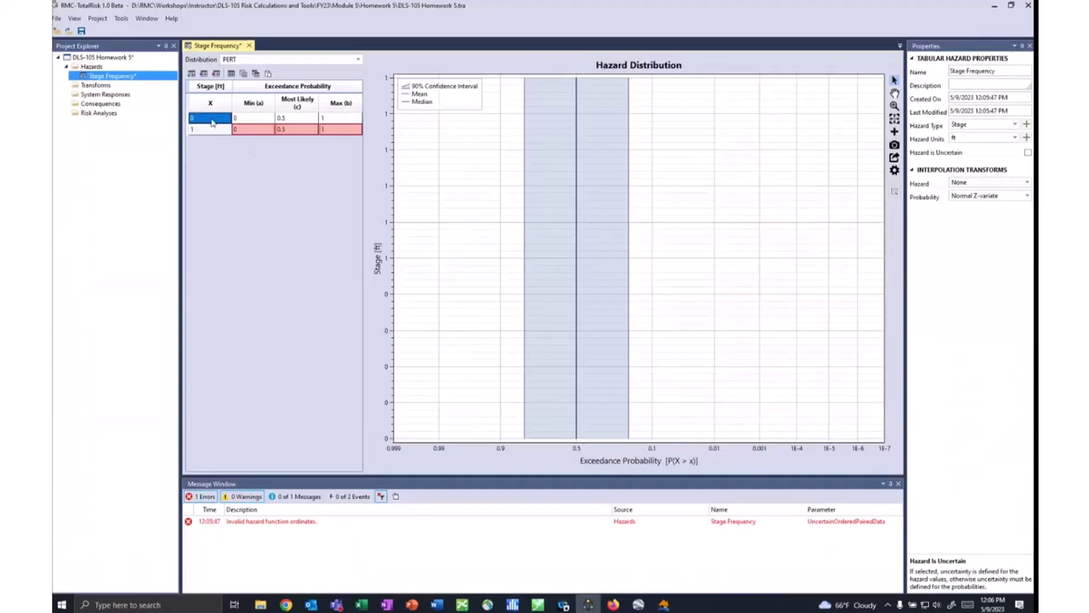
key("ctrl+v")
scroll(264, 243, "down", 5)
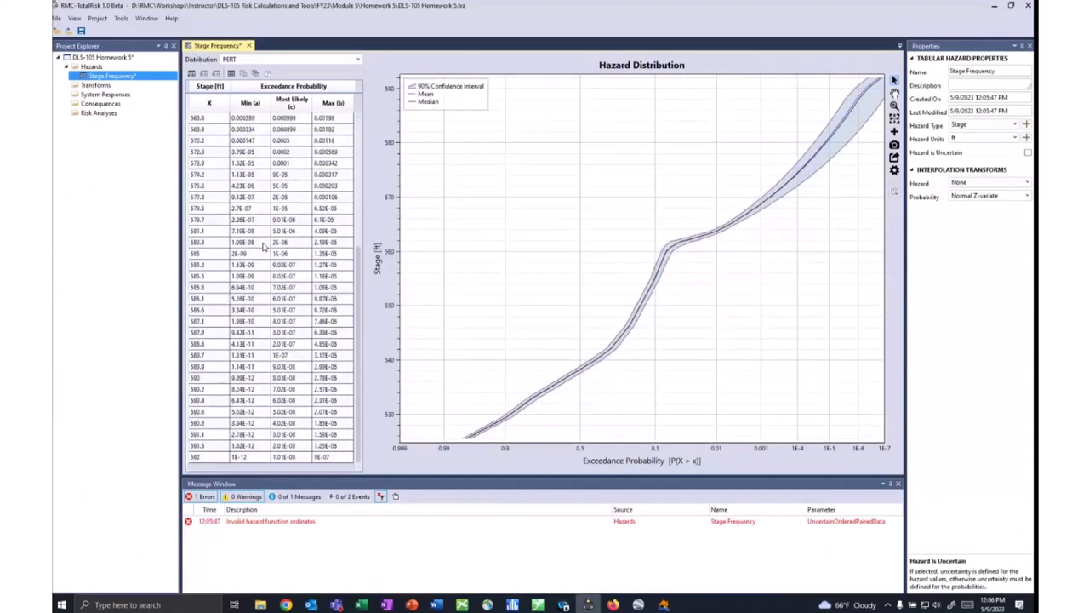
Review the pasted Stage Frequency table from first to last row and save the project.
scroll(265, 248, "up", 5)
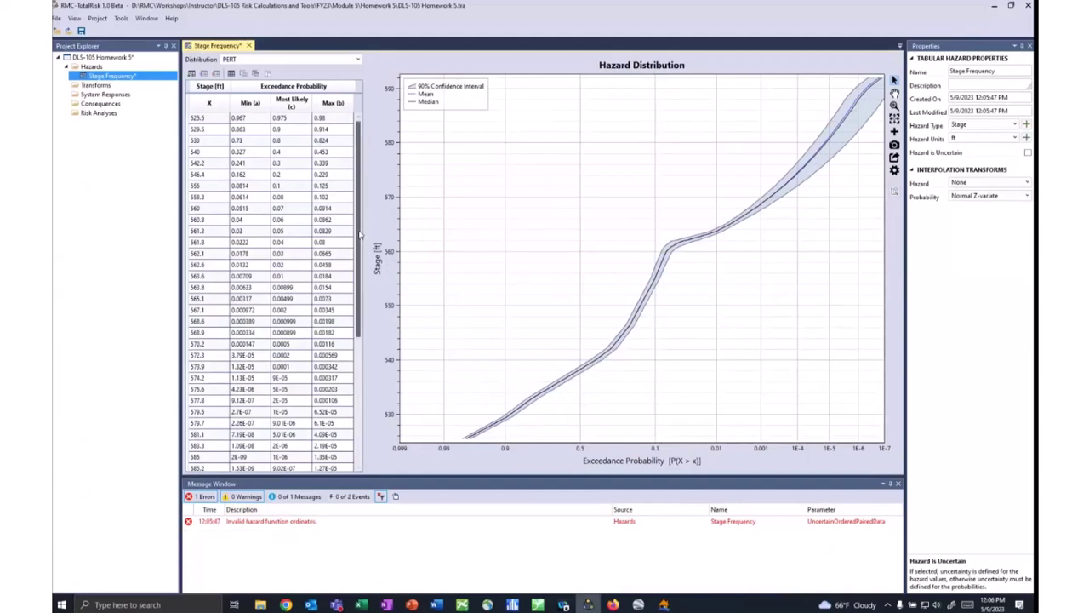
left_click_drag(359, 234, 339, 442)
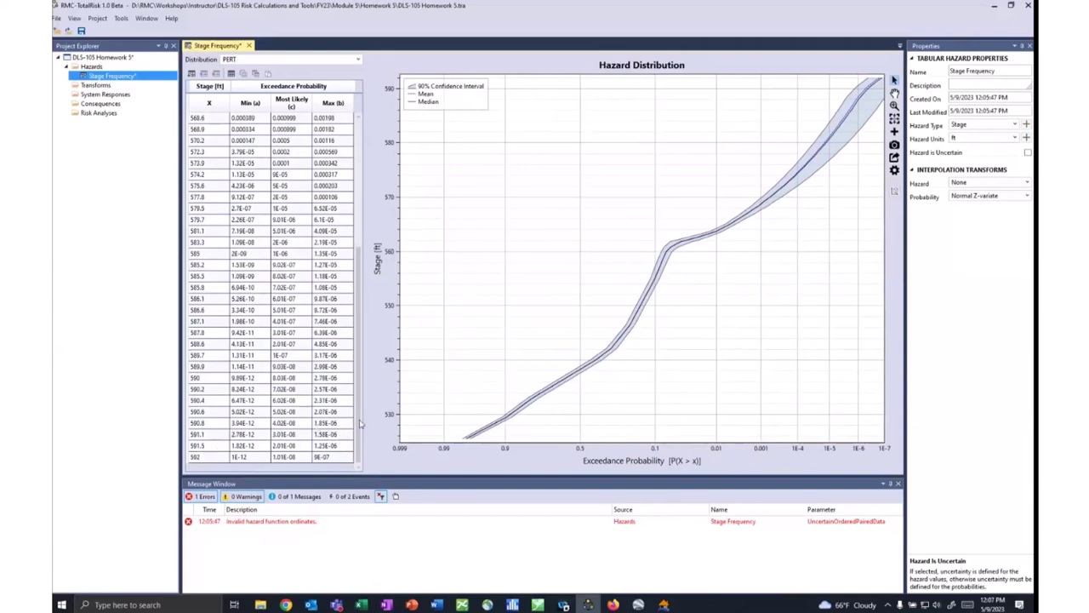
left_click_drag(361, 423, 360, 295)
left_click(210, 123)
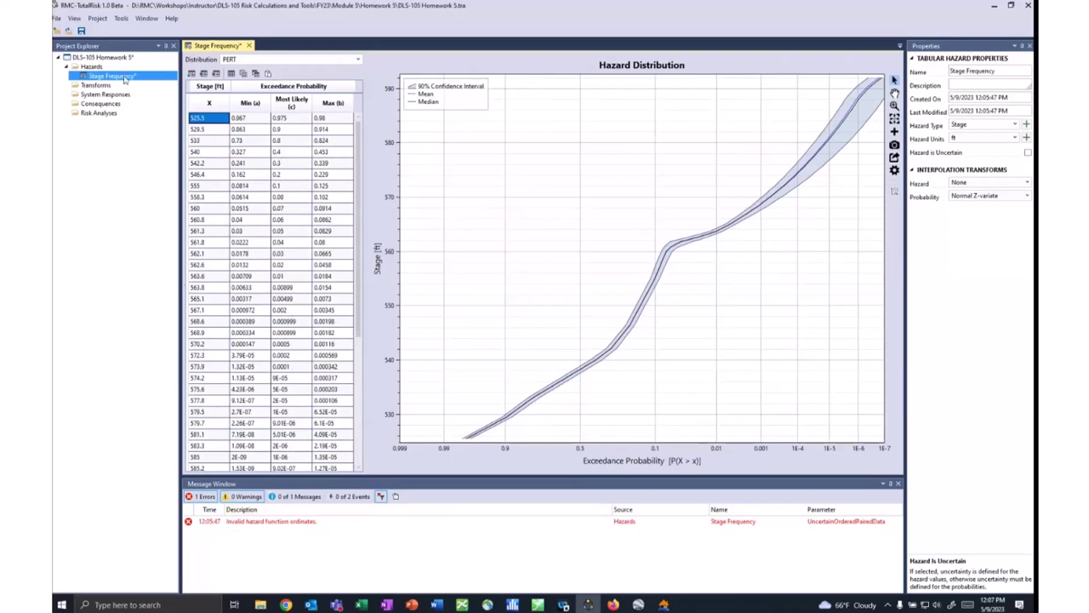
left_click(81, 31)
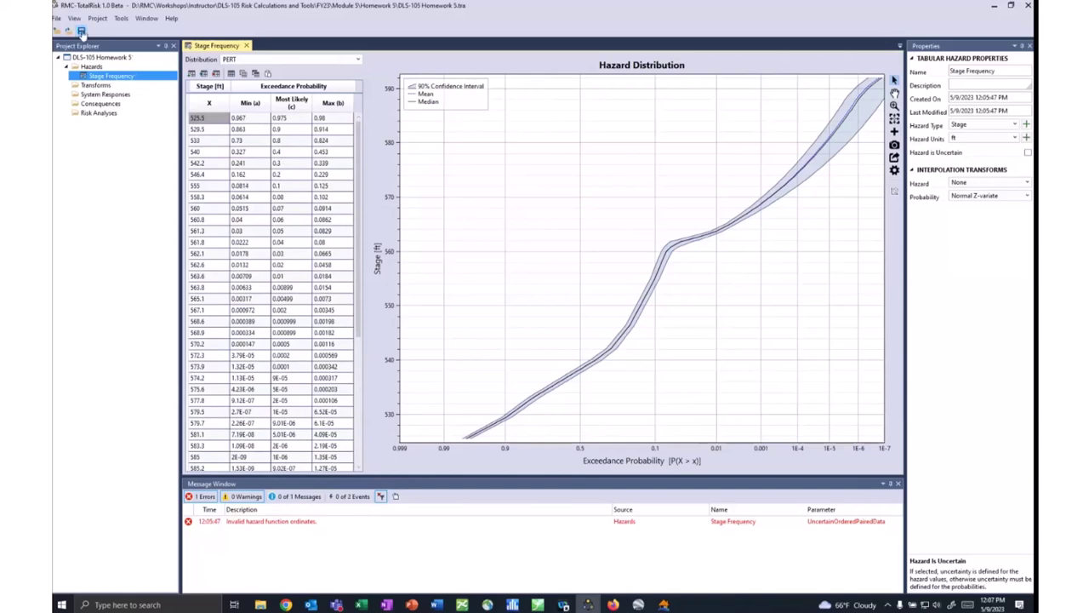
left_click(1028, 5)
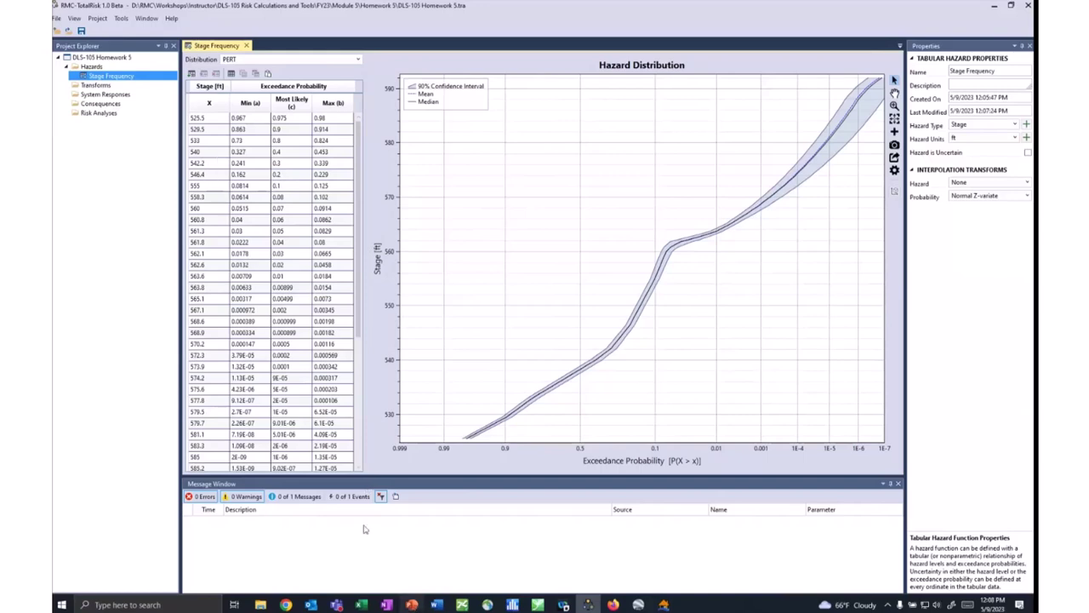
Review the PFM 1 node estimates in Excel, and add a Basic event tree response named PFM 1 - Overtopping in RMC-TotalRisk.
left_click(361, 604)
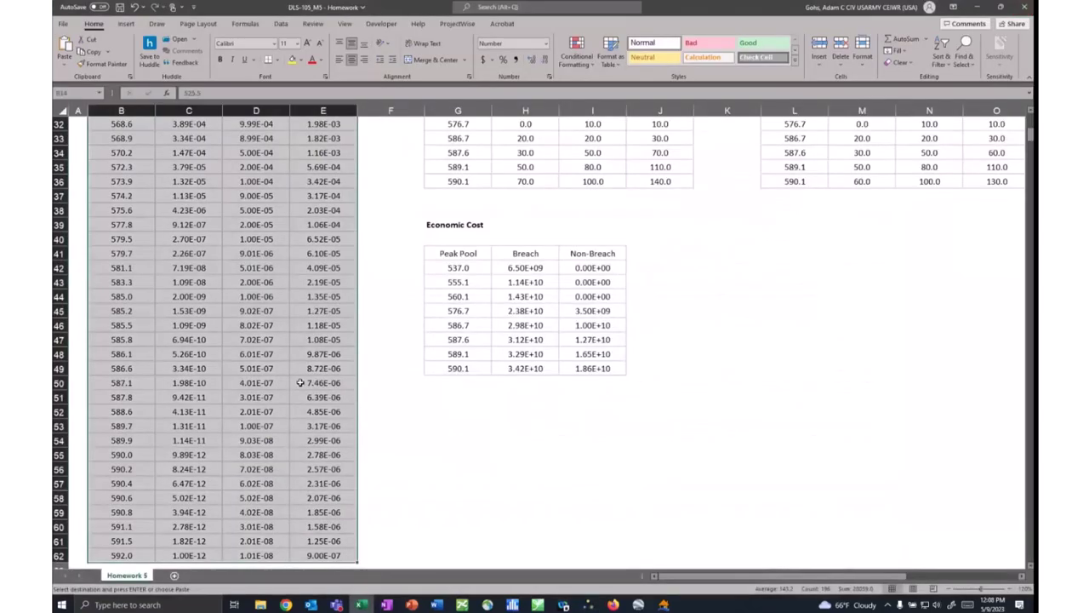
scroll(300, 382, "down", 11)
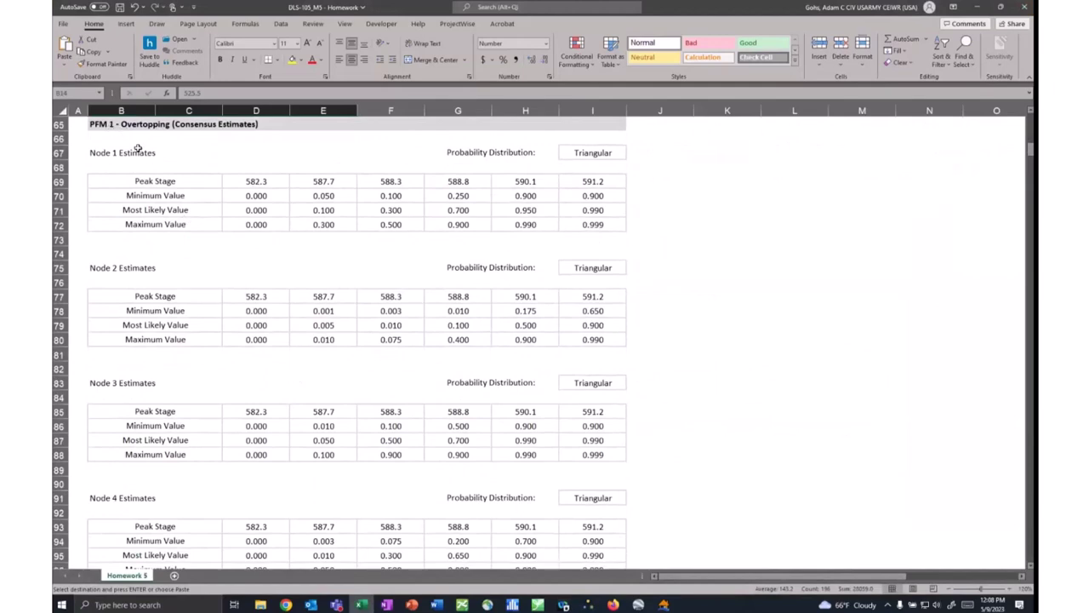
scroll(126, 165, "down", 2)
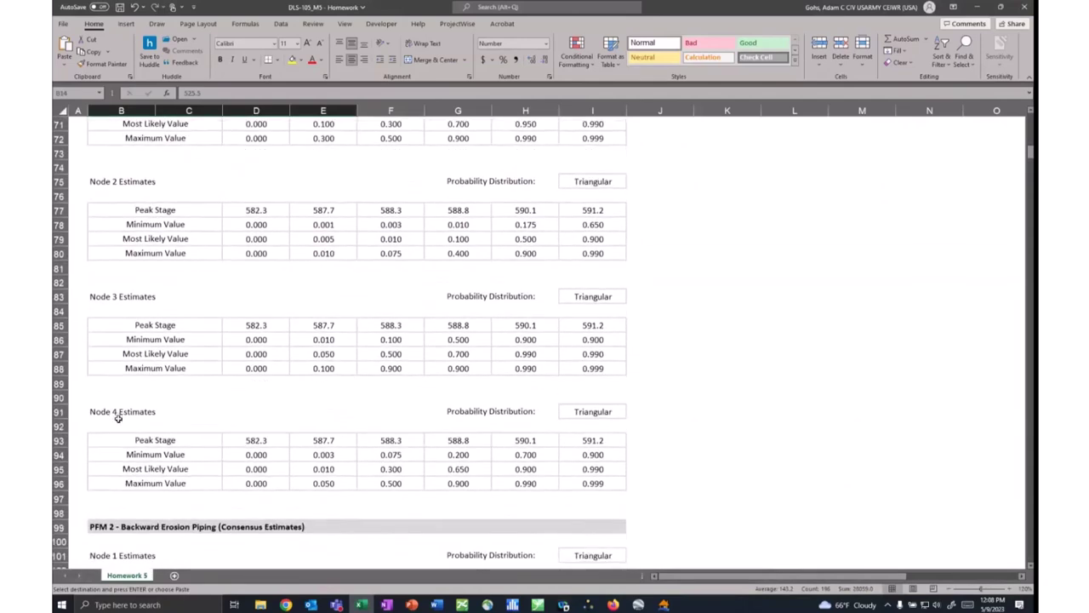
scroll(118, 418, "up", 3)
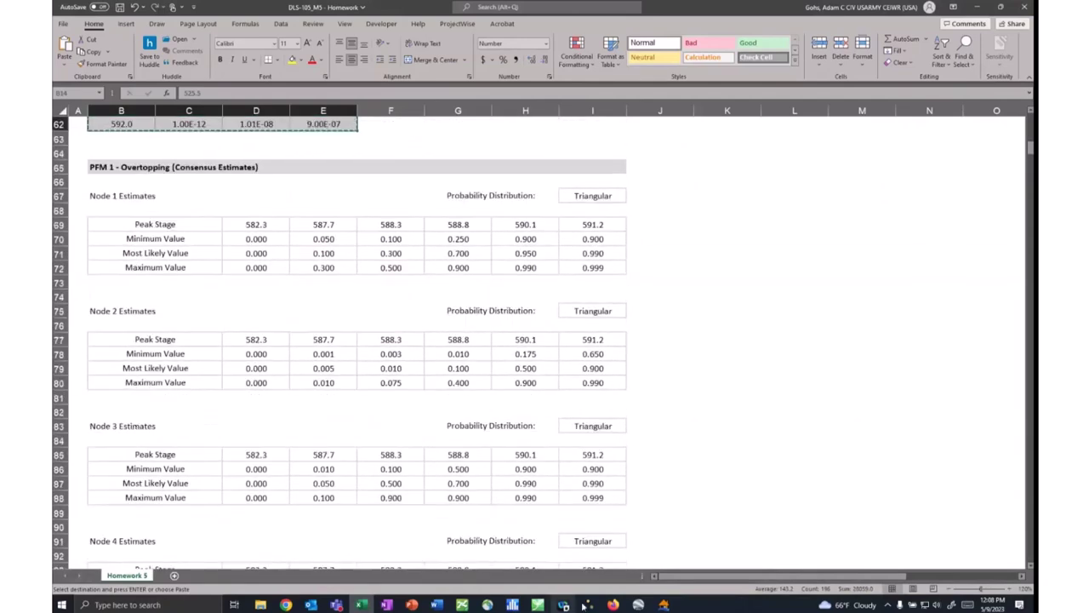
key("alt+Tab")
right_click(98, 94)
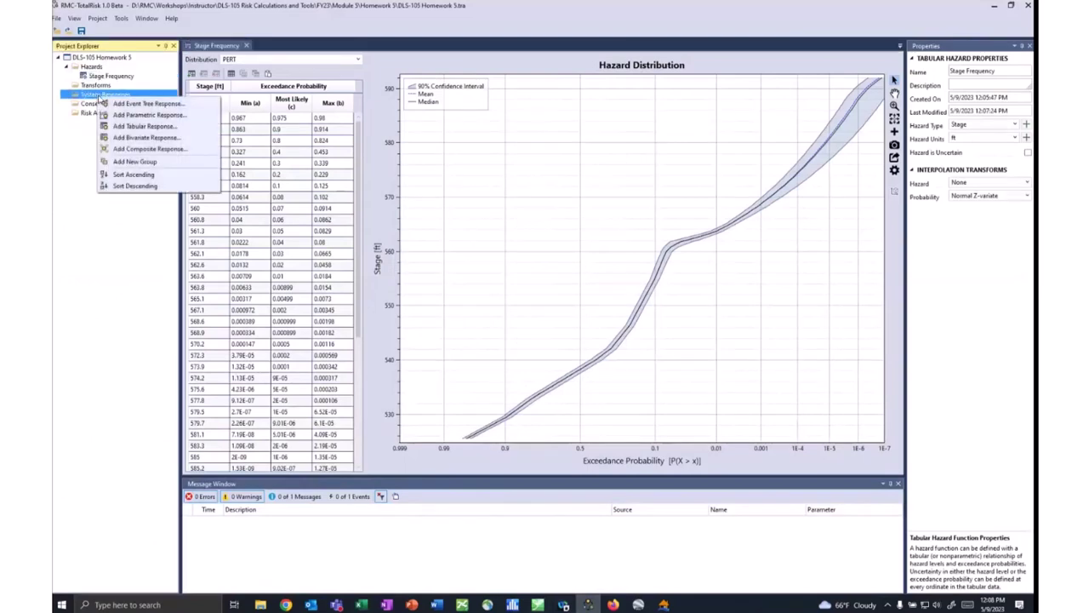
left_click(136, 104)
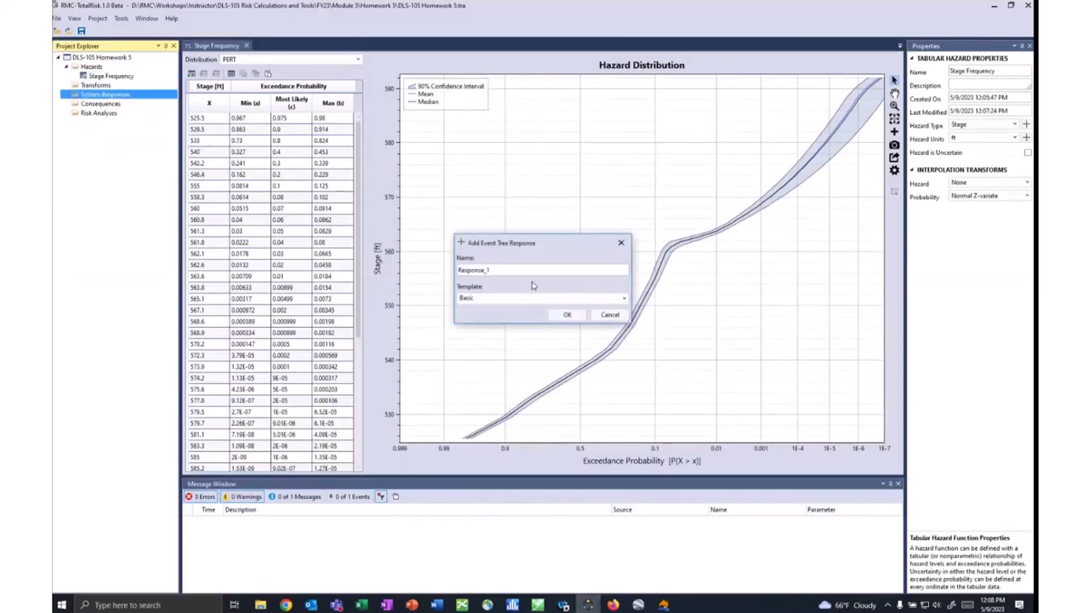
left_click_drag(494, 270, 430, 281)
type("PFM 1 - Overtopping")
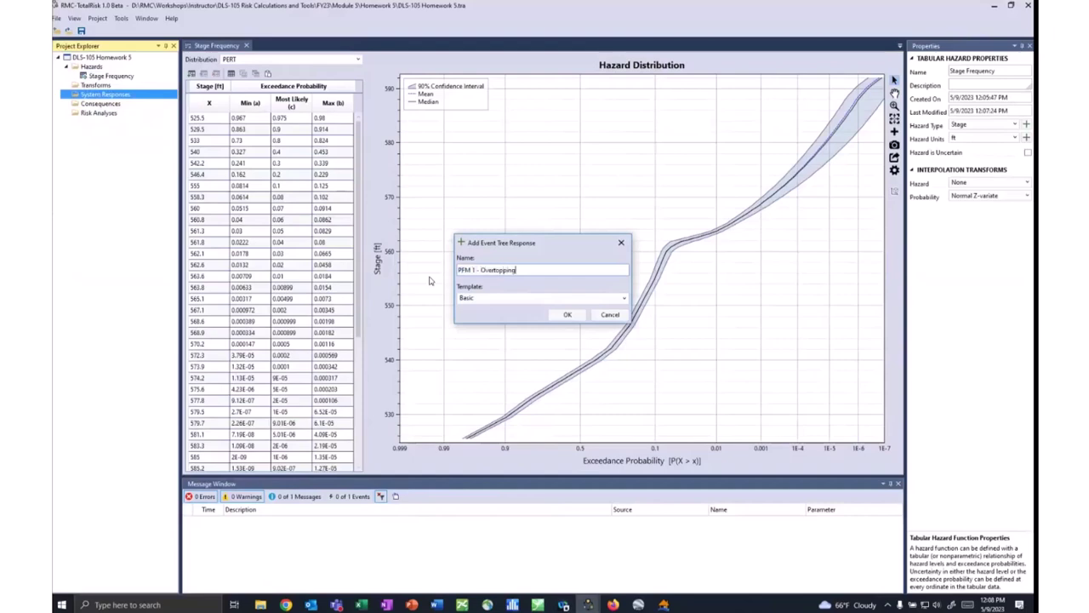
key("Return")
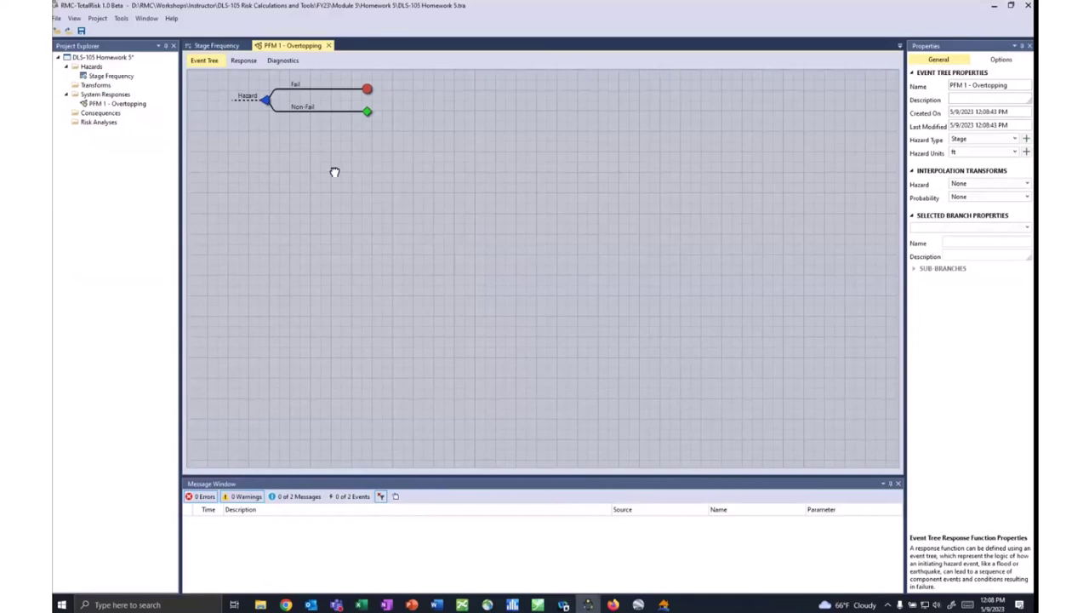
Rename the event tree's Fail branch as Node 1.
left_click_drag(336, 170, 316, 331)
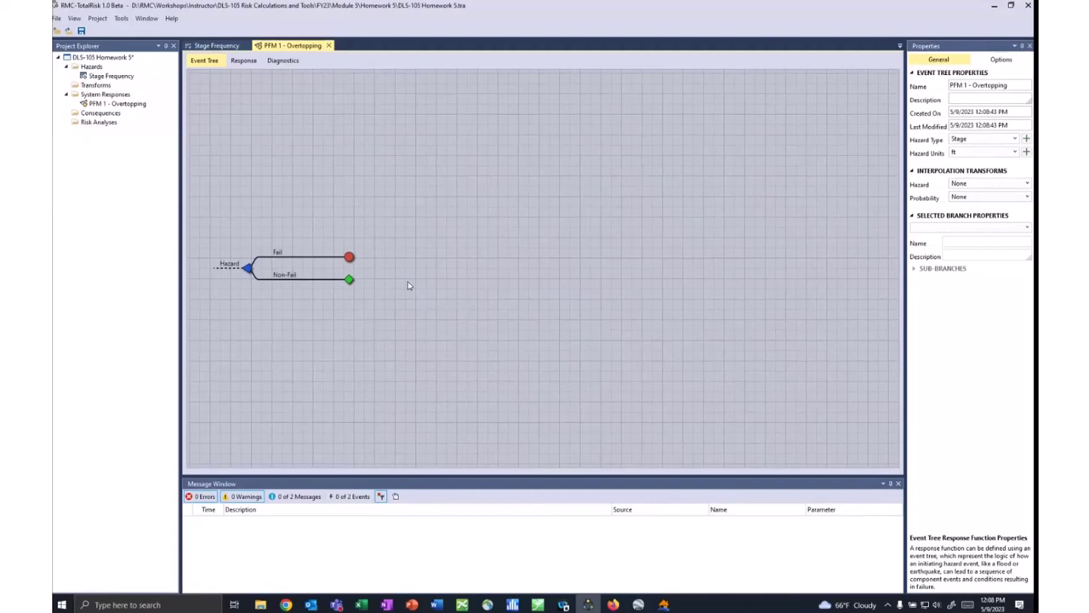
double_click(277, 250)
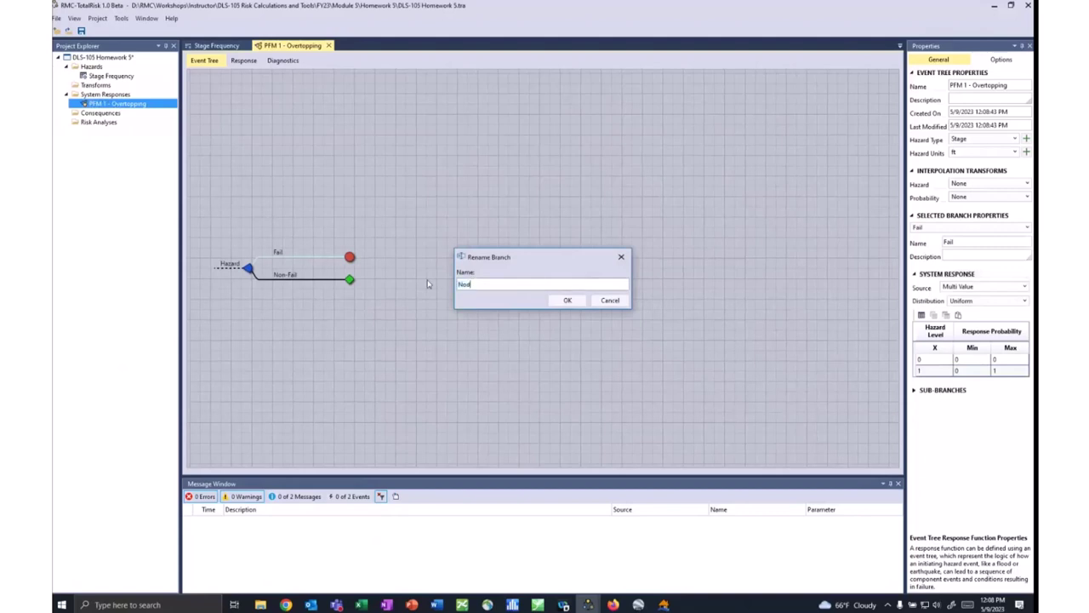
key("Return")
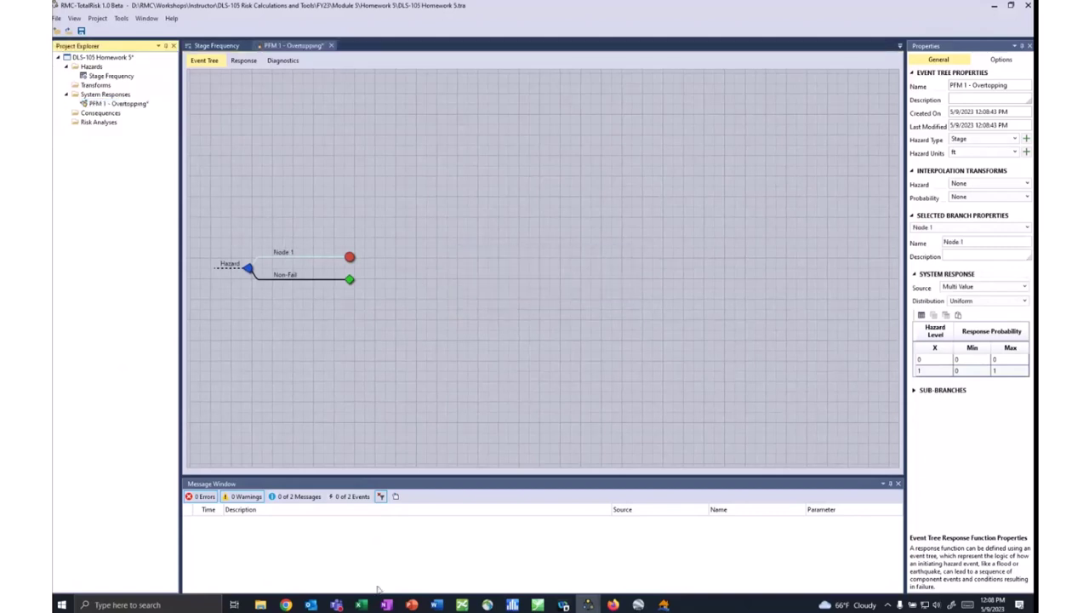
Check the PFM 1 node estimates in Excel, and set Node 1's system response distribution to Triangular in RMC-TotalRisk.
left_click(361, 605)
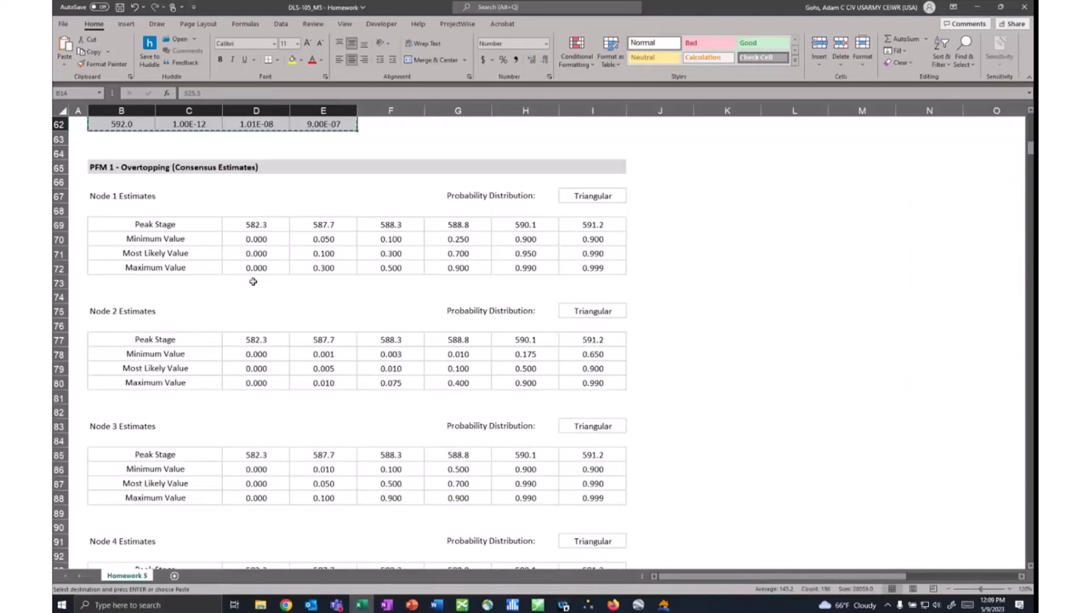
scroll(252, 257, "down", 3)
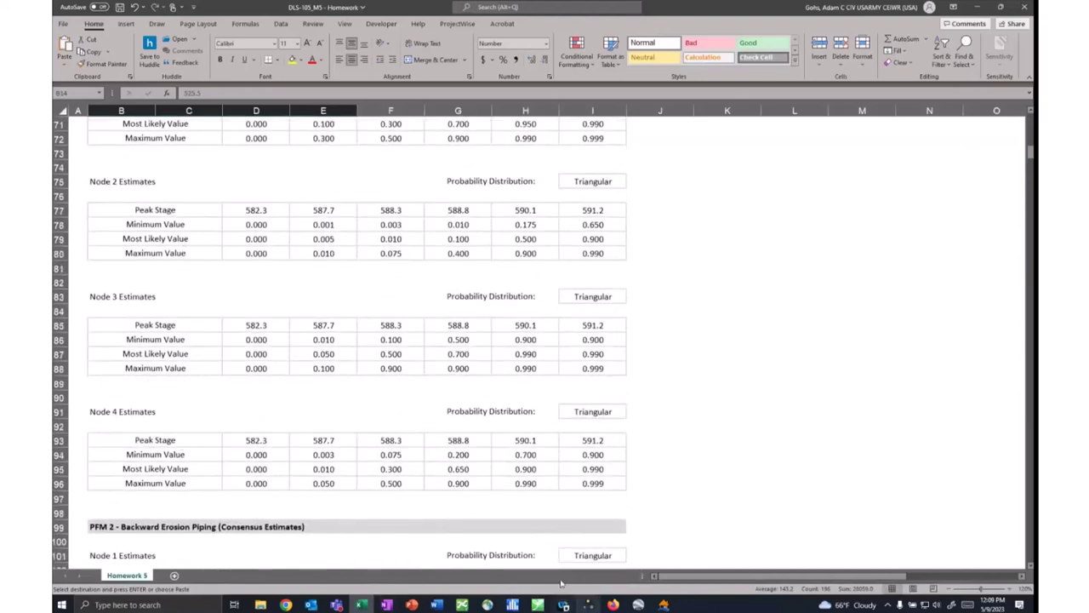
left_click(587, 605)
left_click(291, 245)
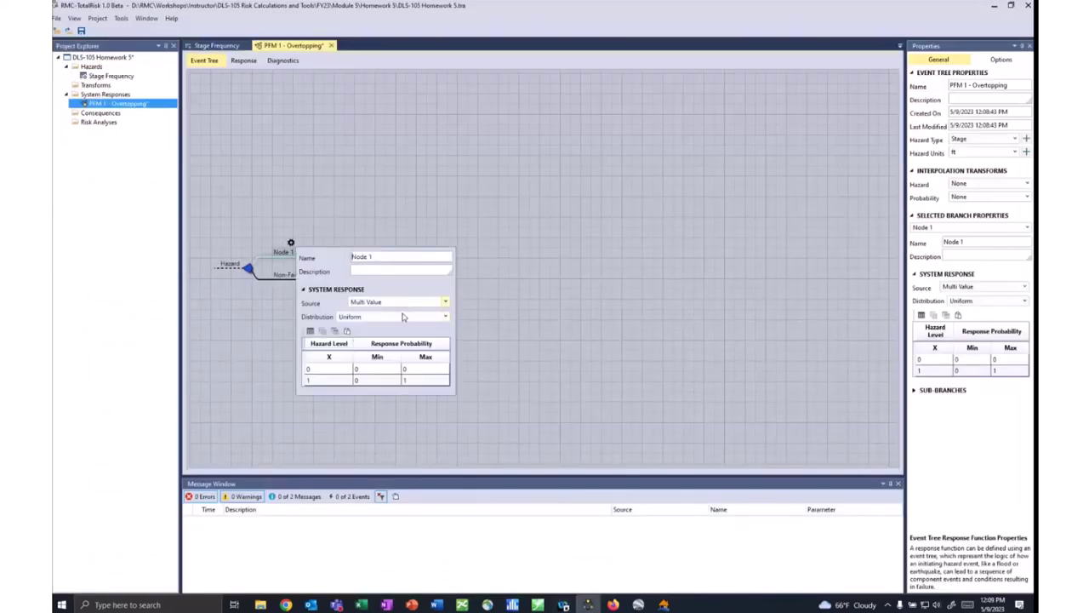
left_click(404, 317)
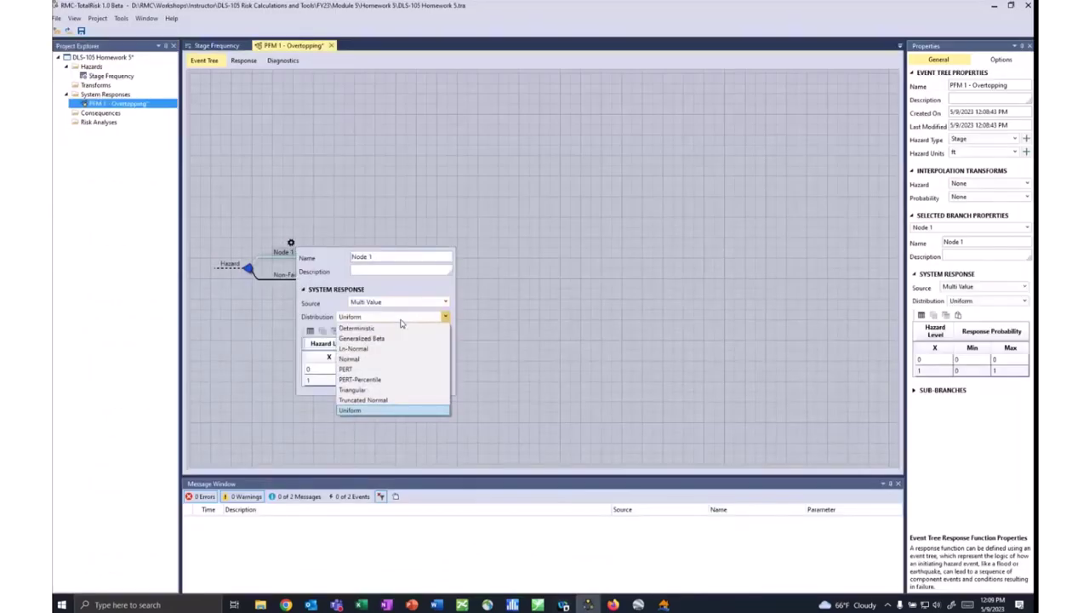
left_click(369, 390)
left_click(251, 367)
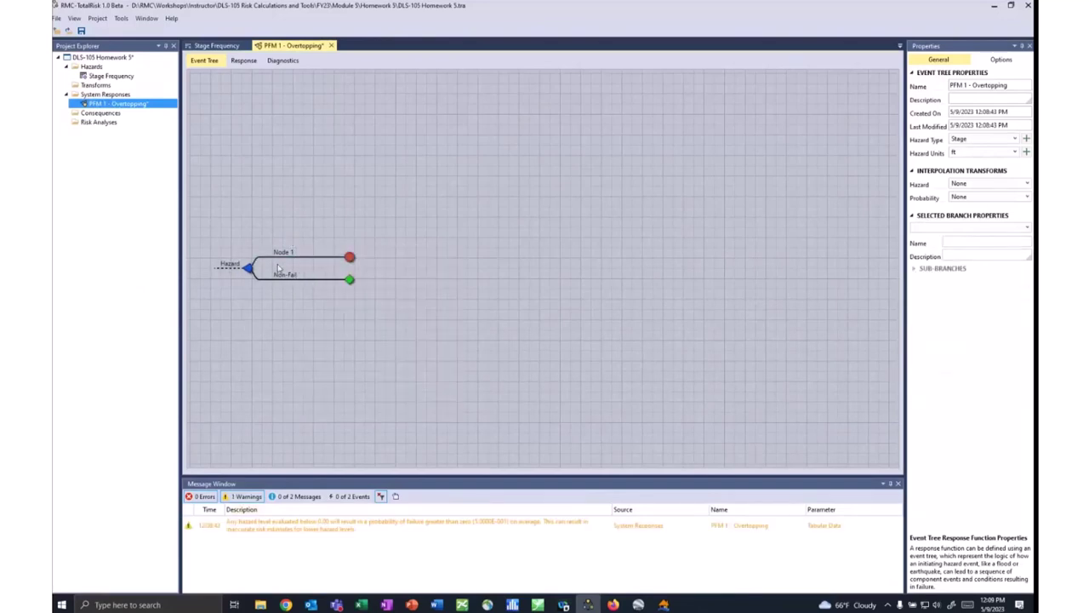
Select the event tree's Hazard branch, and in Excel copy the Node 1 peak stages D69:I69 and paste them transposed starting at K69.
mouse_move(289, 252)
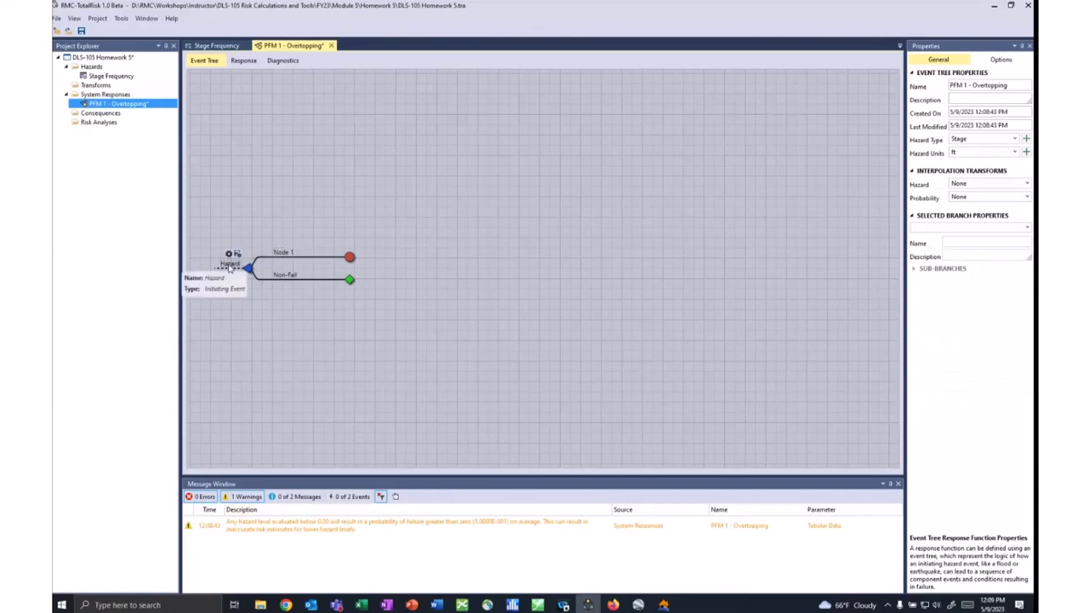
left_click(232, 264)
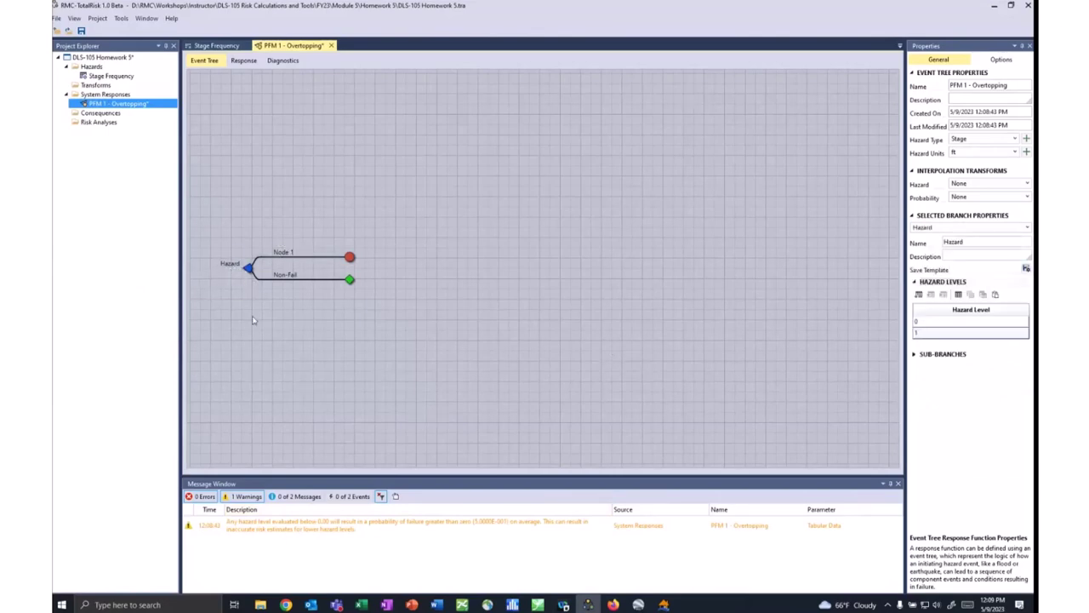
left_click(361, 604)
scroll(251, 302, "up", 6)
scroll(253, 318, "down", 2)
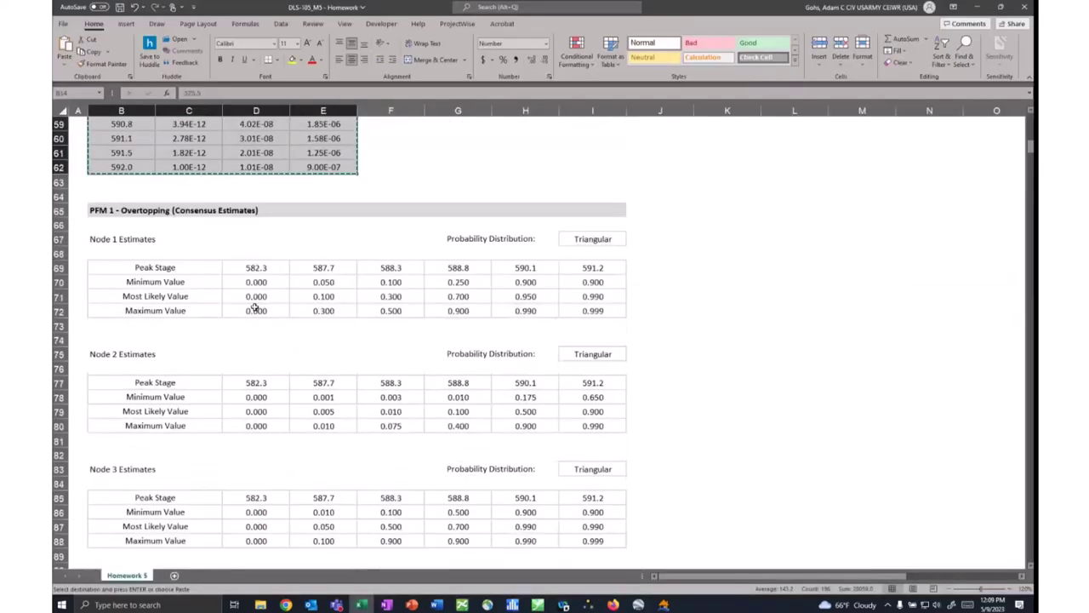
left_click_drag(255, 267, 609, 270)
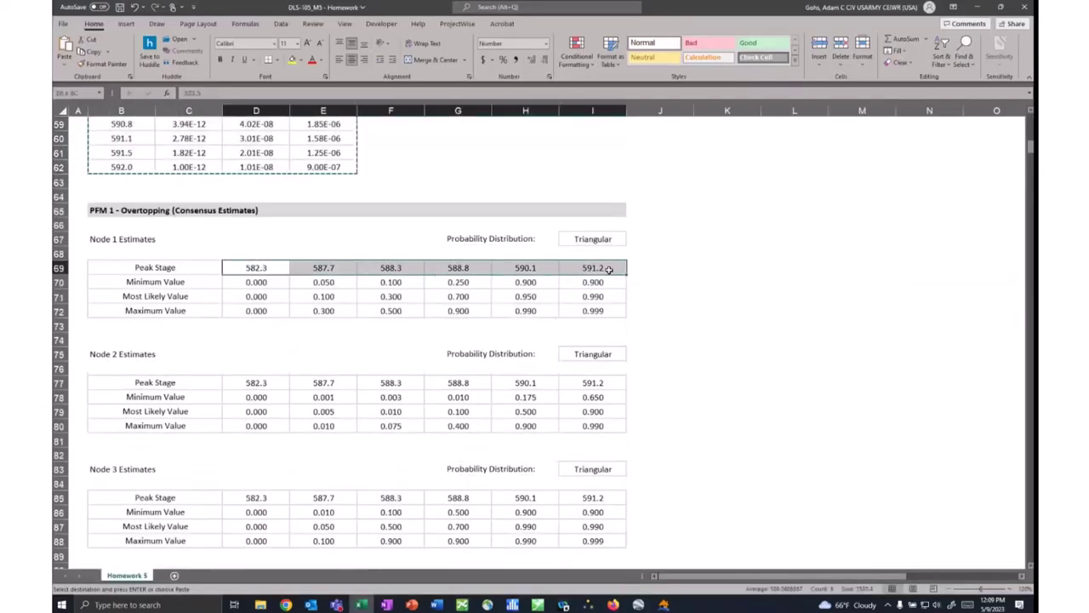
right_click(547, 271)
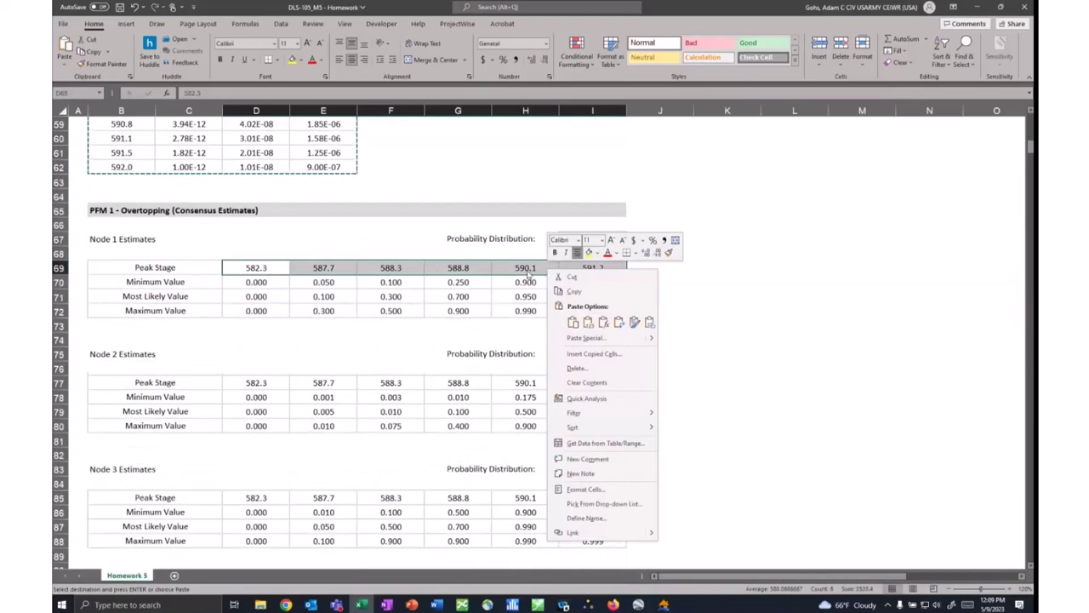
key("Escape")
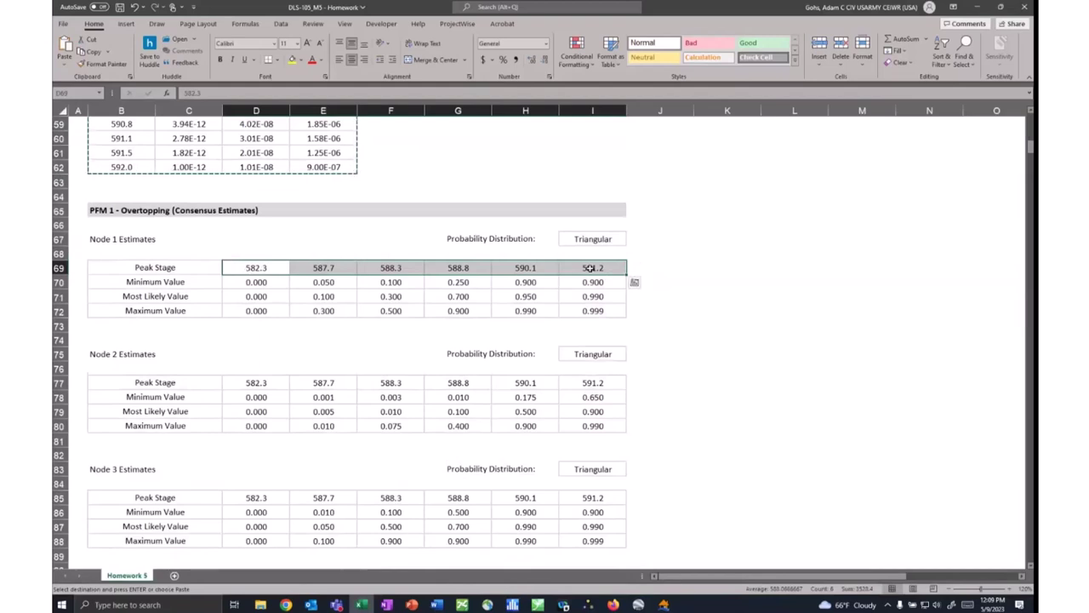
right_click(273, 267)
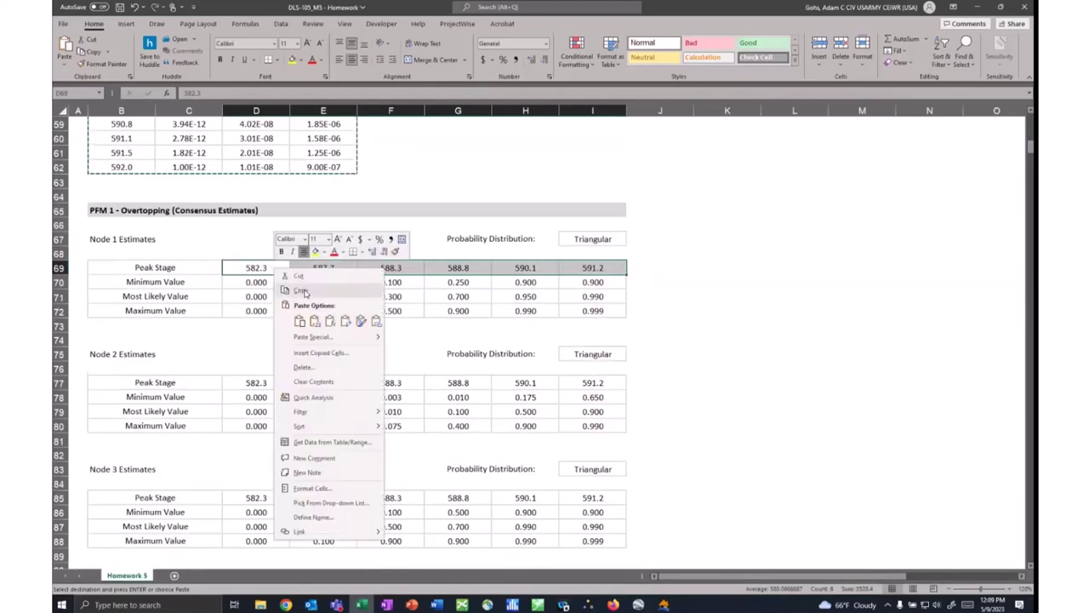
left_click(298, 286)
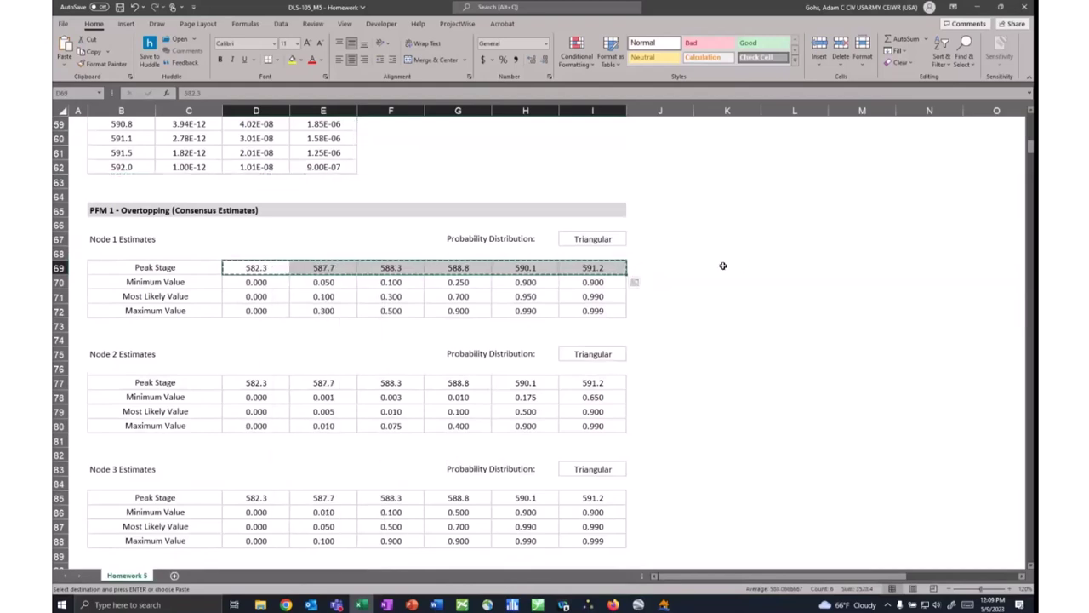
right_click(722, 265)
left_click(796, 320)
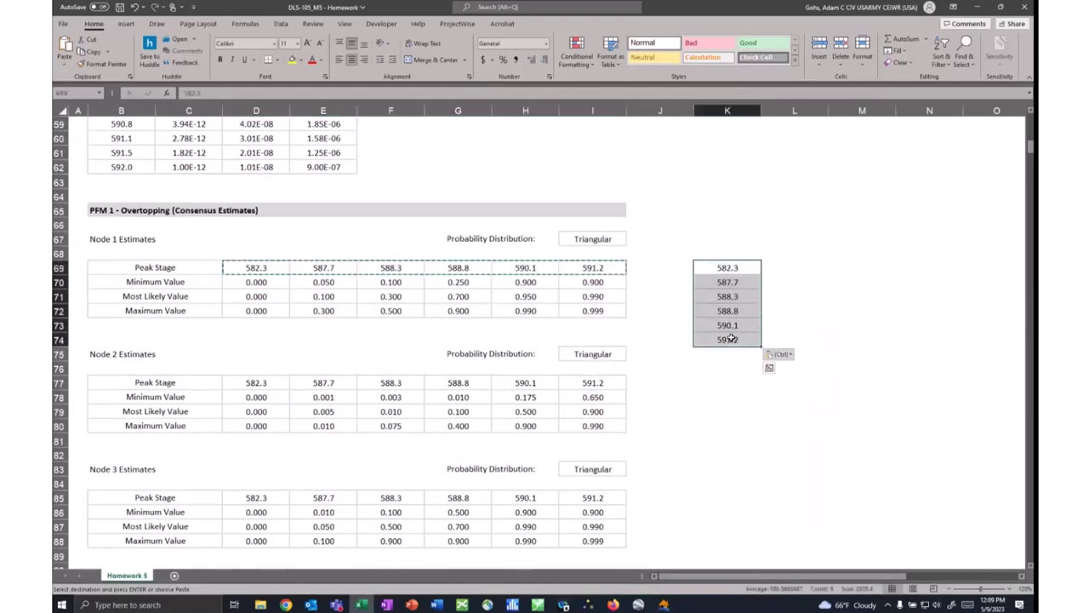
Copy the transposed peak stages K69:K74 into the Hazard branch's hazard levels in RMC-TotalRisk and check them in Node 1's response table.
key("ctrl+c")
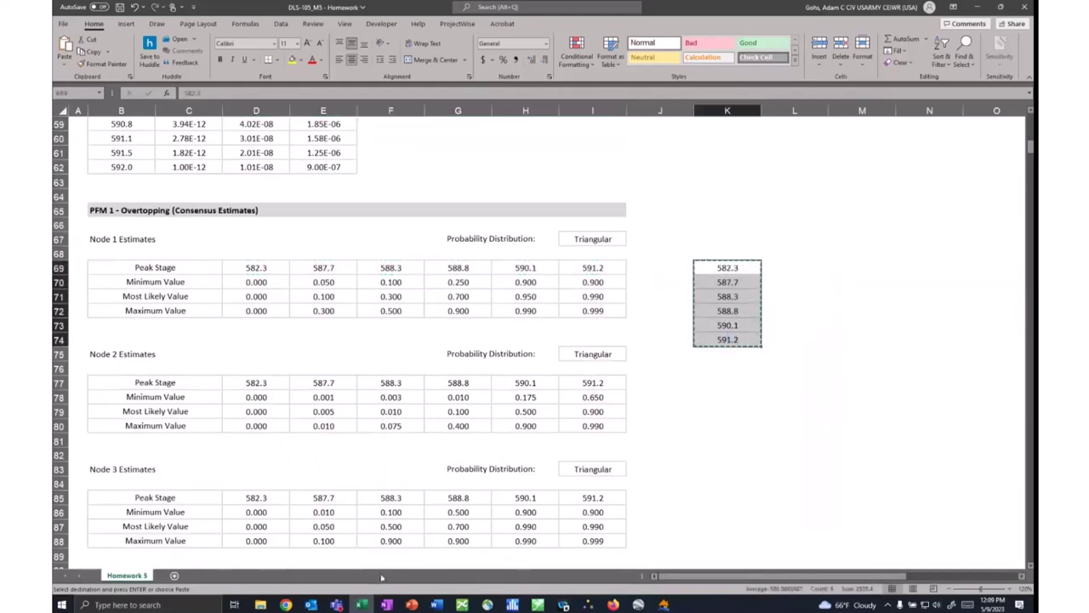
left_click(588, 604)
left_click(943, 322)
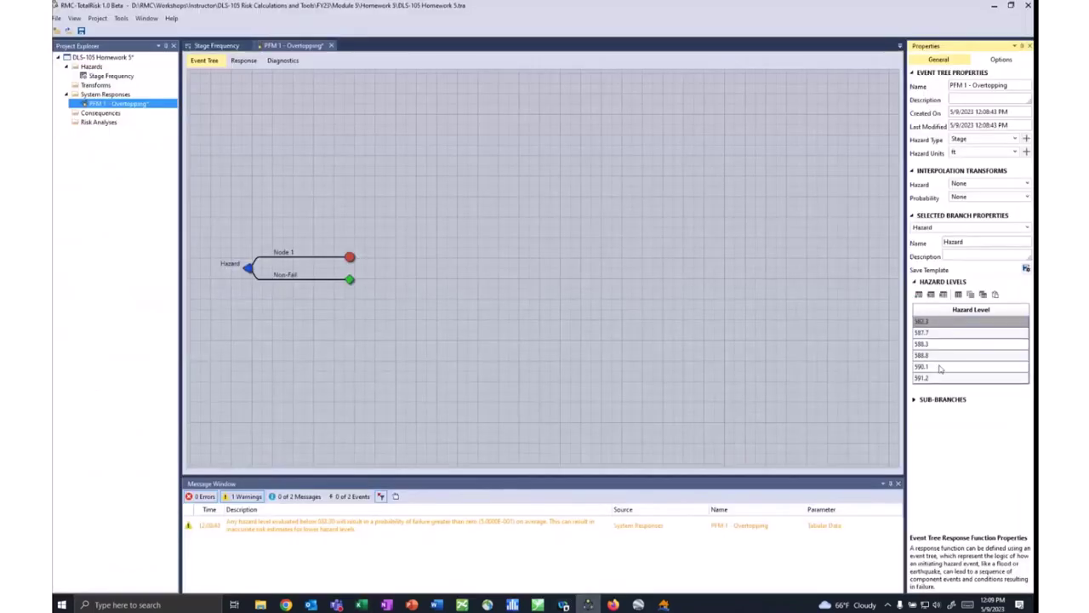
left_click(290, 245)
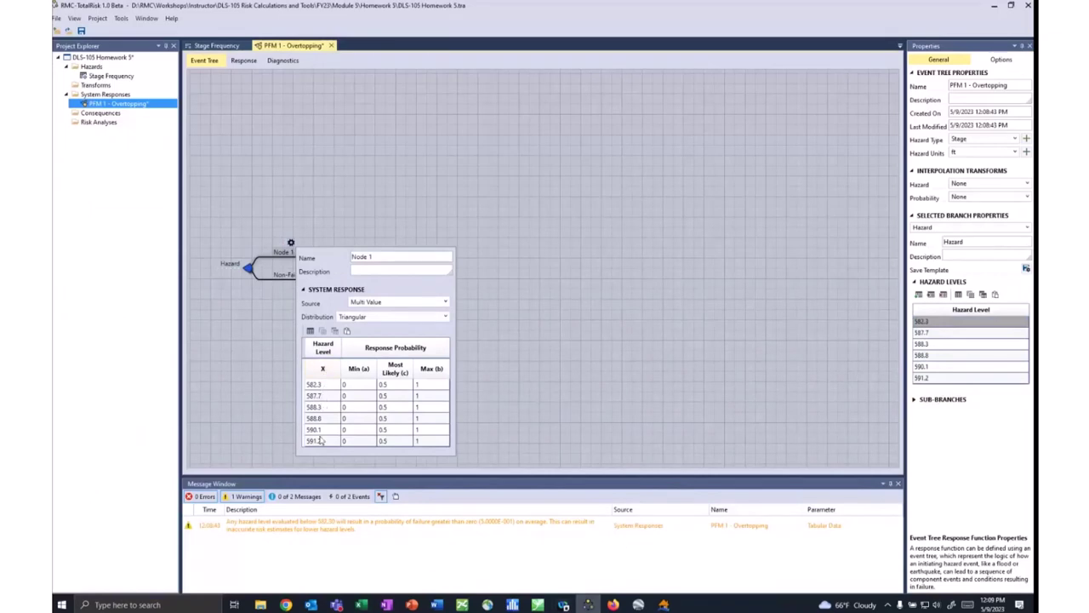
left_click(247, 363)
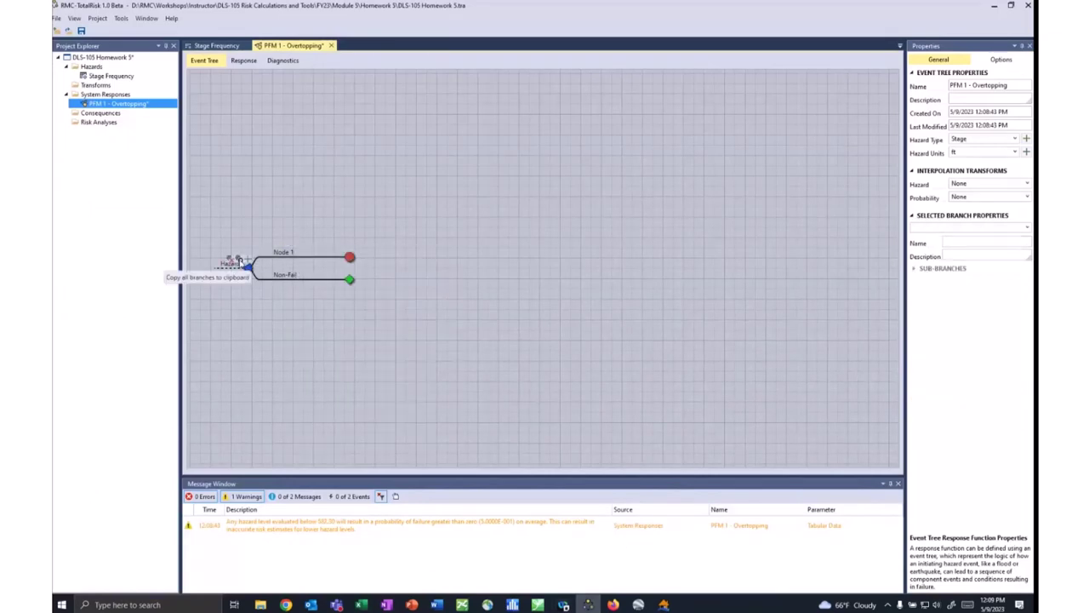
Append copies of the Hazard's Node 1 and Non-Fail branches to the failure end three times in succession.
left_click(340, 249)
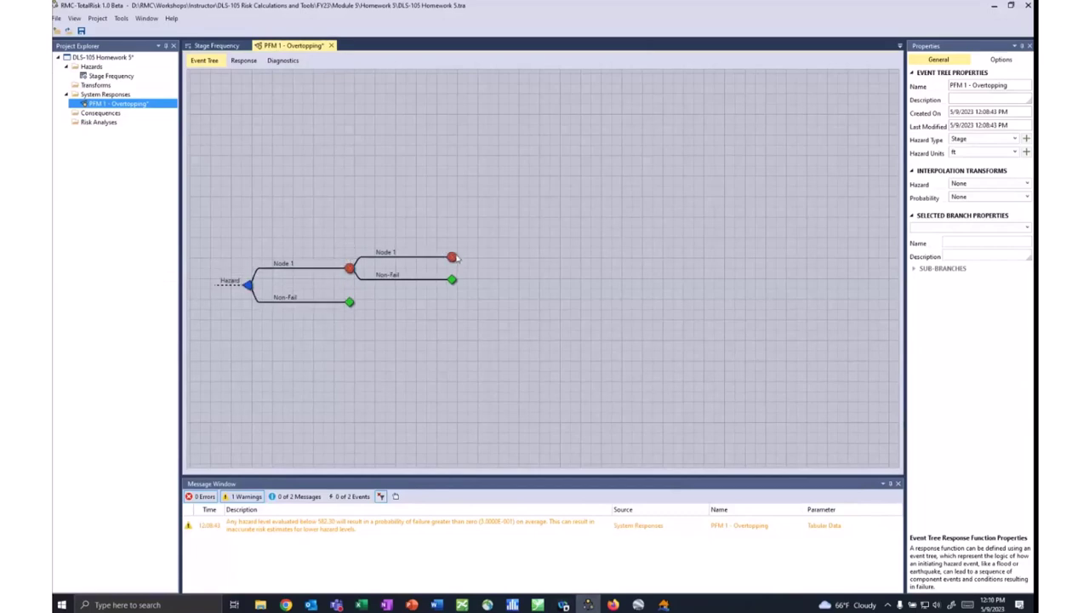
left_click(443, 248)
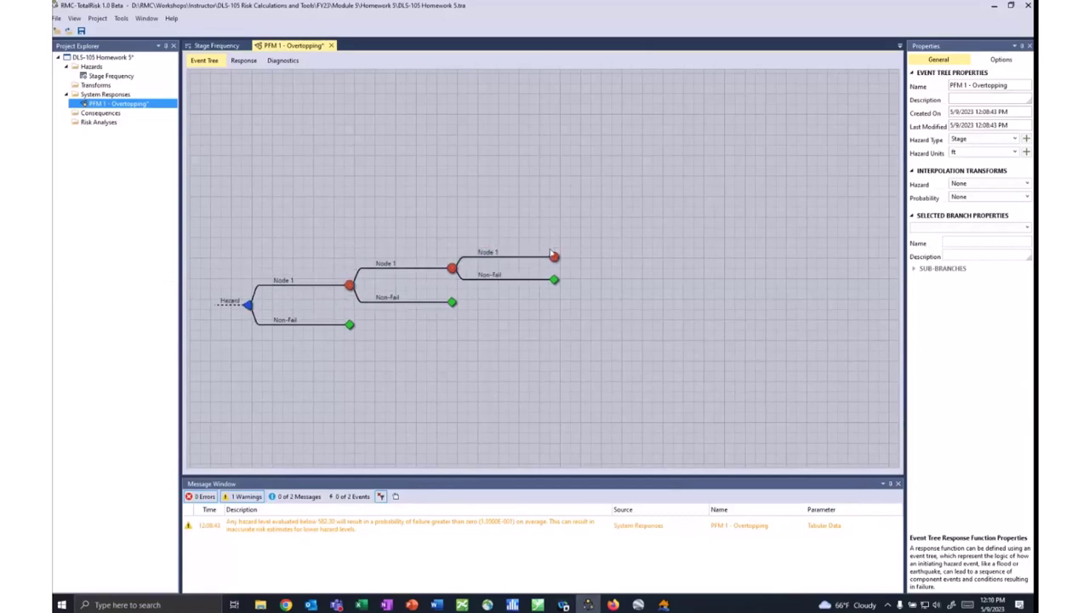
left_click(554, 257)
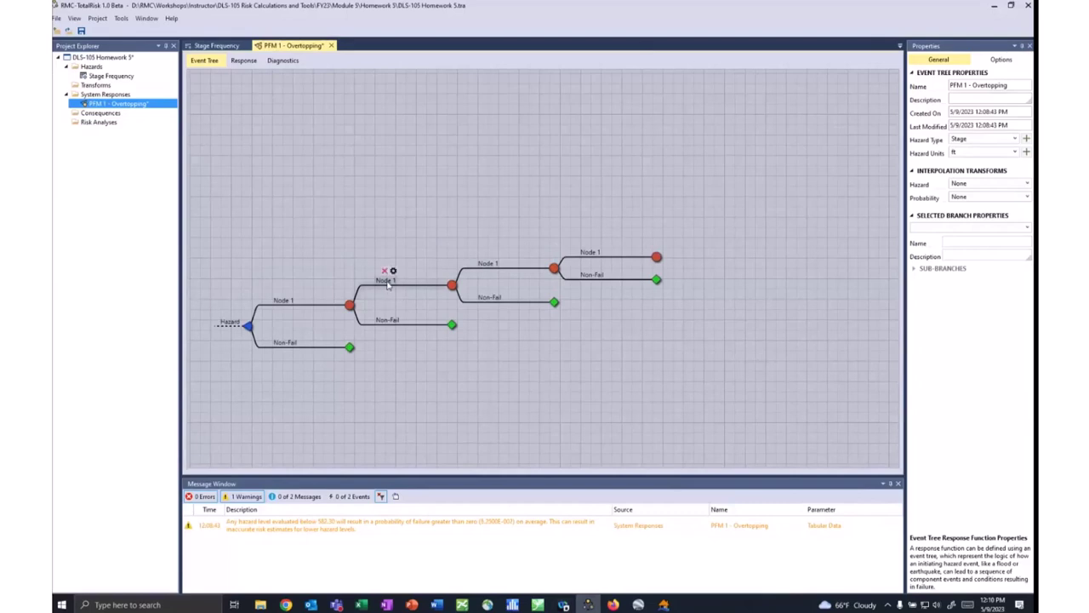
Rename the second, third and fourth Node 1 branches as Node 2, Node 3 and Node 4.
double_click(401, 295)
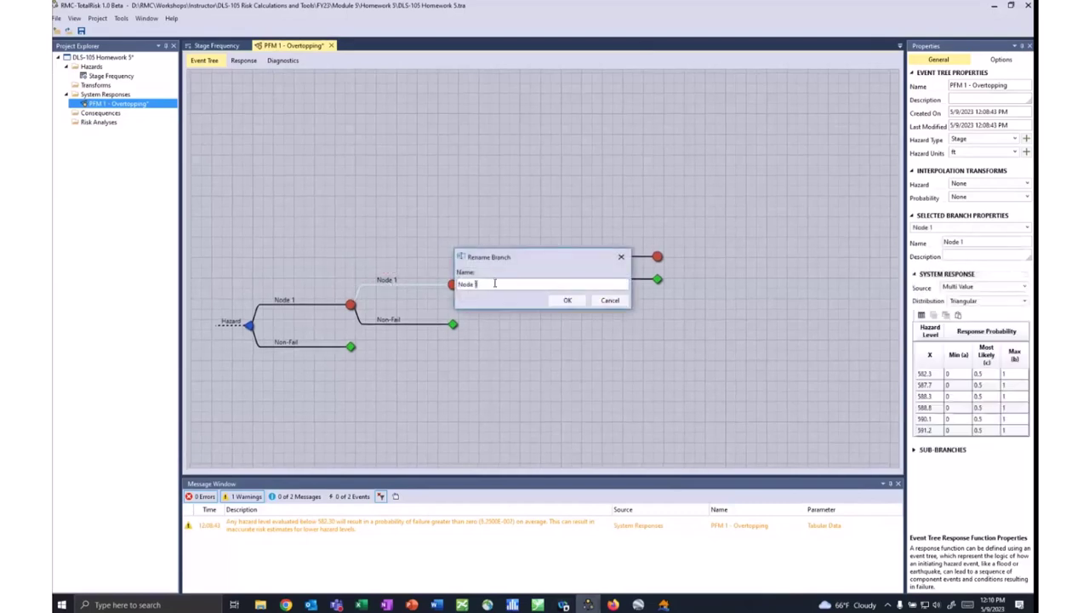
left_click(566, 300)
double_click(491, 264)
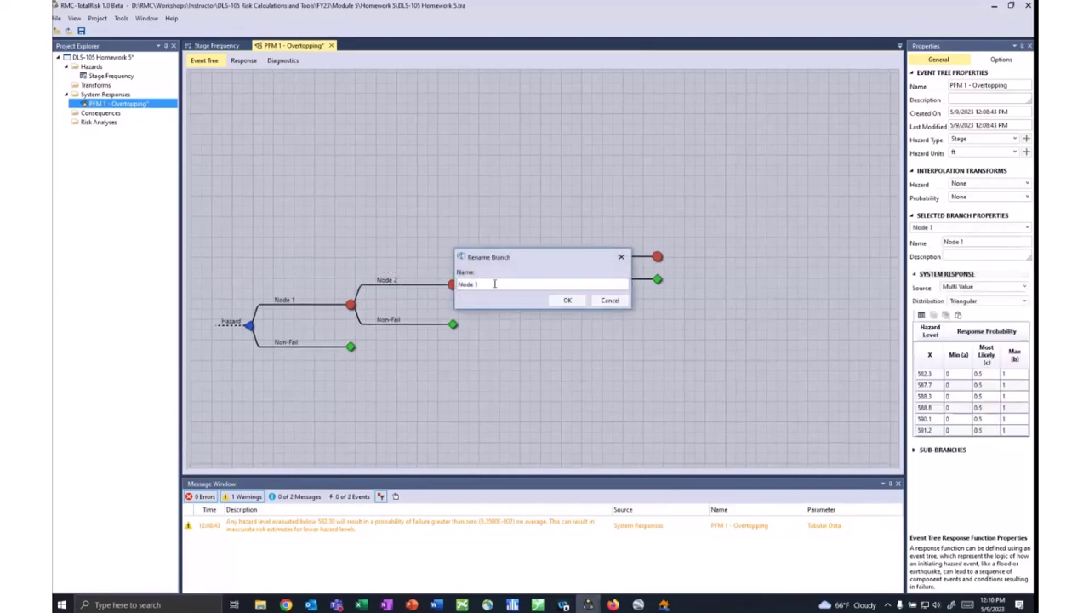
type("3")
left_click(565, 302)
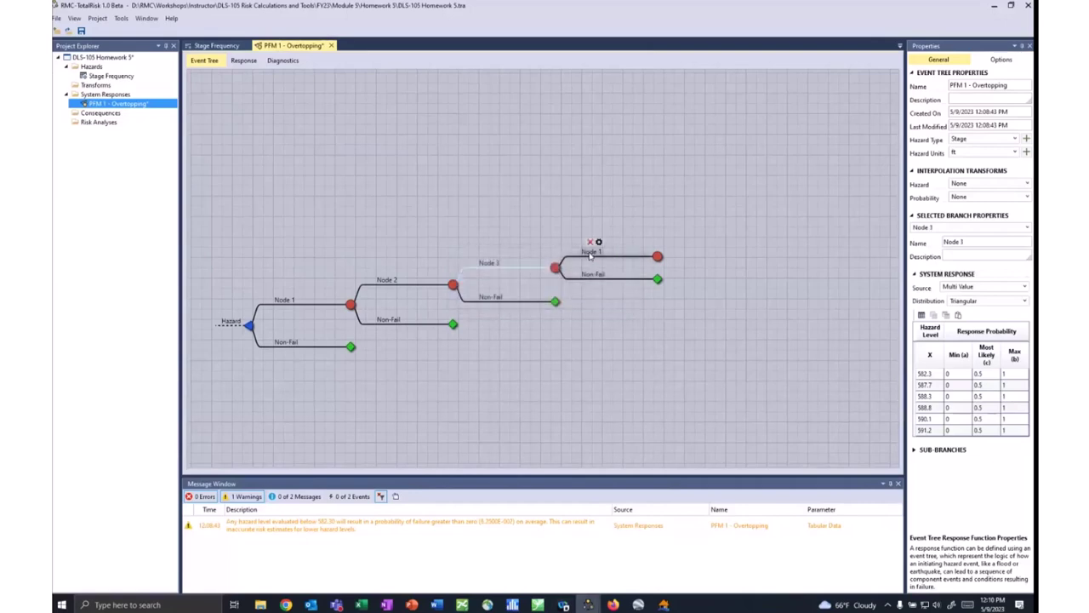
double_click(597, 253)
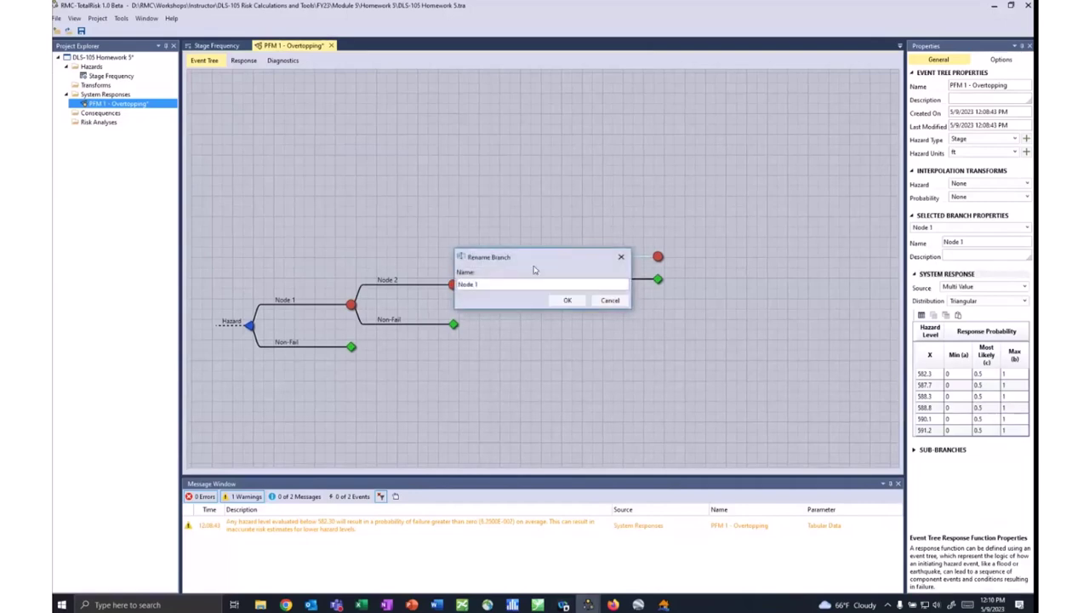
type("4")
left_click(567, 301)
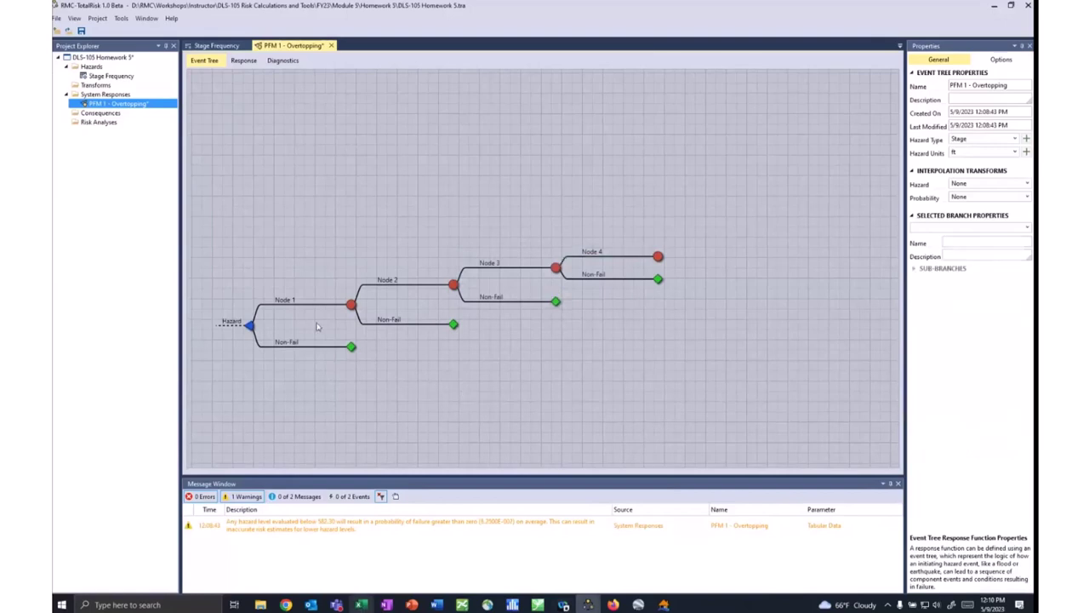
In Excel, copy the Node 1 minimum, most likely and maximum values D70:I72 and paste them transposed starting at K69.
mouse_move(296, 304)
left_click(361, 605)
left_click_drag(256, 282, 613, 310)
right_click(366, 298)
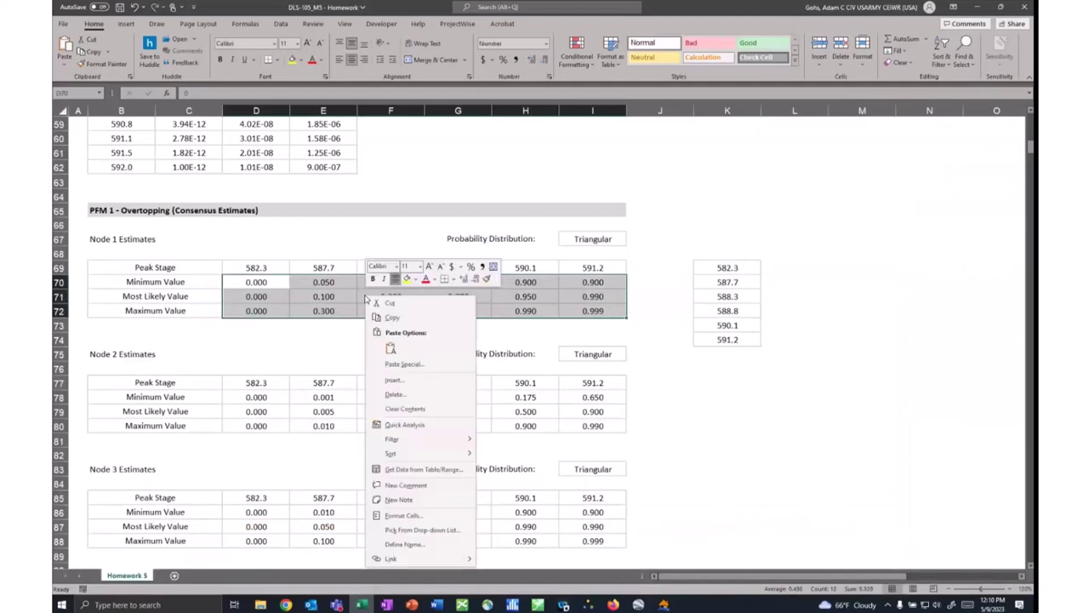
left_click(408, 319)
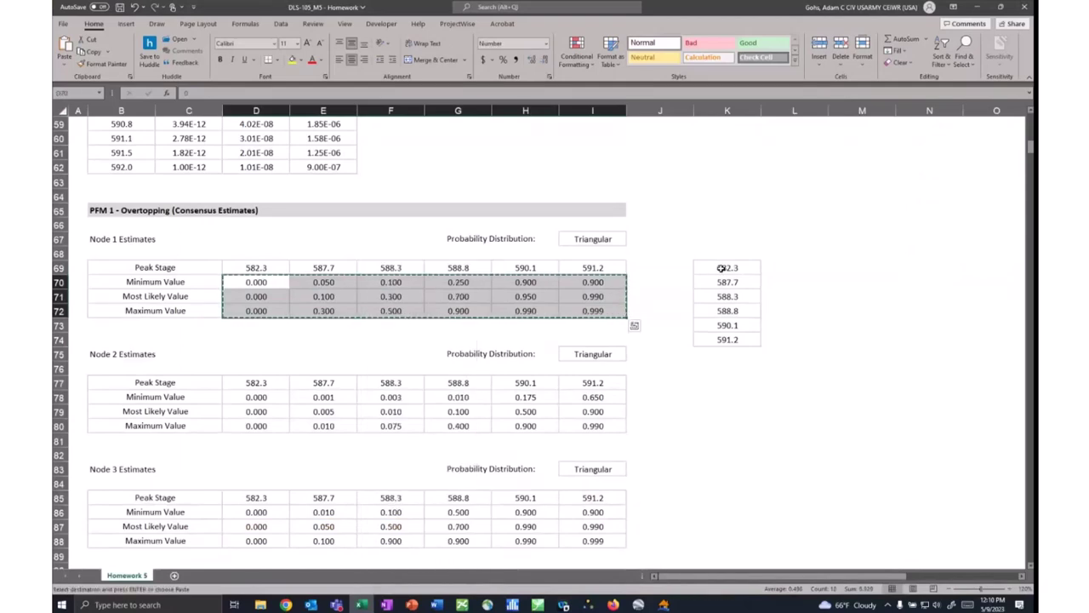
right_click(722, 271)
left_click(795, 322)
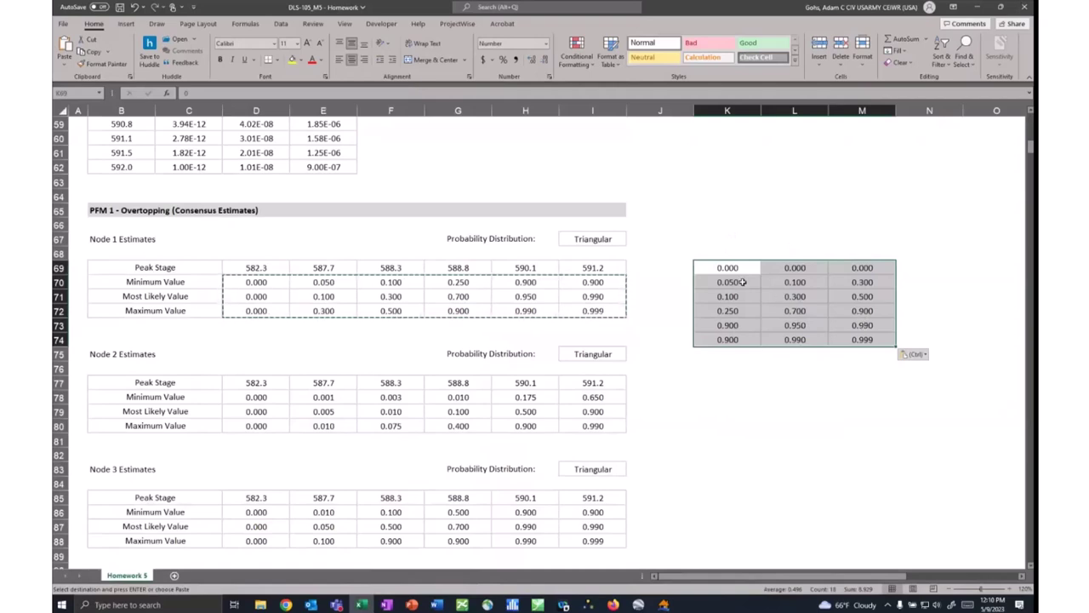
Copy the transposed Node 1 estimates K69:M74 into Node 1's response probability table in RMC-TotalRisk, starting at the first Min cell.
key("ctrl+c")
left_click(588, 605)
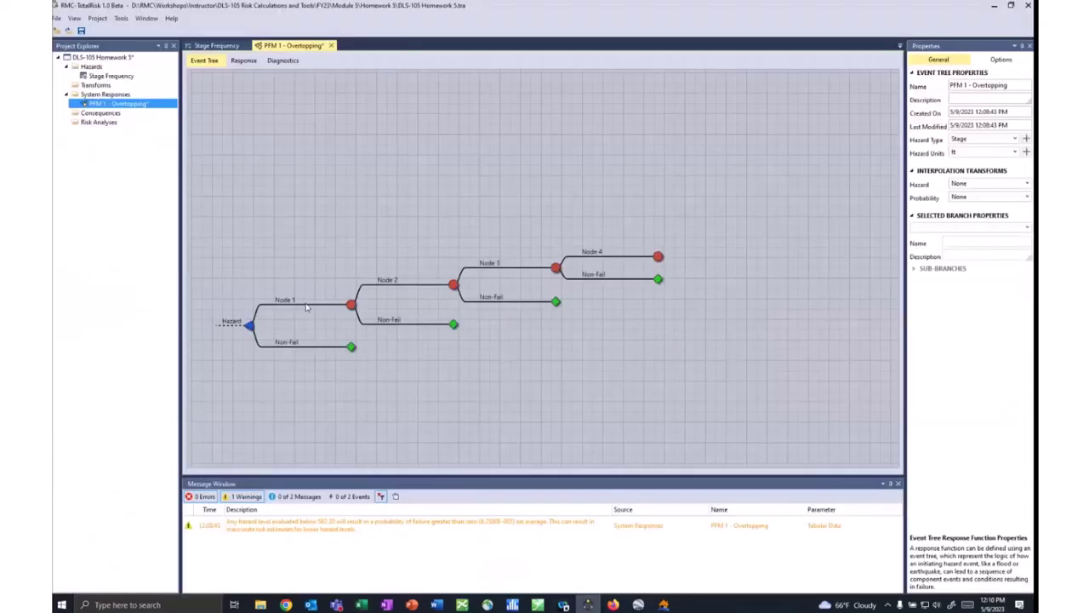
left_click(292, 291)
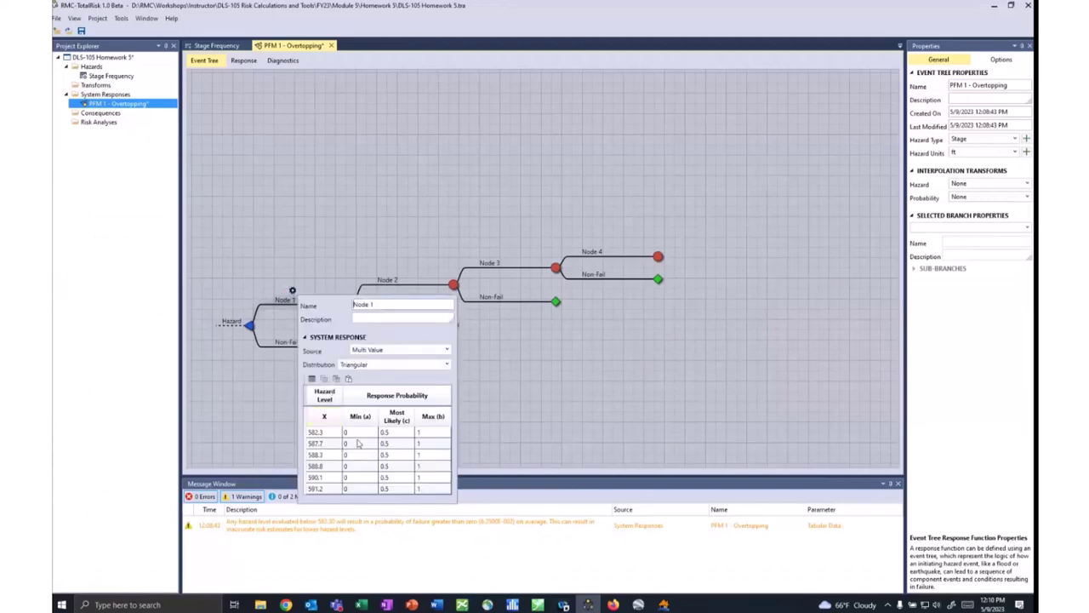
left_click(360, 433)
key("ctrl+v")
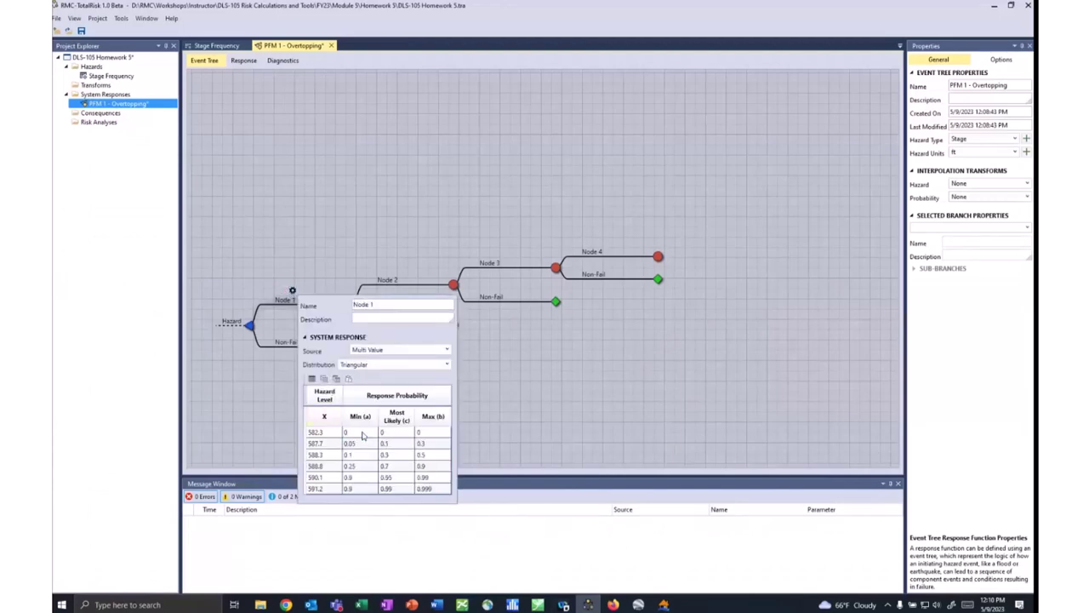
left_click(529, 384)
In Excel, paste the Node 2 estimates D78:I80 transposed over the block starting at K69 and copy the transposed block.
left_click(361, 604)
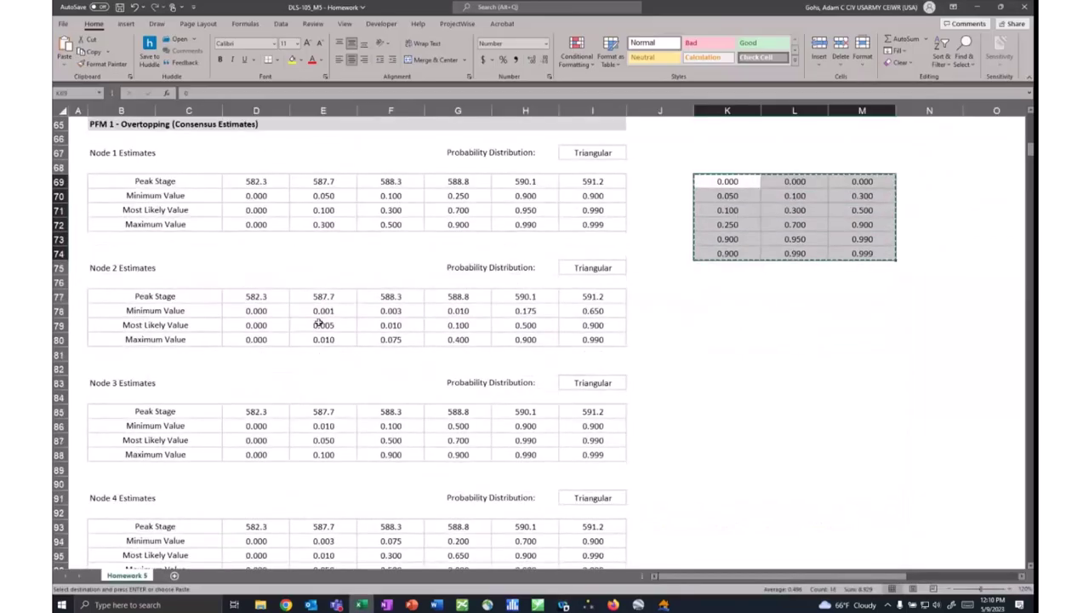
left_click_drag(255, 310, 596, 340)
key("ctrl+c")
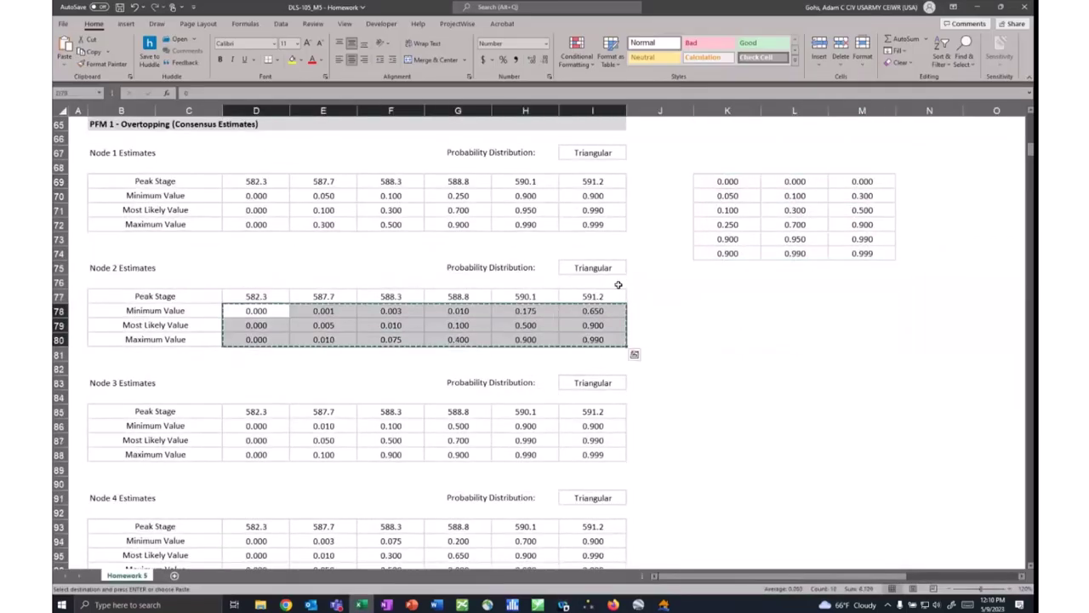
right_click(726, 181)
left_click(752, 234)
key("Escape")
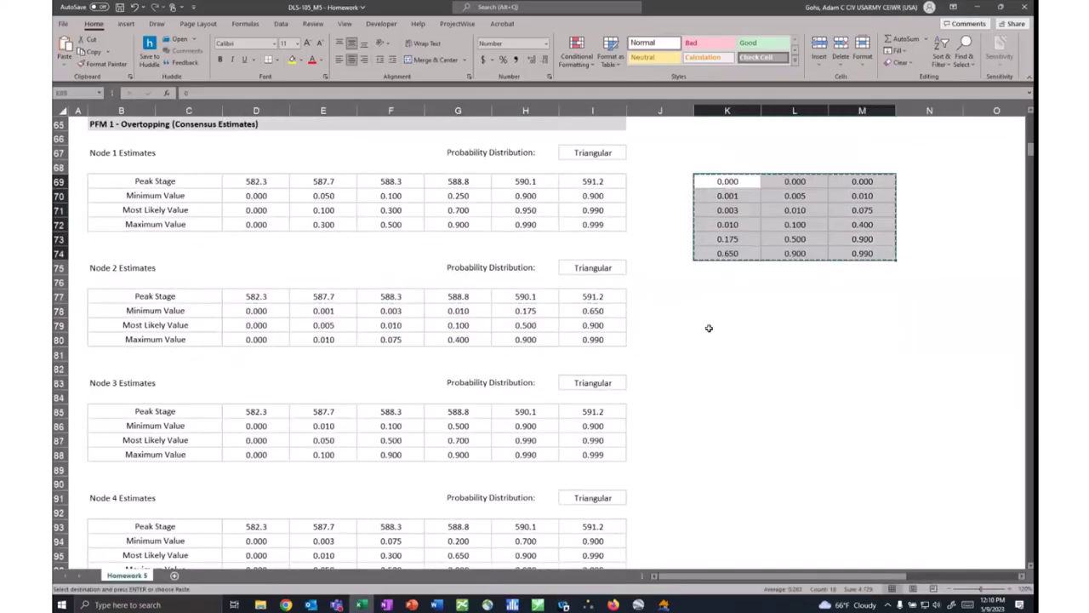
Switch to RMC-TotalRisk and paste the copied Node 2 estimates into Node 2's response probability table, starting at the first Min cell.
left_click(588, 604)
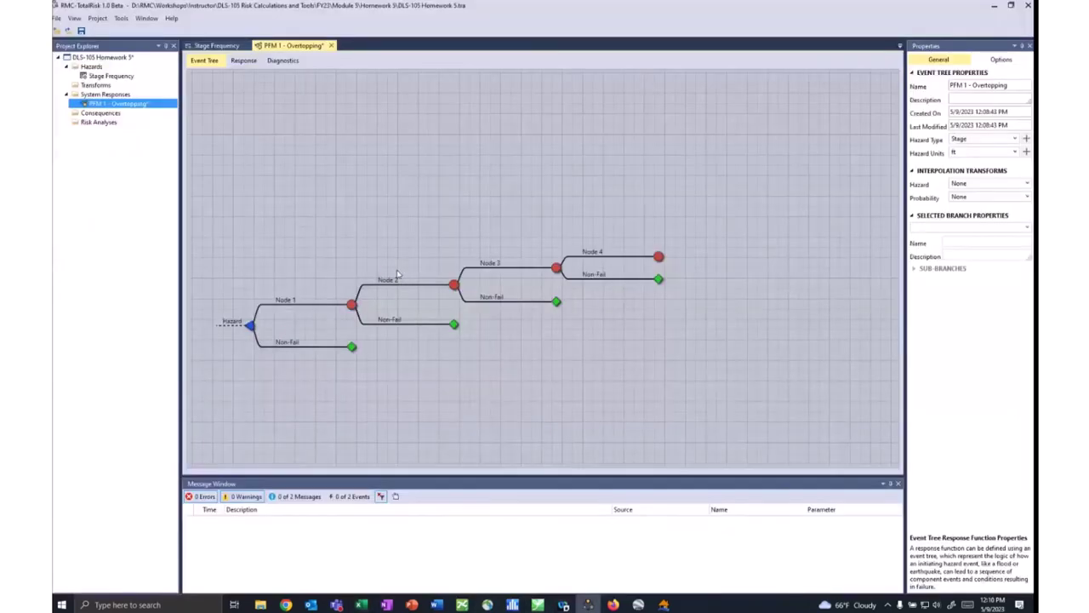
left_click(395, 271)
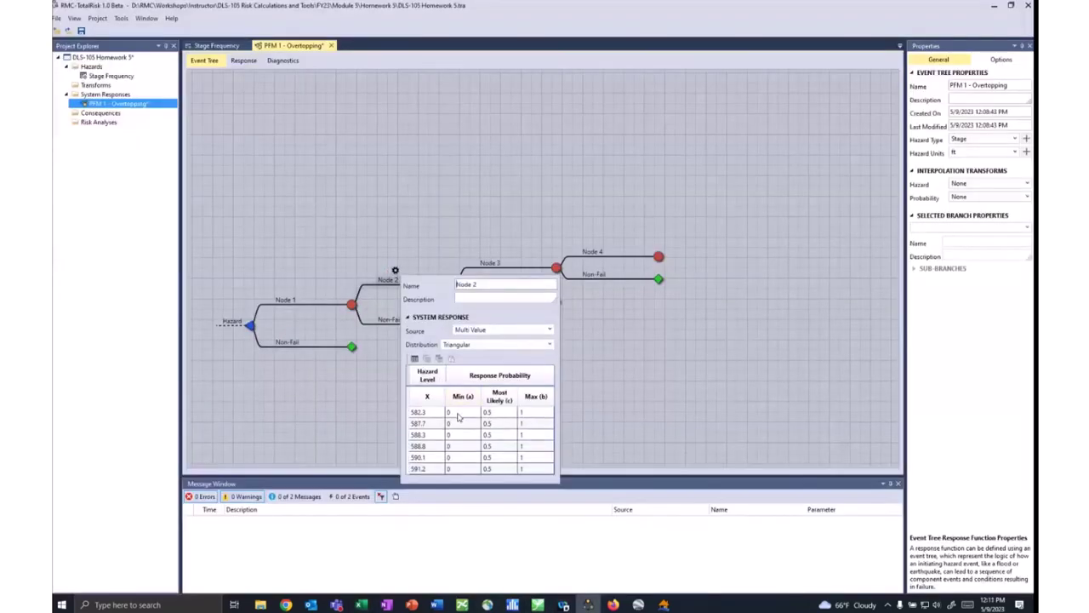
left_click(327, 447)
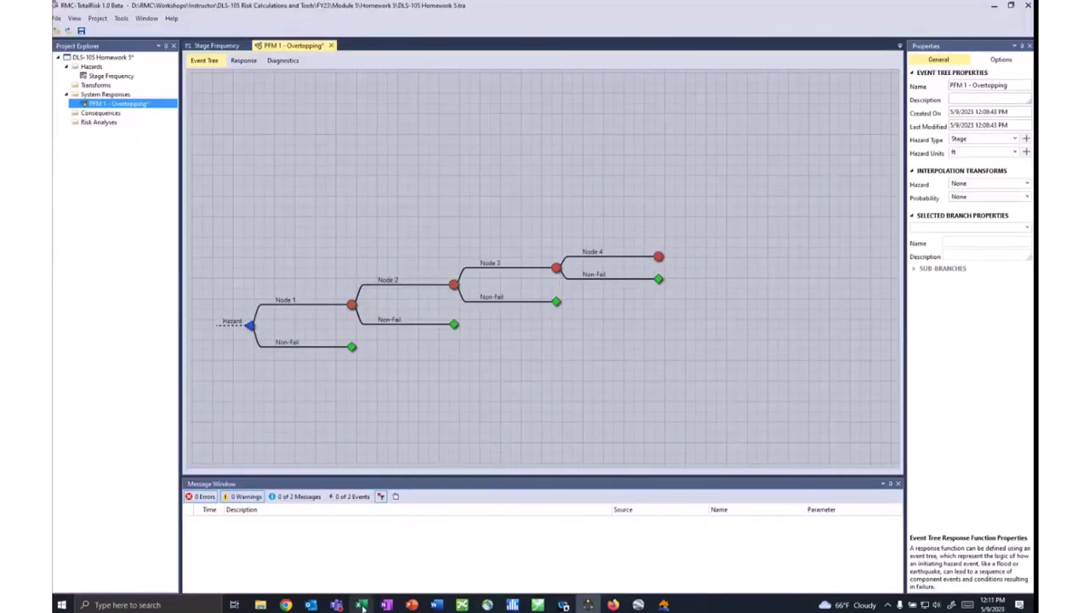
In Excel, copy the Node 3 minimum, most likely and maximum values D86:I88 and paste them transposed starting at K69.
left_click(362, 606)
left_click_drag(255, 423, 597, 454)
key("ctrl+c")
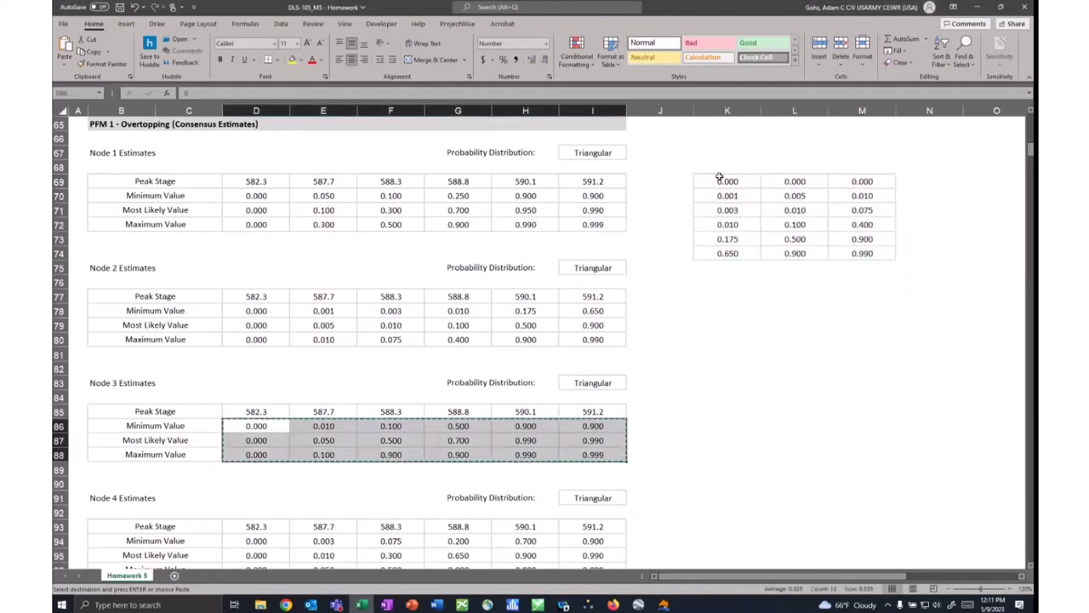
right_click(720, 179)
left_click(780, 224)
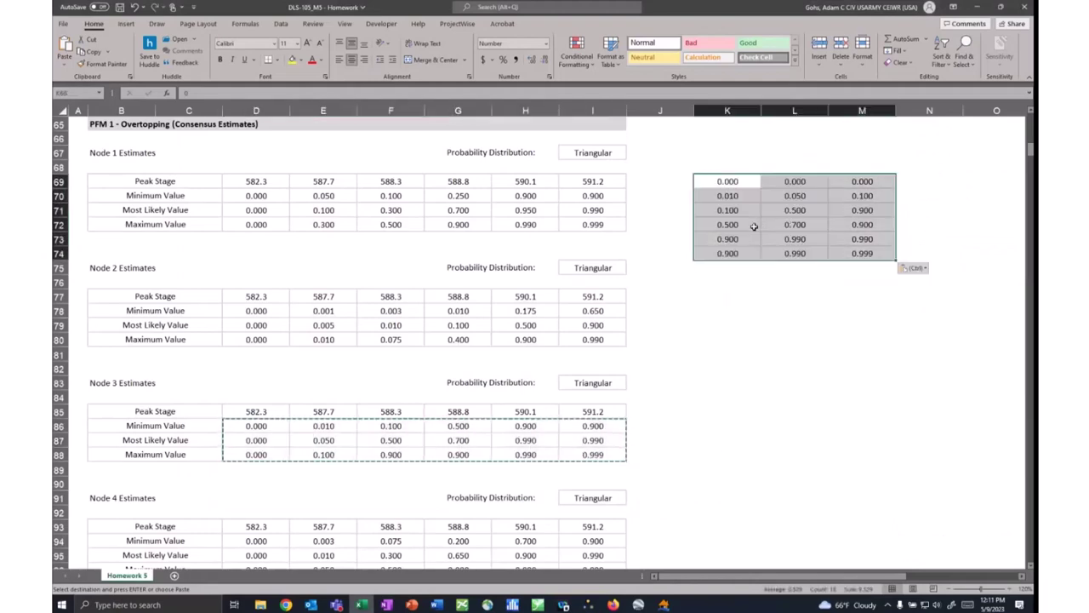
Copy the transposed Node 3 estimates K69:M74 into Node 3's response probability table in RMC-TotalRisk.
key("Escape")
left_click(589, 604)
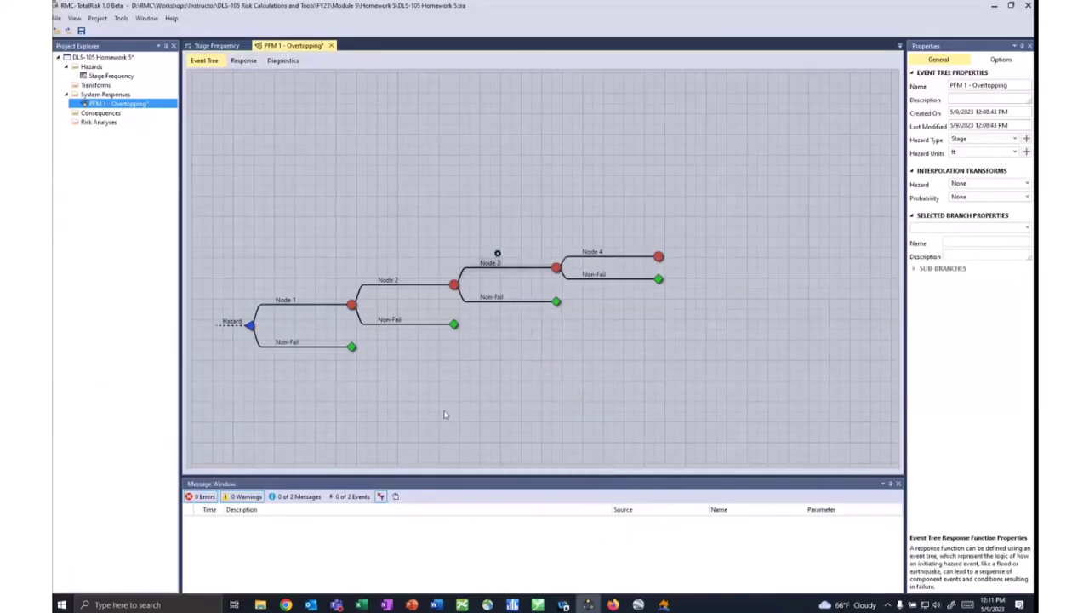
In Excel, copy the Node 4 estimates D94:I96, paste them transposed over the block starting at K69 and copy the transposed block.
left_click(360, 606)
key("ctrl+c")
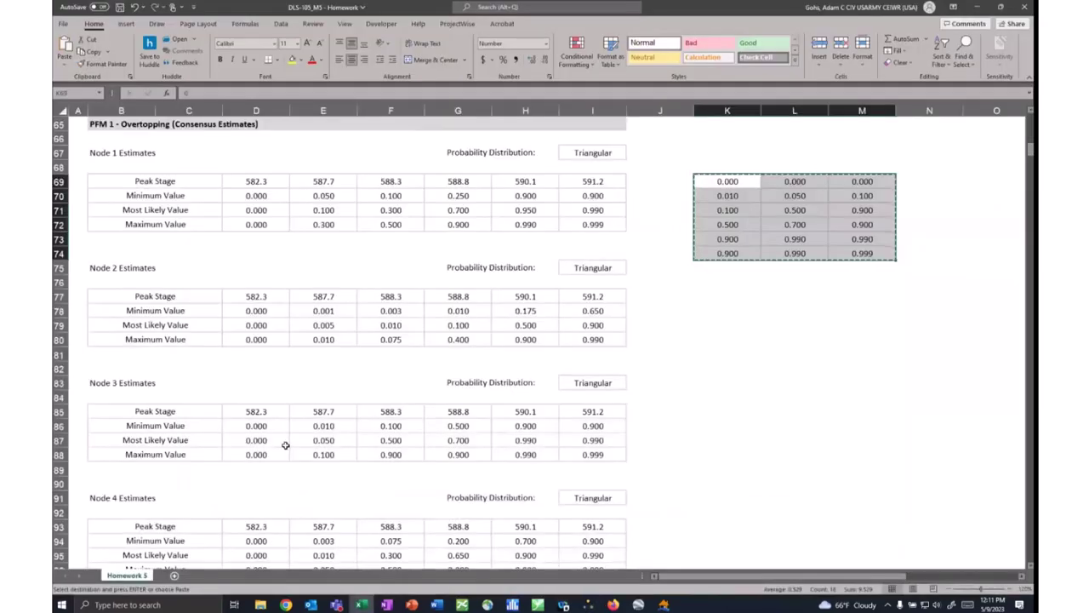
scroll(256, 451, "down", 2)
left_click_drag(257, 455, 525, 469)
left_click_drag(594, 484, 596, 485)
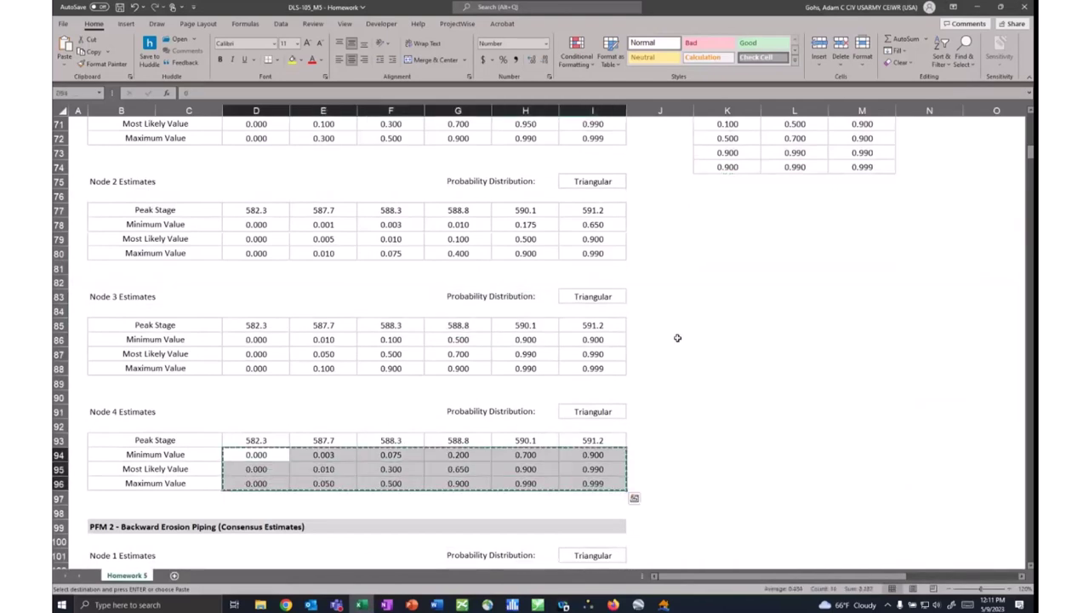
scroll(676, 338, "up", 3)
right_click(726, 225)
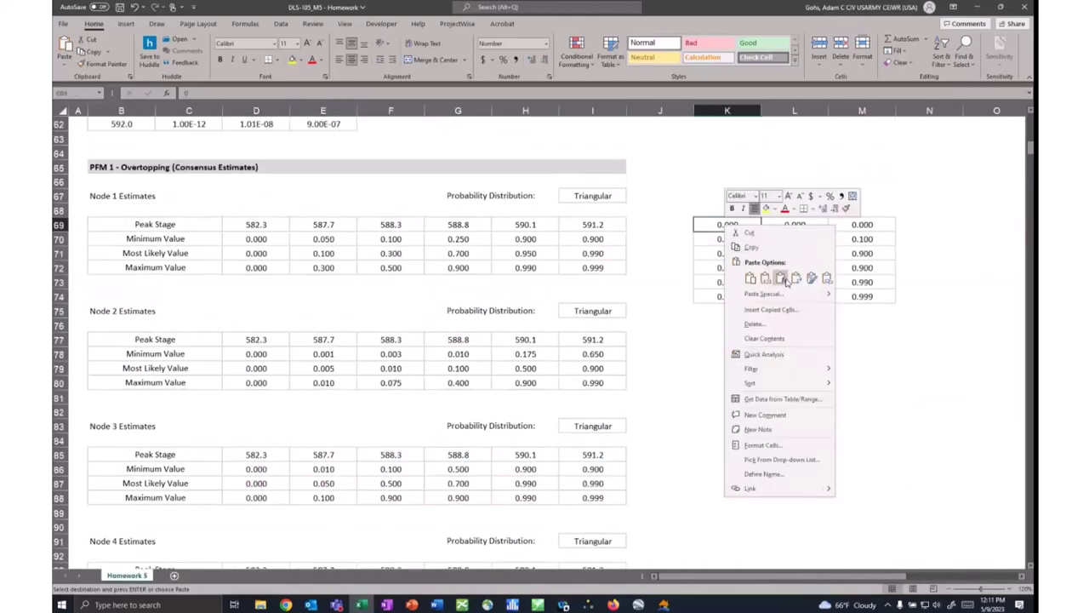
left_click(783, 279)
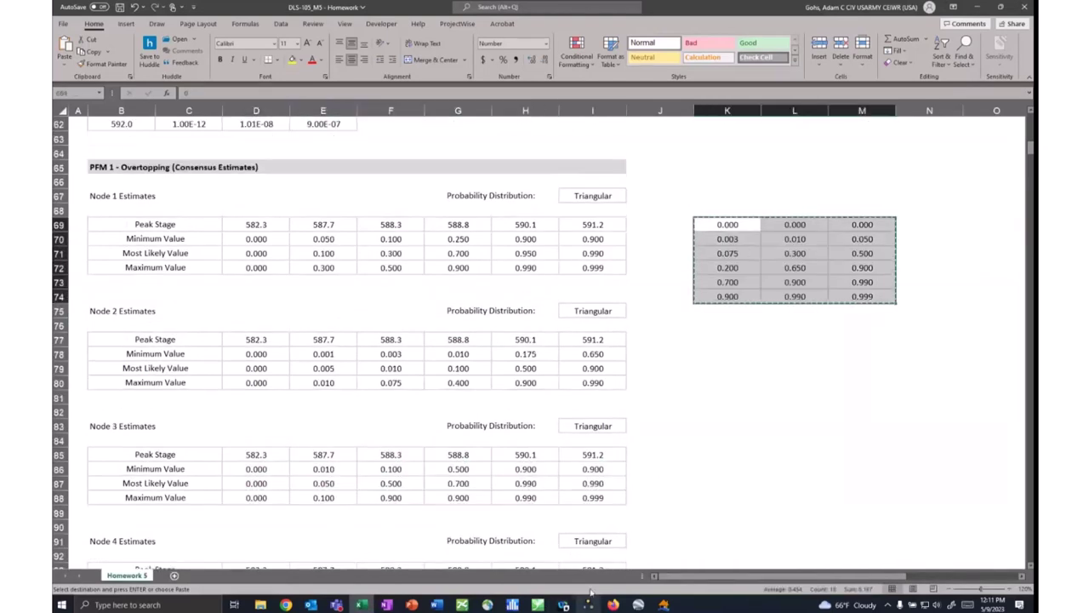
Switch to RMC-TotalRisk and paste the copied Node 4 estimates into Node 4's response probability table.
left_click(588, 604)
left_click(600, 244)
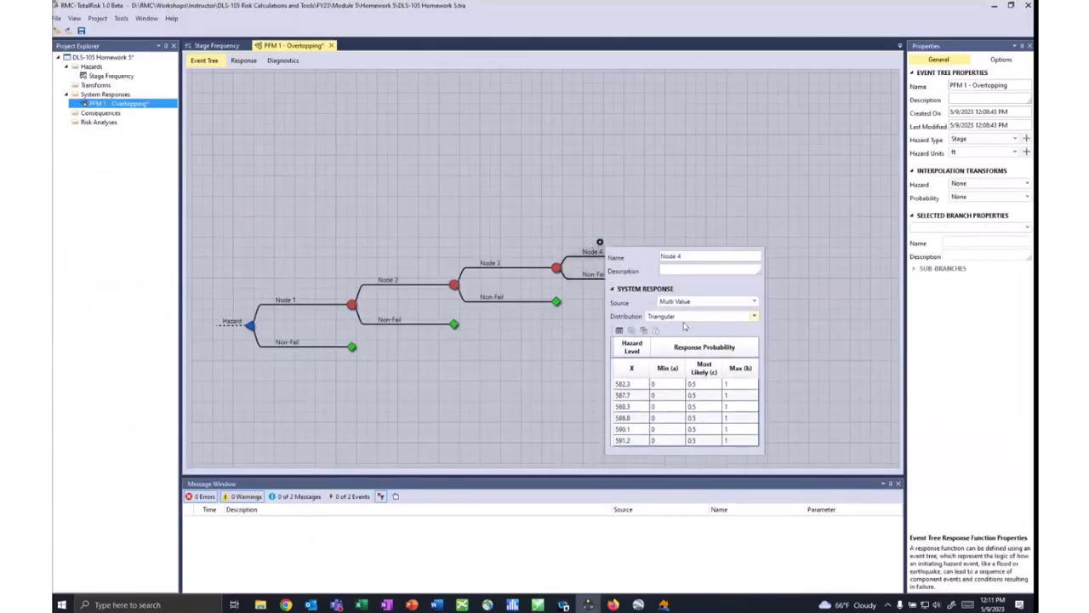
left_click(544, 391)
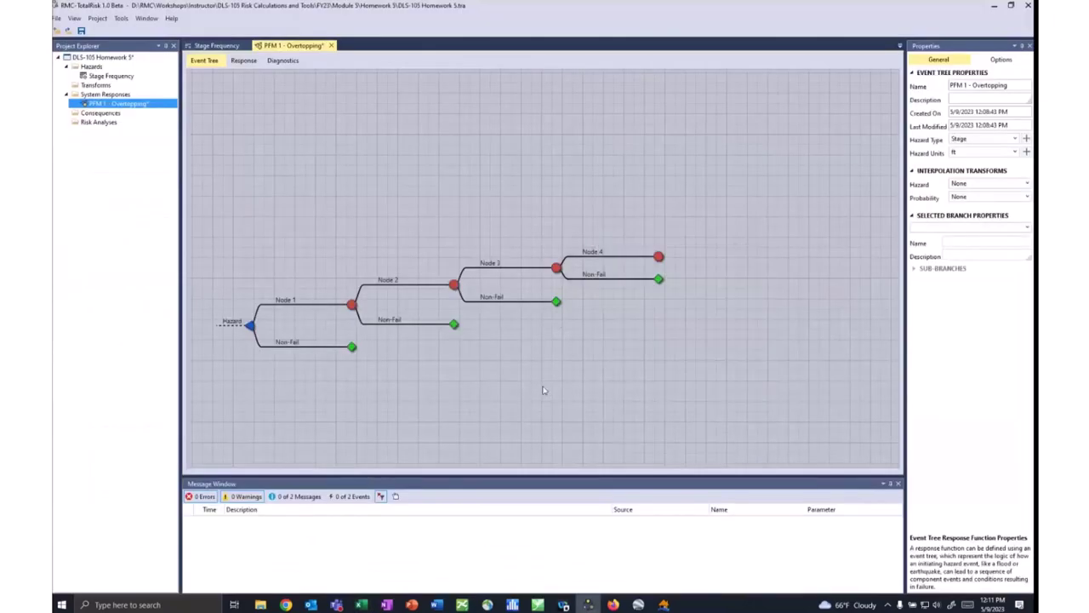
Display the PFM 1 - Overtopping response distribution and examine the mean conditional probabilities at stages 590.1 and 591.2.
left_click_drag(632, 327, 641, 325)
left_click_drag(650, 318, 637, 324)
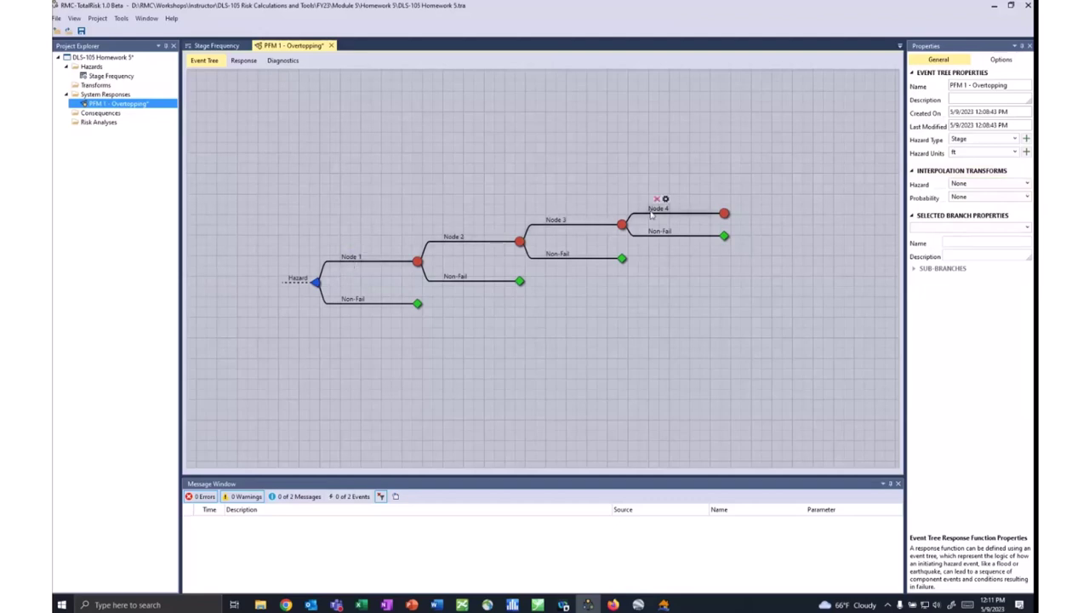
left_click(244, 61)
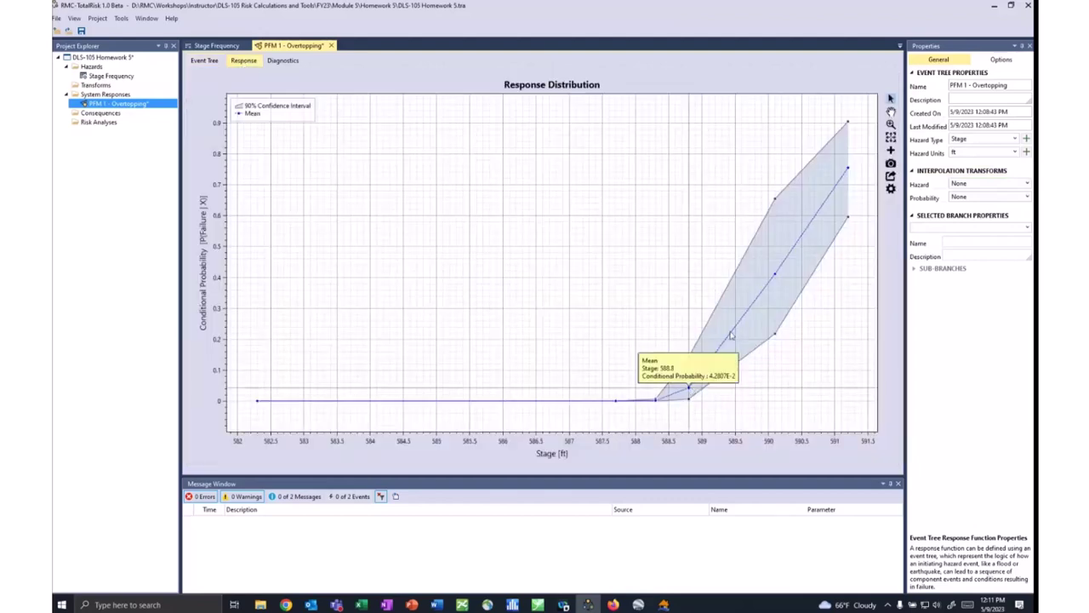
mouse_move(777, 274)
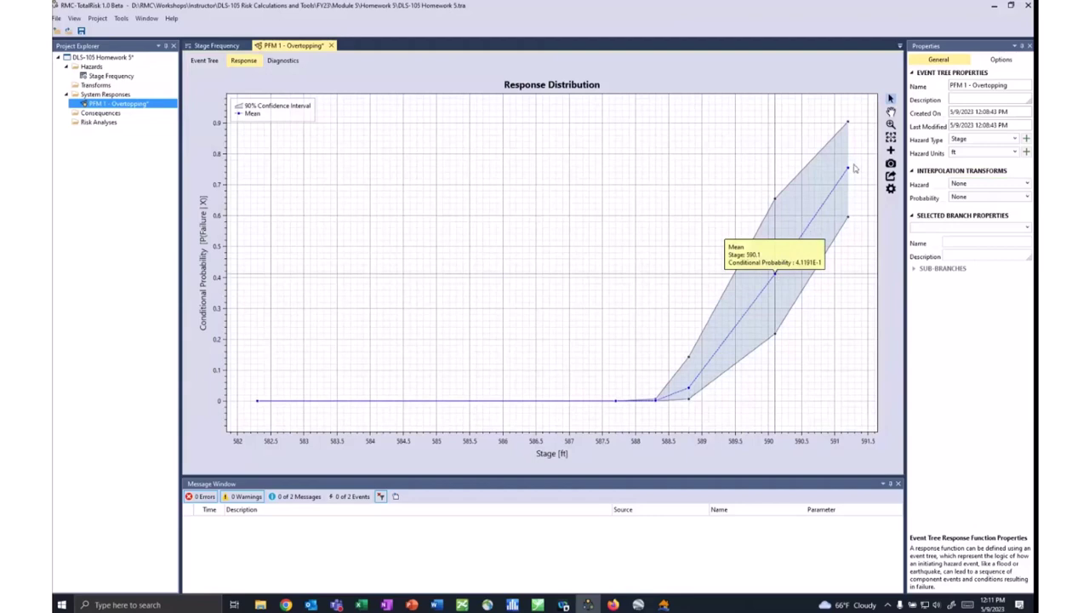
mouse_move(852, 170)
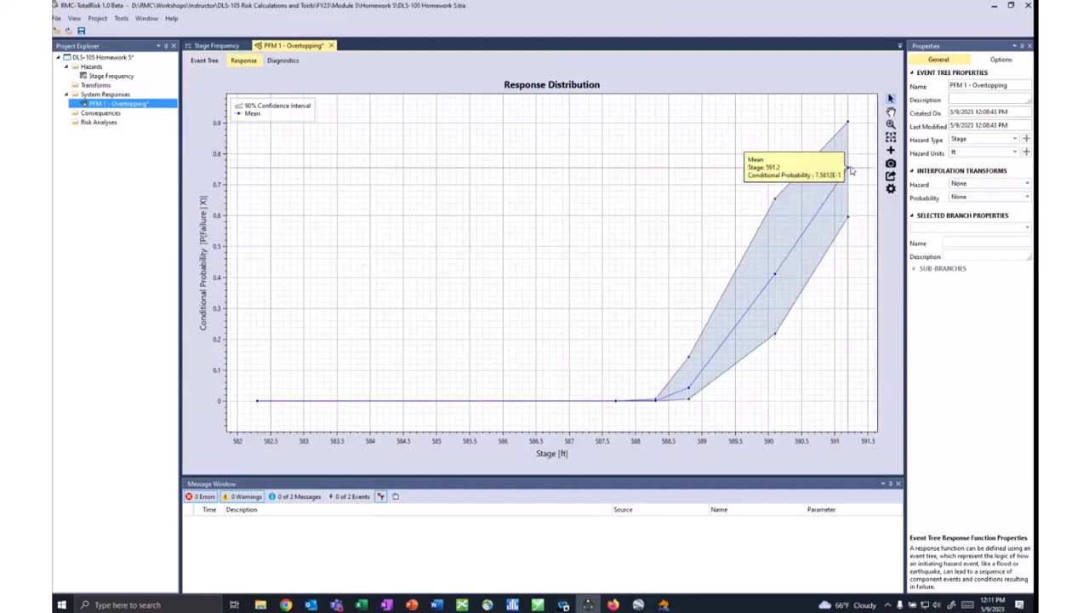
In Excel, average the three Node 1 estimates in D73 with =AVERAGE(D70:D72) and fill the formula across to I73.
left_click(360, 604)
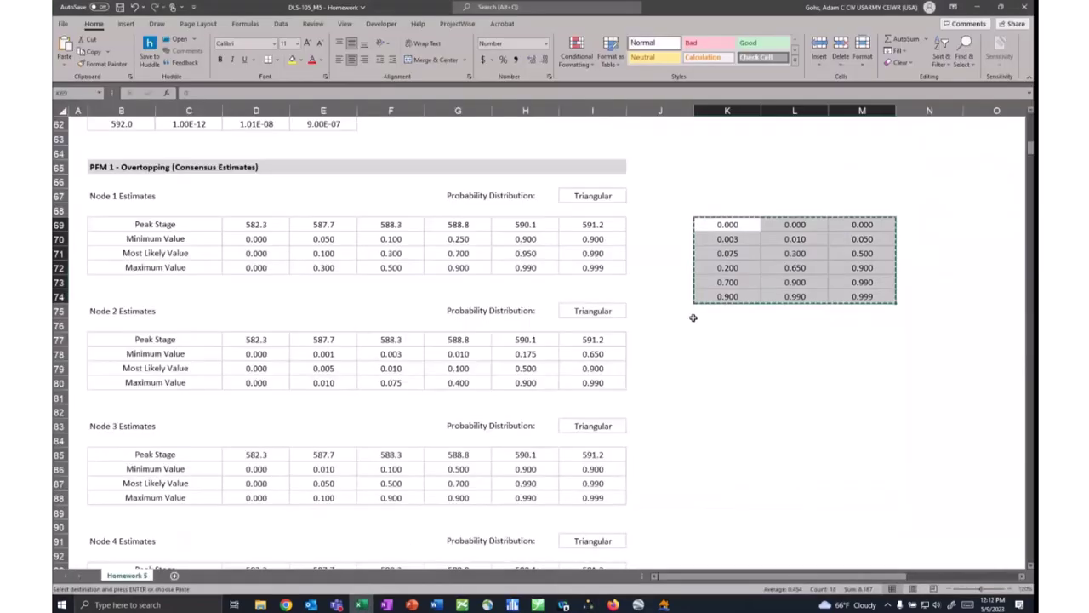
left_click(253, 282)
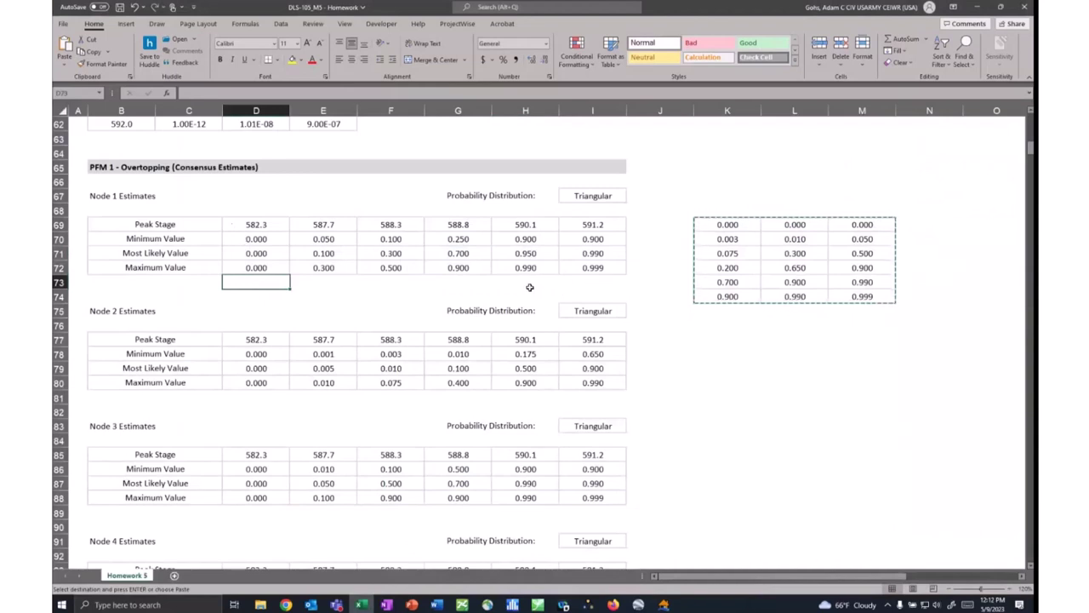
type("=")
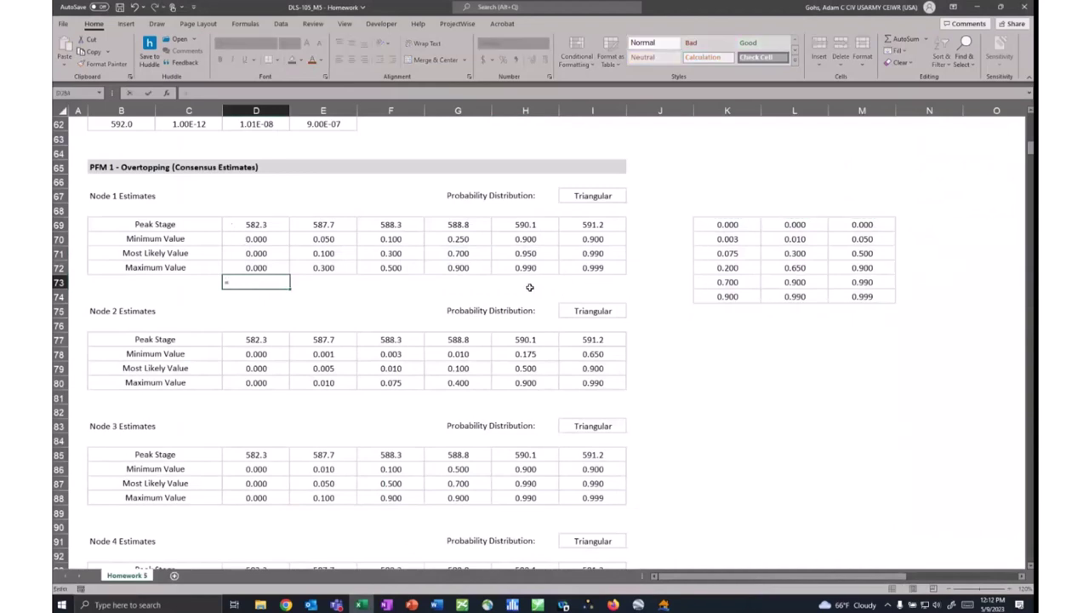
type("average")
key("Tab")
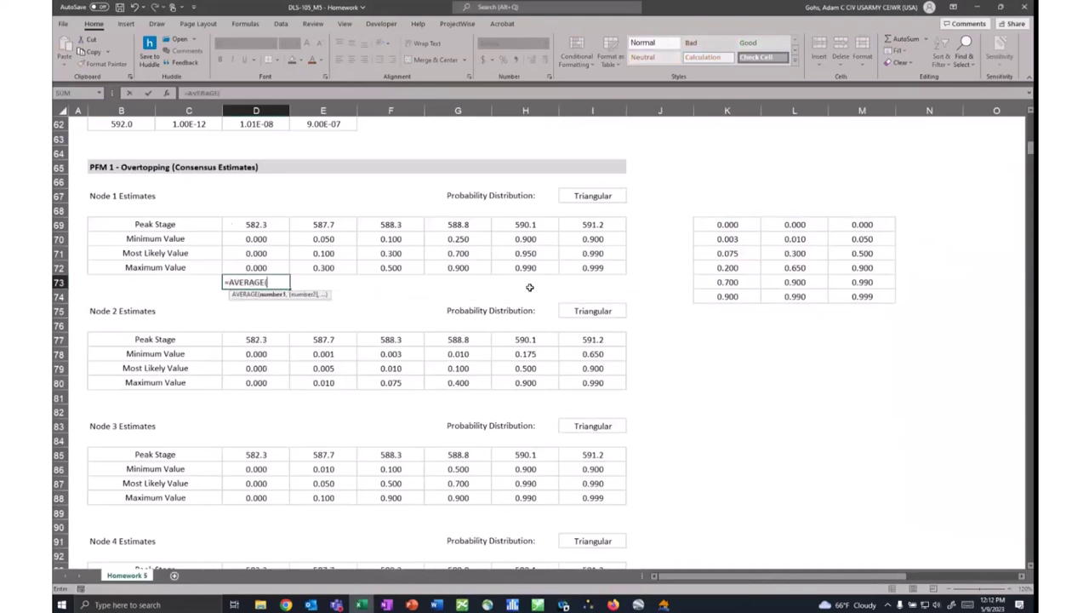
left_click_drag(256, 240, 627, 290)
key("Return")
left_click(275, 281)
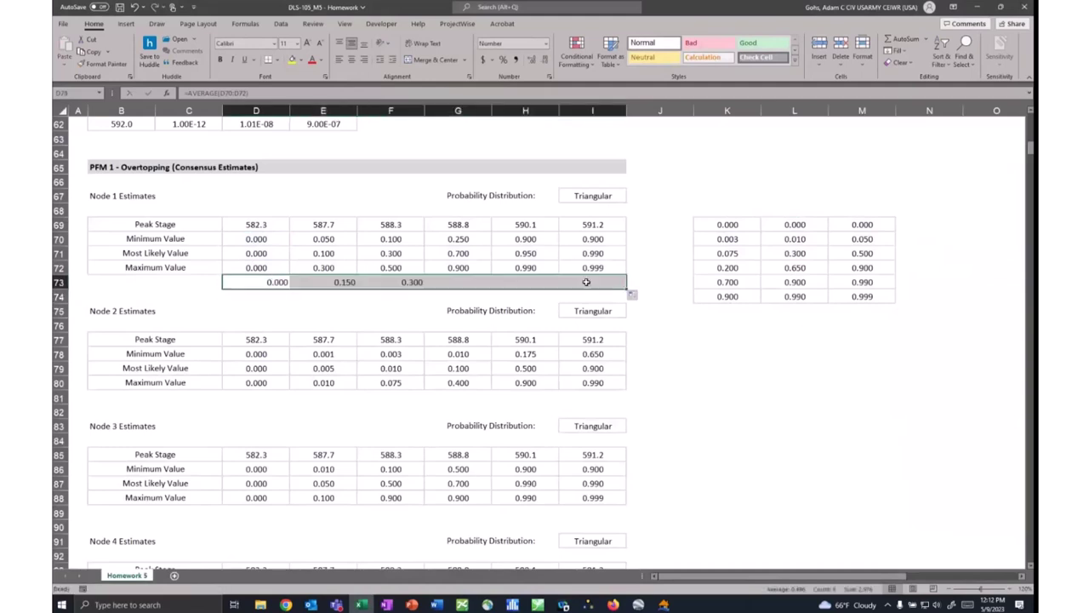
Copy the averages row D73:I73 beneath the Node 2, Node 3 and Node 4 estimates, starting at D81, D89 and D97.
key("ctrl+c")
left_click(281, 398)
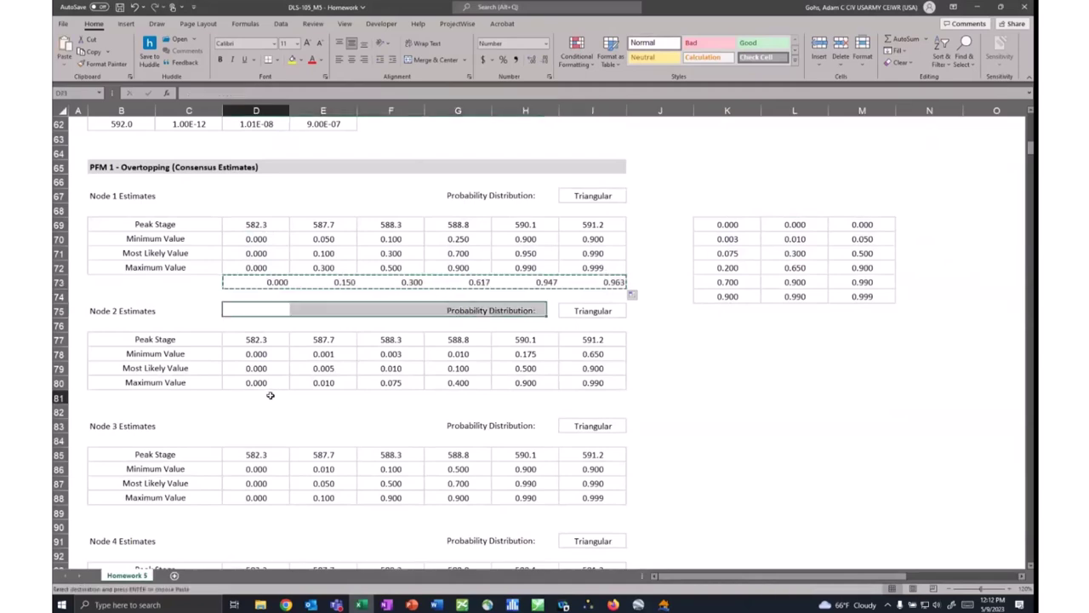
key("ctrl+v")
scroll(268, 392, "down", 3)
left_click(265, 383)
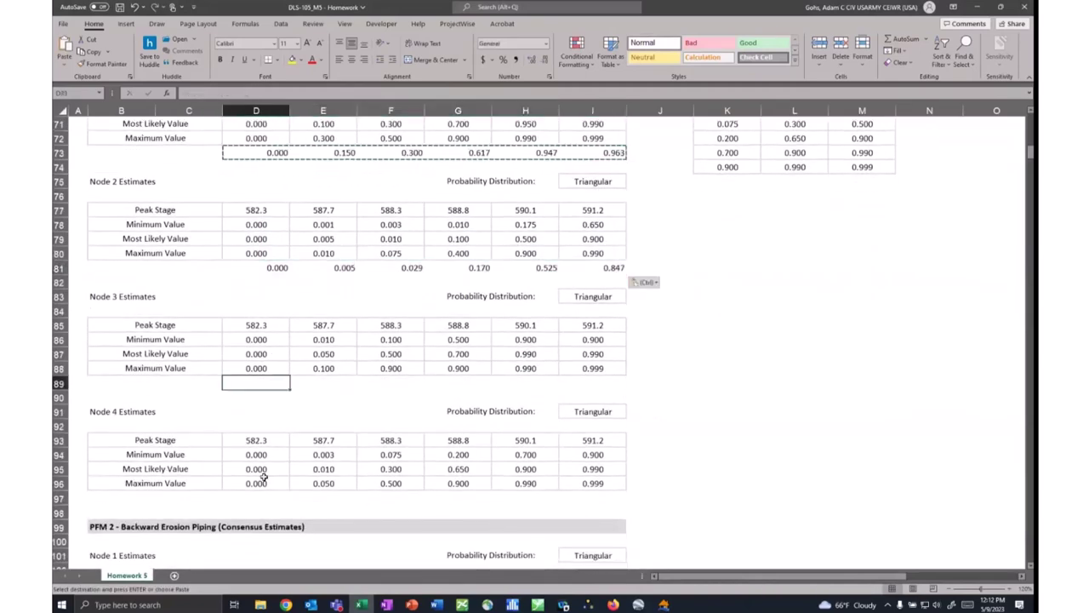
key("ctrl+v")
left_click(264, 497)
key("ctrl+v")
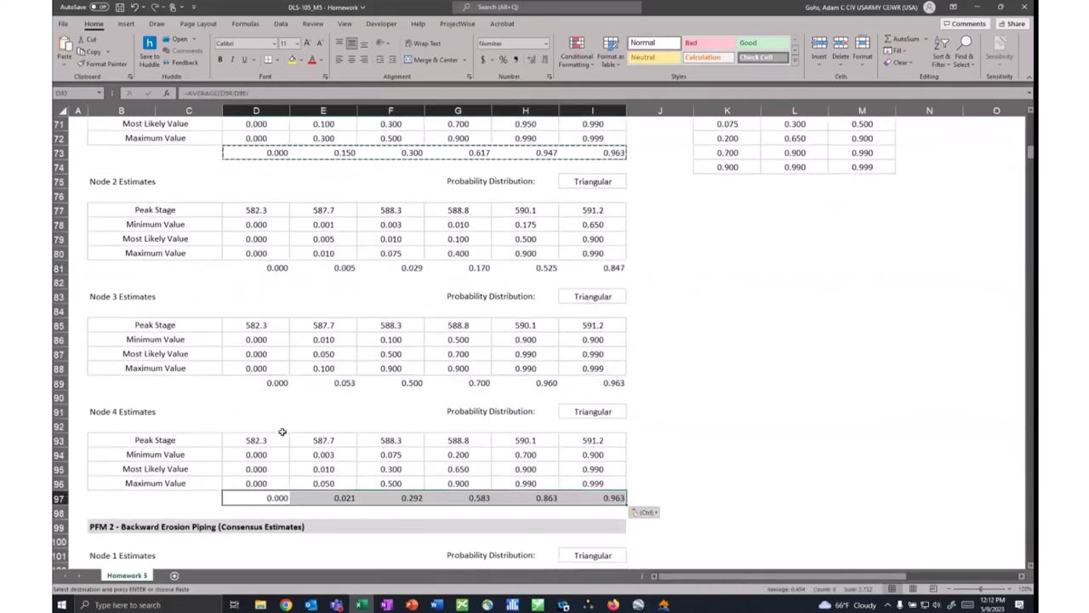
Copy the peak stages D69:I69 and paste them as a row starting at K77.
scroll(280, 435, "up", 2)
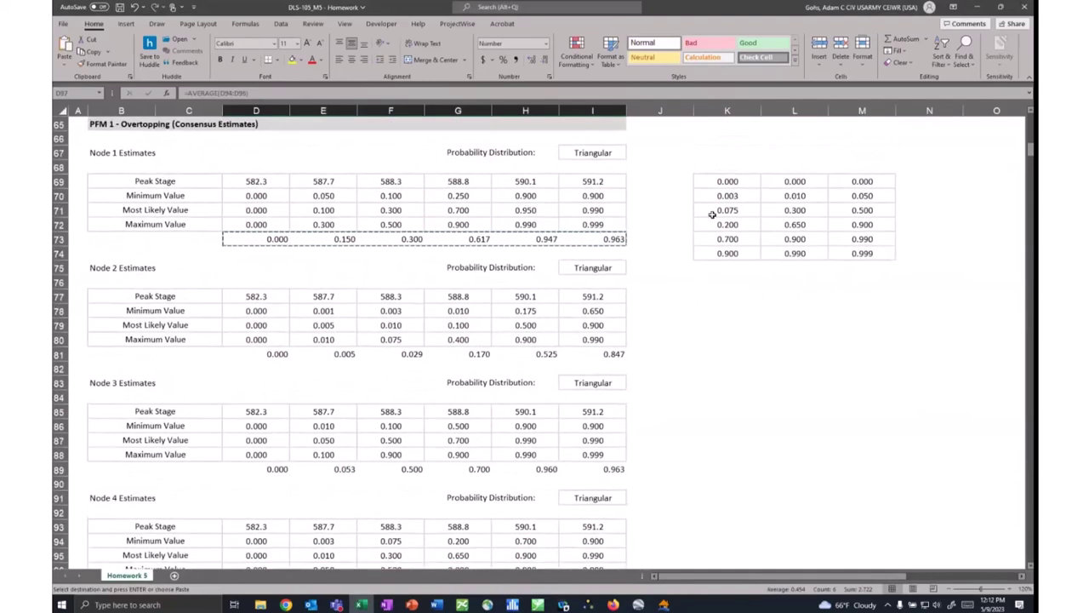
left_click_drag(265, 182, 592, 183)
key("ctrl+c")
right_click(719, 298)
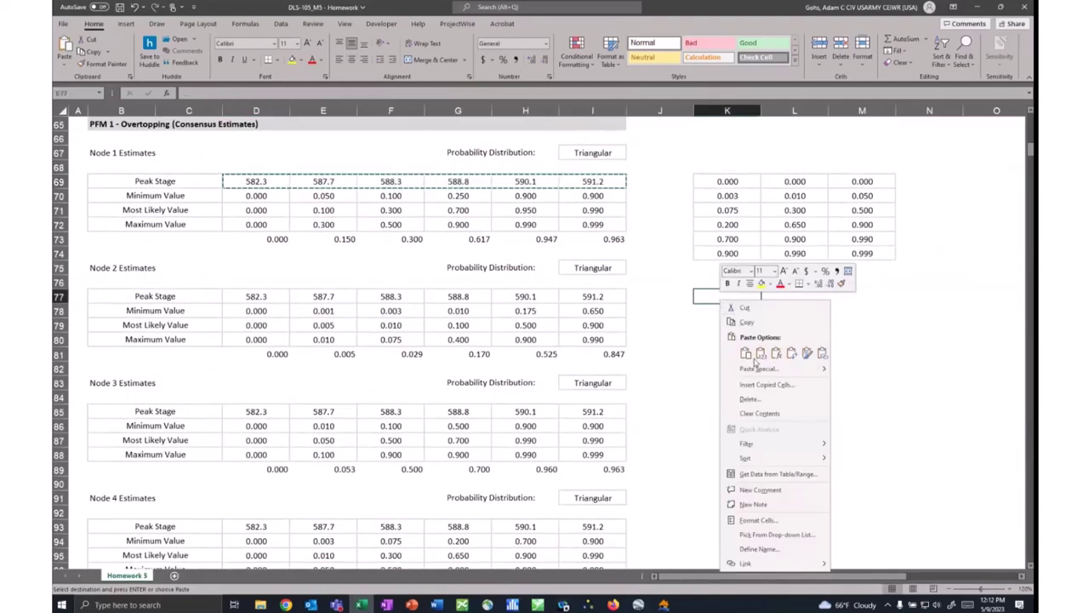
left_click(764, 358)
Multiply the four node averages in K78 with =D73*D81*D89*D97 and fill the formula across to P78.
left_click(719, 311)
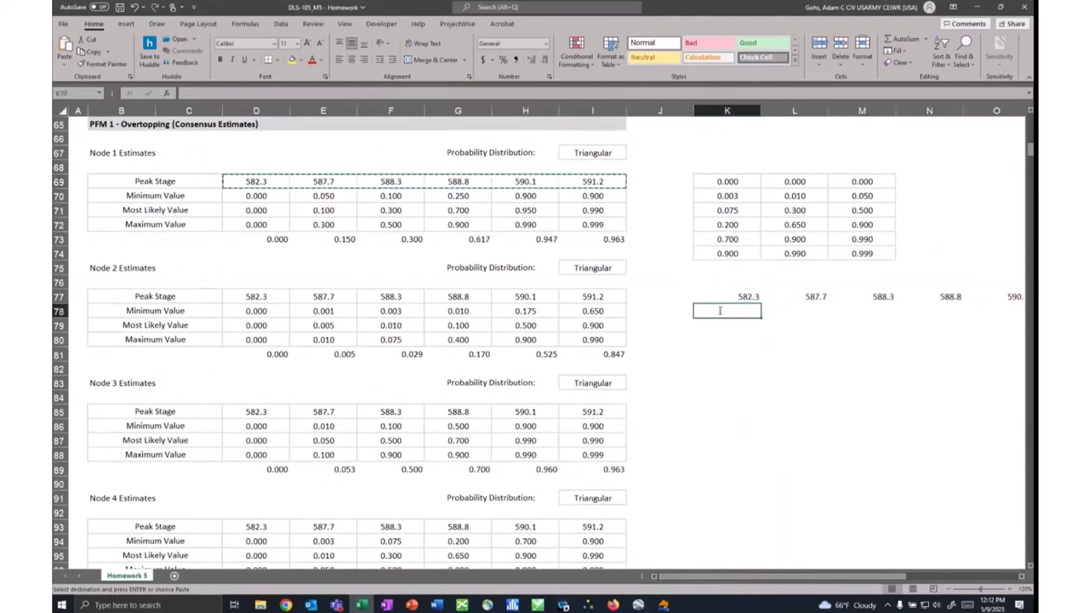
type("=")
left_click(250, 241)
type("*")
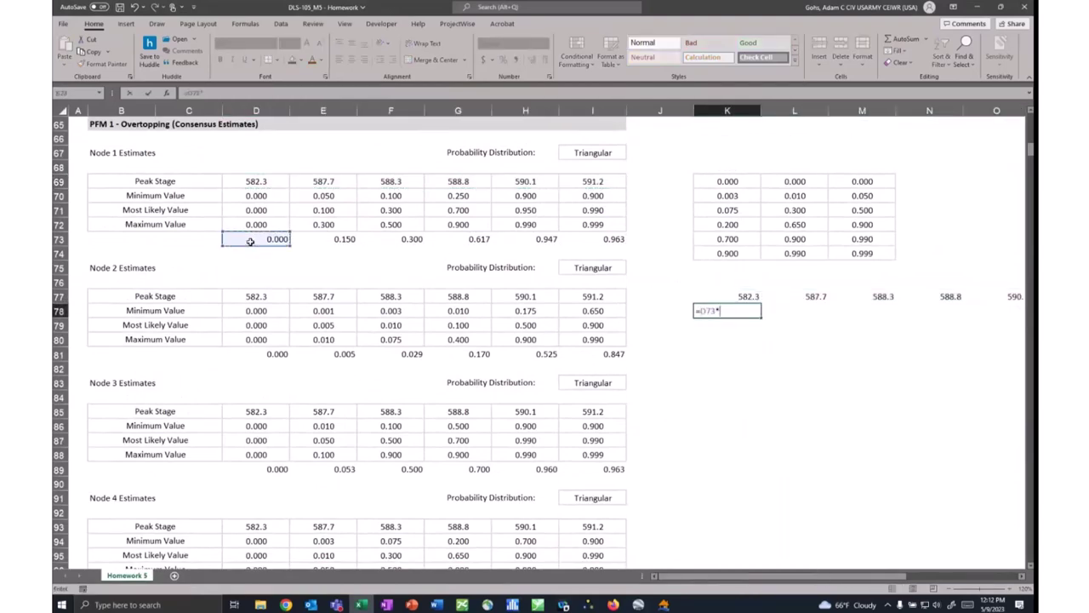
left_click(259, 355)
type("*")
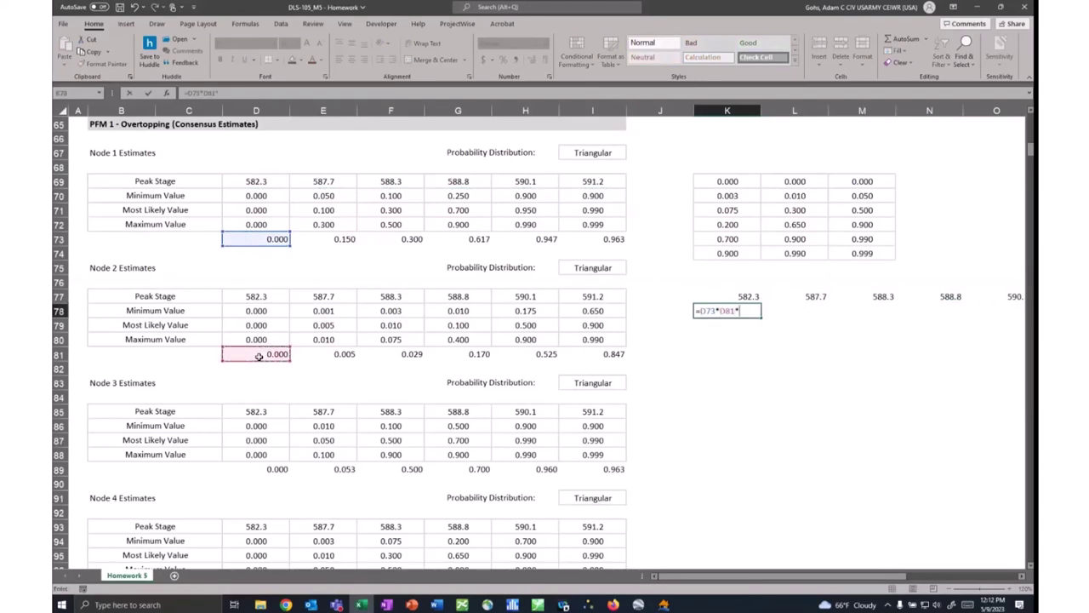
left_click(228, 467)
scroll(274, 464, "down", 3)
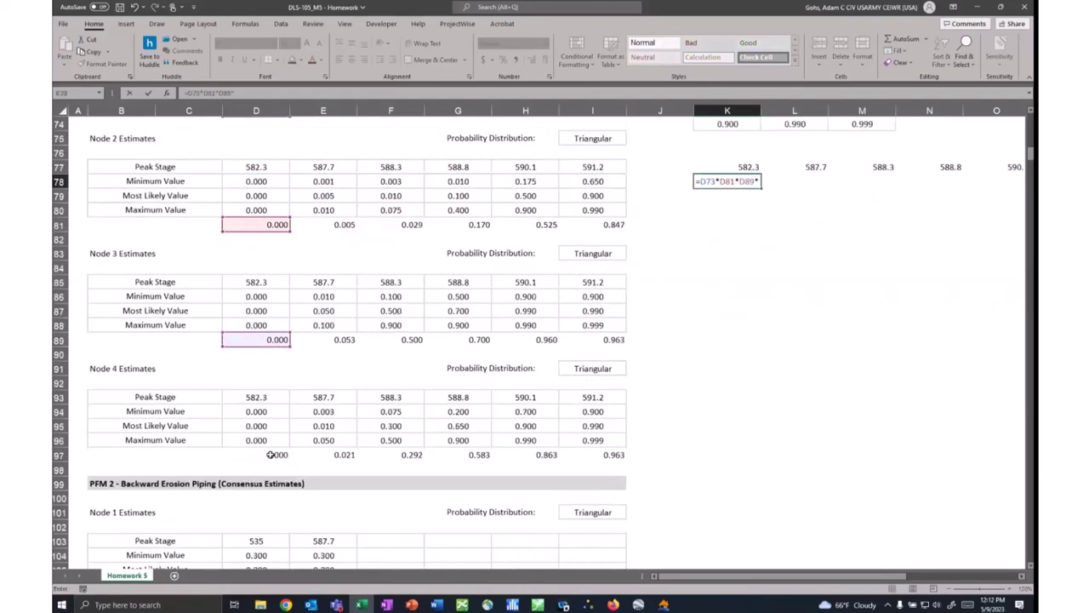
key("Return")
scroll(443, 359, "up", 3)
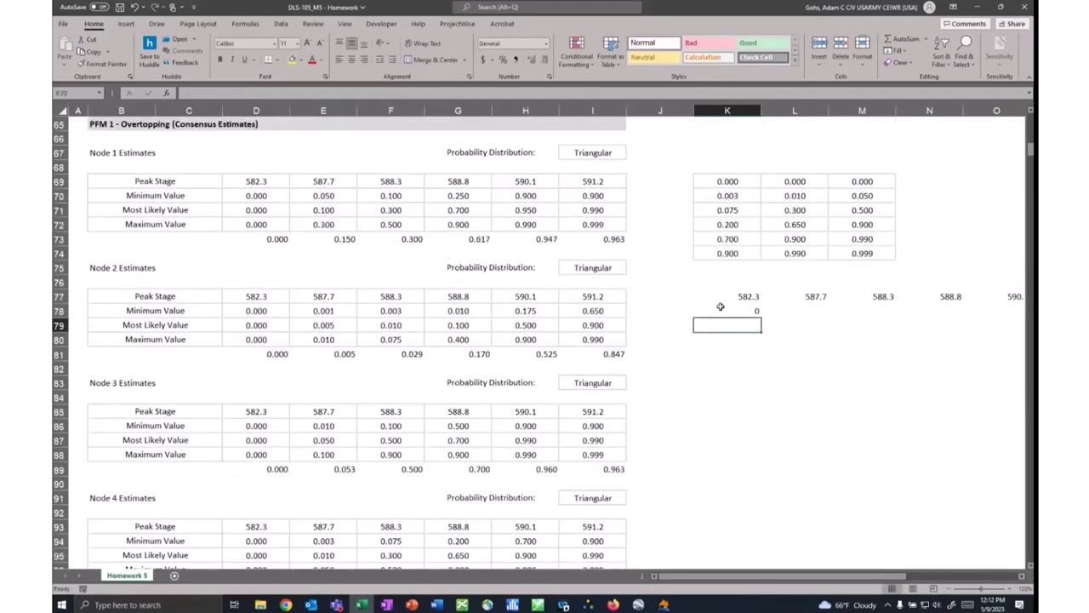
left_click(723, 309)
left_click_drag(761, 317, 941, 315)
Format K77:P78 as Scientific and center the values.
left_click_drag(581, 297, 932, 313)
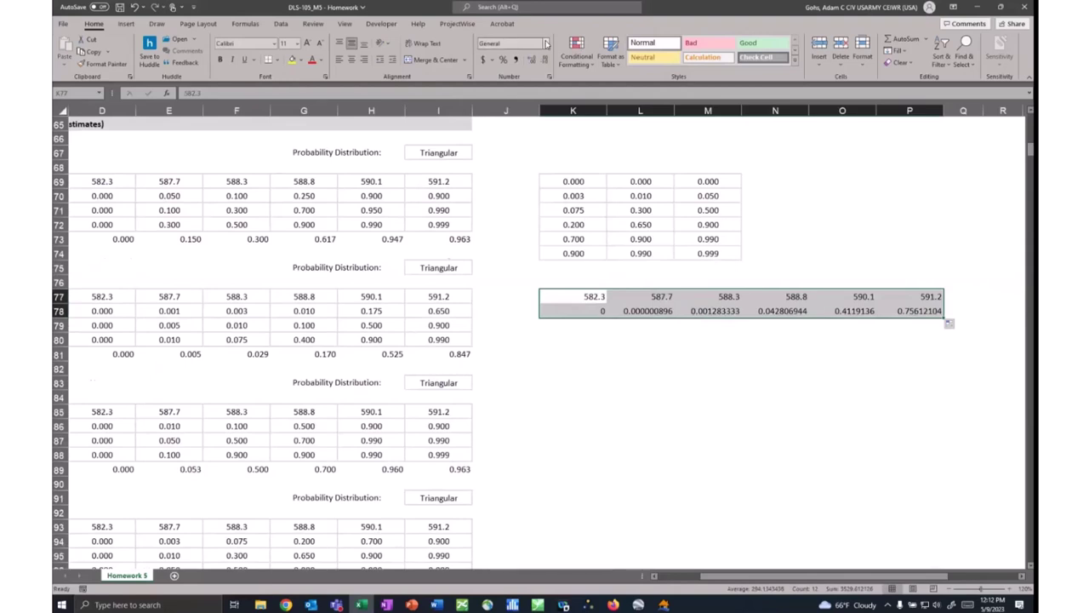
left_click(546, 43)
left_click(523, 288)
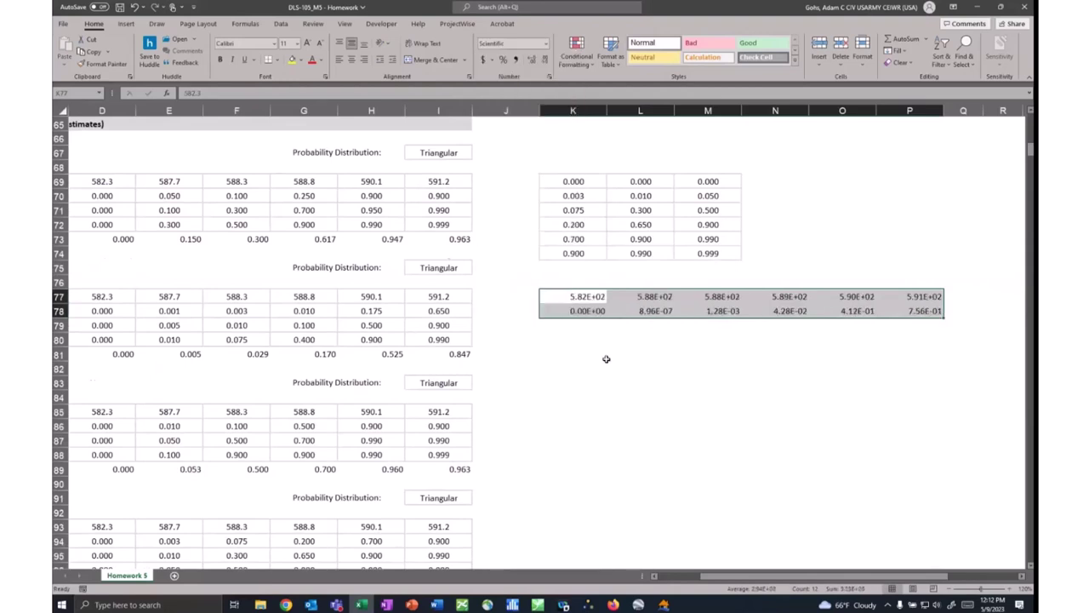
left_click(351, 58)
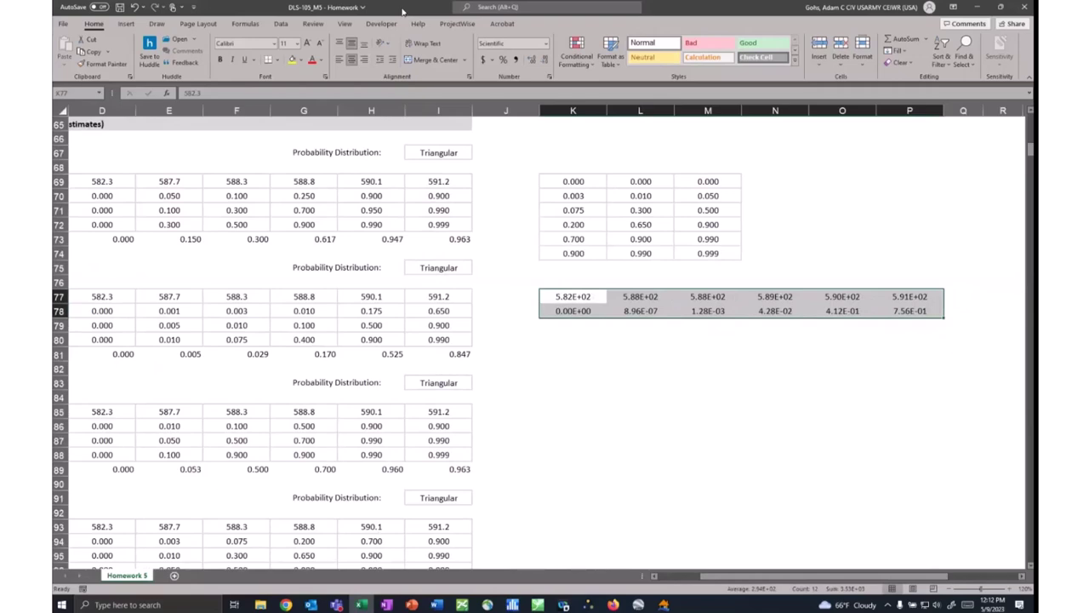
Arrange the Excel workbook and RMC-TotalRisk windows side by side, with the workbook on the left half.
left_click_drag(403, 10, 53, 119)
left_click(677, 166)
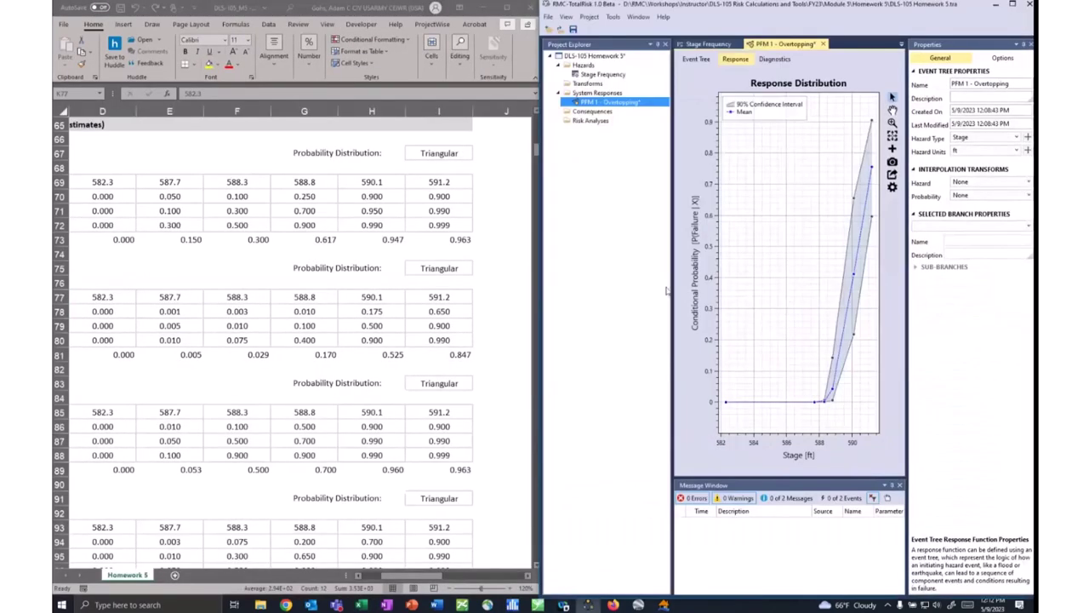
Hide the Properties and Project Explorer panes and compare the PFM 1 mean response curve with workbook values K77:P78.
left_click(1031, 44)
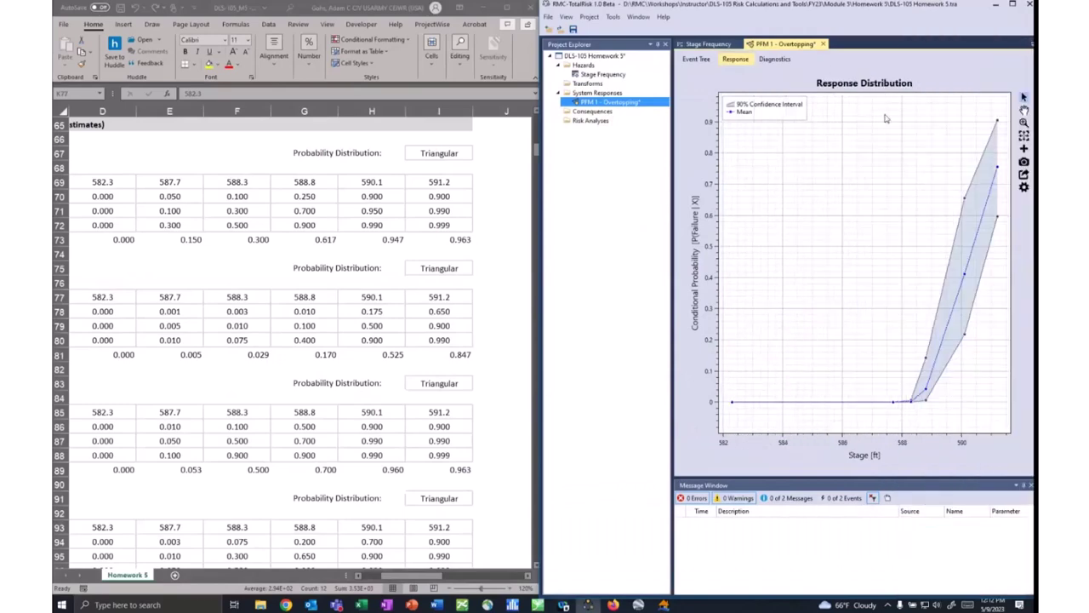
left_click(666, 44)
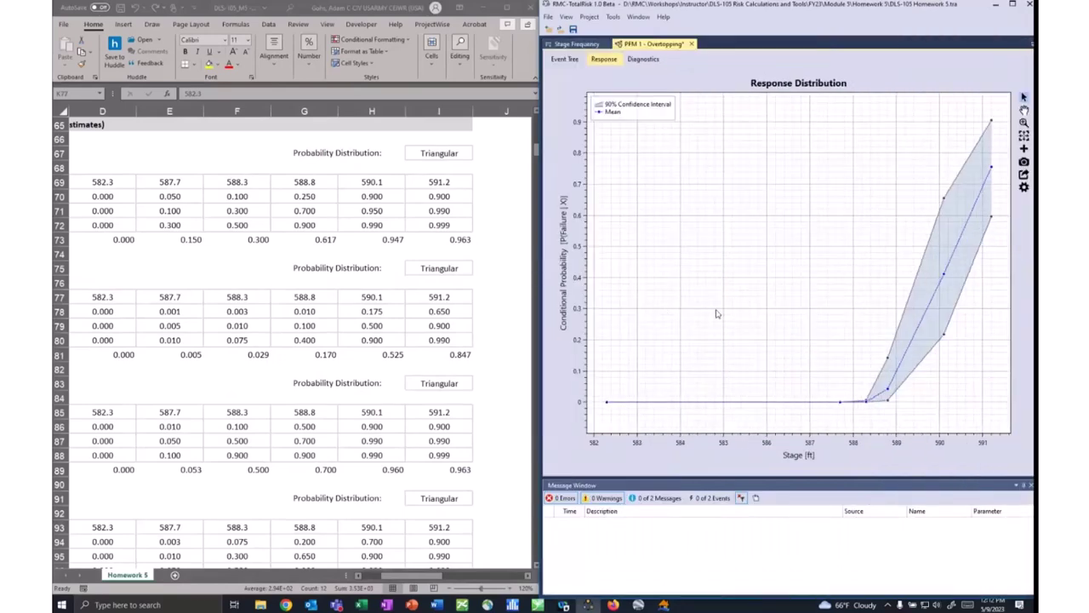
left_click(477, 383)
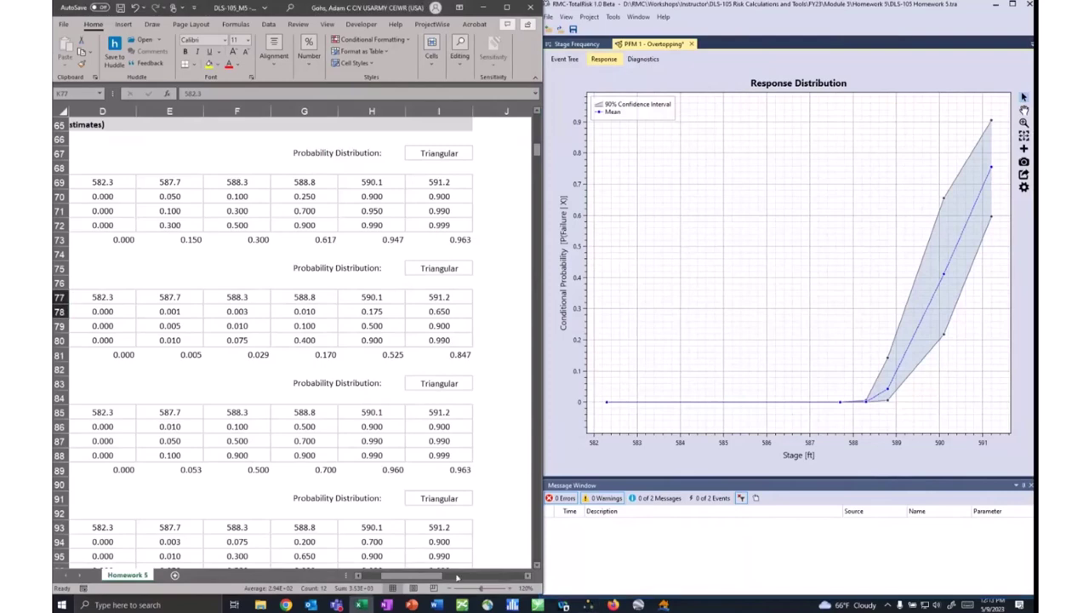
left_click_drag(457, 578, 473, 578)
left_click(371, 454)
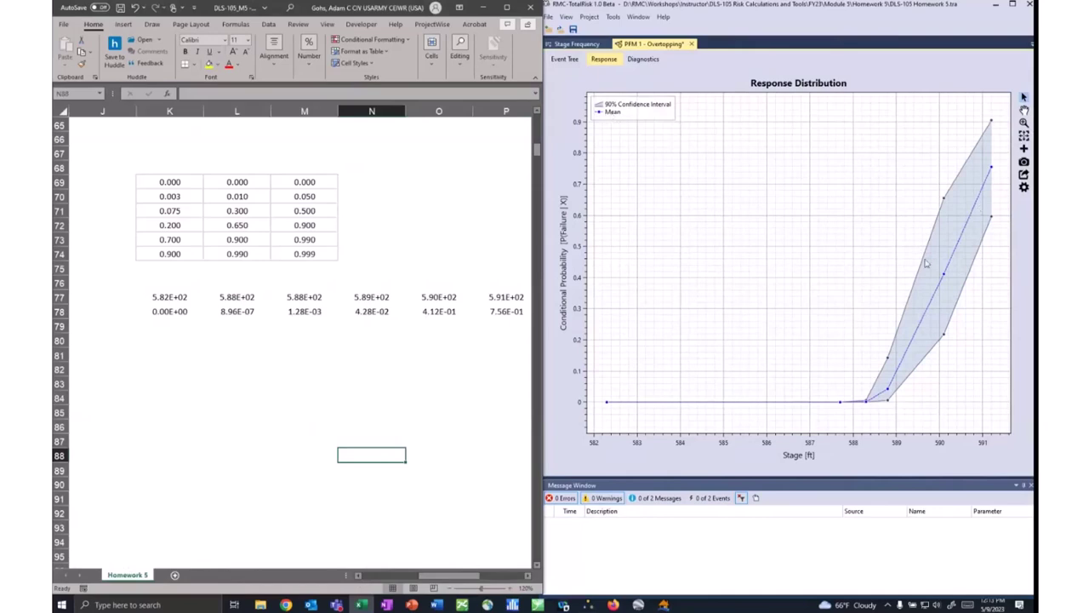
left_click(954, 262)
mouse_move(607, 407)
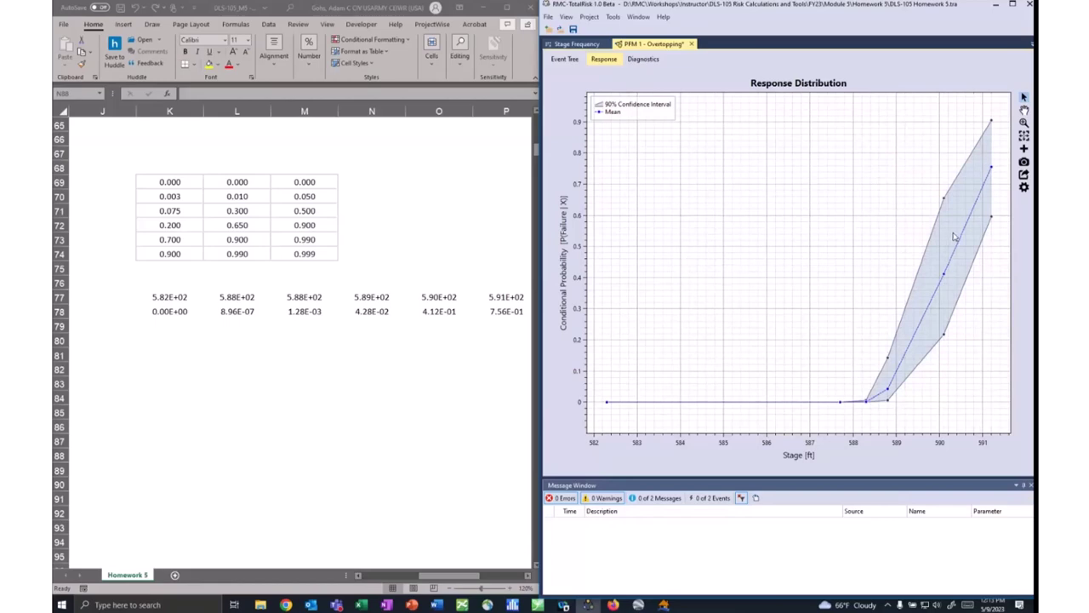
Return to the PFM 1 event tree, maximize the RMC-TotalRisk window, and restore the Project Explorer and Properties panes.
left_click(563, 59)
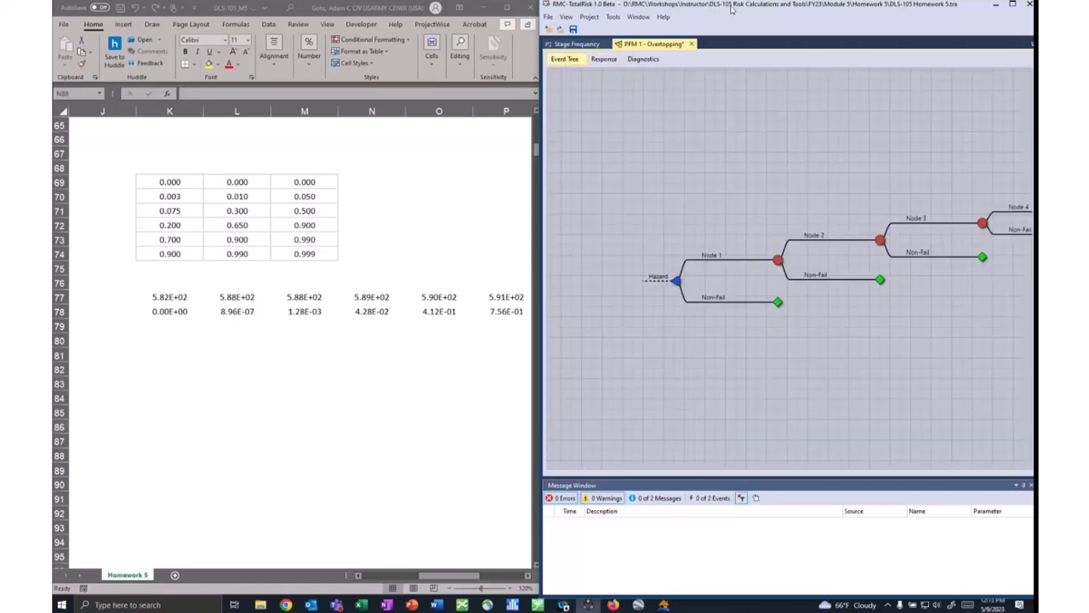
double_click(732, 11)
key("super+Up")
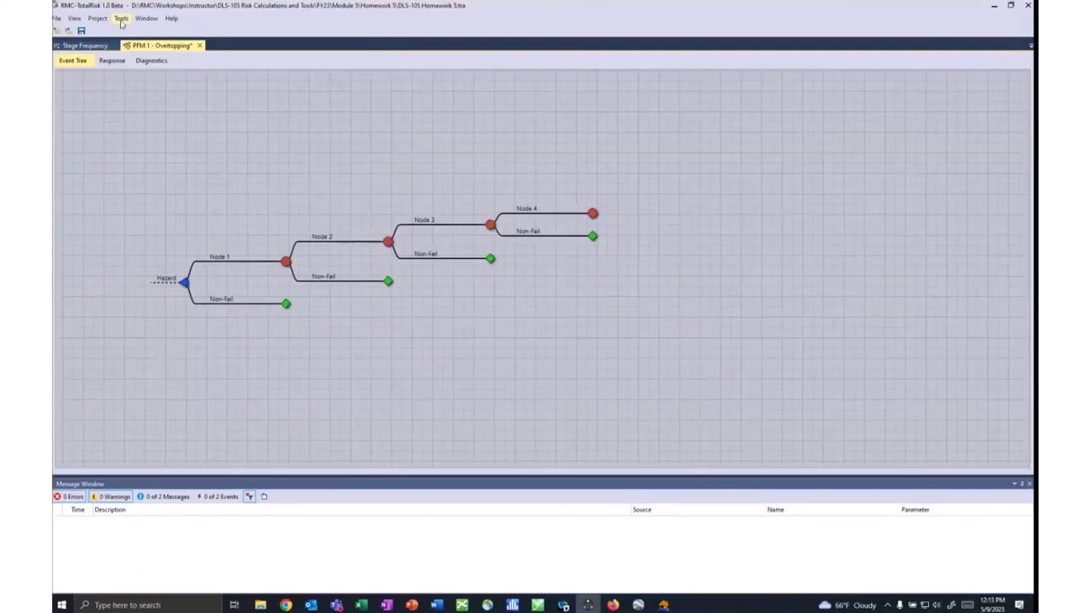
left_click(74, 18)
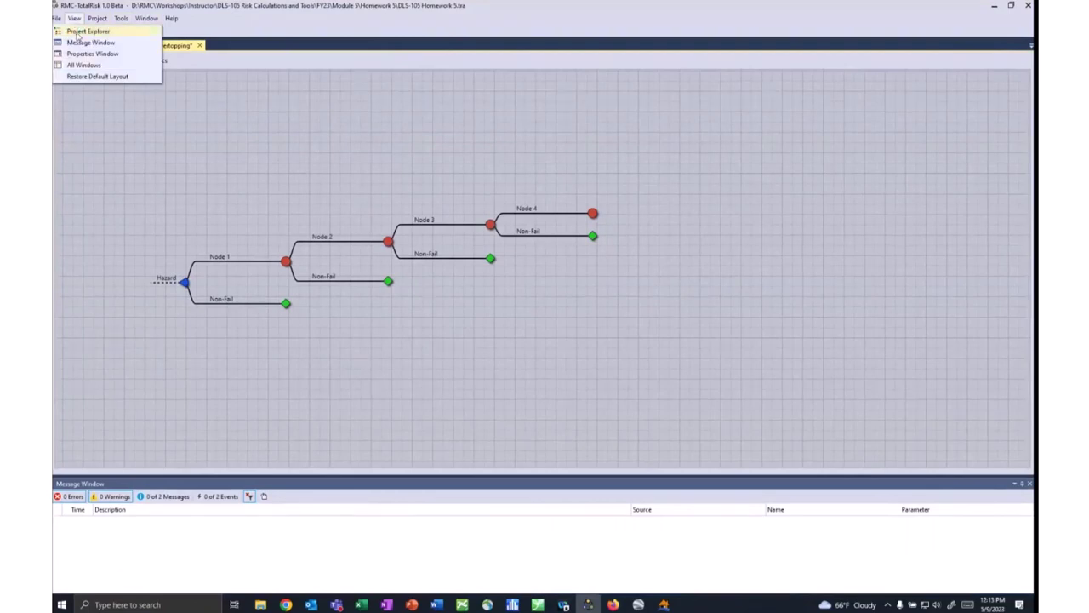
left_click(78, 32)
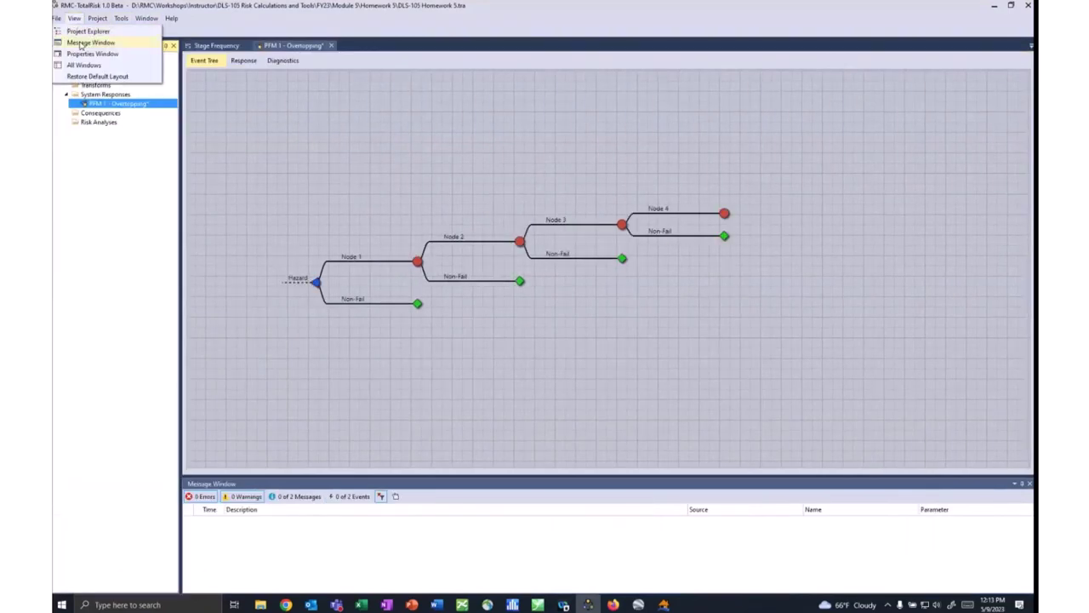
left_click(85, 54)
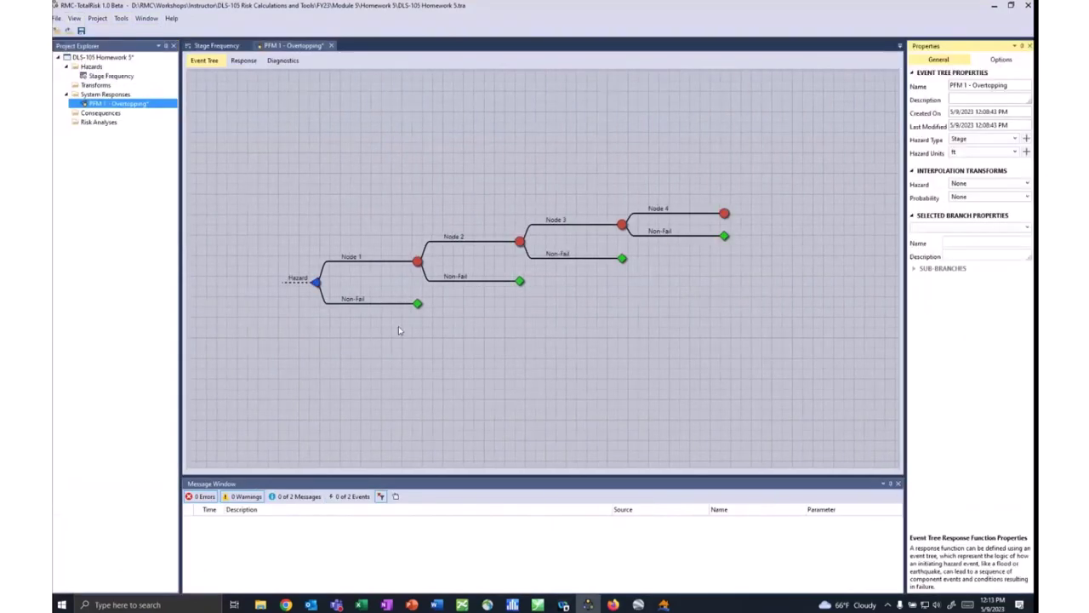
Switch to the Excel workbook, maximize it, and bring the PFM 2 - Backward Erosion Piping estimates into view.
left_click(360, 604)
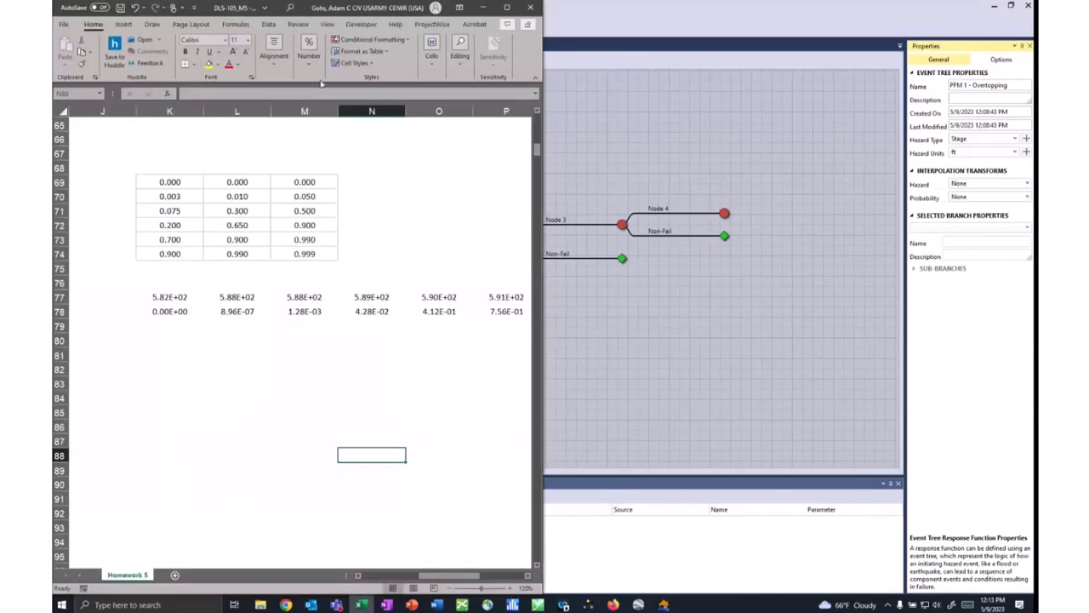
double_click(312, 12)
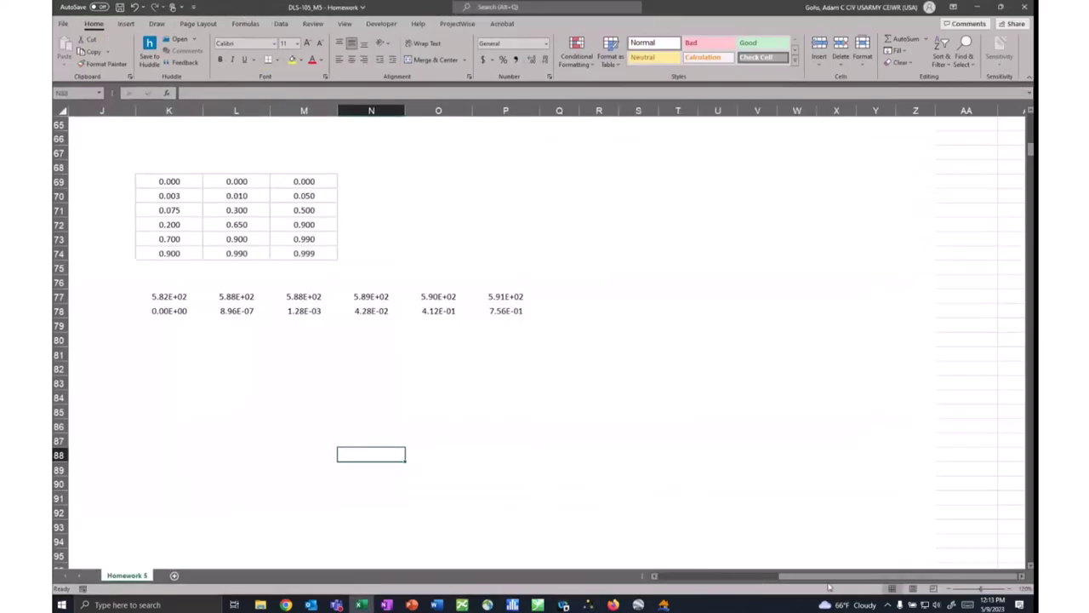
scroll(324, 431, "left", 5)
scroll(325, 432, "down", 11)
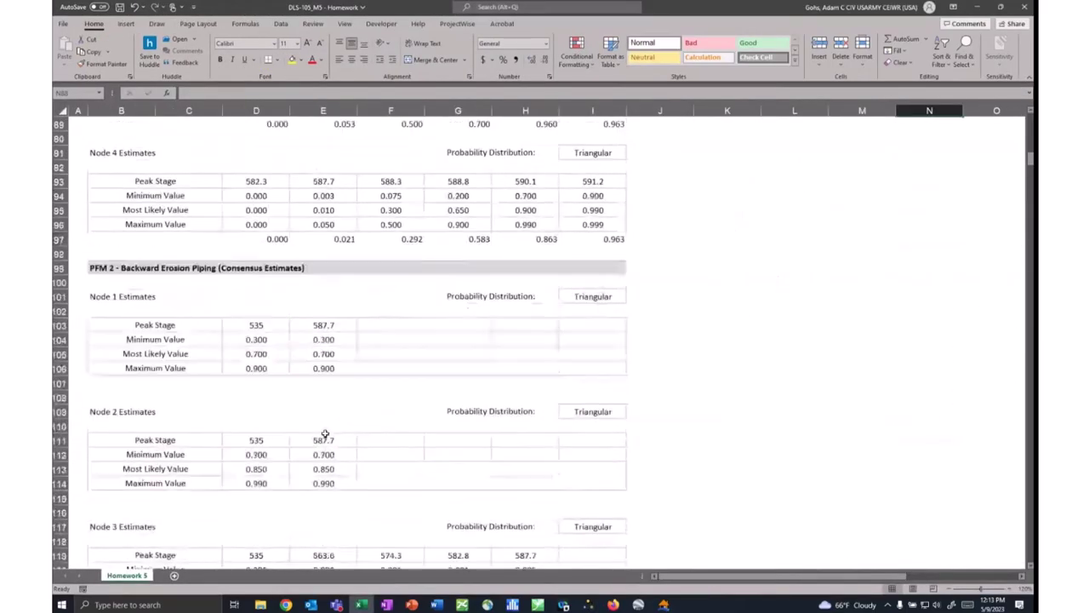
Switch to RMC-TotalRisk, show the PFM 1 response distribution, and set the headset volume to 80.
left_click(589, 605)
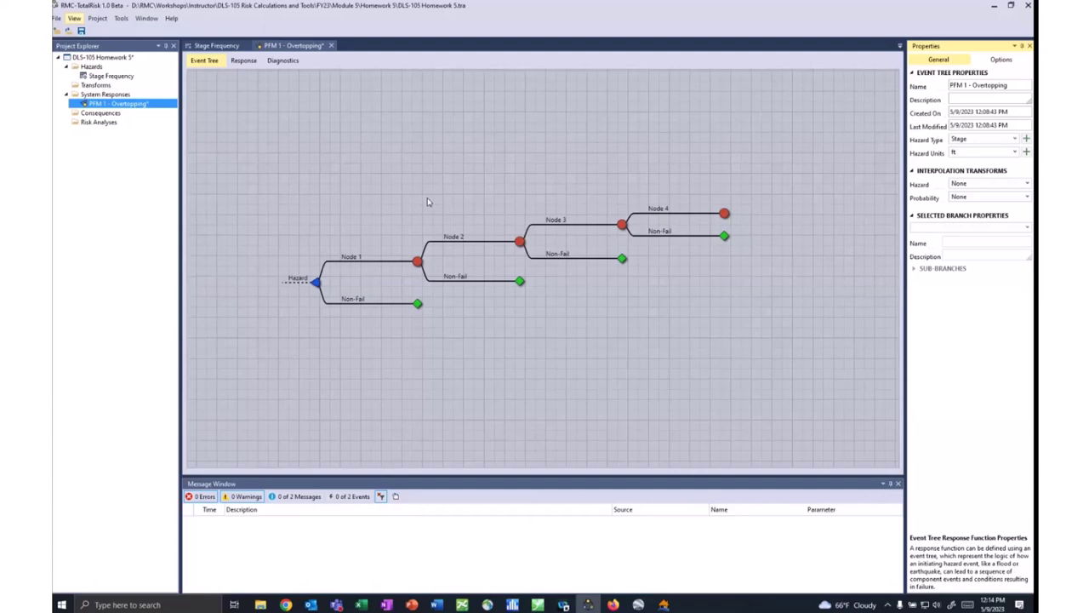
left_click(244, 61)
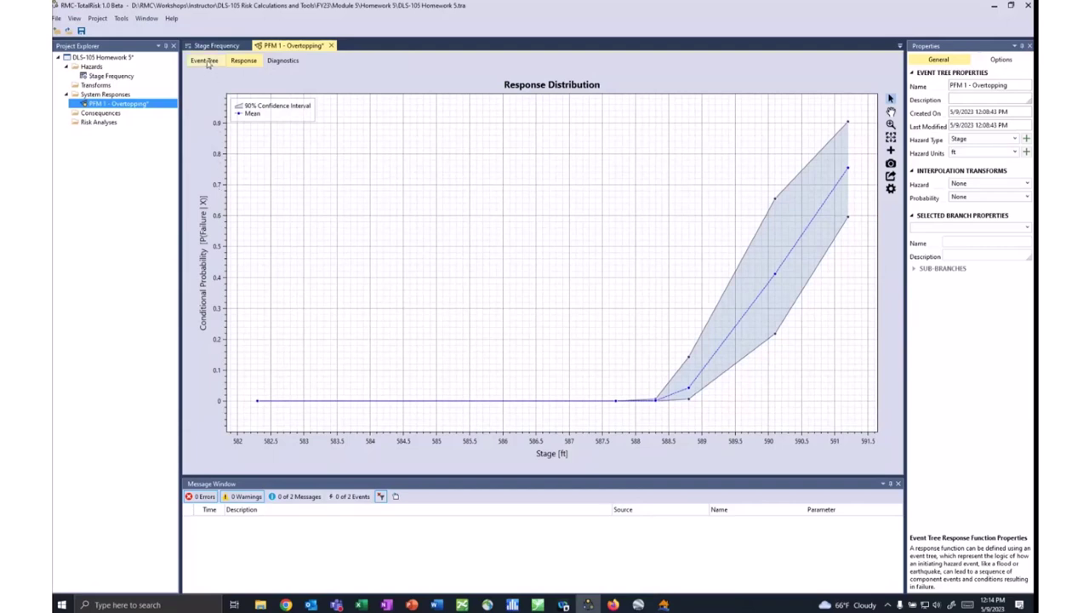
left_click(937, 605)
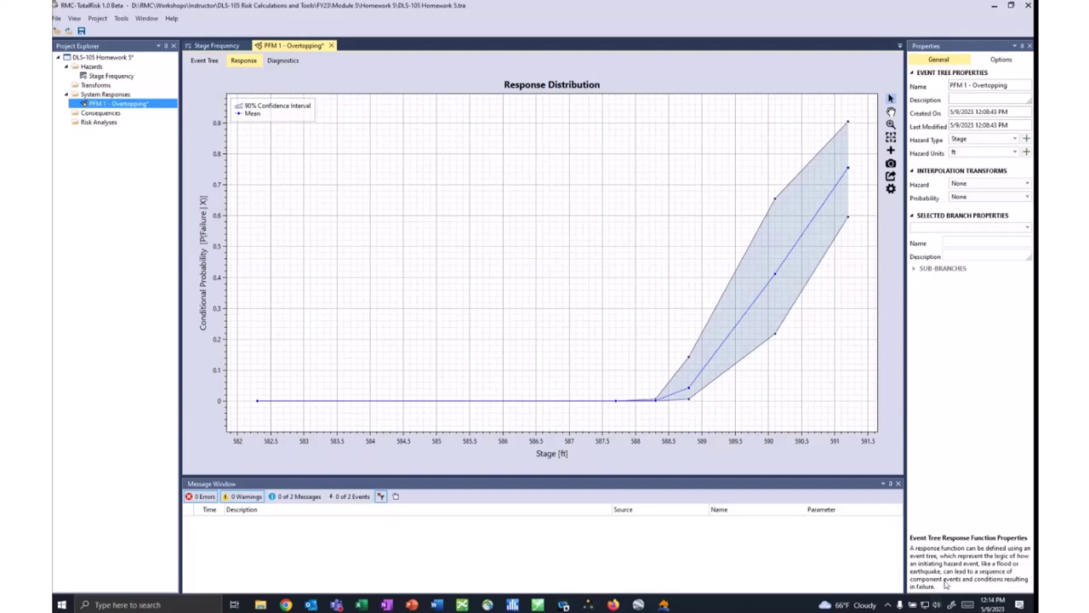
left_click_drag(972, 580, 980, 580)
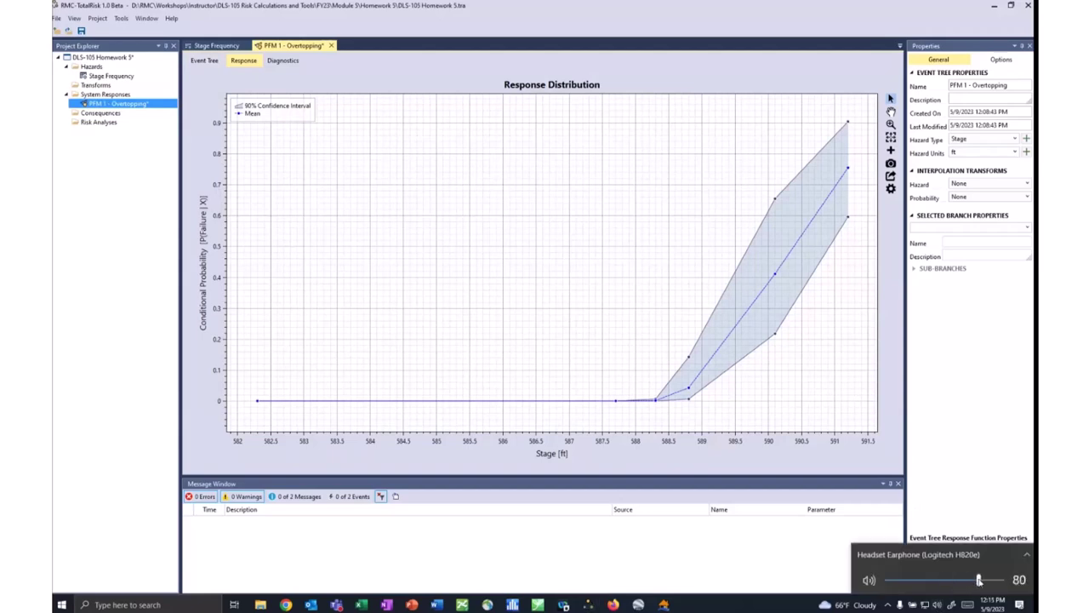
left_click(975, 466)
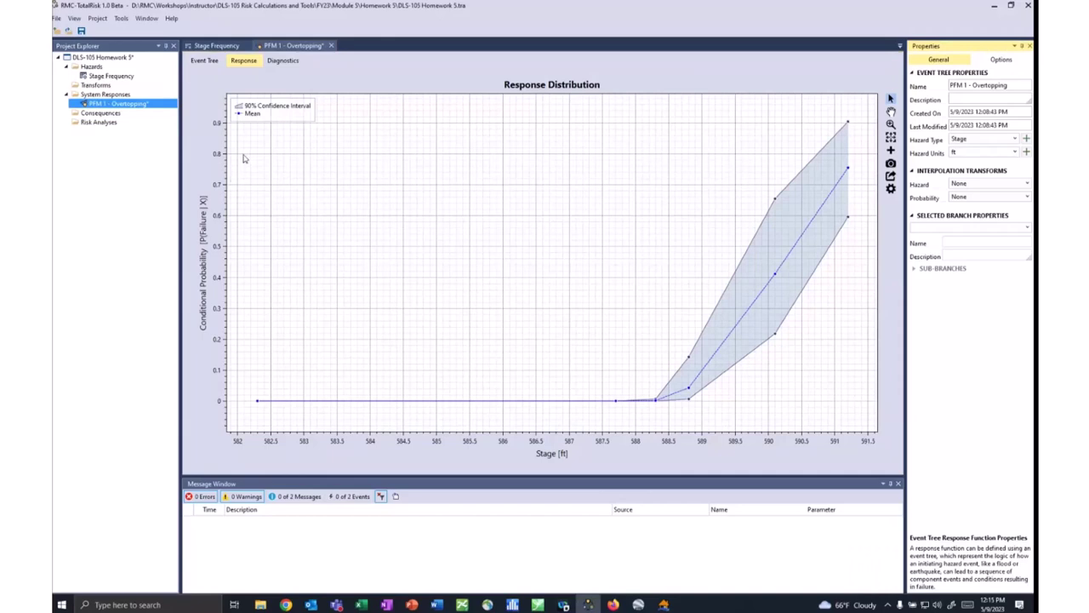
Add an event tree response named PFM 2 - Backward Erosion Piping with the Basic template under System Responses.
left_click(204, 61)
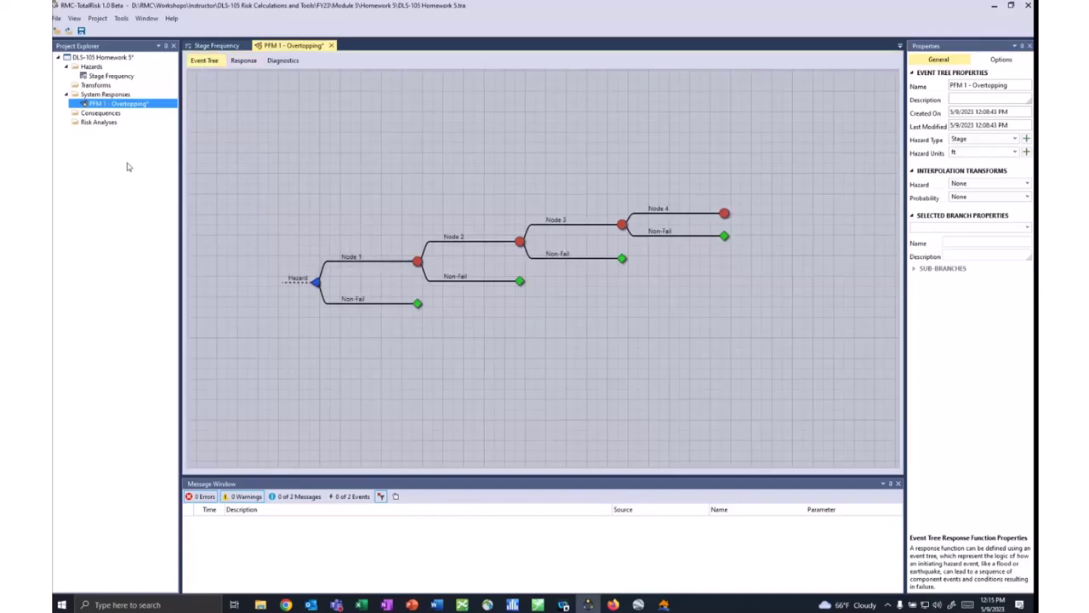
right_click(103, 95)
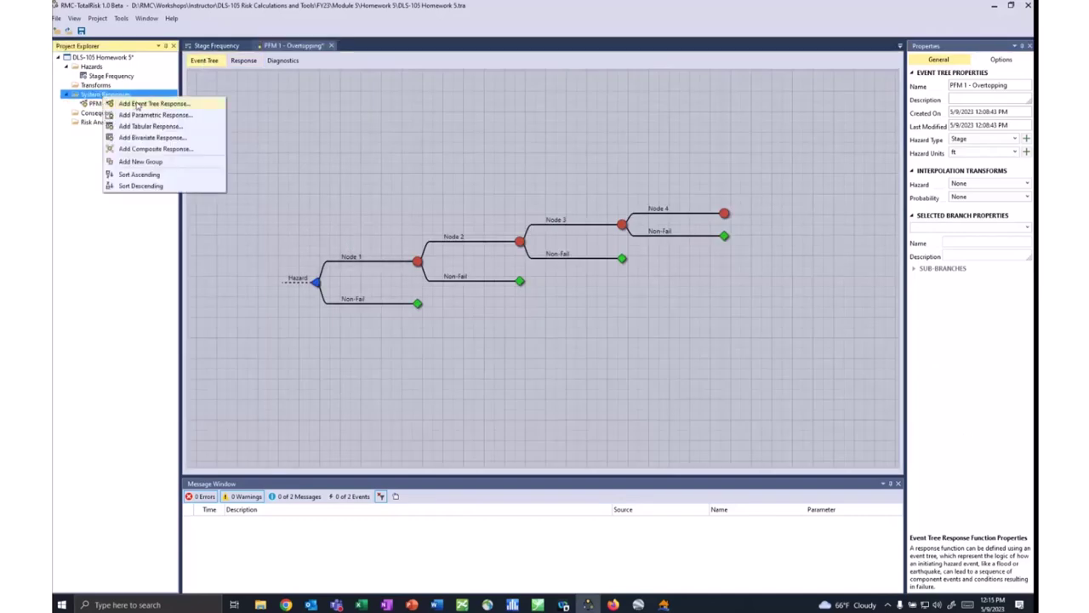
left_click(137, 105)
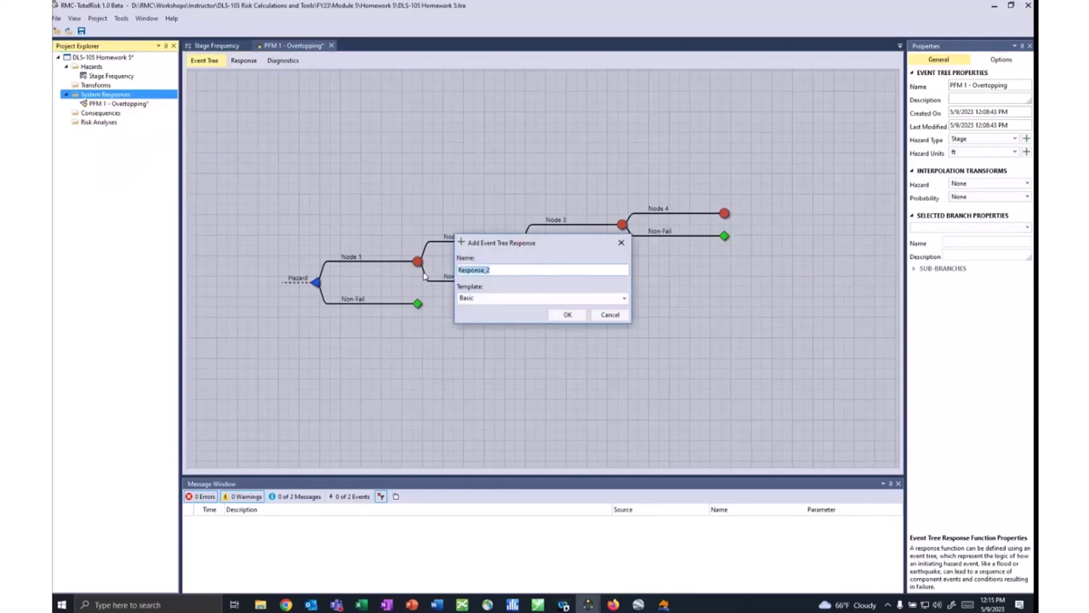
type("PFM 2 - Backward Erosion Piping")
key("Return")
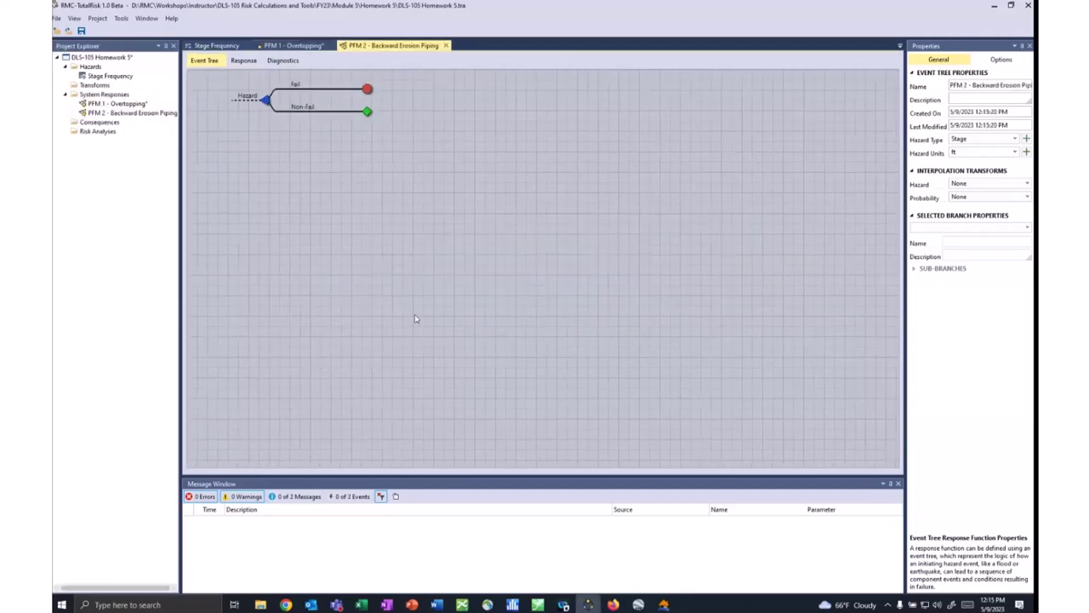
left_click_drag(365, 214, 358, 402)
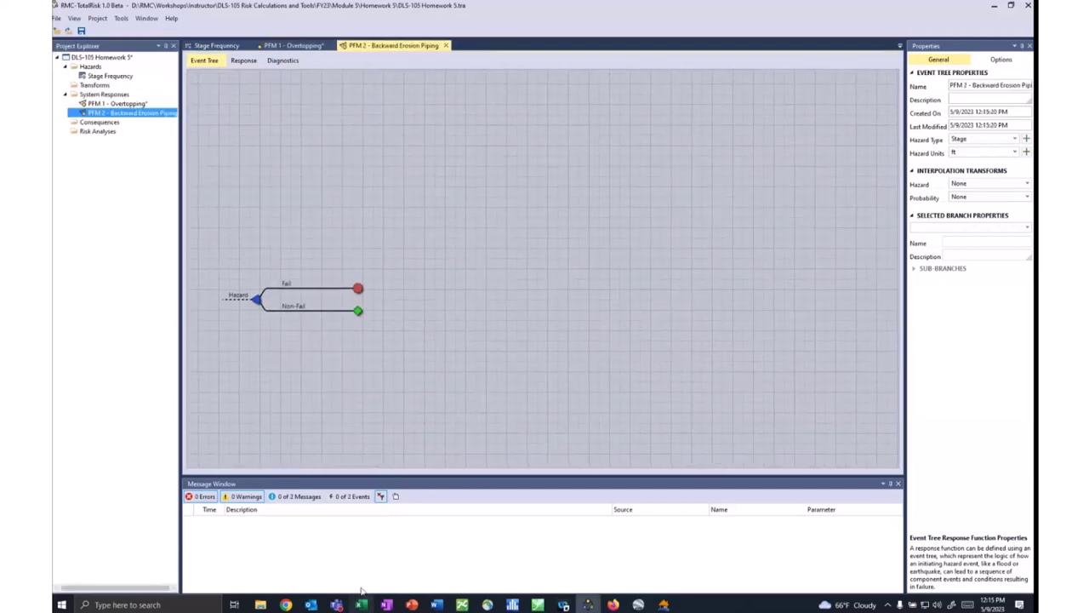
Switch to the Excel workbook and examine the peak stages, estimates and distribution types for all eight PFM 2 nodes.
left_click(361, 604)
scroll(132, 307, "down", 9)
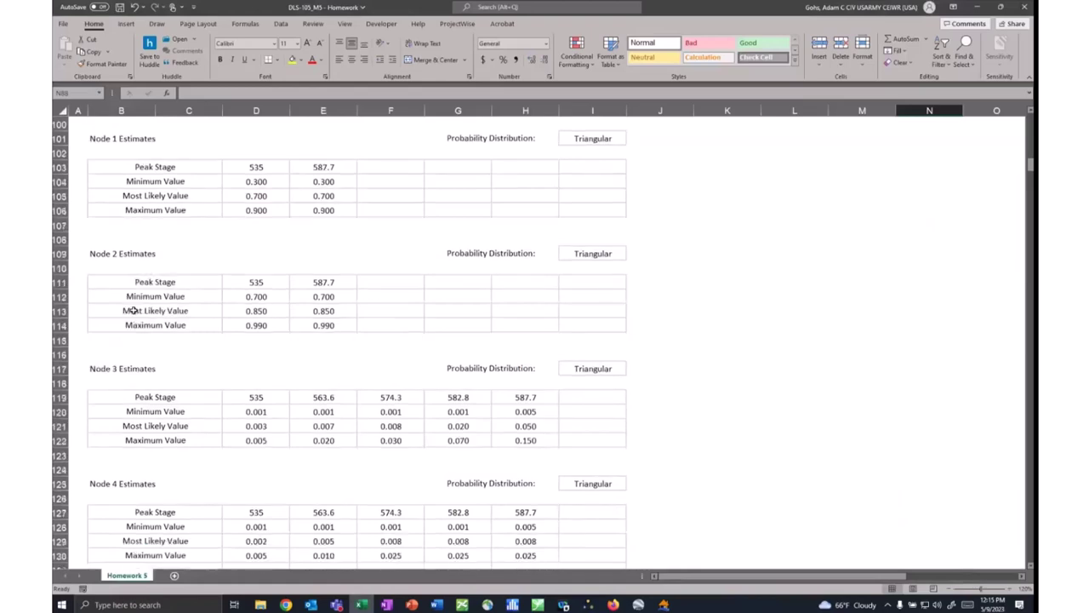
scroll(134, 334, "down", 5)
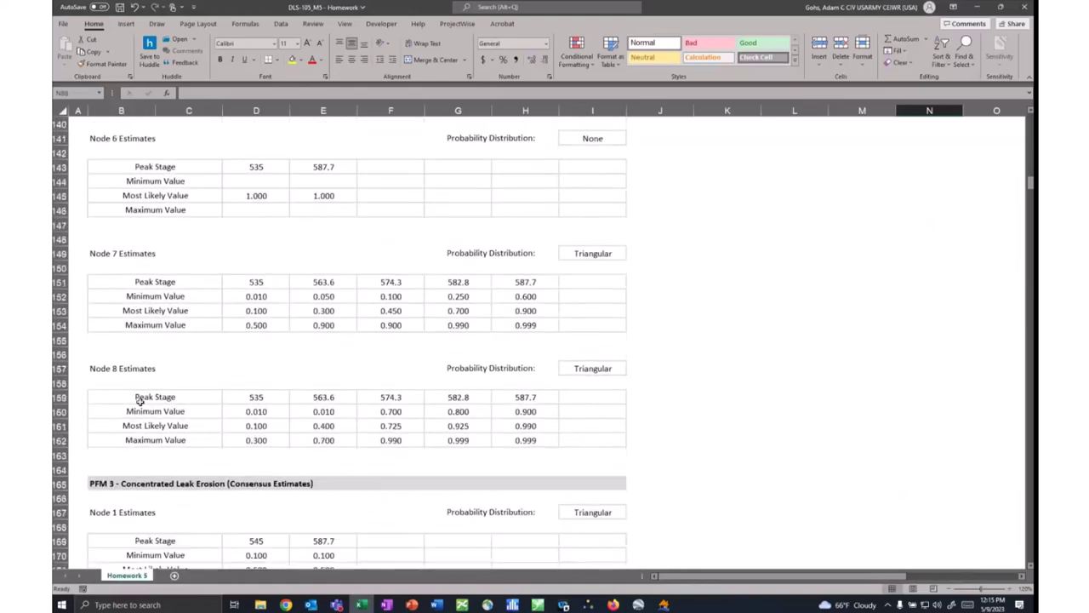
scroll(139, 384, "up", 2)
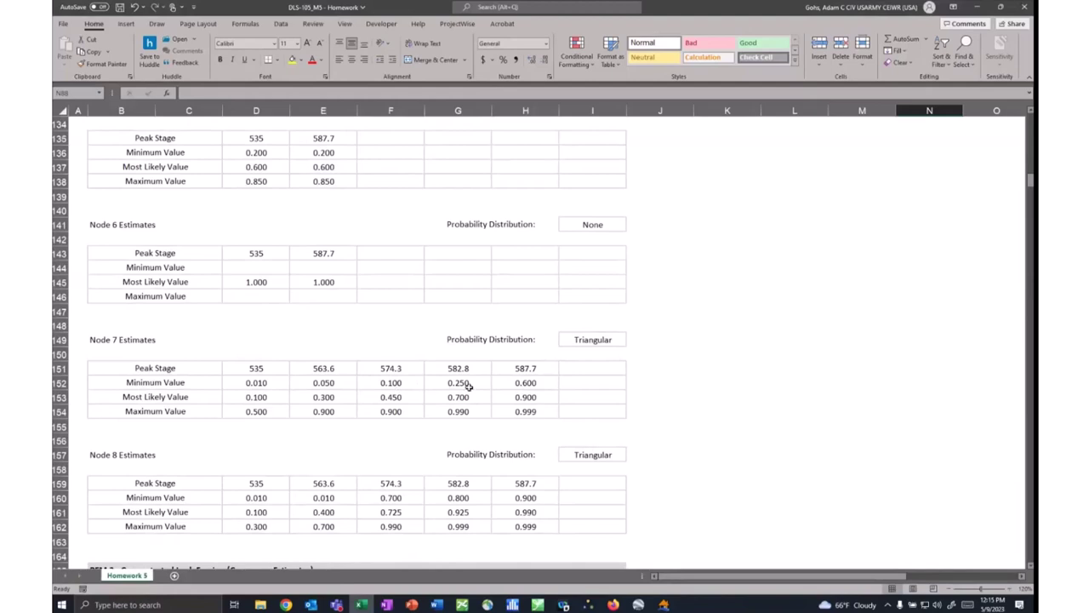
scroll(350, 401, "up", 1)
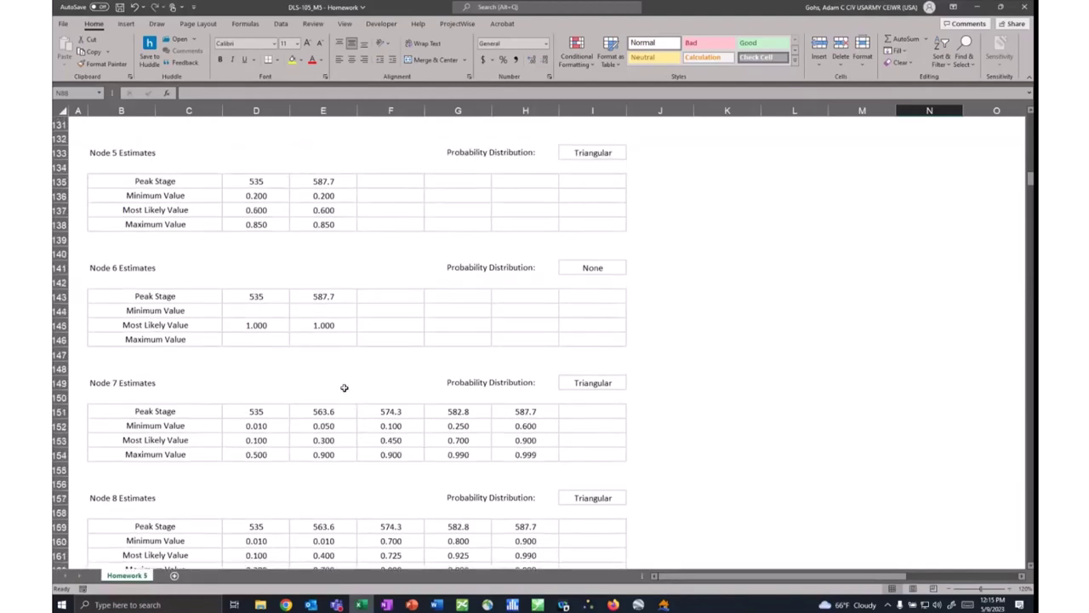
scroll(343, 387, "up", 1)
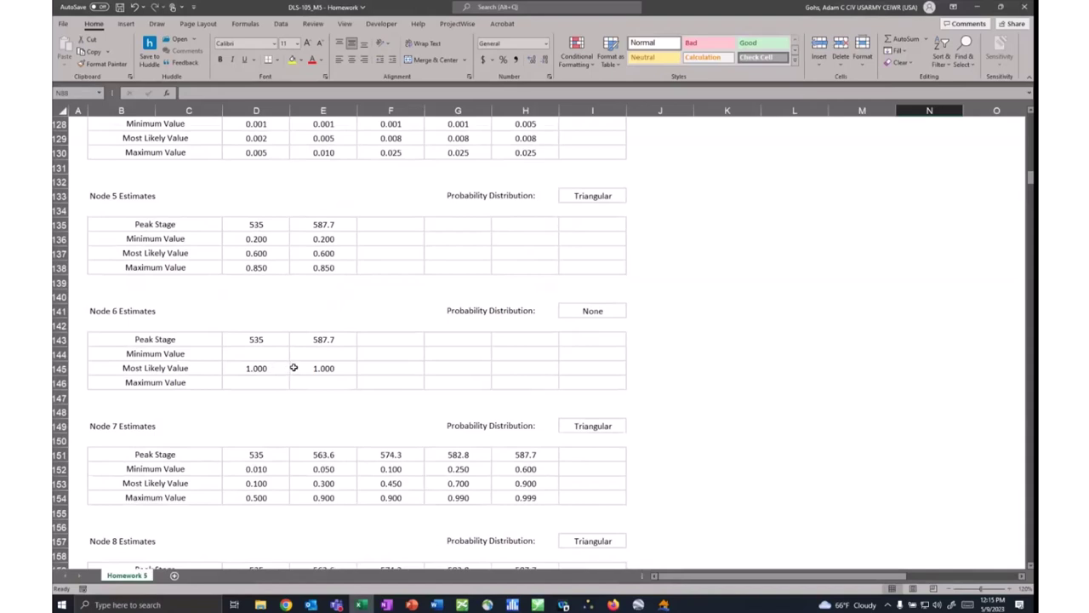
scroll(293, 367, "up", 7)
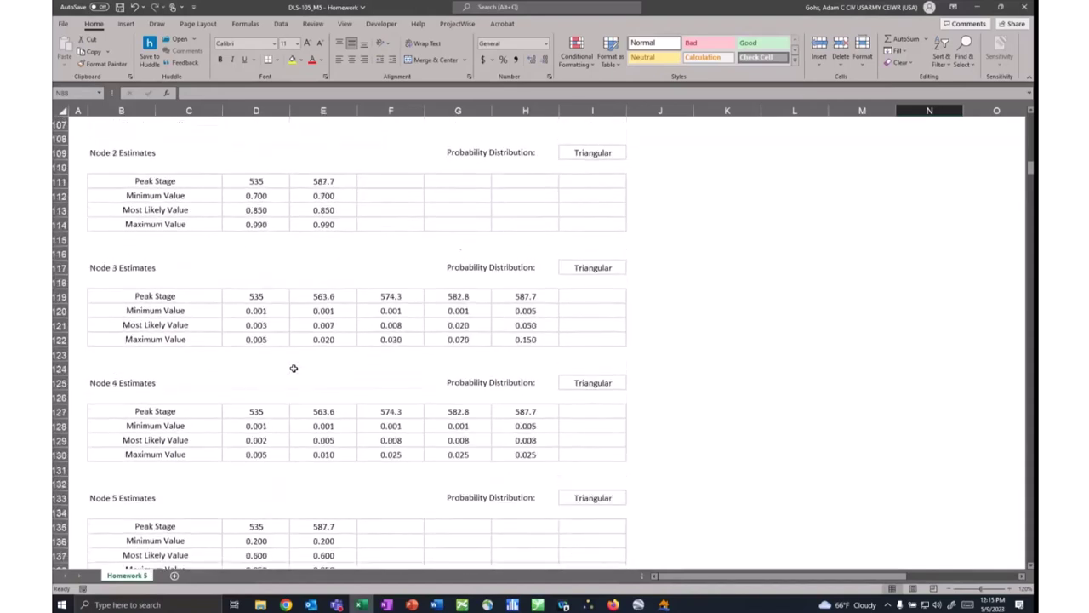
scroll(297, 371, "up", 3)
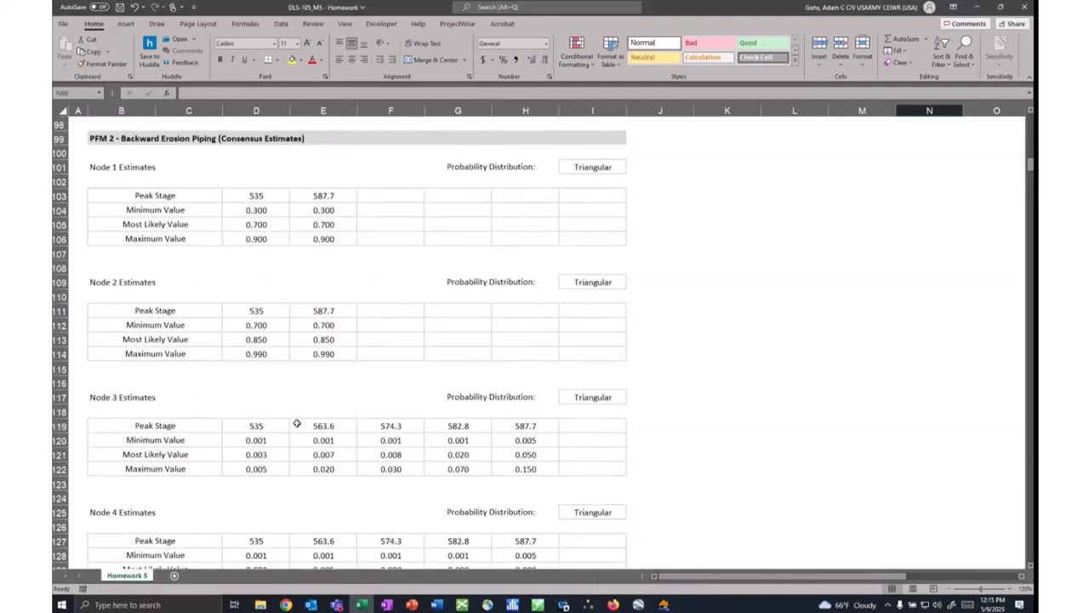
Copy the PFM 2 Node 3 peak stages D119:H119, paste them transposed as a column from K103, and copy that column.
left_click_drag(288, 426, 400, 425)
left_click_drag(498, 423, 521, 425)
right_click(520, 426)
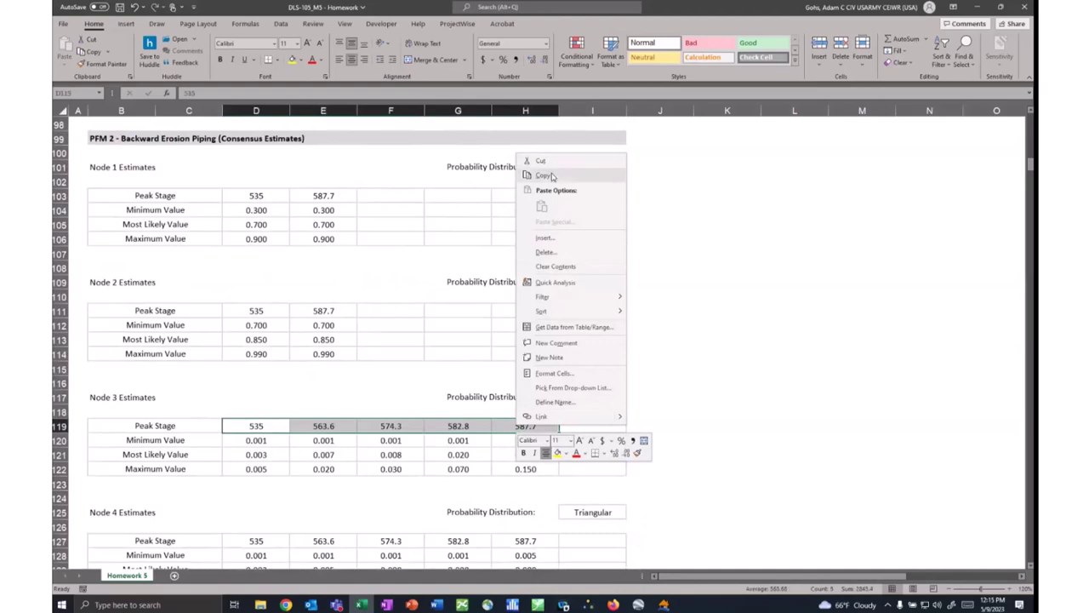
left_click(545, 171)
right_click(724, 190)
left_click(762, 241)
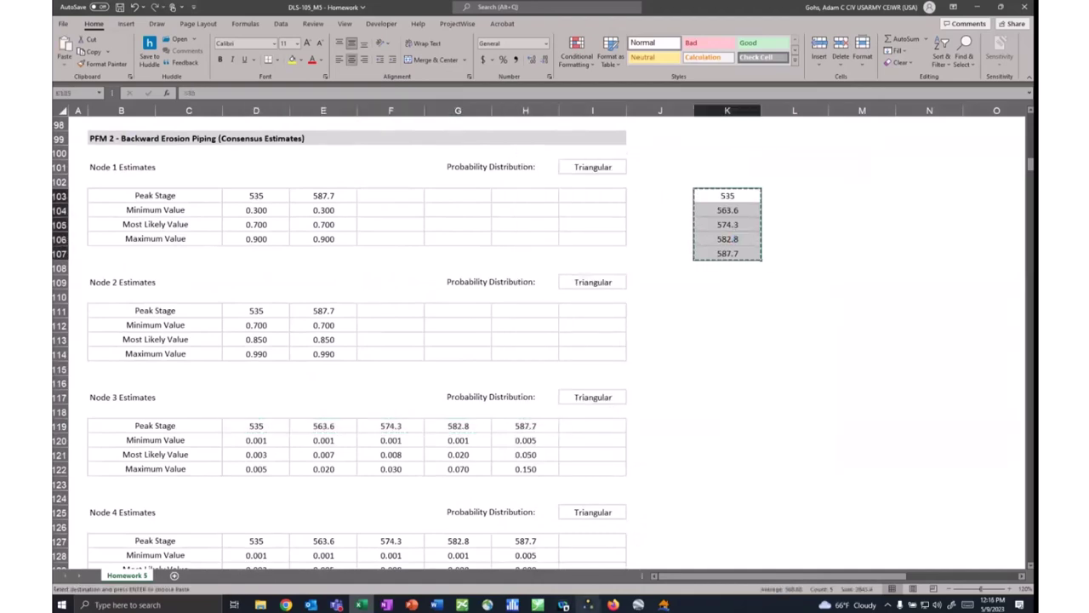
Switch to RMC-TotalRisk and paste 535, 563.6, 574.3, 582.8 and 587.7 as the PFM 2 tree's hazard levels.
key("alt+Tab")
left_click(239, 295)
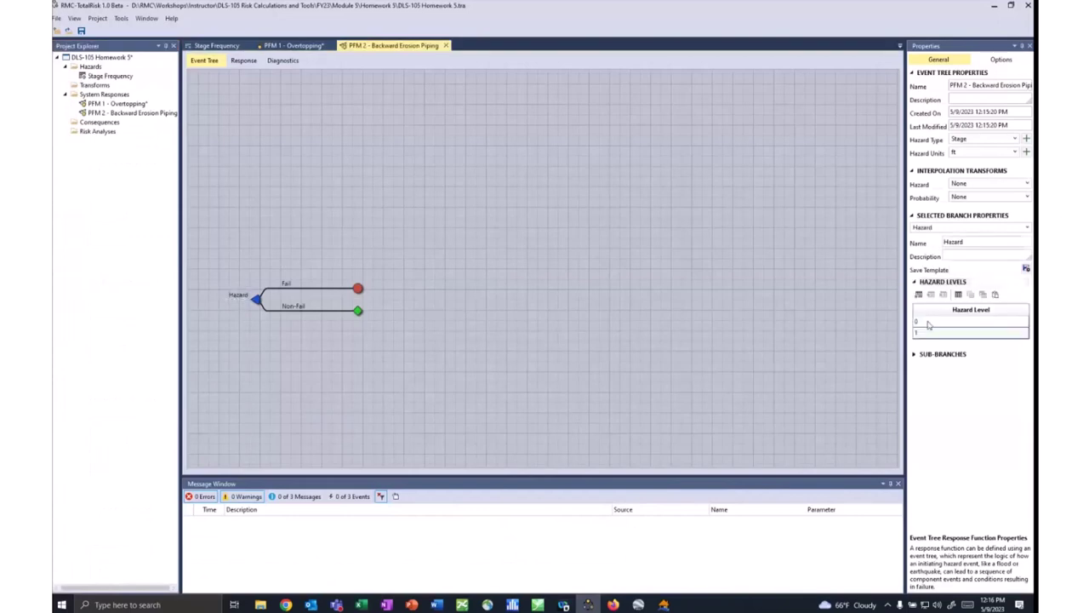
left_click(930, 323)
key("ctrl+v")
Rename the PFM 2 tree's Fail branch to Node 1.
left_click(287, 283)
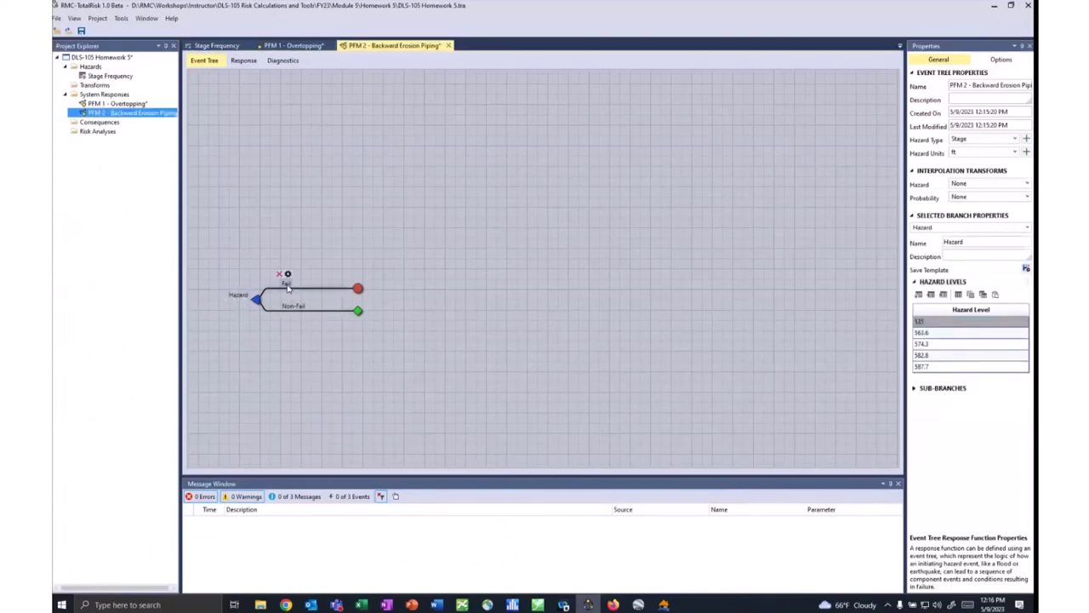
double_click(358, 290)
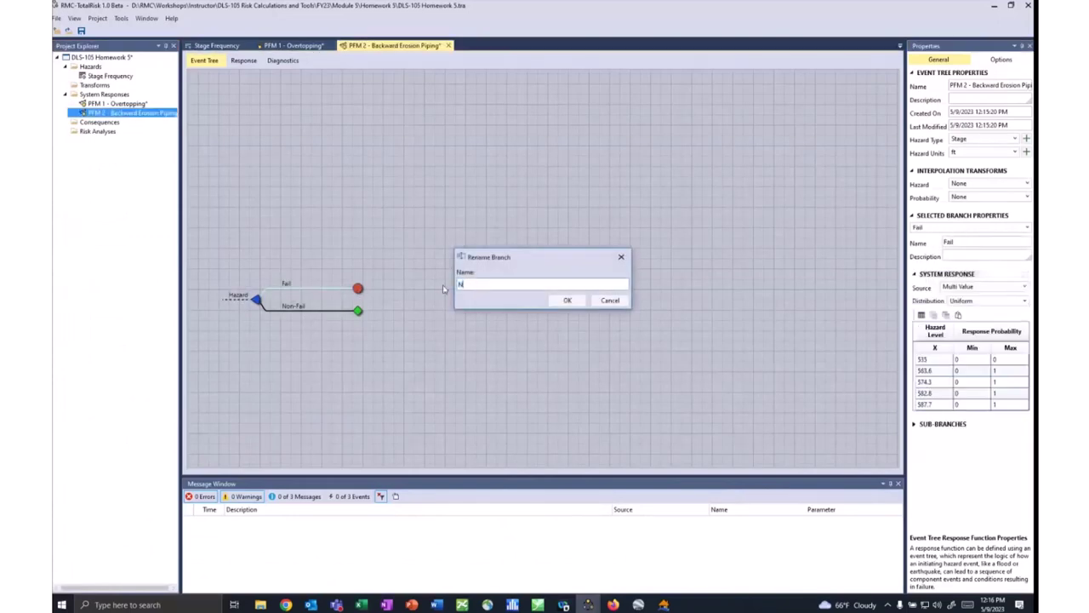
type("Node 1")
key("Return")
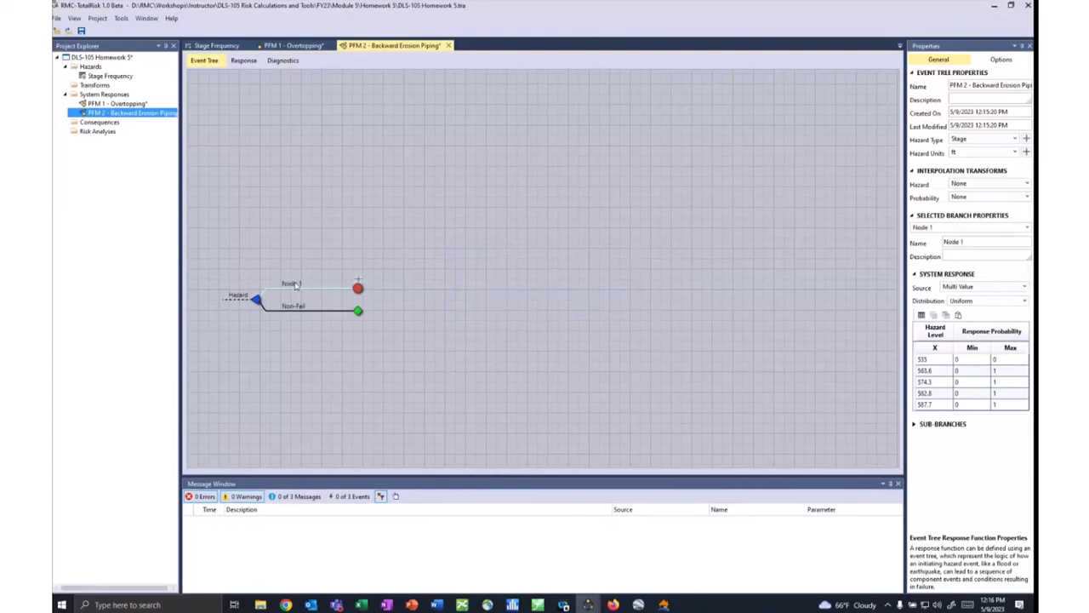
Set Node 1's multi-value response distribution to Triangular.
left_click(298, 275)
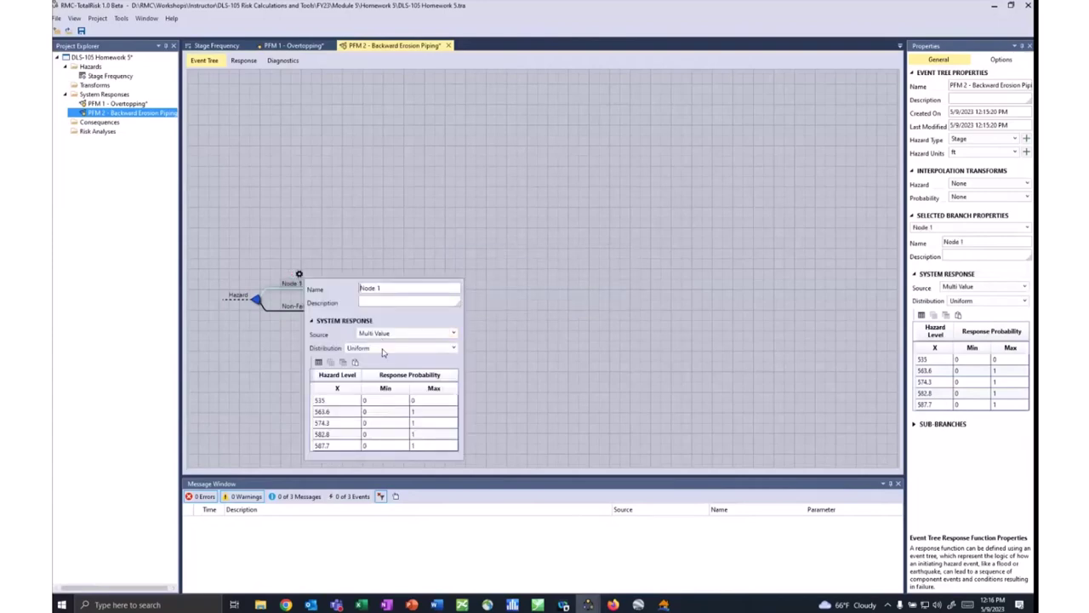
left_click(383, 349)
left_click(364, 421)
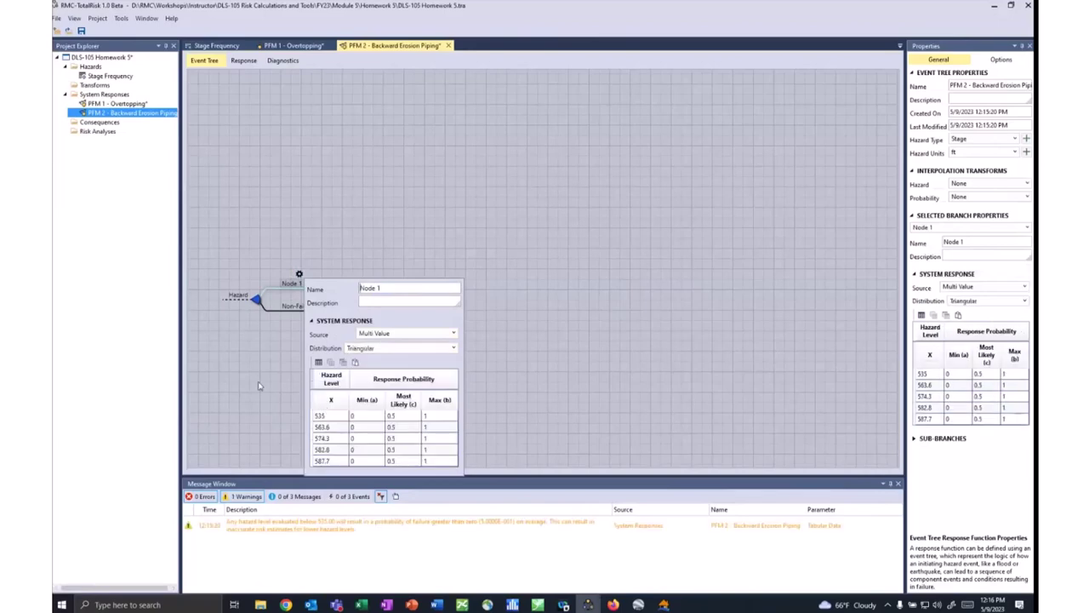
left_click(258, 389)
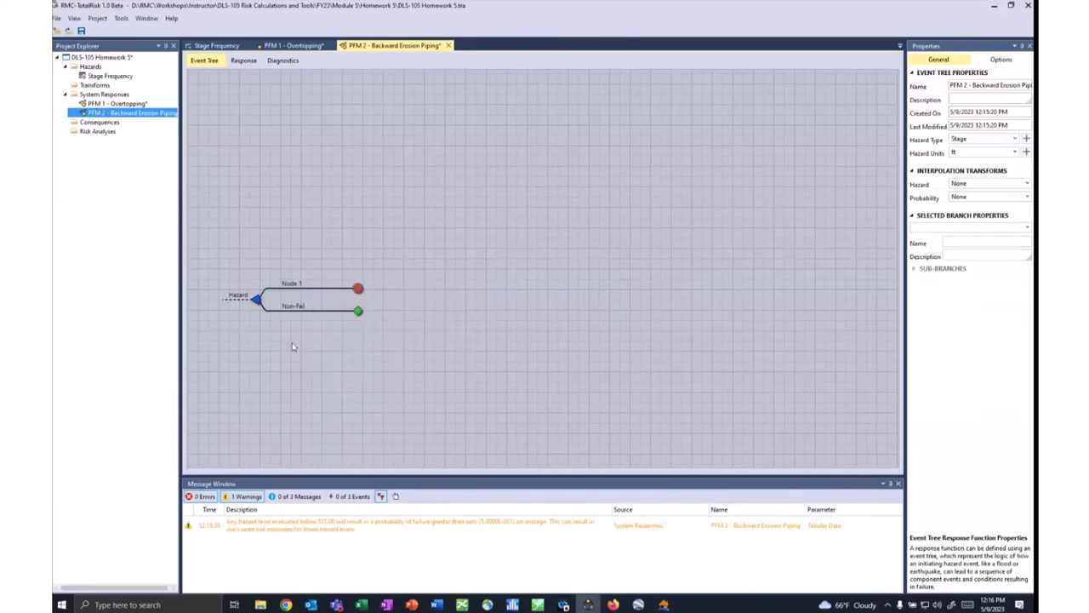
Extend the event tree from Node 1 with seven successive copies of the branch pair, each added at the last failure end node.
left_click(349, 280)
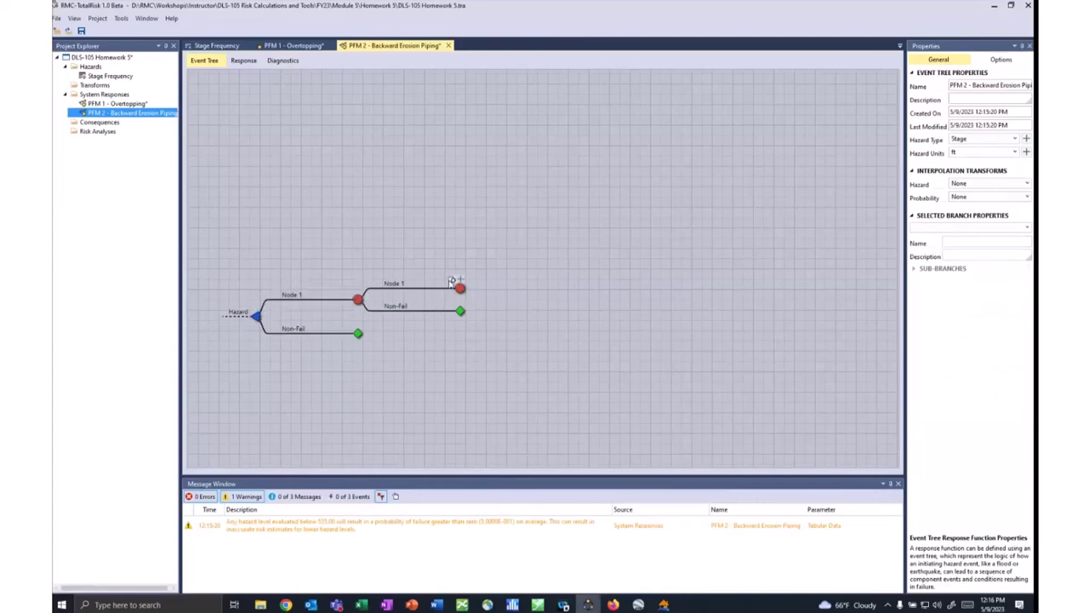
left_click(451, 281)
left_click(554, 280)
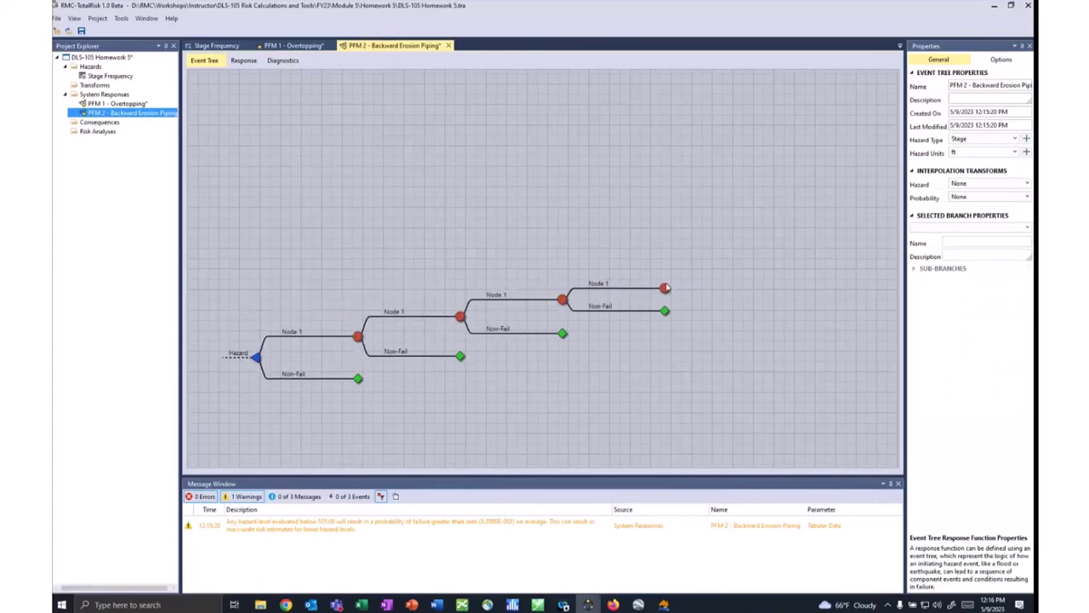
left_click(657, 280)
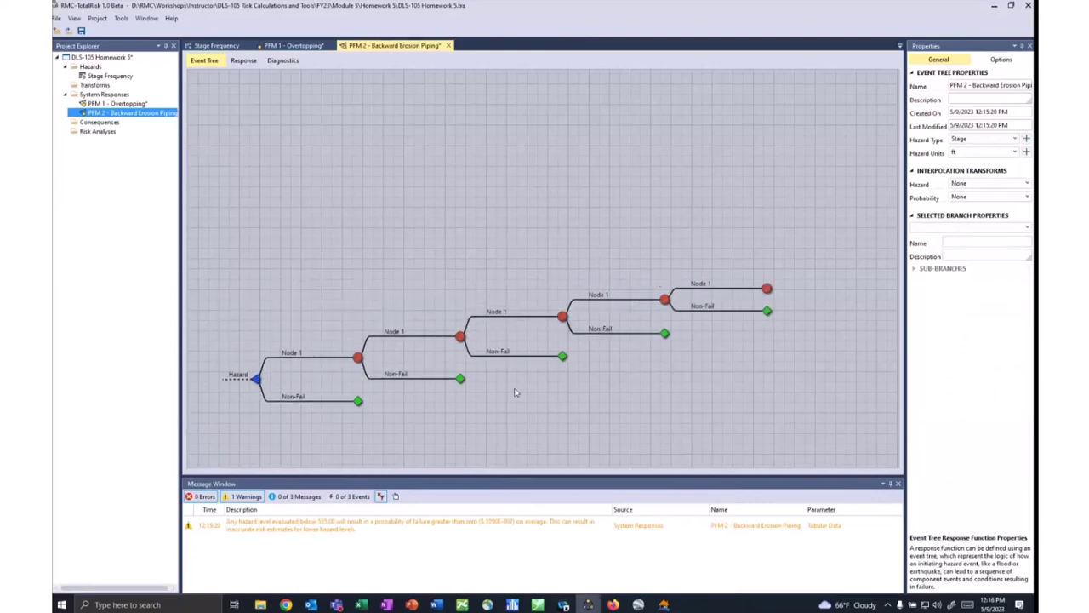
left_click_drag(706, 360, 623, 361)
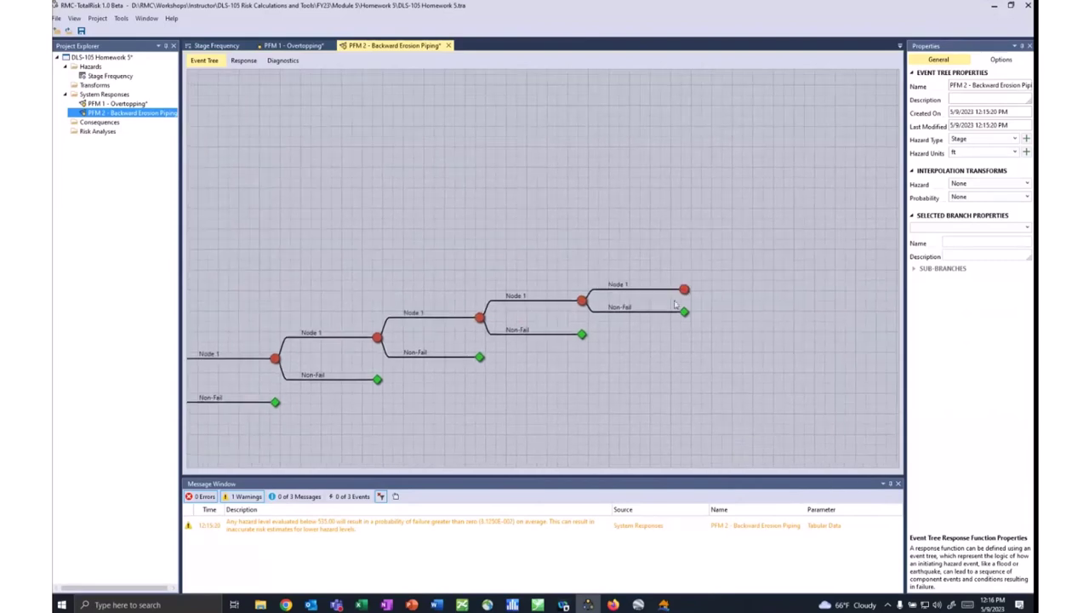
left_click(676, 281)
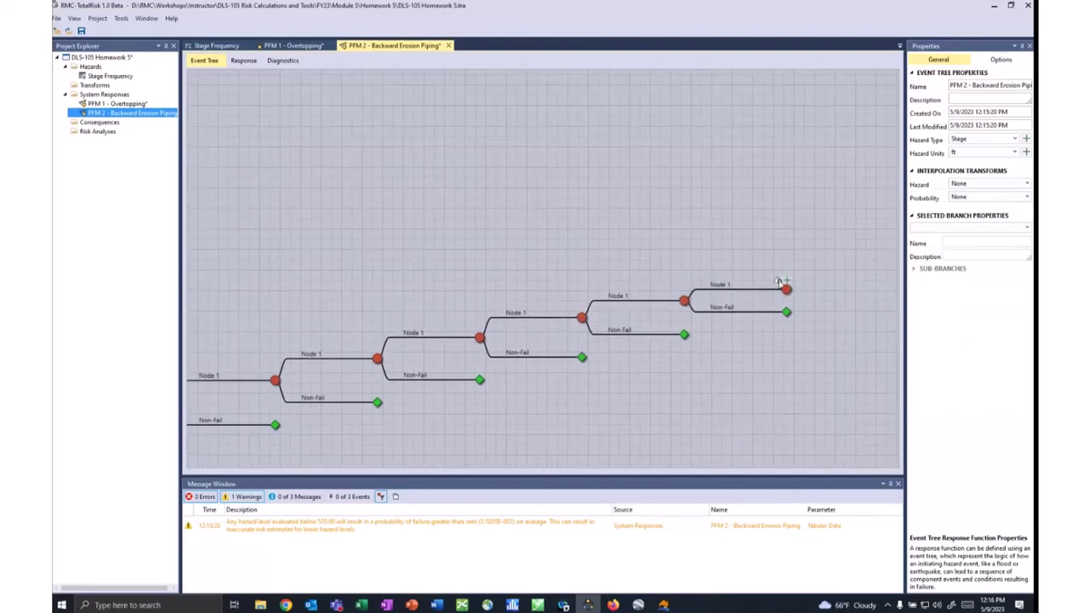
left_click(777, 281)
left_click(884, 280)
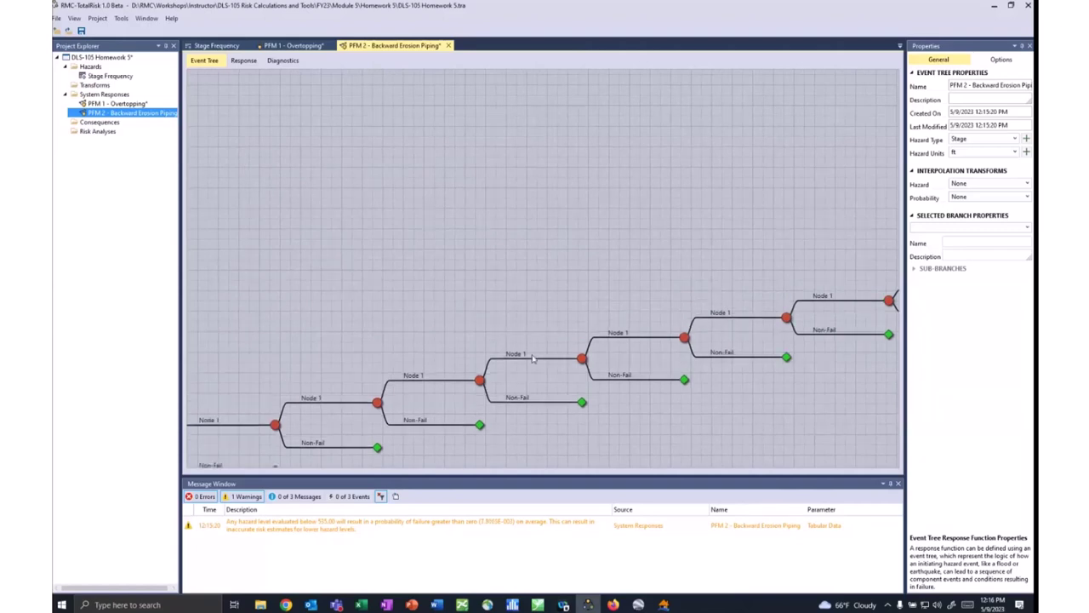
Rename the second and third failure branches to Node 2 and Node 3.
scroll(401, 202, "down", 5)
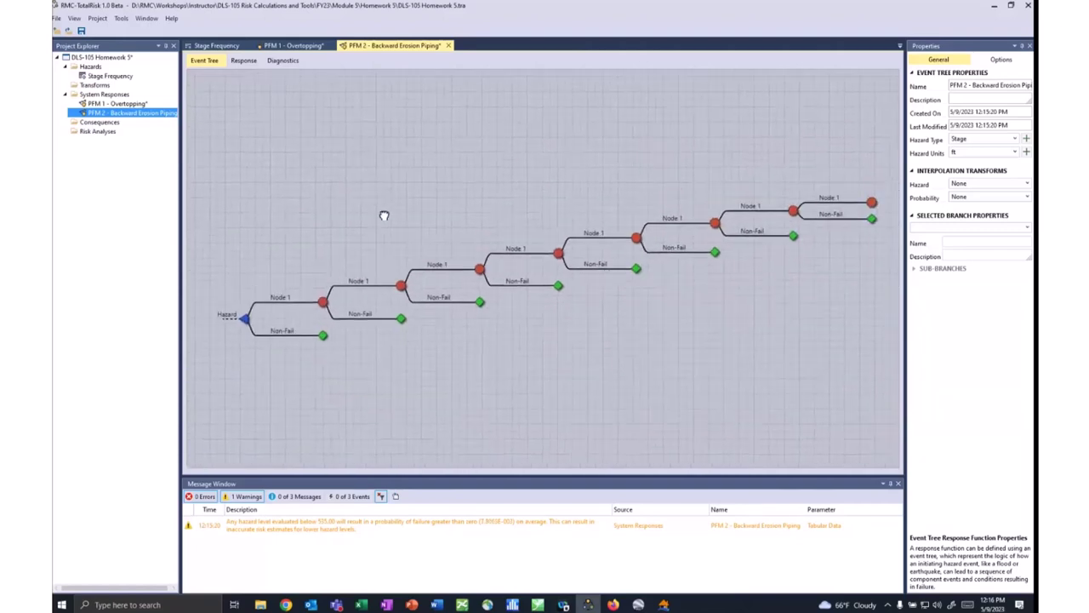
double_click(345, 293)
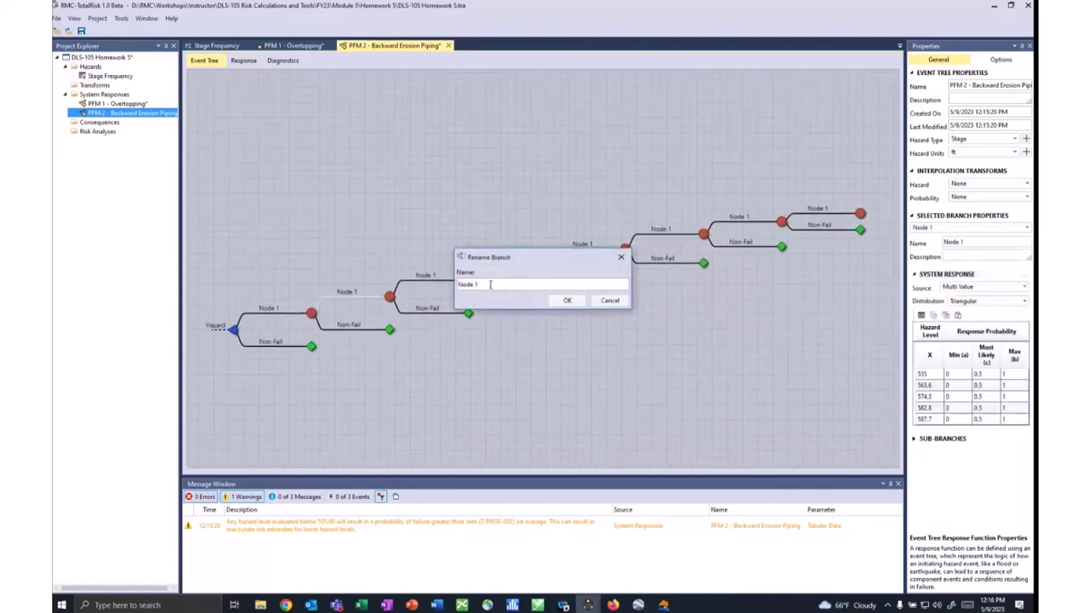
key("BackSpace")
type("2")
left_click(566, 299)
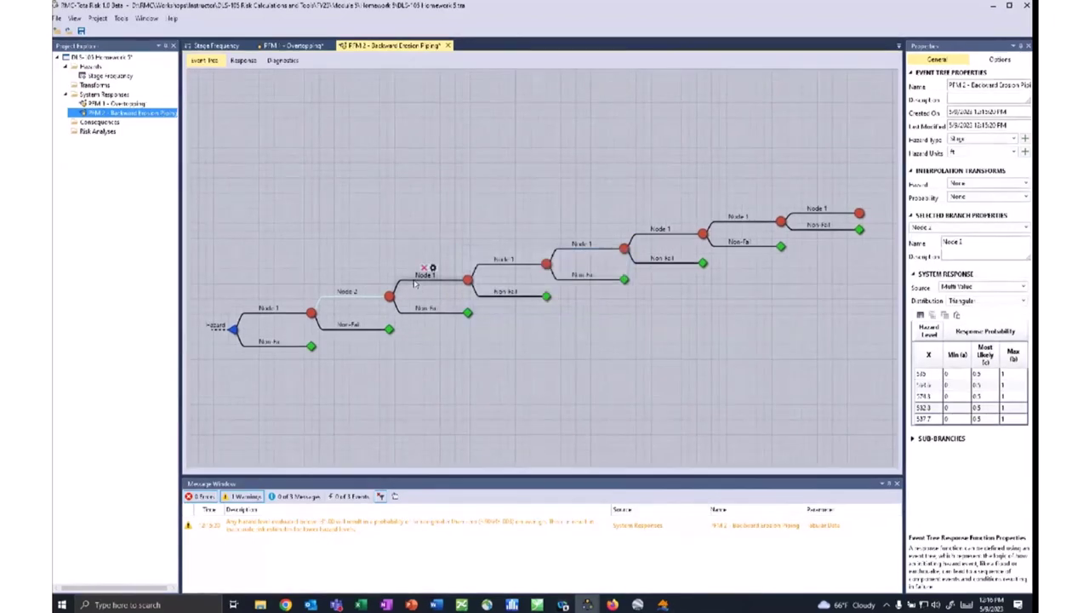
double_click(423, 278)
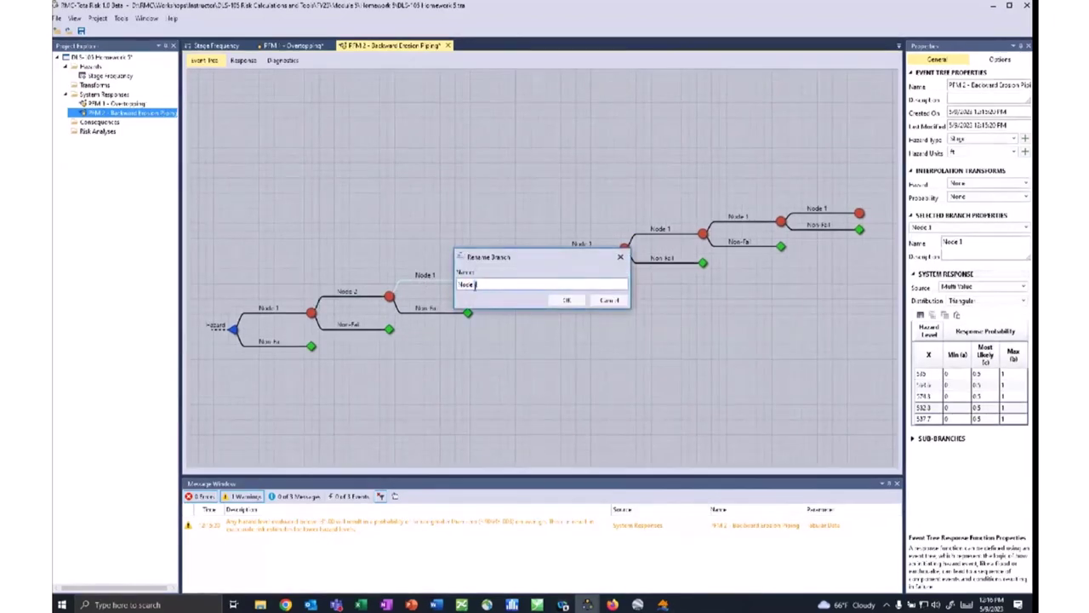
key("BackSpace")
type("2")
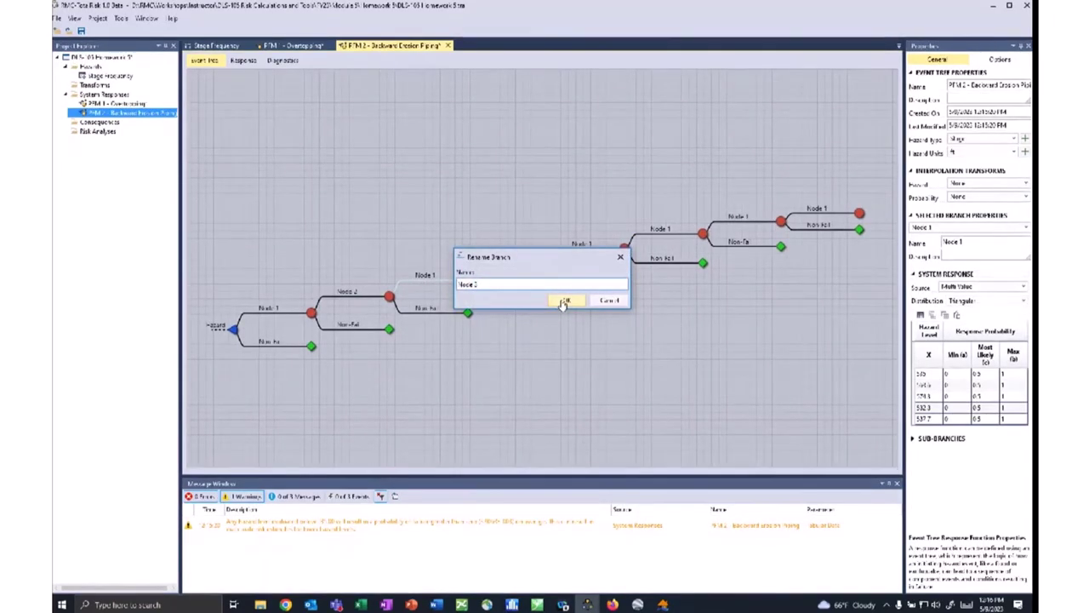
left_click(566, 300)
Rename the fourth and fifth failure branches to Node 4 and Node 5.
double_click(582, 244)
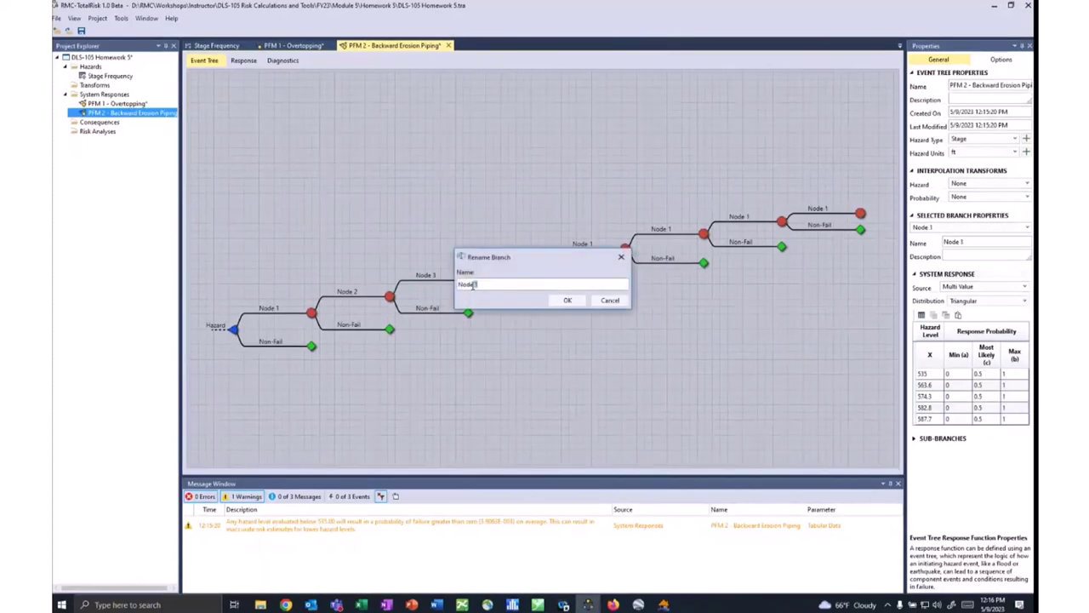
type("4")
key("Return")
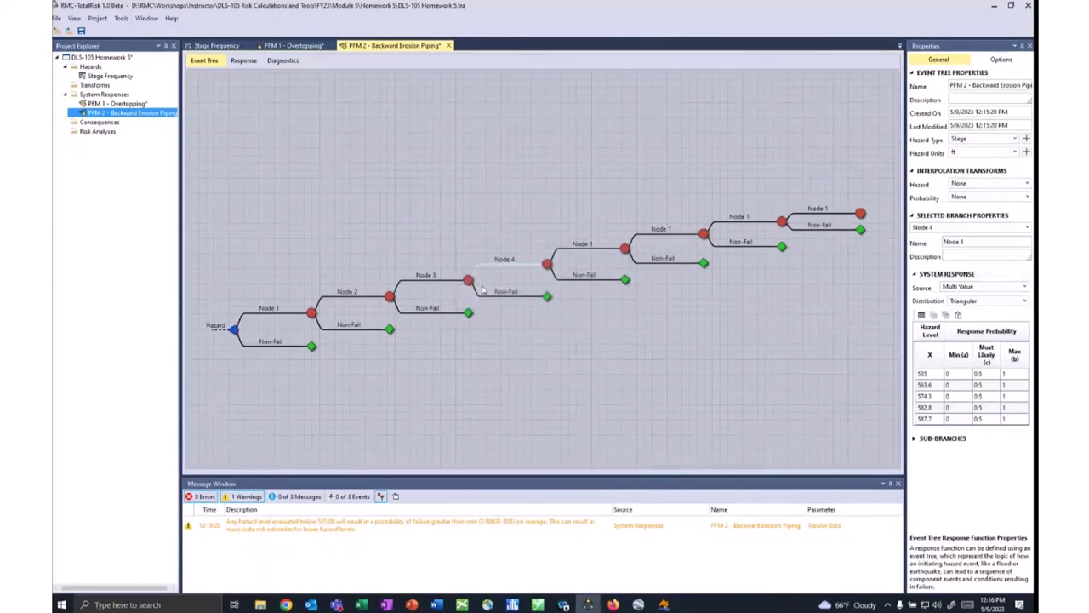
double_click(583, 243)
double_click(476, 284)
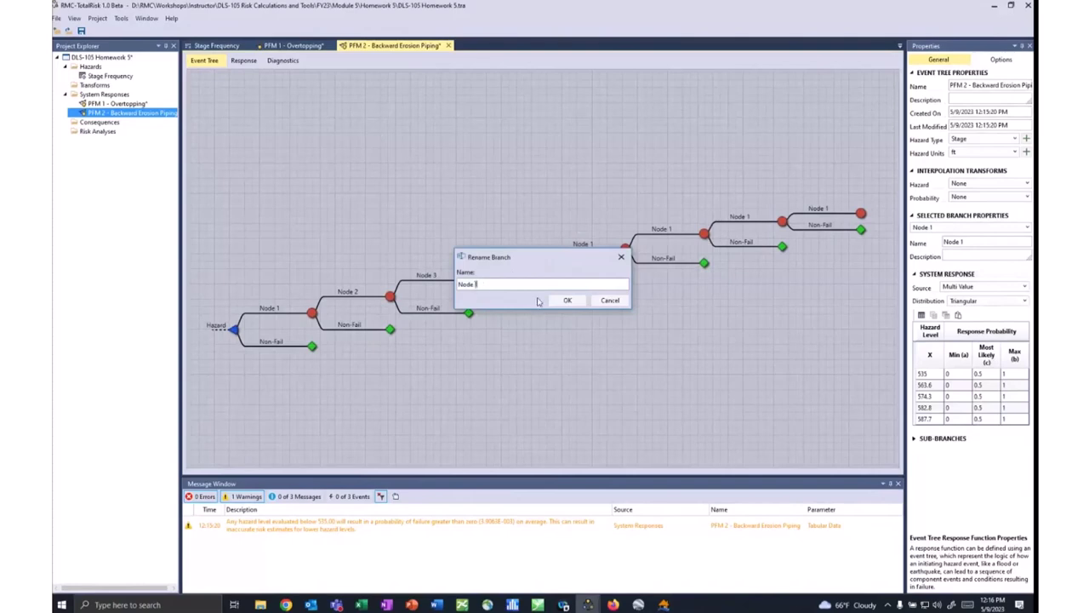
type("5")
left_click(564, 301)
Rename the last three failure branches to Node 6, Node 7 and Node 8.
double_click(583, 243)
type("6")
left_click(565, 300)
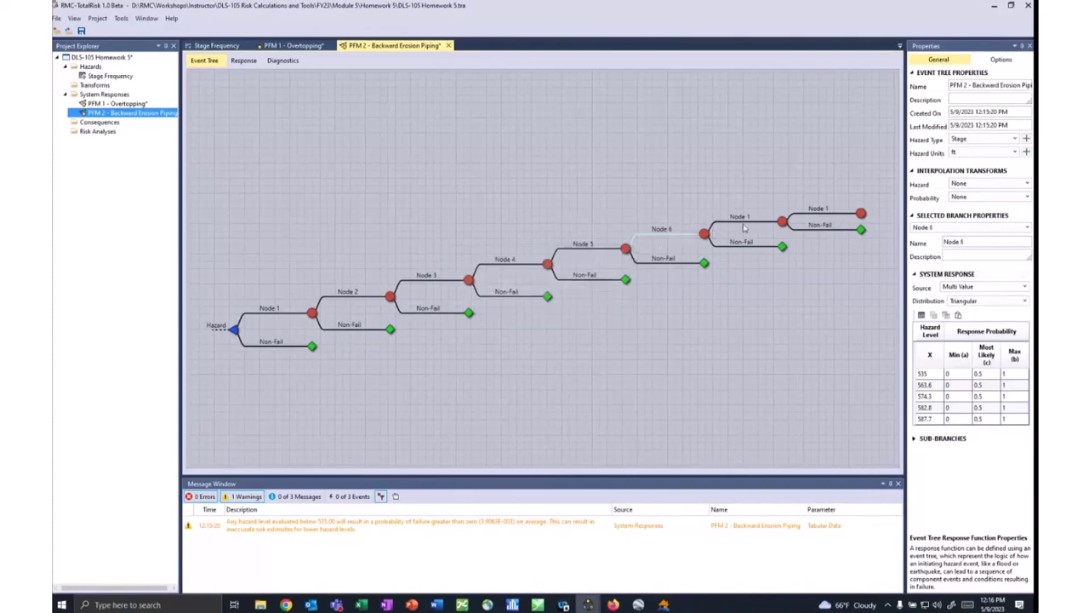
double_click(739, 216)
double_click(478, 284)
type("7")
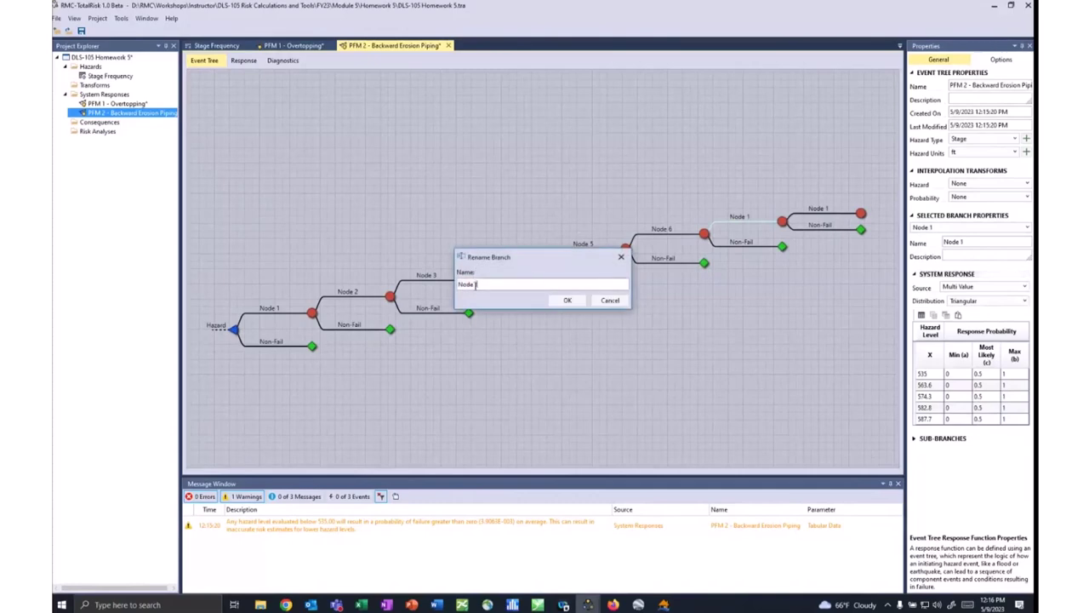
left_click(566, 301)
double_click(817, 208)
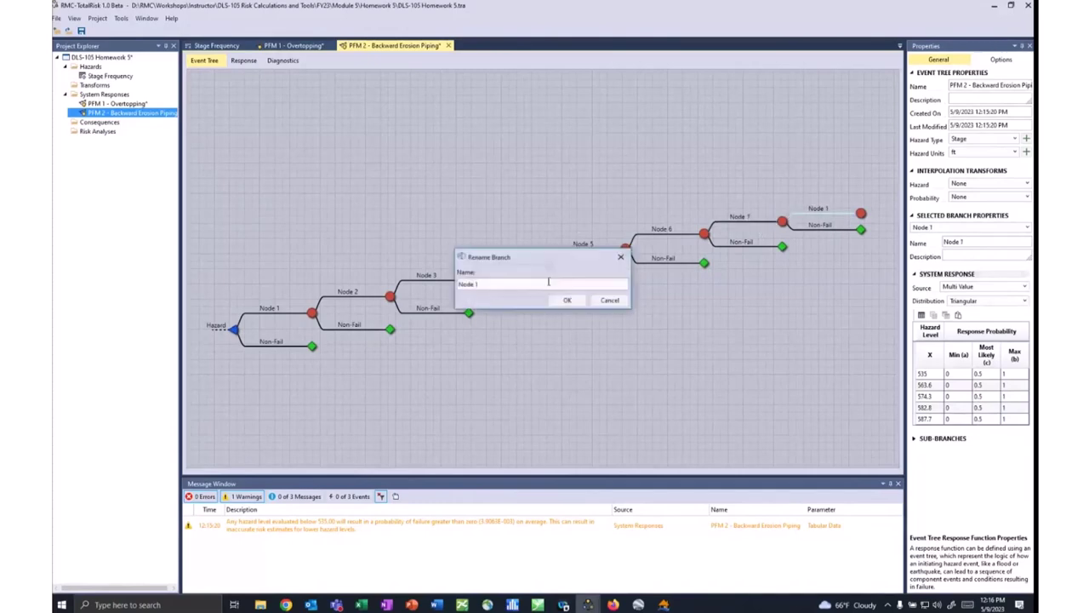
double_click(478, 284)
type("8")
left_click(566, 303)
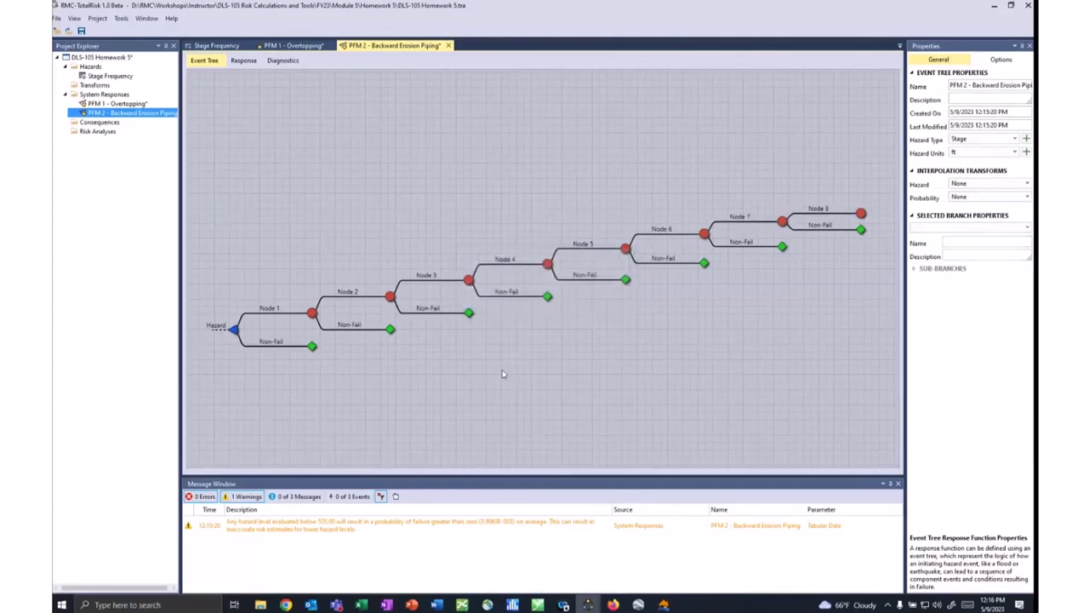
Switch to the Excel workbook and check which PFM 2 nodes have estimates that stay constant across the peak stages.
left_click(361, 605)
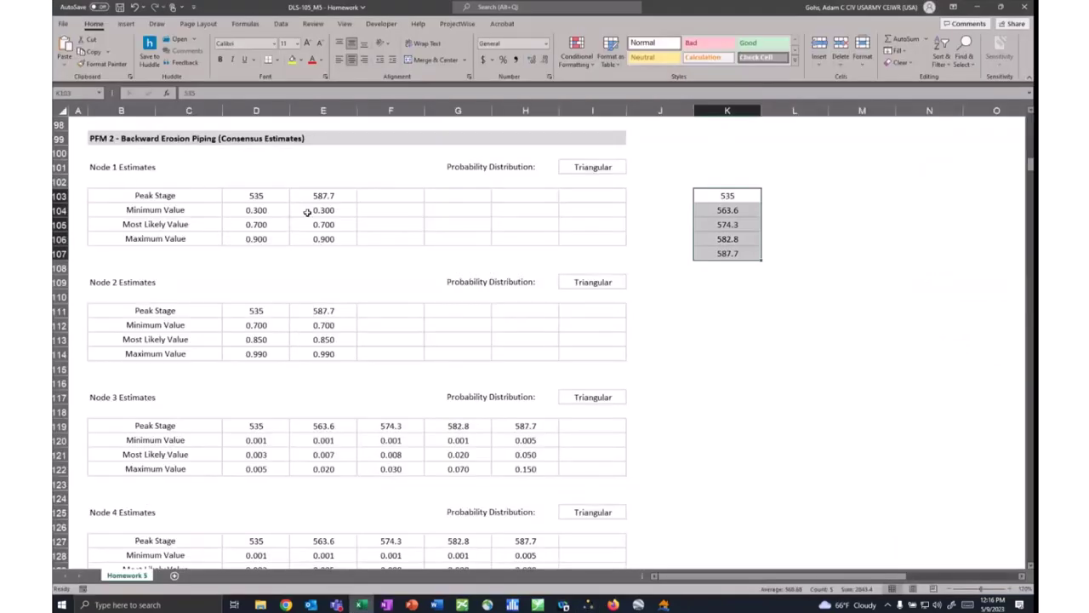
left_click(725, 323)
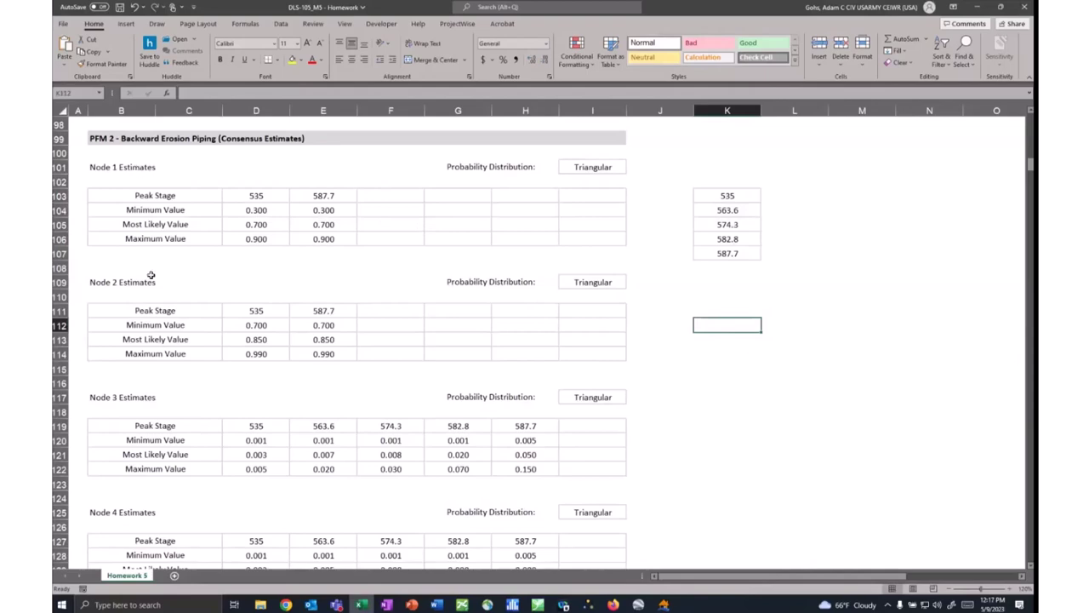
scroll(155, 274, "down", 5)
scroll(143, 299, "down", 9)
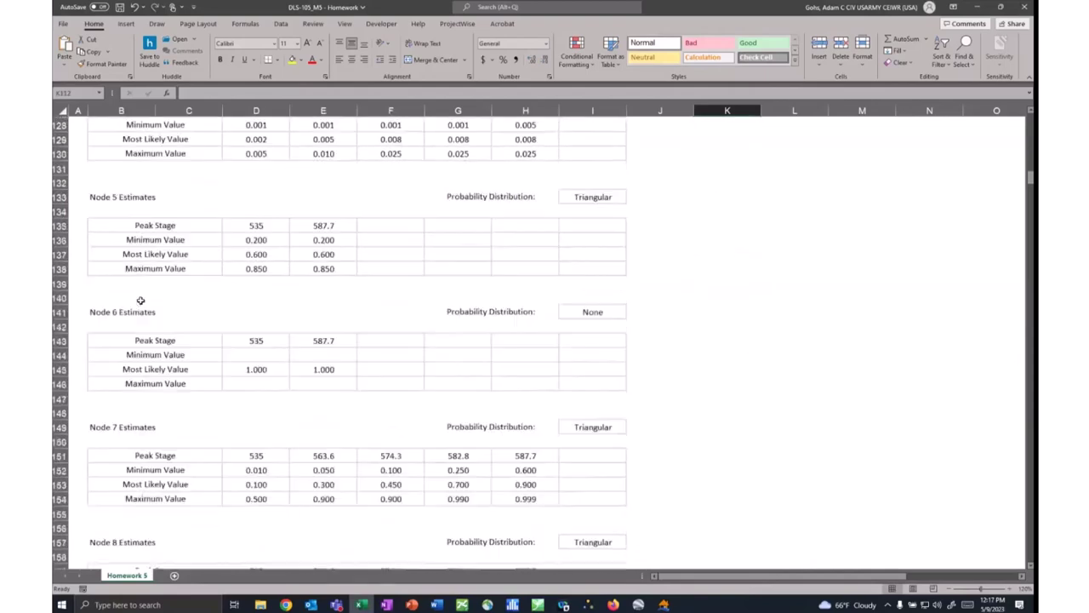
scroll(209, 310, "up", 5)
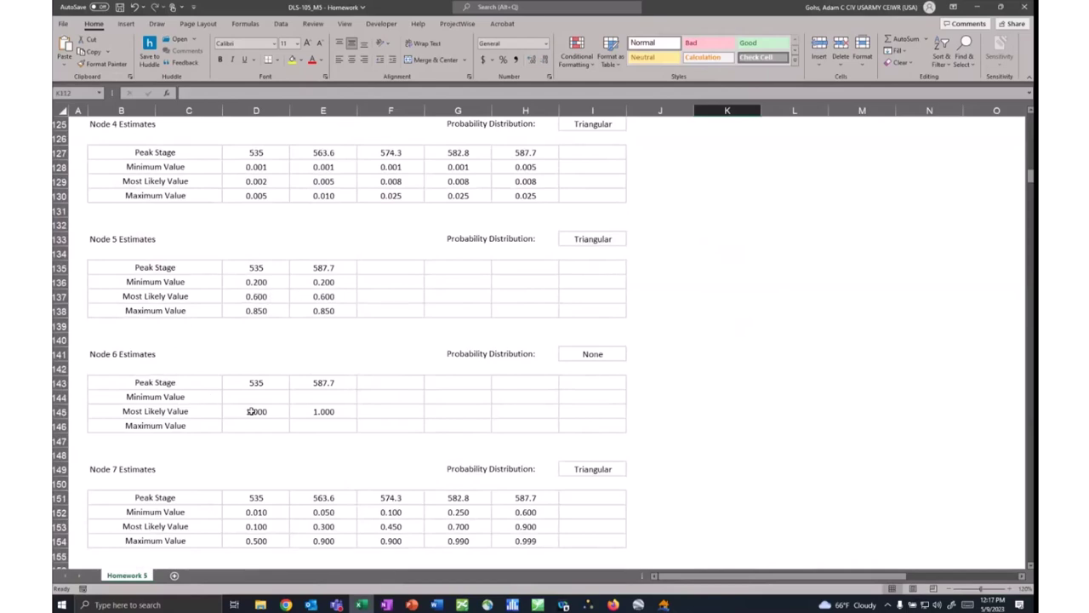
scroll(268, 396, "up", 10)
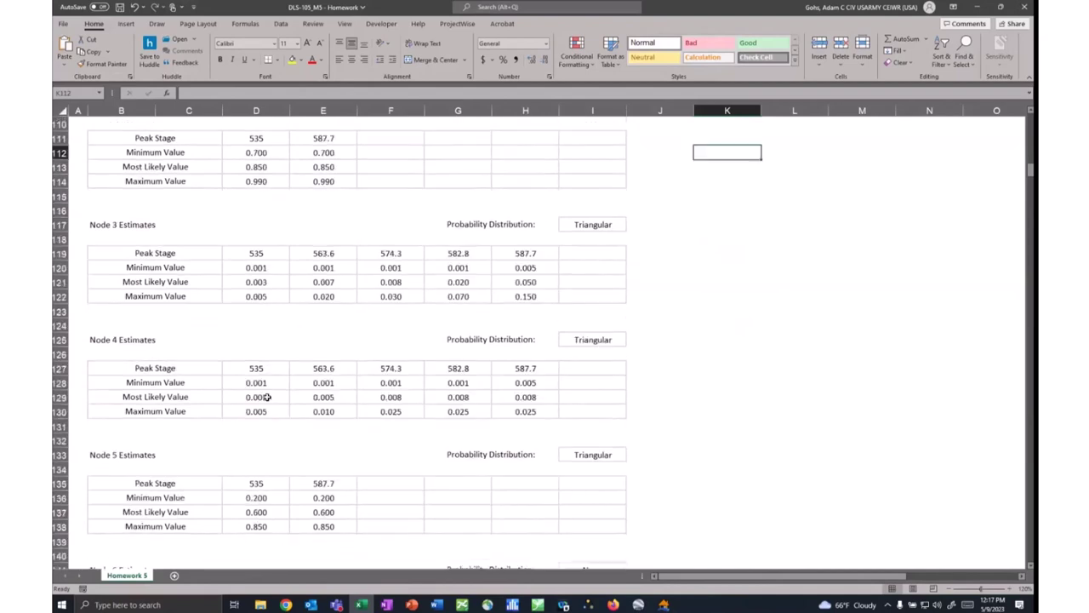
Switch to RMC-TotalRisk and set Node 1's response source to Single Value with a Triangular distribution.
left_click(588, 604)
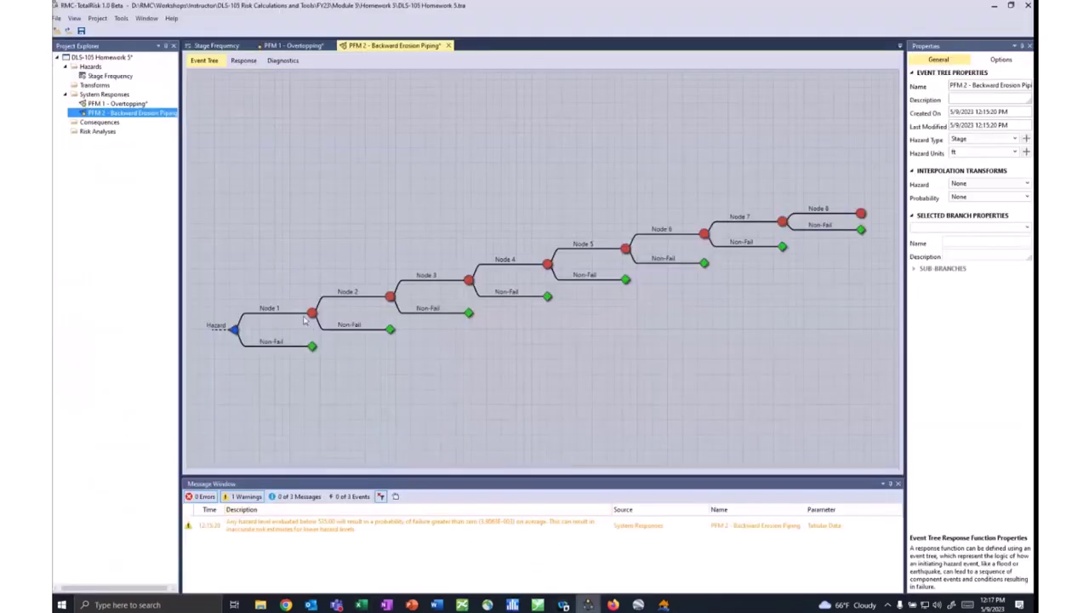
left_click(276, 302)
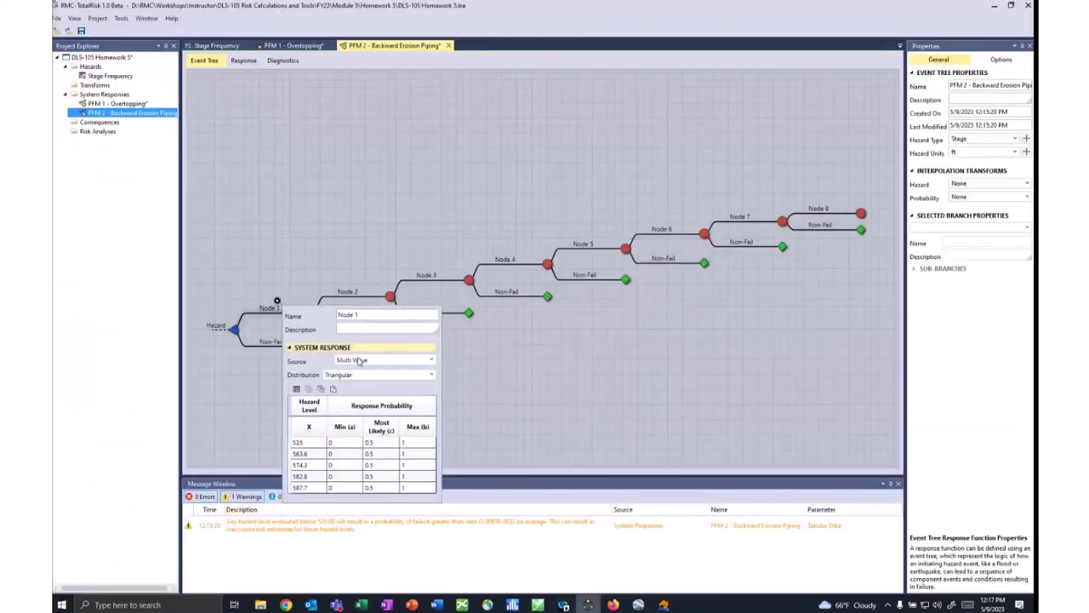
left_click(359, 361)
left_click(361, 372)
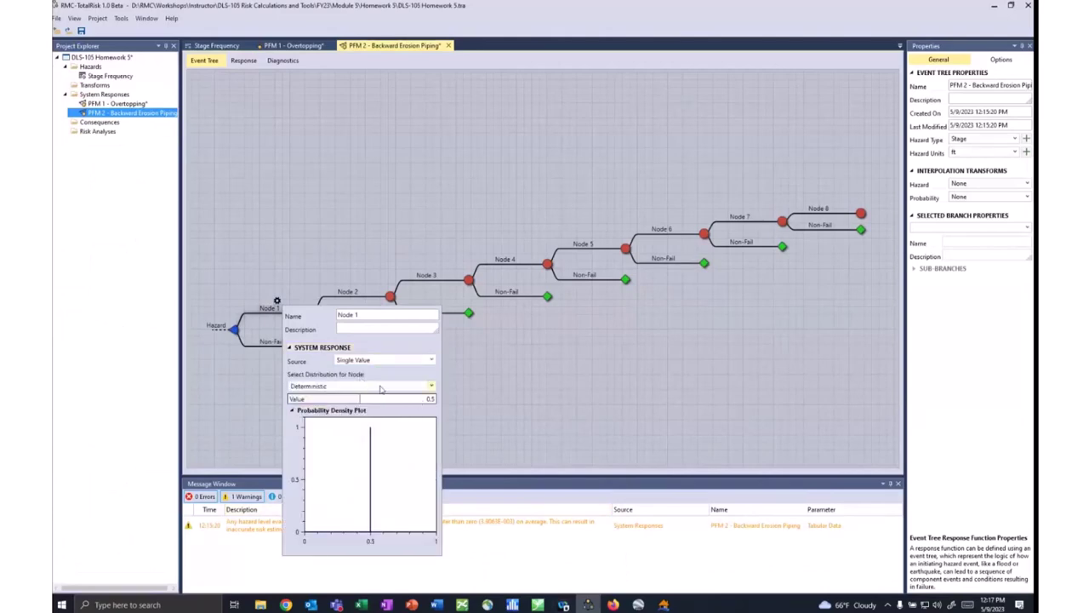
left_click(380, 387)
left_click(313, 460)
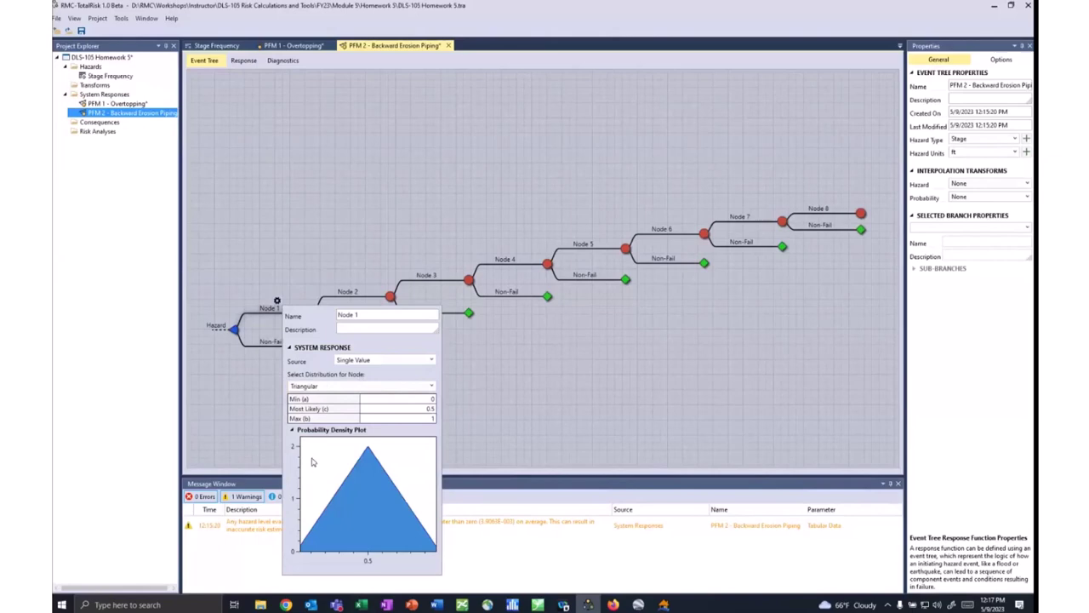
left_click(228, 417)
Set Node 2's response source to Single Value with a Triangular distribution.
left_click(356, 285)
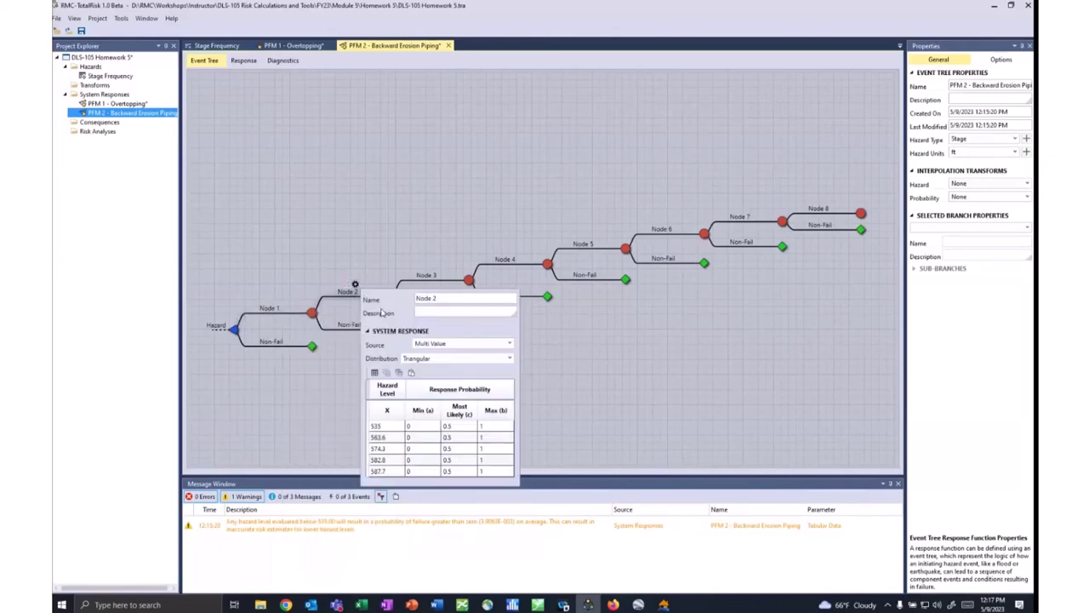
left_click(434, 349)
left_click(434, 358)
left_click(433, 370)
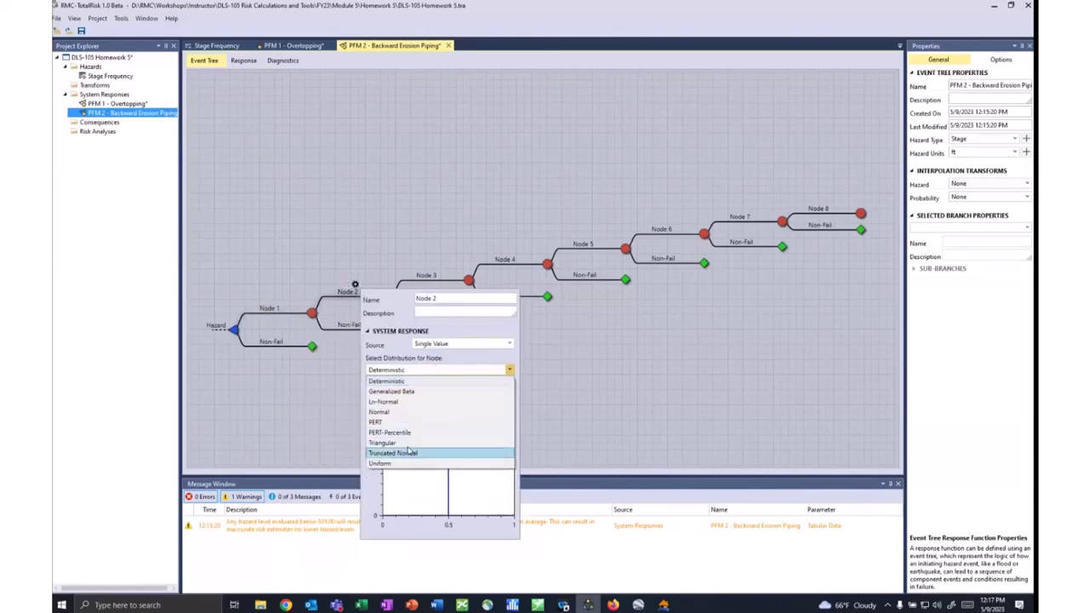
left_click(400, 452)
left_click(553, 402)
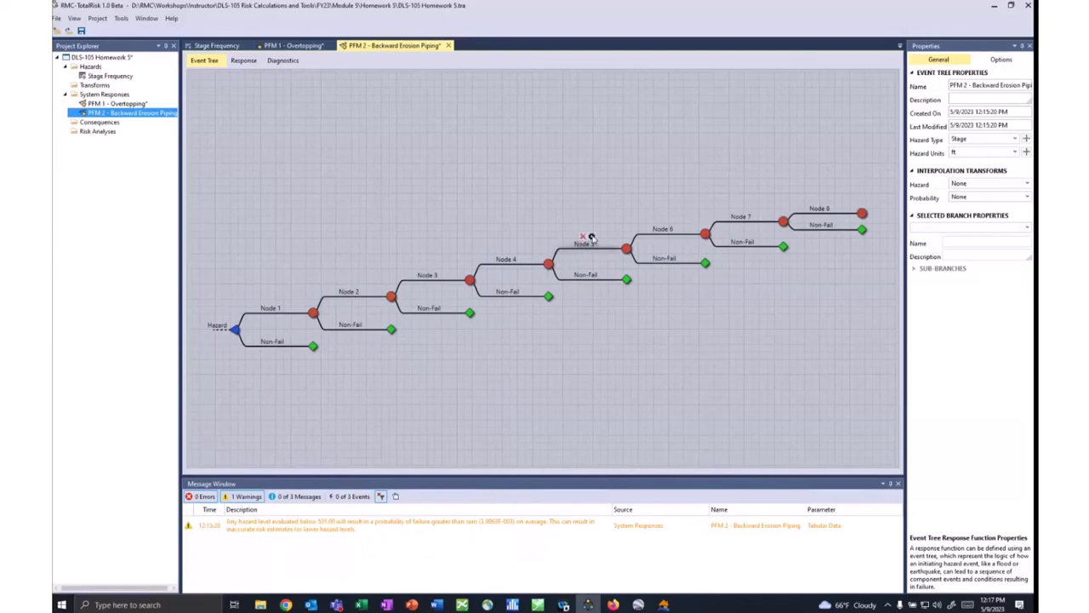
Set Node 5's response source to Single Value with a Triangular distribution.
left_click(592, 237)
left_click(673, 296)
left_click(674, 310)
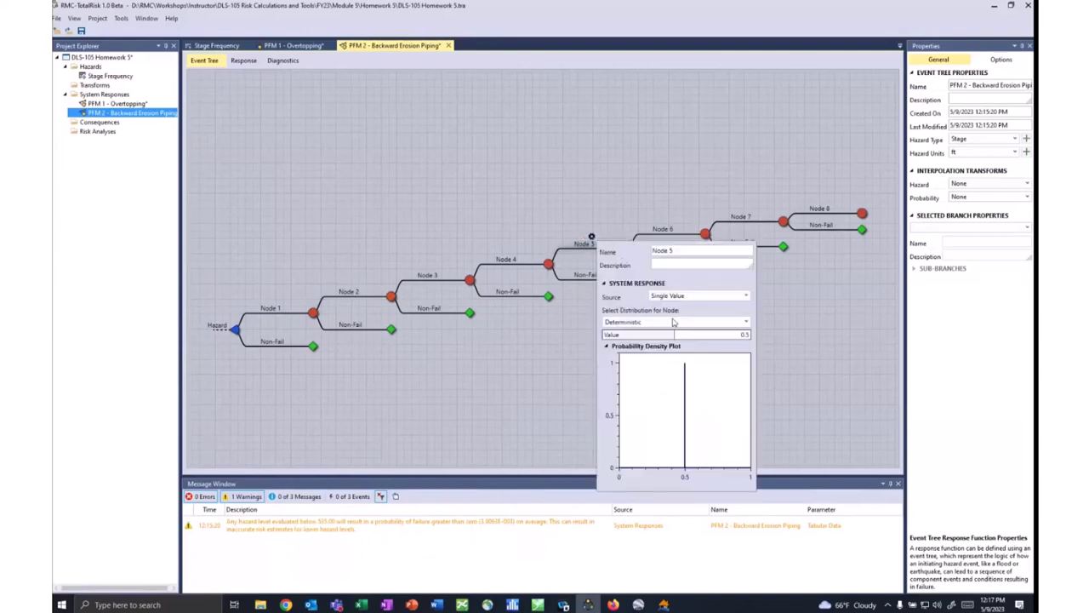
left_click(672, 322)
left_click(649, 400)
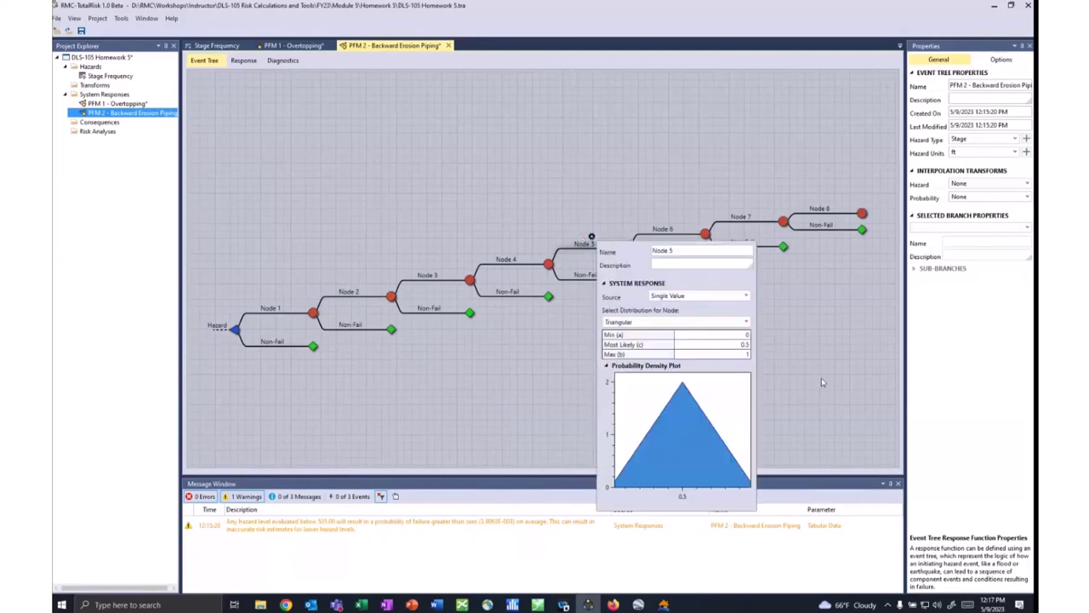
Set Node 6's response source to Single Value and keep the Deterministic distribution.
left_click(669, 228)
left_click(753, 281)
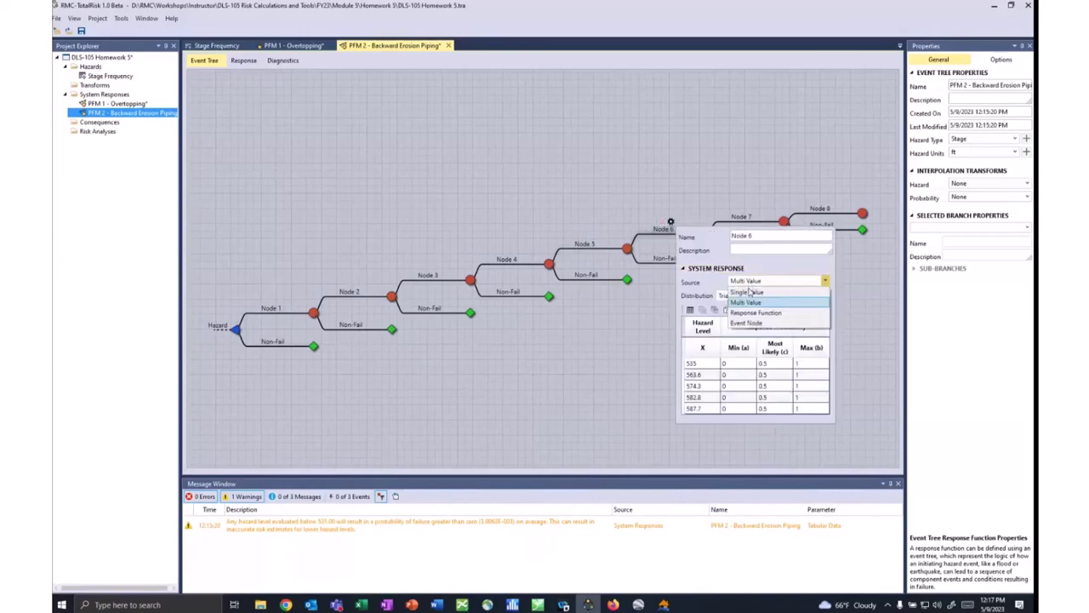
left_click(749, 293)
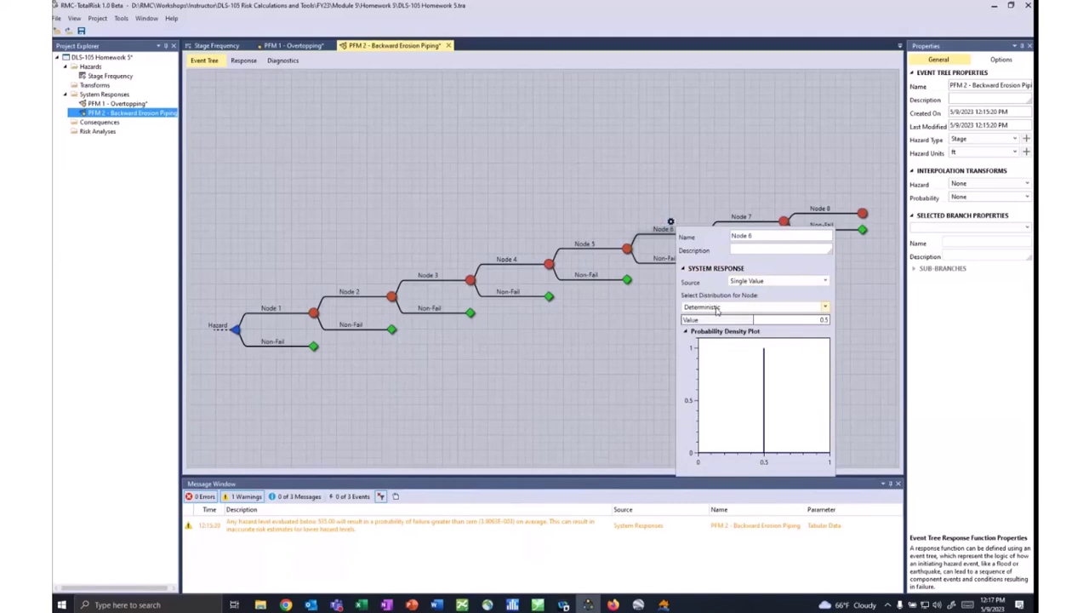
left_click(529, 366)
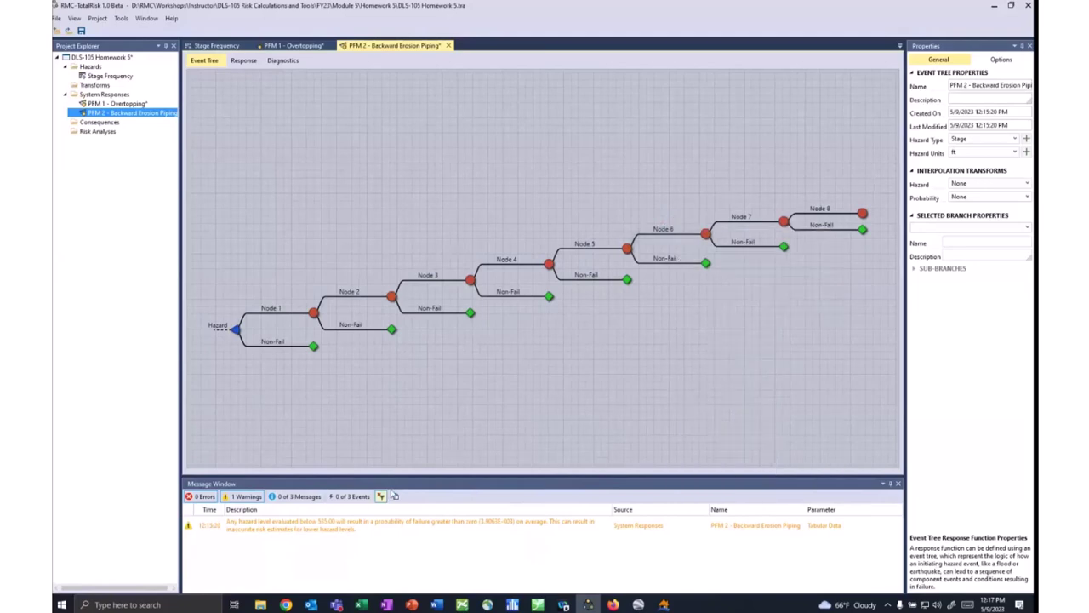
Switch to the Excel workbook, try pasting Node 1's minimum, most likely and maximum estimates transposed at K103, and undo the paste.
left_click(361, 605)
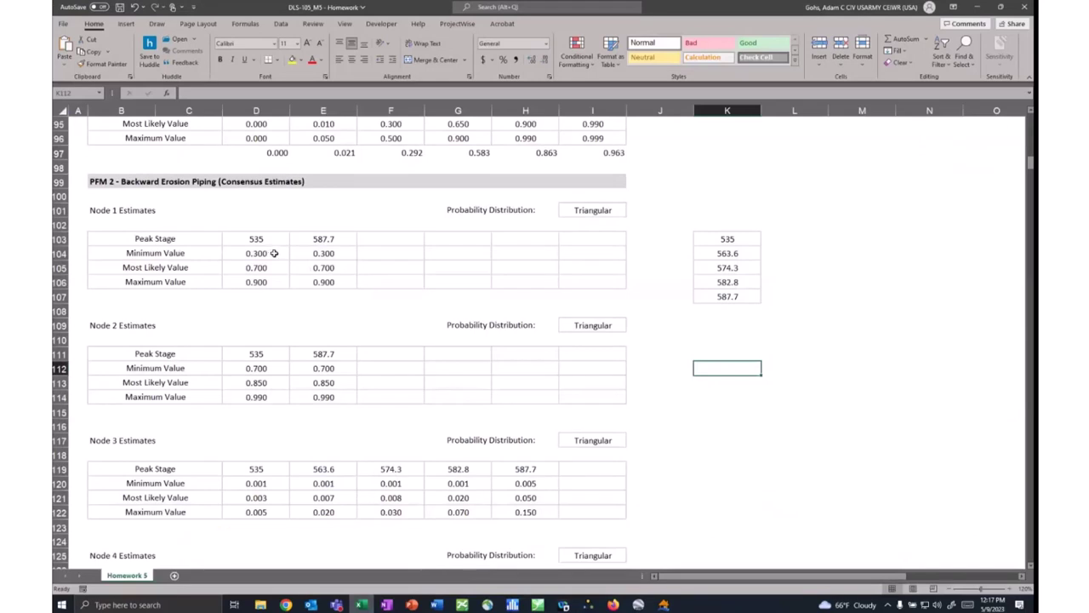
scroll(266, 251, "down", 1)
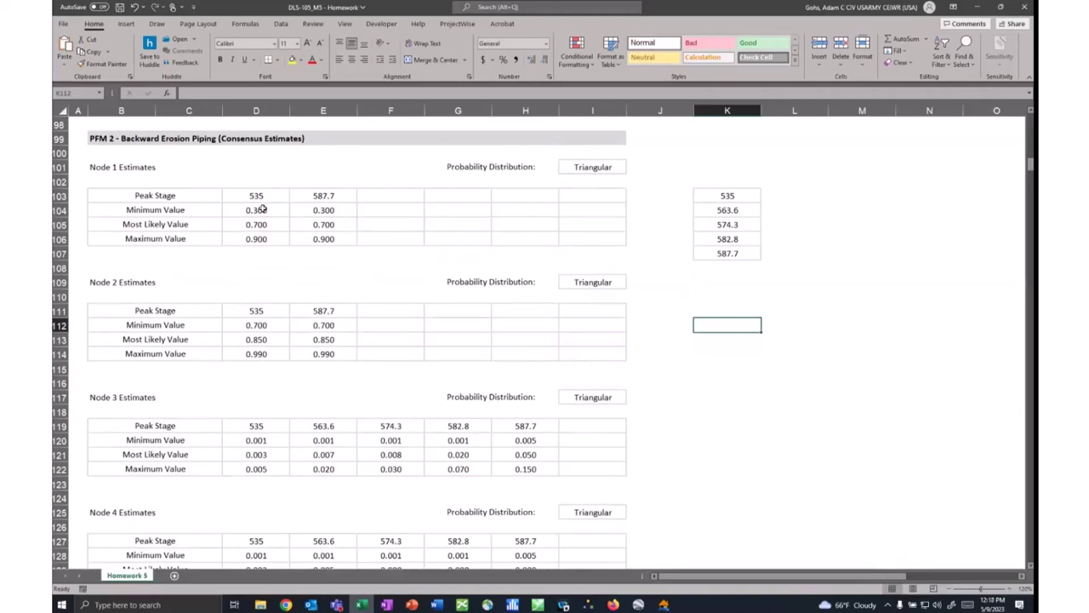
left_click_drag(263, 209, 260, 238)
key("ctrl+c")
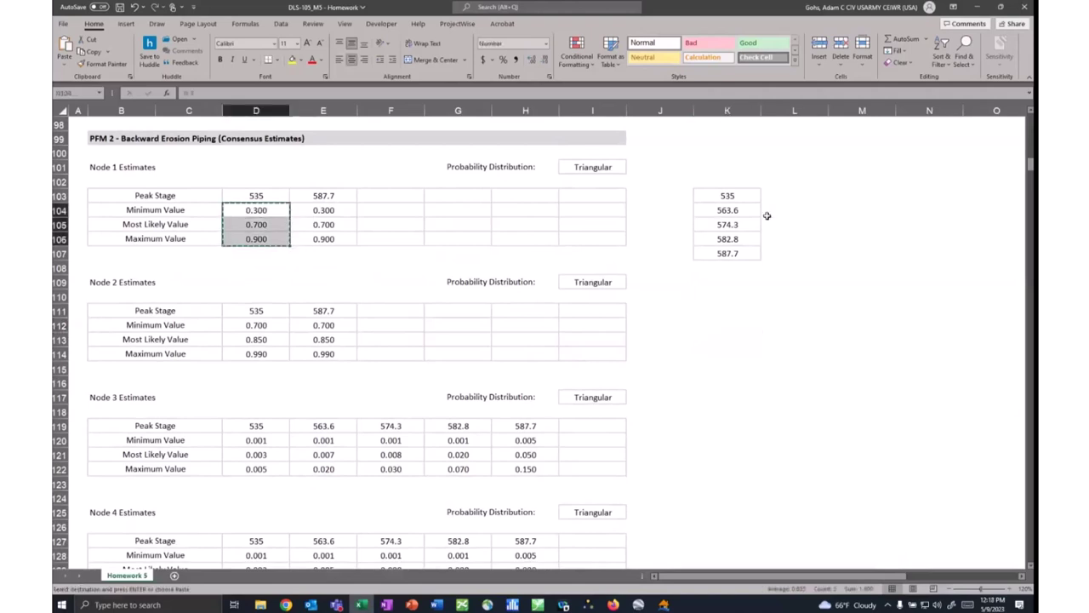
left_click(791, 248)
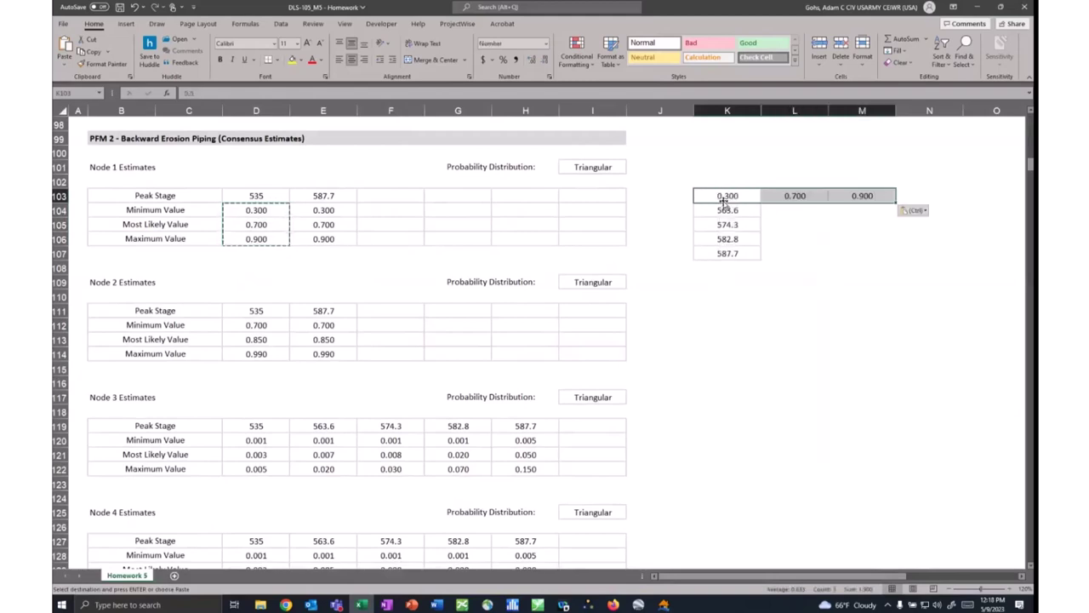
left_click(724, 196)
left_click(848, 201, "shift")
key("ctrl+z")
left_click(800, 281)
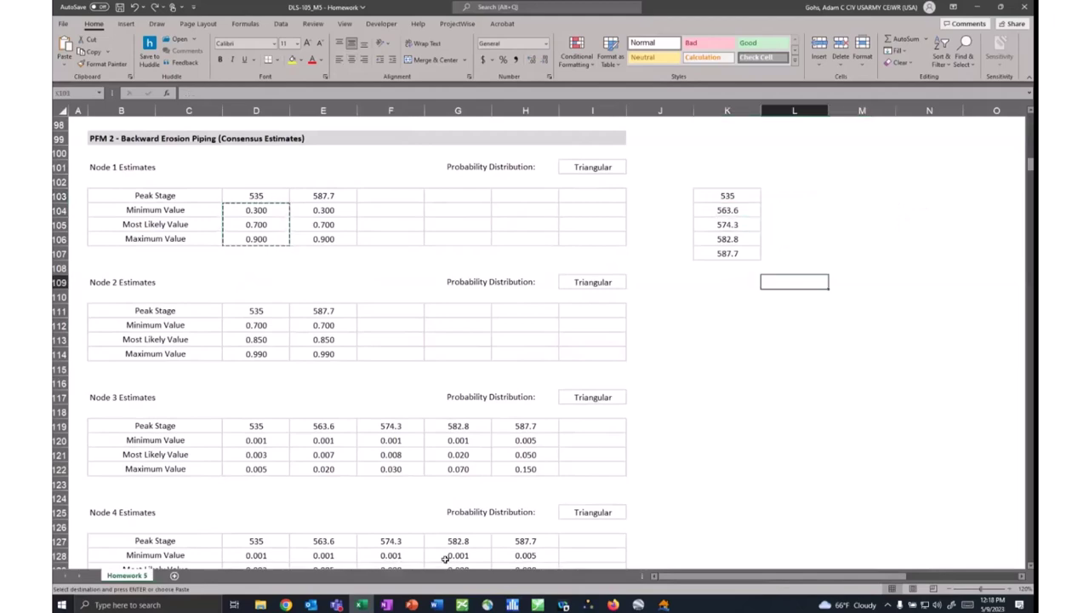
Switch to RMC-TotalRisk and check how the Triangular parameters of Node 1 are laid out.
left_click(588, 604)
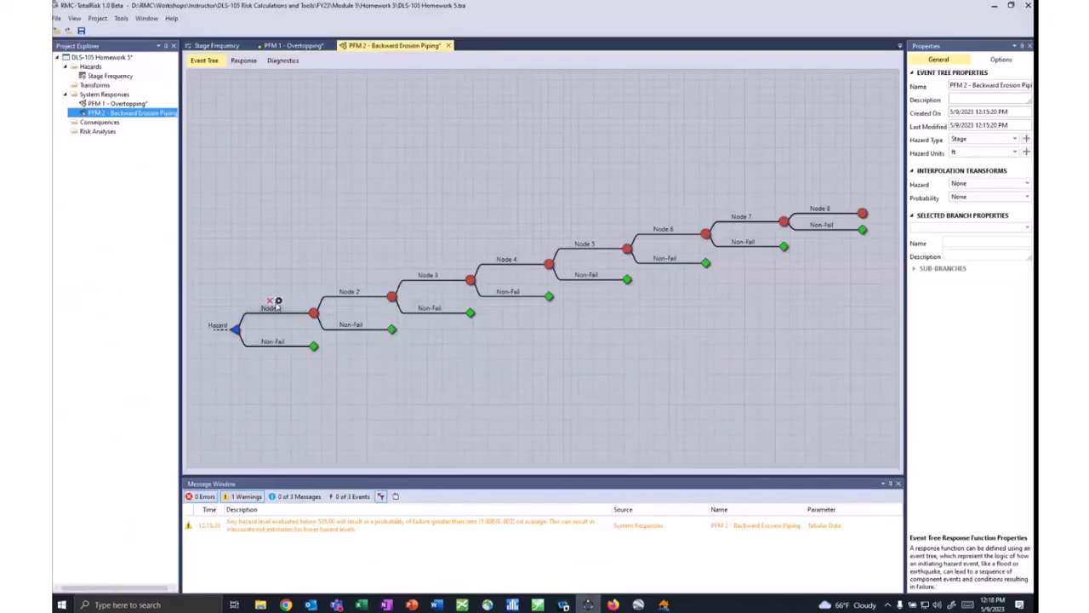
left_click(279, 301)
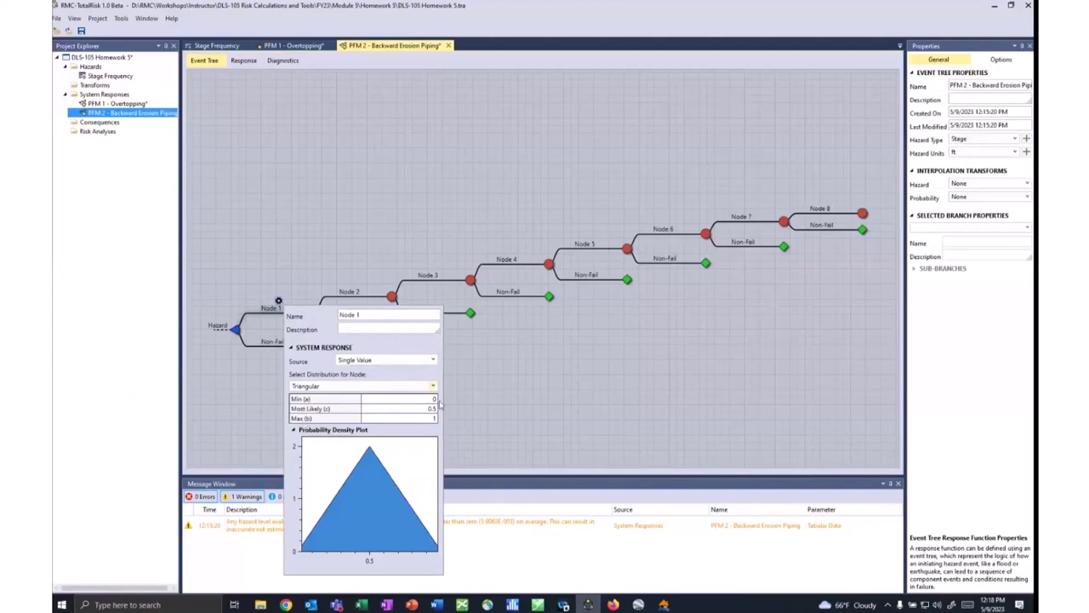
left_click(543, 390)
Copy Node 1's estimates 0.300, 0.700 and 0.900 from the Excel workbook into Node 1's Triangular parameters in RMC-TotalRisk.
left_click(361, 604)
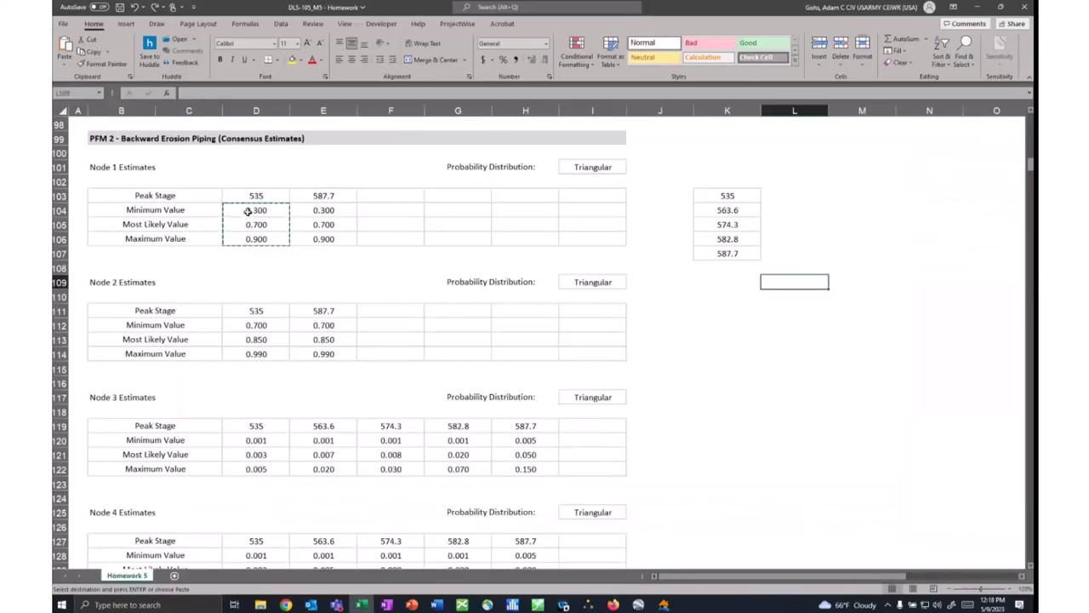
left_click_drag(250, 239, 254, 241)
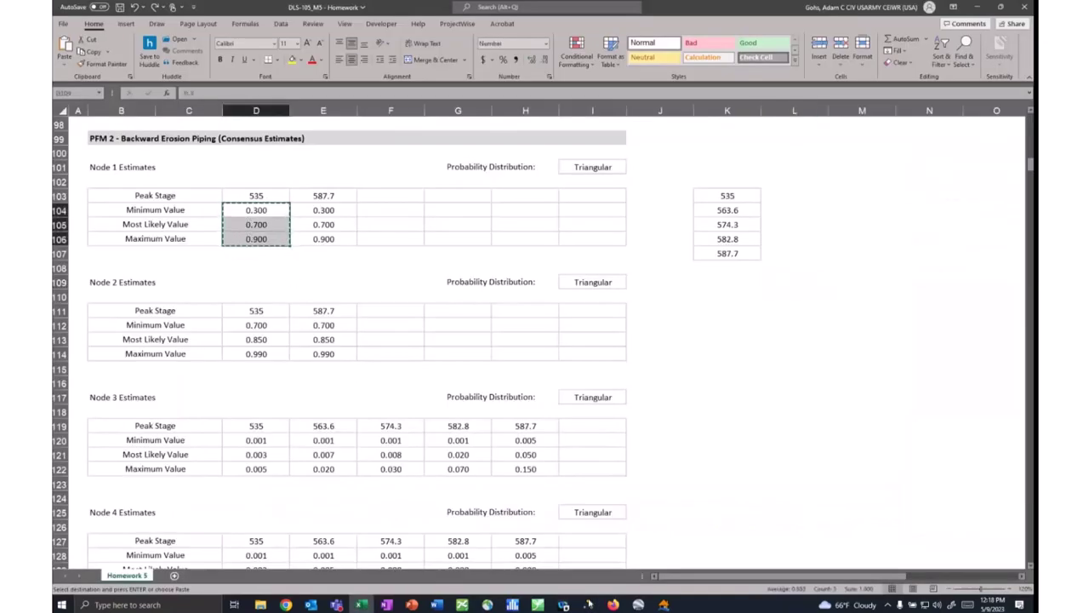
left_click(590, 604)
left_click(279, 301)
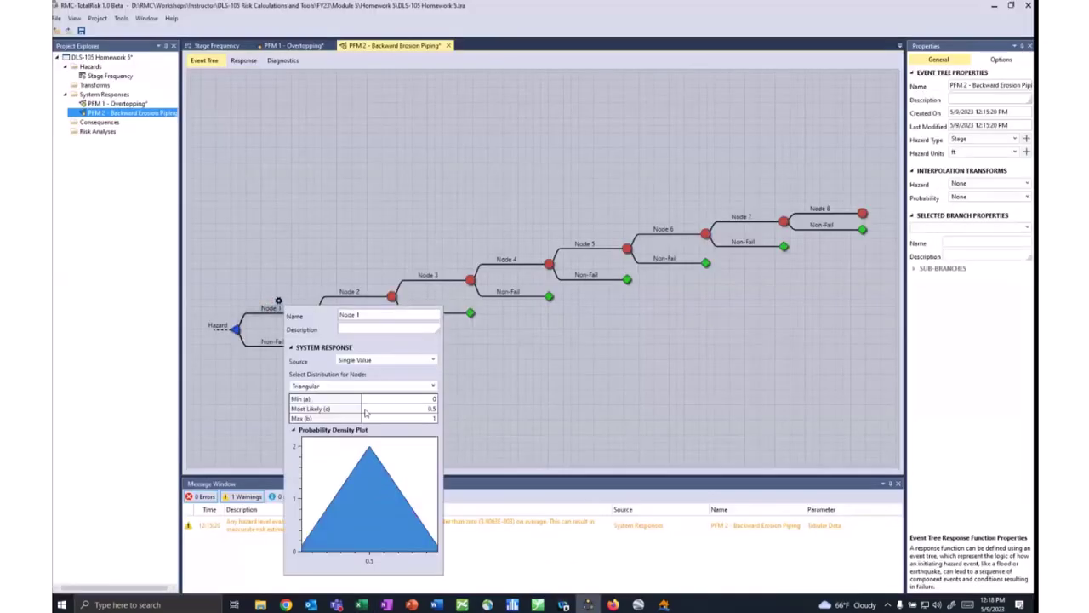
left_click(407, 400)
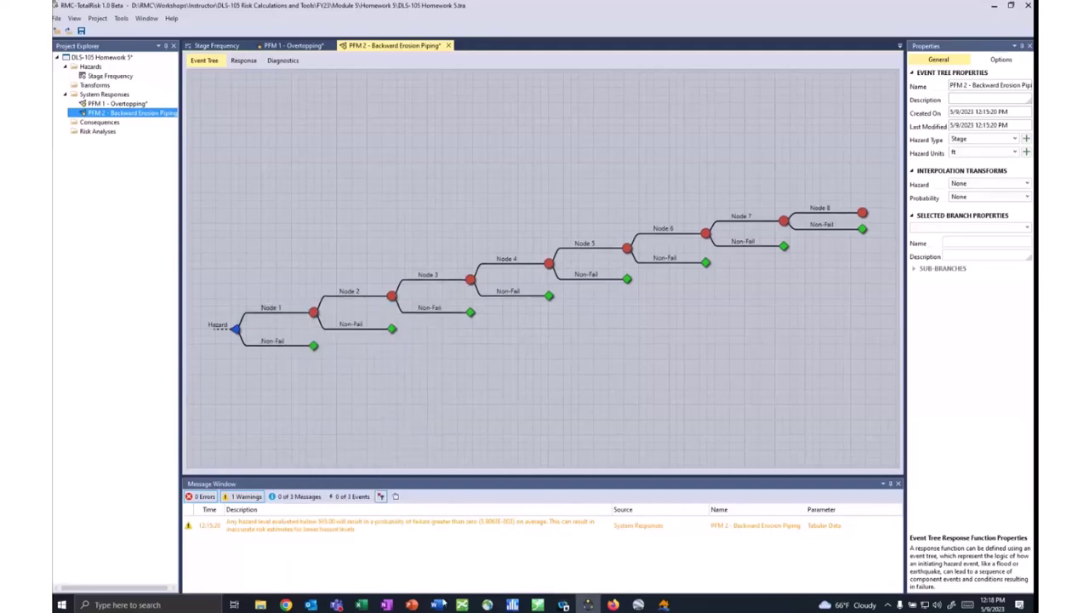
Copy Node 2's estimates 0.700, 0.850 and 0.990 from the Excel workbook into Node 2's Triangular parameters in RMC-TotalRisk.
left_click(361, 604)
left_click(256, 324)
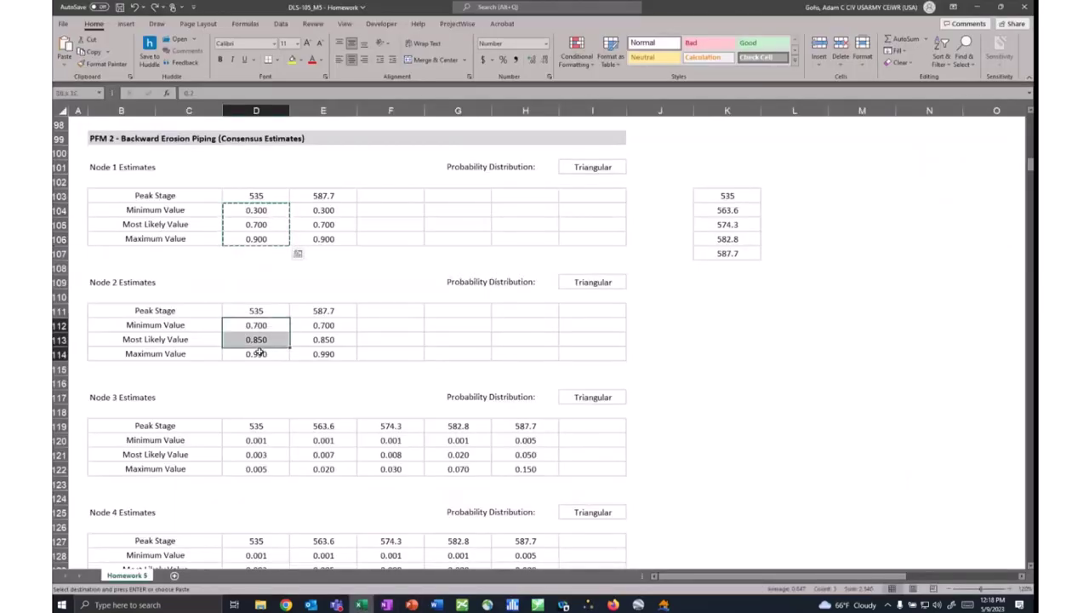
key("ctrl+v")
left_click(590, 604)
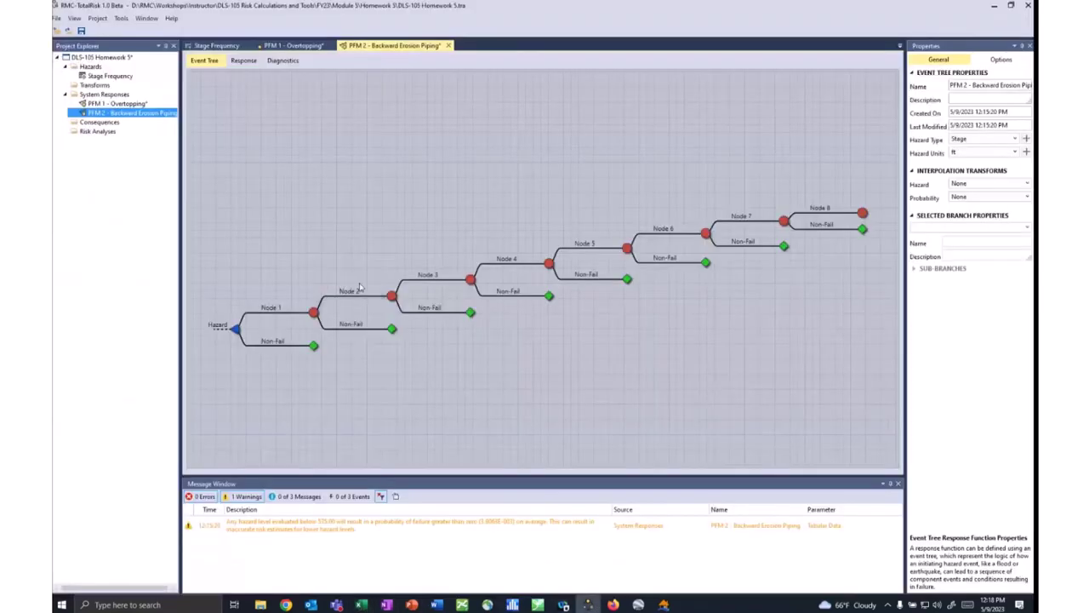
left_click(356, 284)
left_click(476, 383)
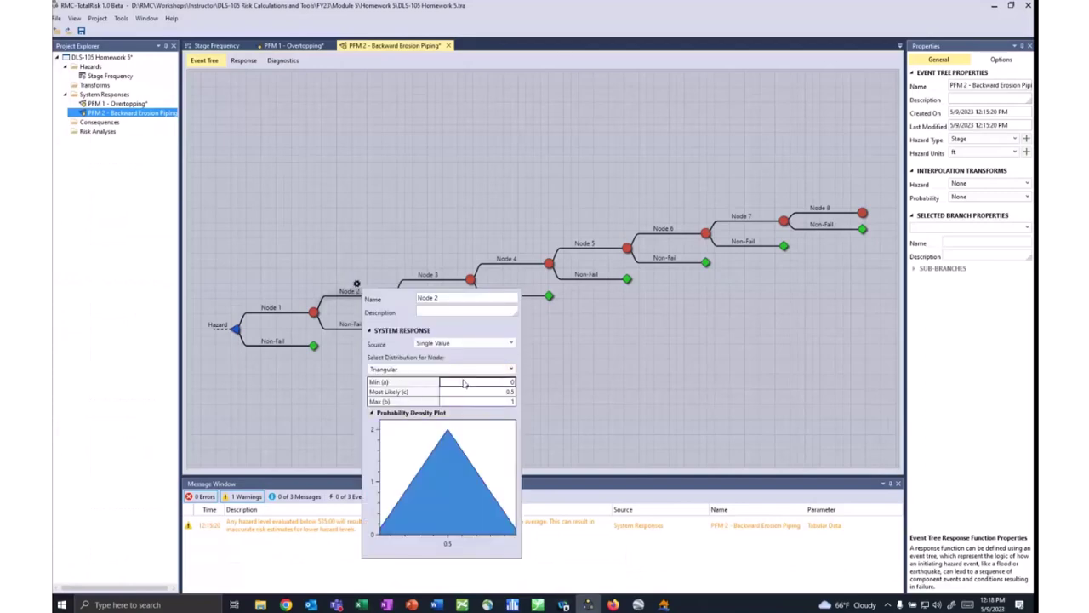
key("ctrl+v")
left_click(562, 390)
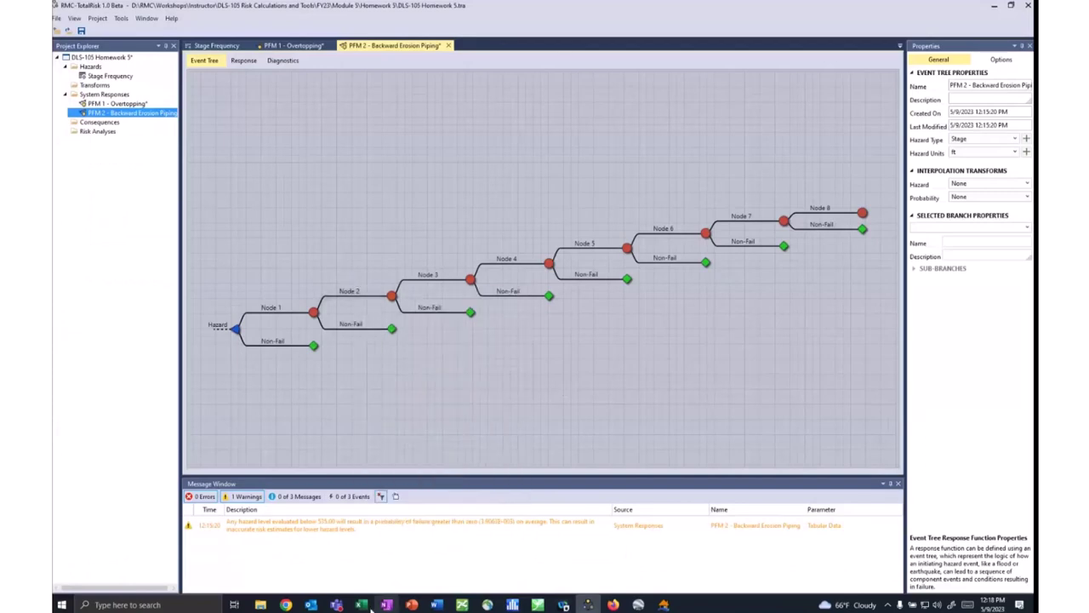
Switch to the Excel workbook and paste Node 3's estimates from D120:H122 transposed at K119.
left_click(361, 604)
scroll(372, 347, "down", 3)
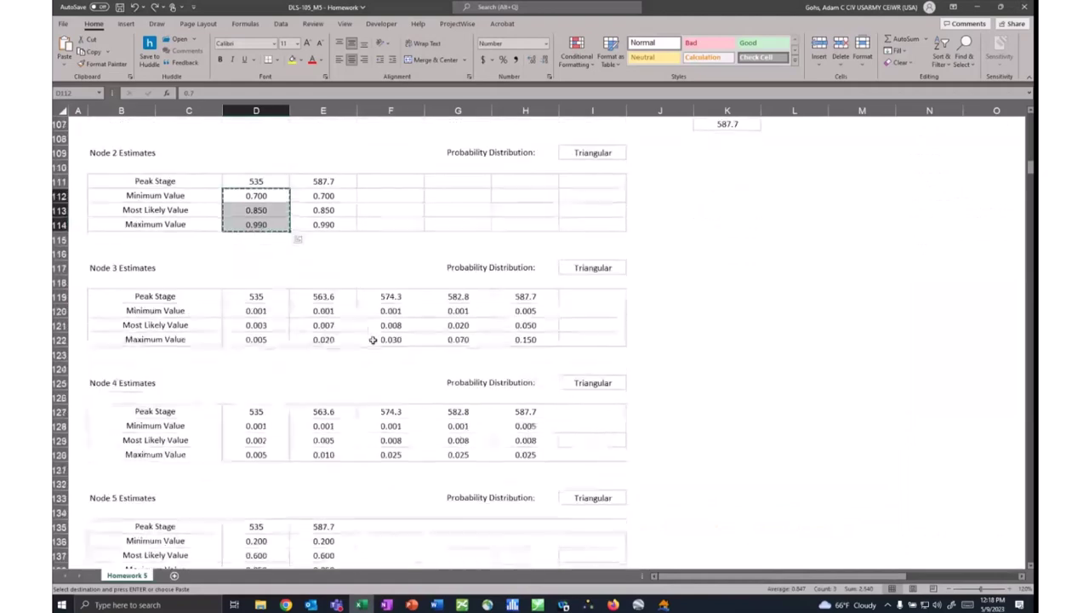
left_click_drag(258, 312, 511, 336)
key("ctrl+c")
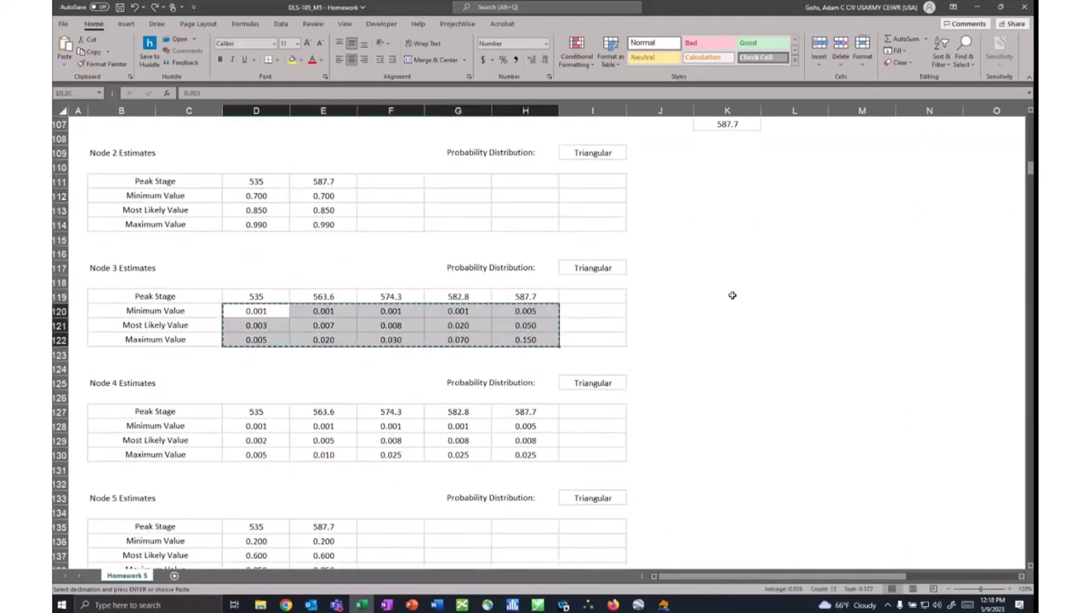
right_click(729, 294)
left_click(807, 349)
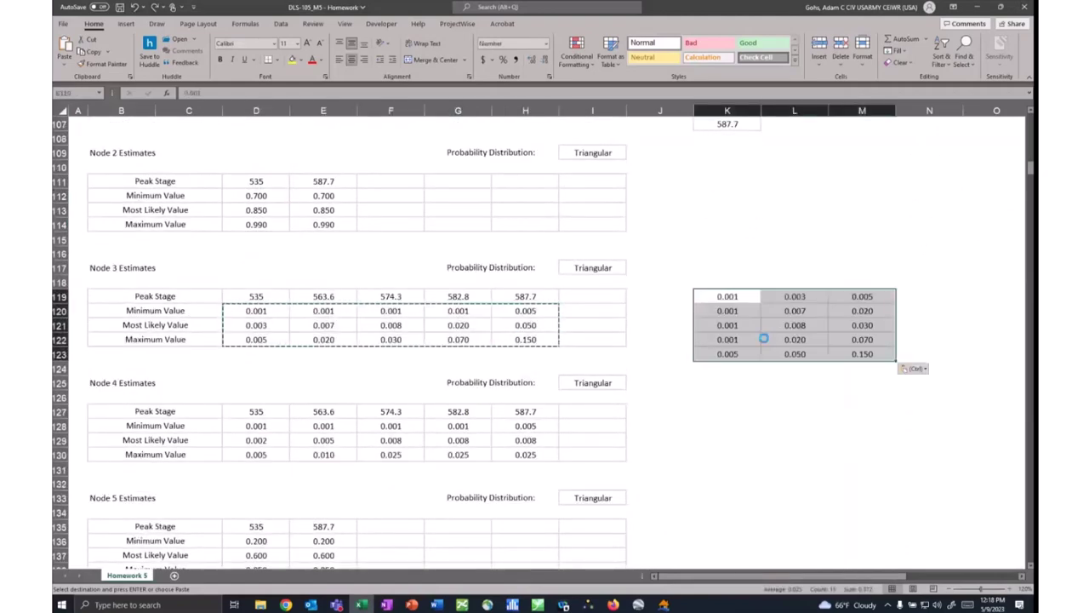
Switch to RMC-TotalRisk and paste the transposed Node 3 estimates into Node 3's response probability table, starting at the 535 stage minimum.
left_click(587, 605)
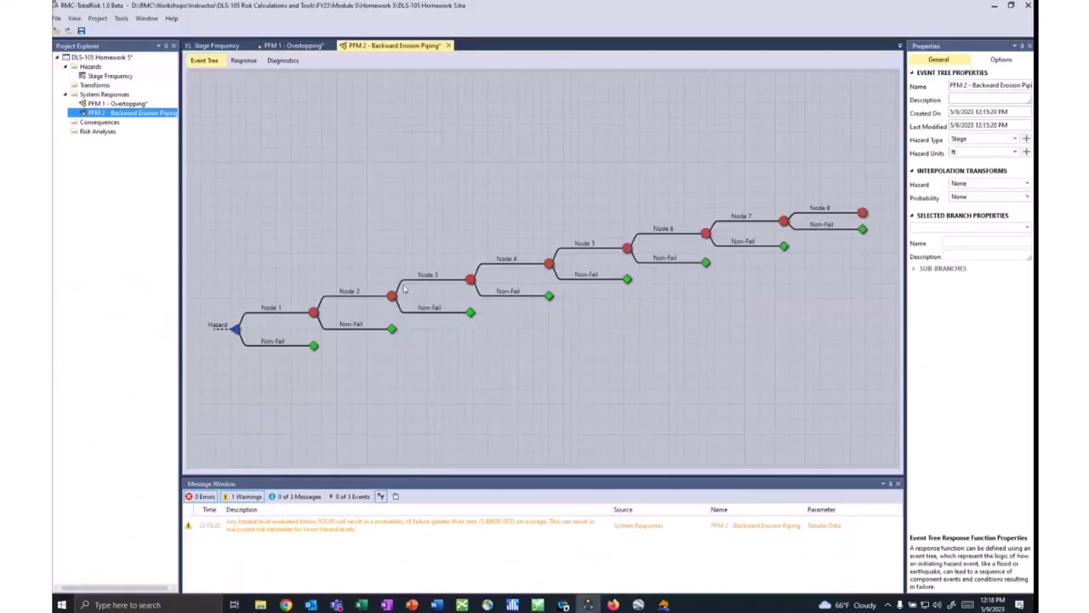
left_click(436, 269)
left_click(502, 408)
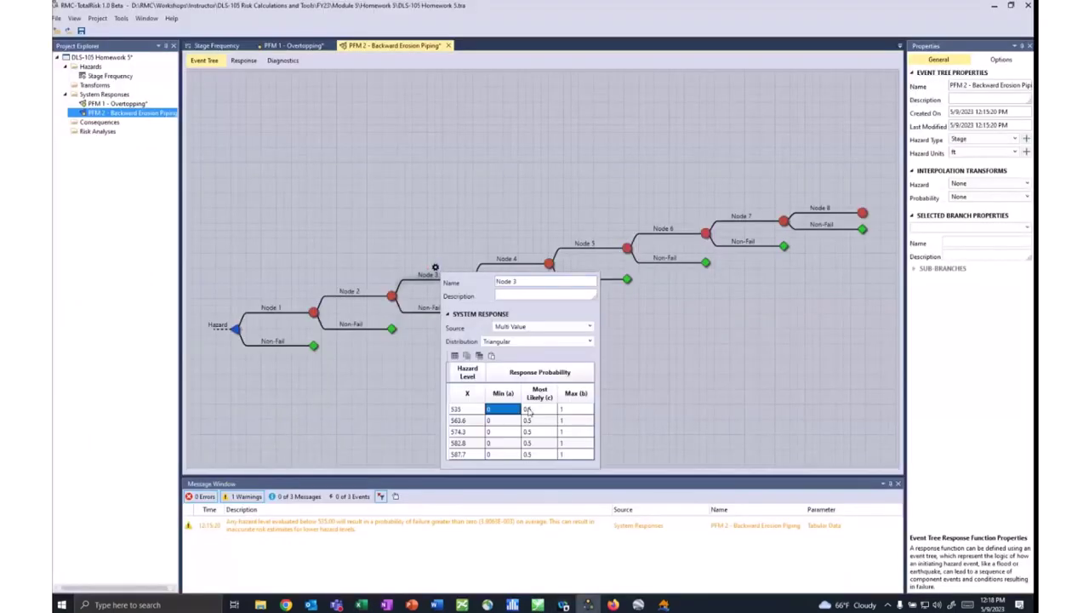
Switch to the Excel workbook, paste Node 4's estimates from D128:H130 transposed over K119:M123, and copy the transposed block.
left_click(361, 606)
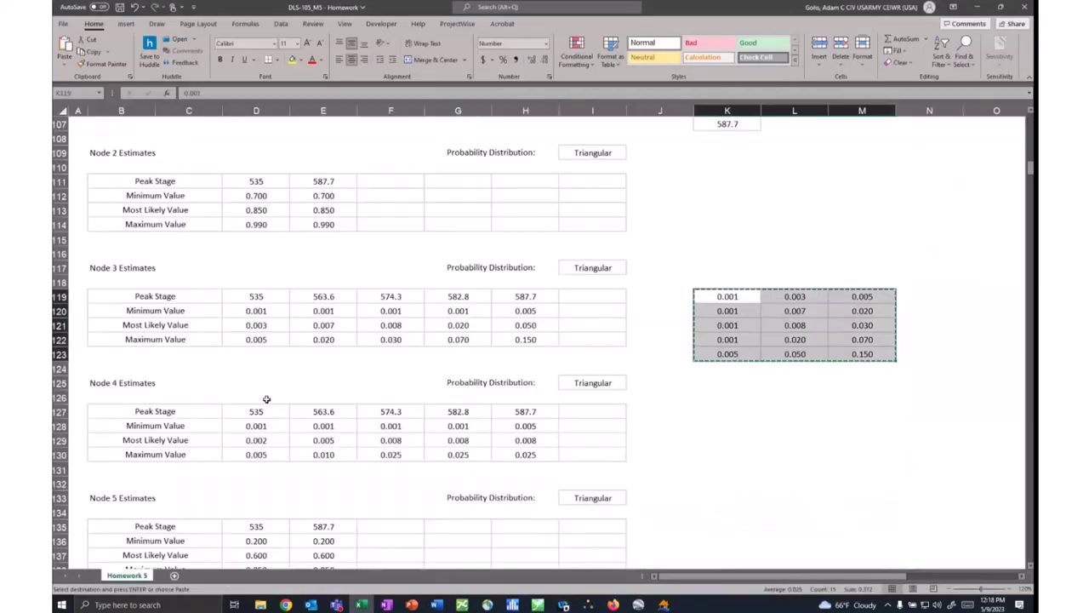
scroll(262, 332, "down", 1)
left_click_drag(257, 339, 460, 354)
left_click_drag(526, 368, 525, 367)
key("ctrl+c")
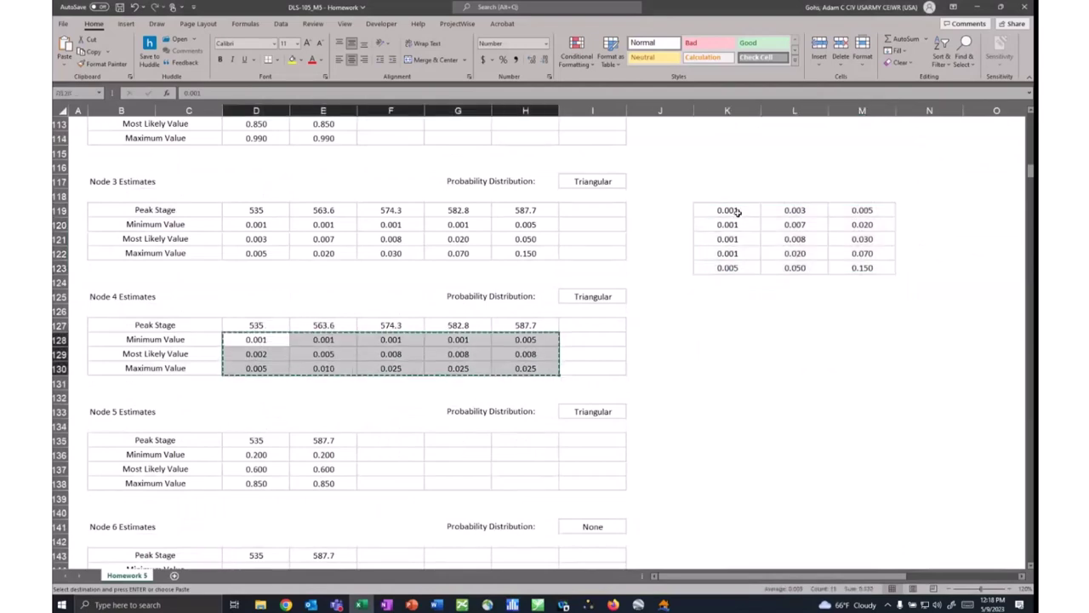
right_click(729, 209)
left_click(774, 272)
key("Escape")
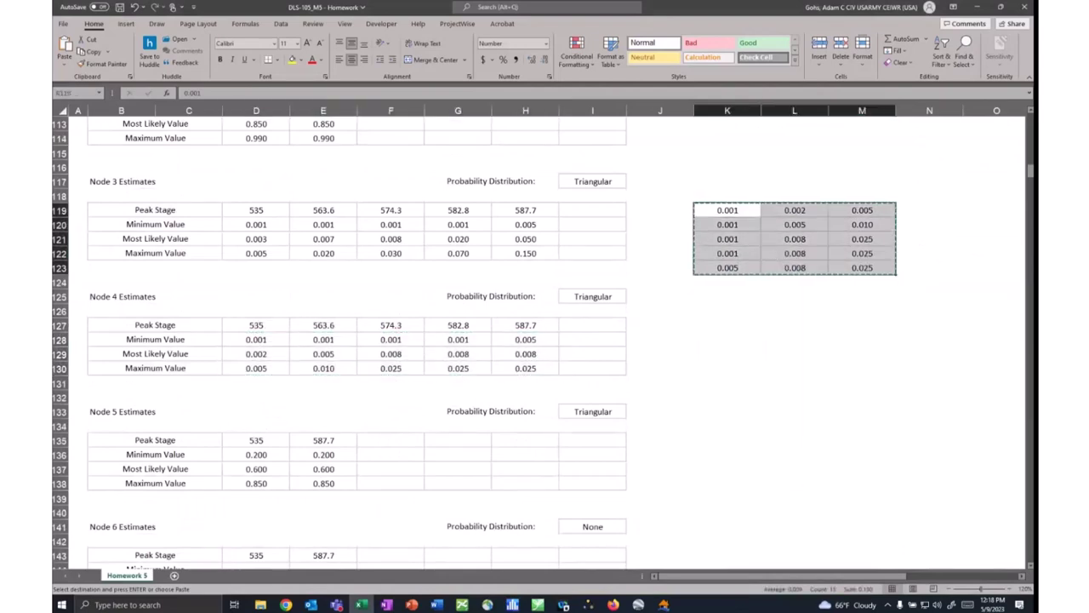
Switch to RMC-TotalRisk and paste the transposed Node 4 estimates into Node 4's response probability table, starting at the 535 stage minimum.
left_click(588, 604)
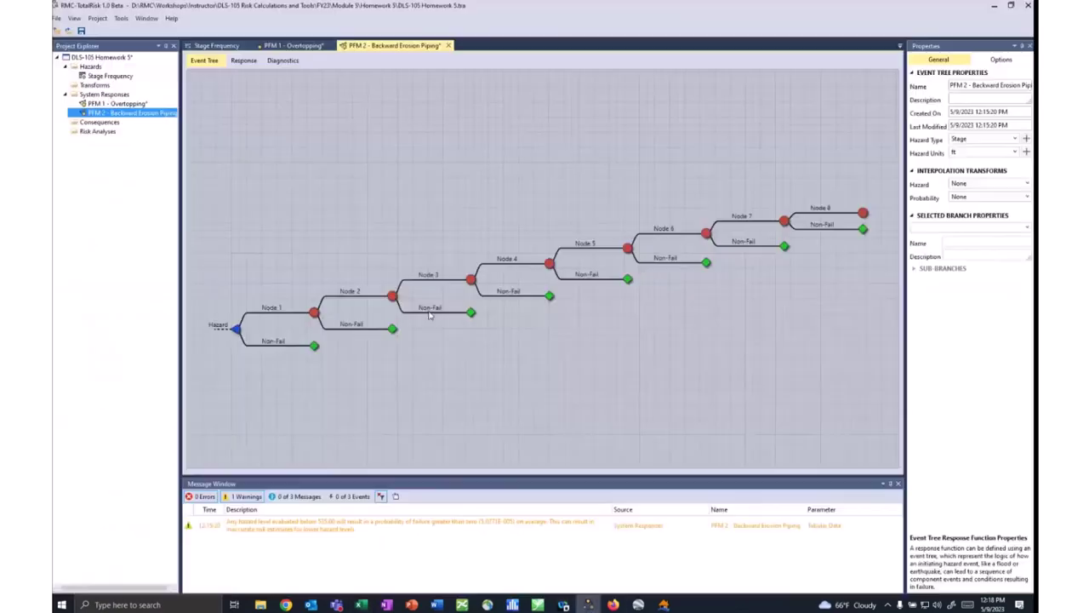
left_click(513, 256)
left_click(578, 396)
key("ctrl+v")
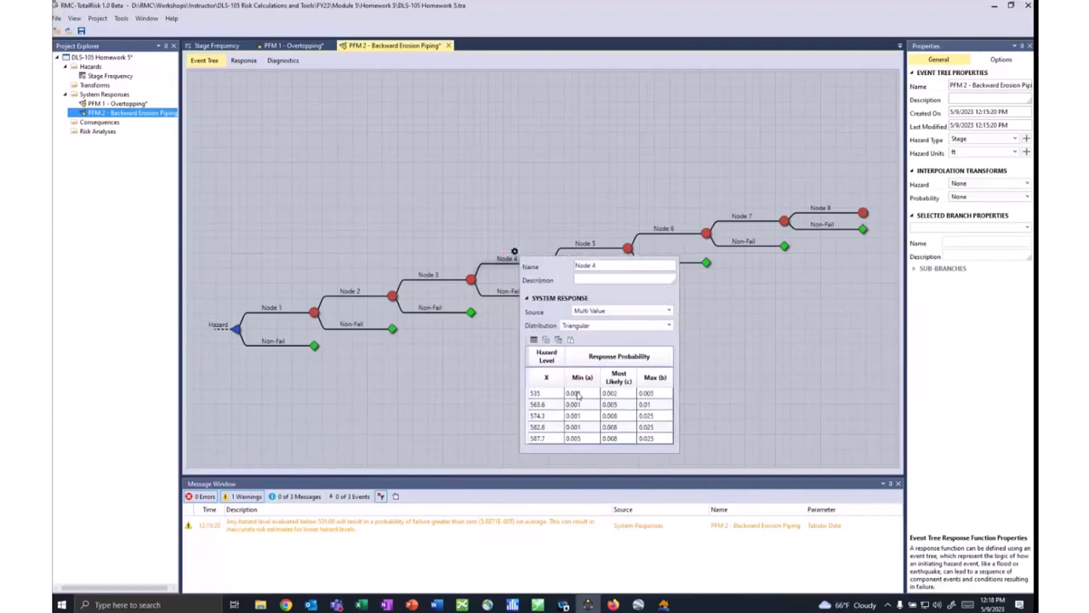
left_click(474, 400)
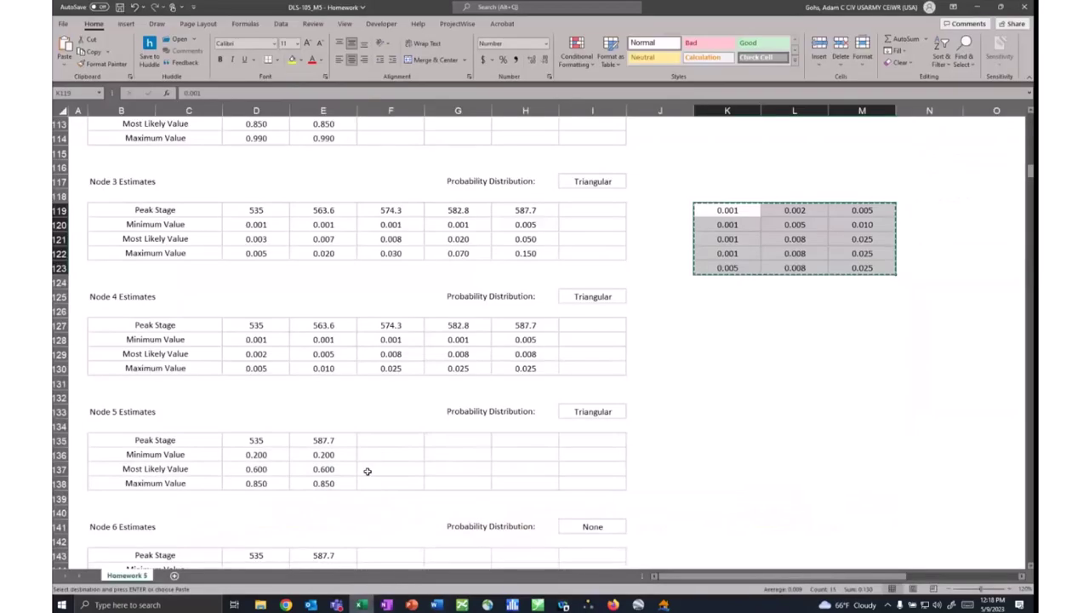
Switch to the Excel workbook and copy Node 5's minimum, most likely and maximum estimates from D136:D138.
left_click(364, 605)
scroll(370, 357, "down", 2)
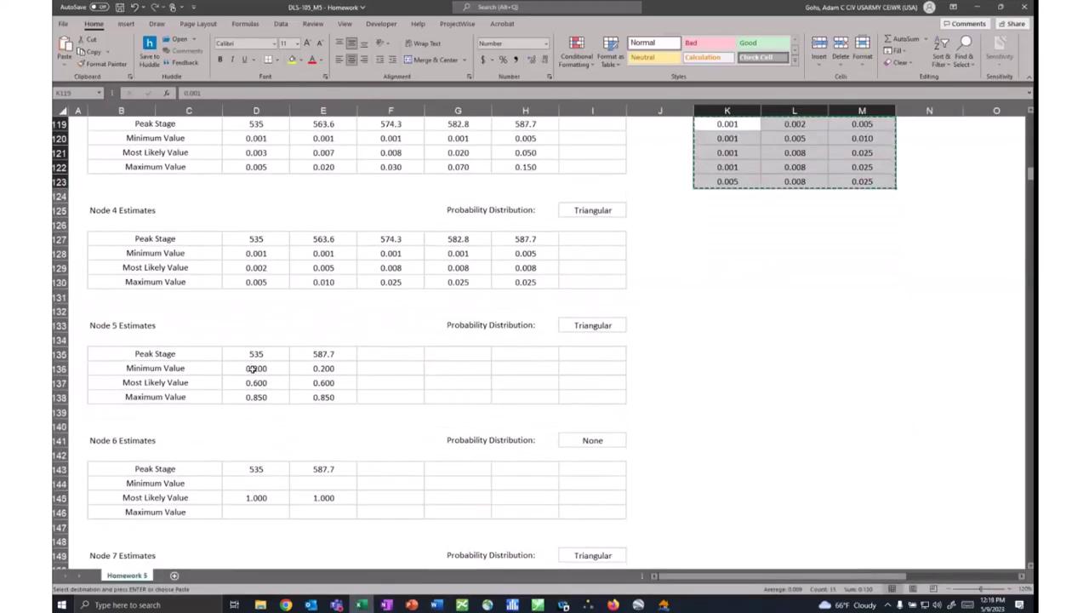
left_click_drag(256, 368, 255, 397)
key("ctrl+c")
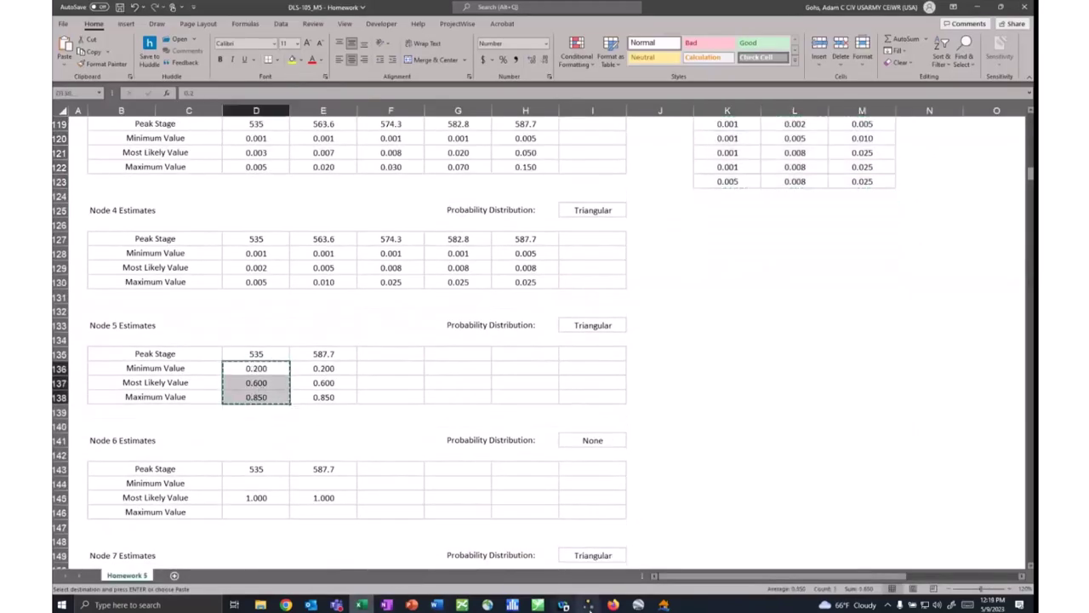
Switch to RMC-TotalRisk and paste the copied 0.200, 0.600 and 0.850 estimates into Node 5's distribution parameters.
left_click(587, 604)
left_click(592, 236)
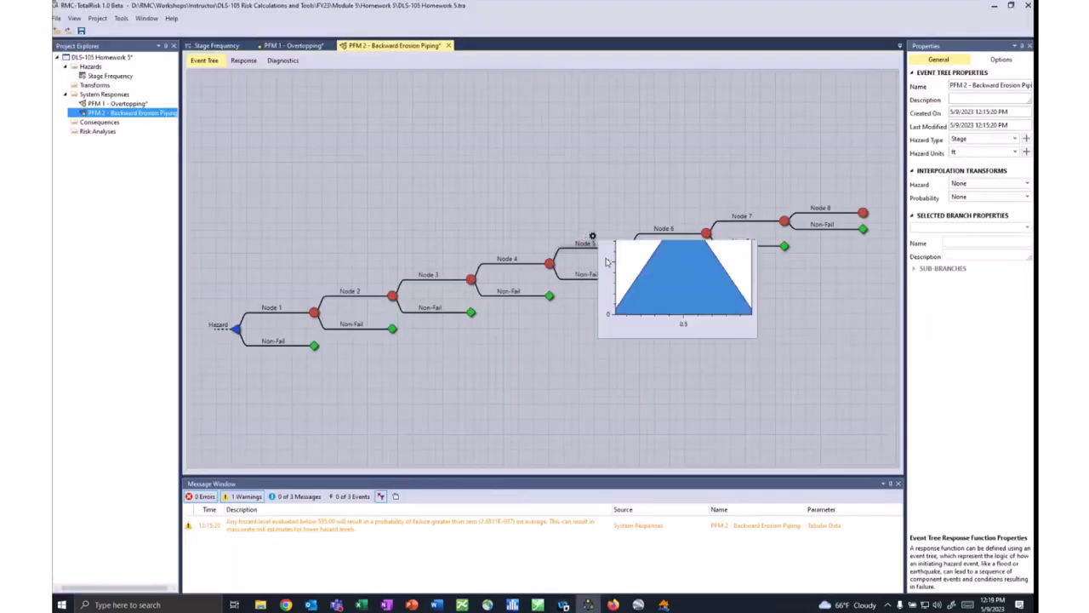
key("ctrl+v")
left_click(805, 343)
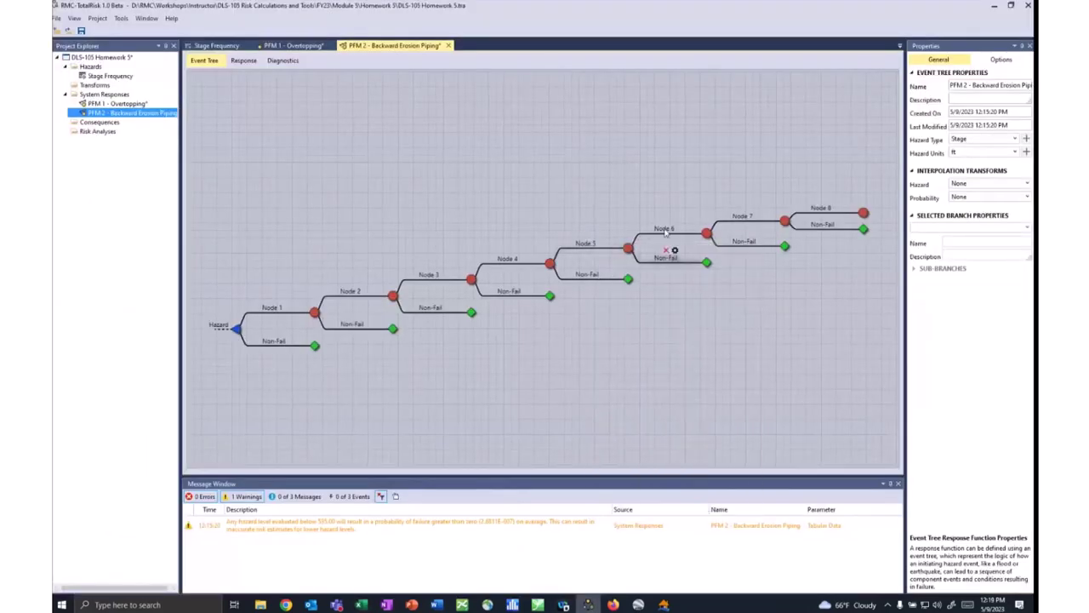
Set Node 6's deterministic single value to 1.
left_click(671, 222)
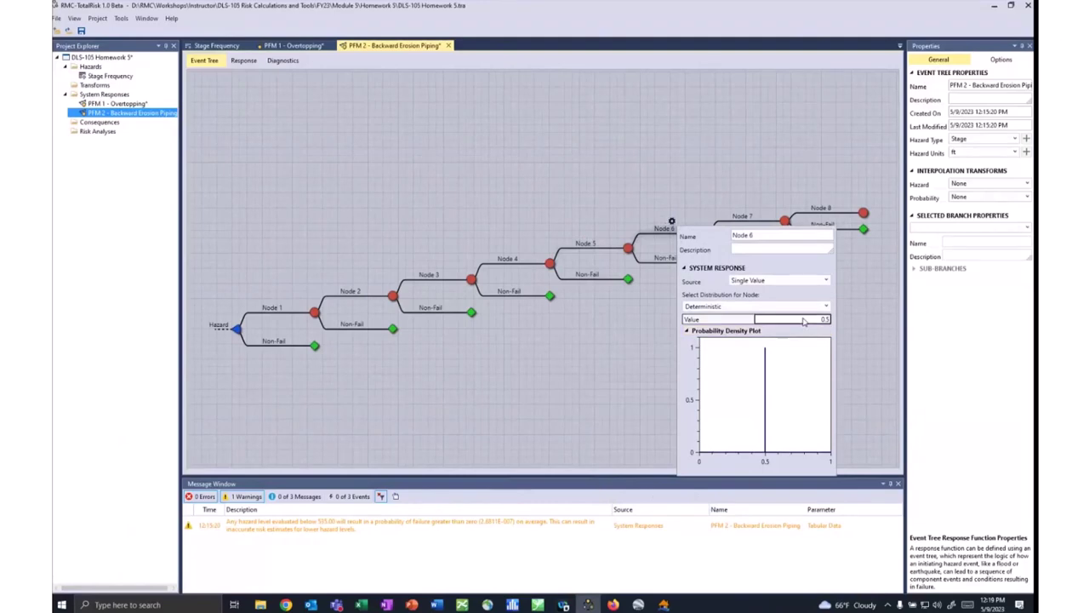
type("1")
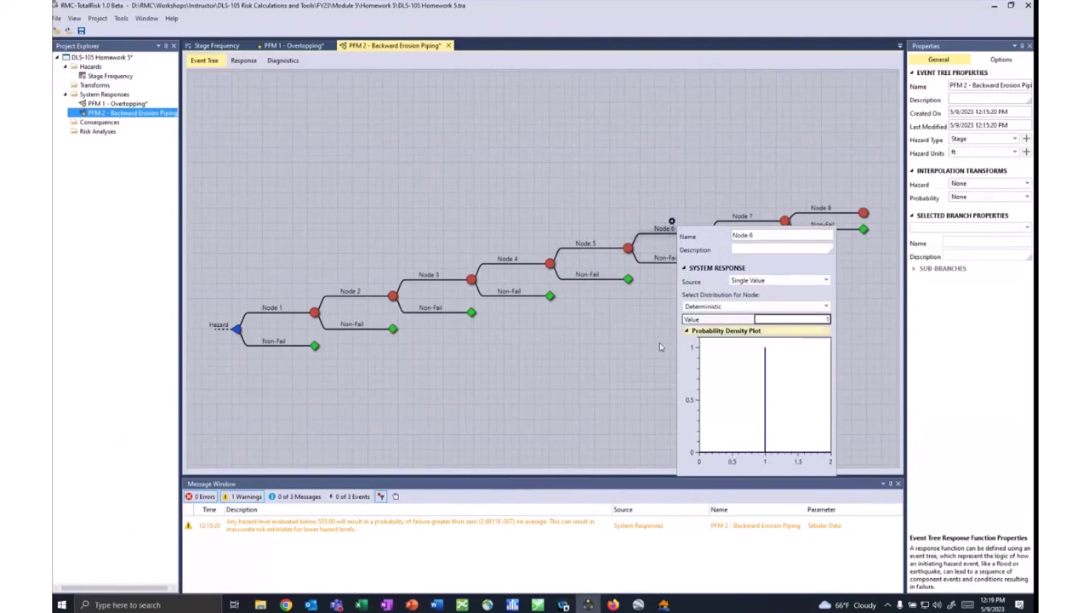
left_click(632, 349)
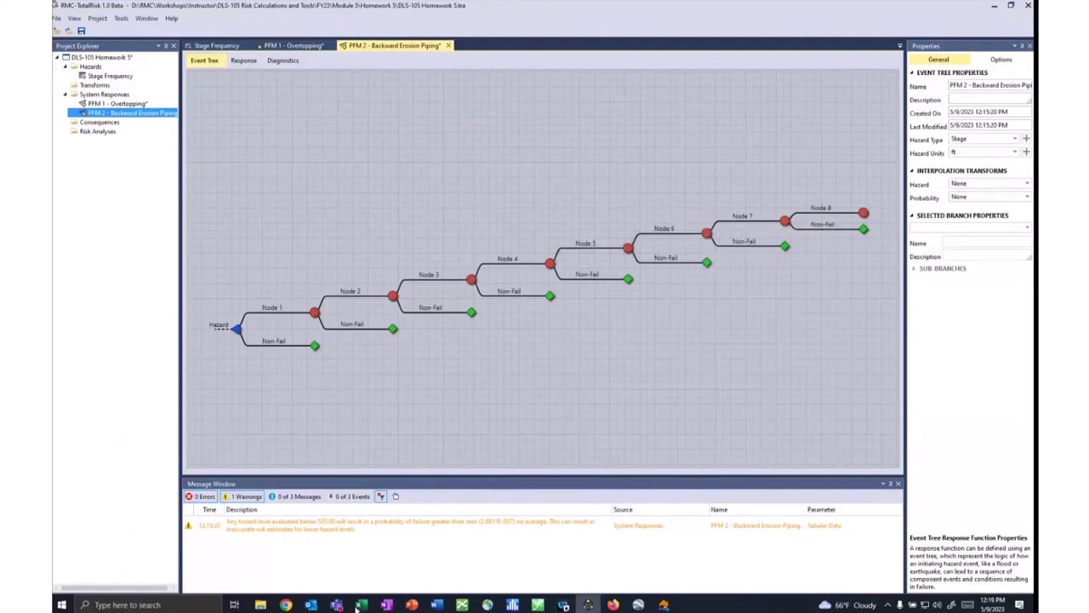
Switch to the Excel workbook, paste Node 7's estimates from D152:H154 transposed at K152, and copy the transposed block.
left_click(361, 605)
scroll(273, 416, "down", 1)
scroll(270, 409, "down", 4)
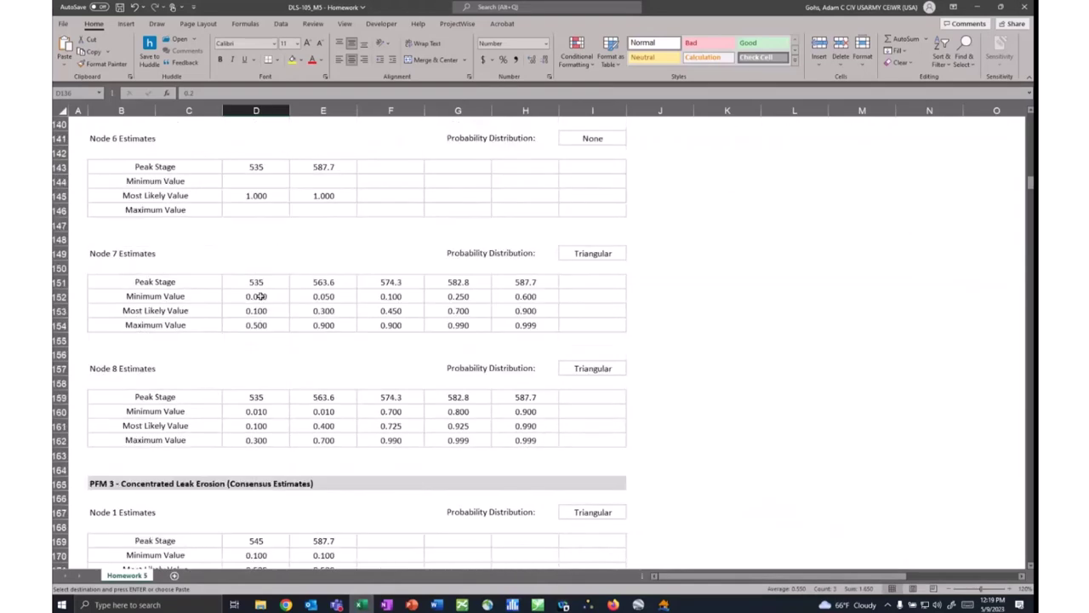
left_click_drag(259, 296, 536, 328)
key("ctrl+c")
right_click(722, 296)
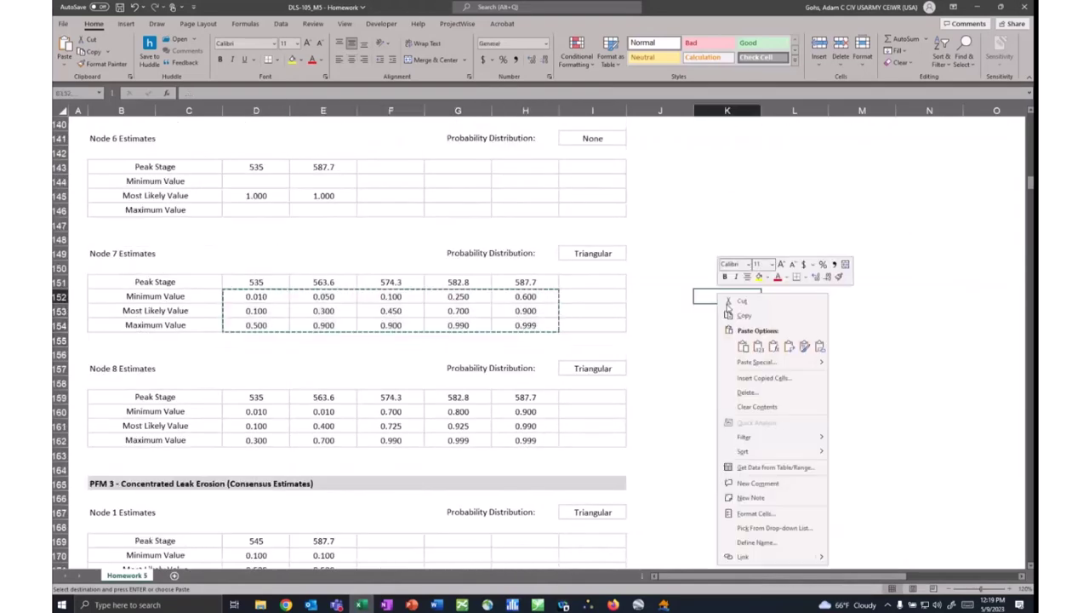
left_click(789, 347)
key("ctrl+c")
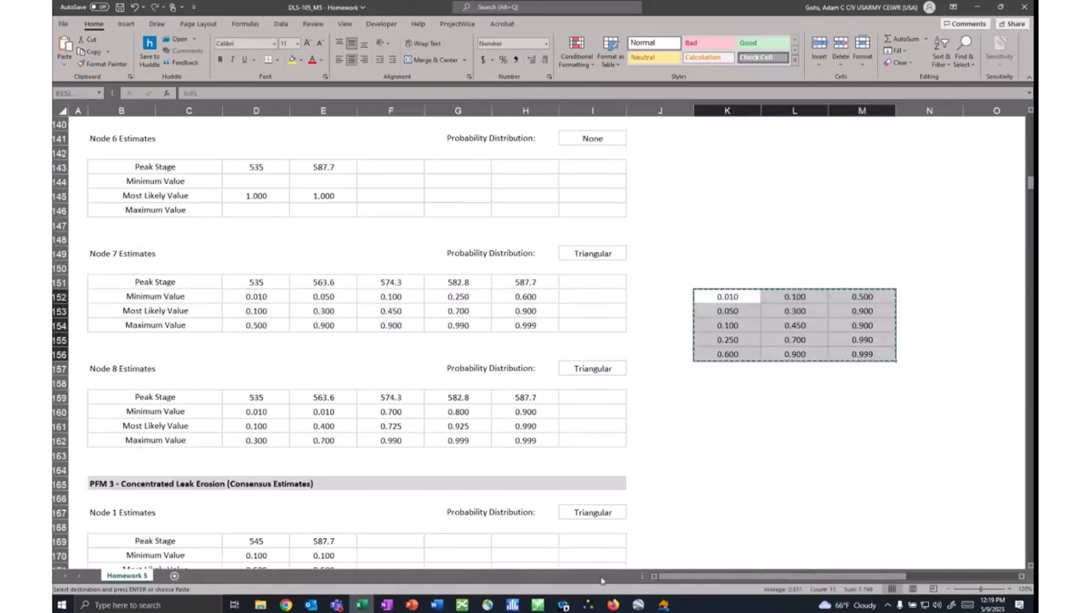
Switch to RMC-TotalRisk and paste the transposed Node 7 estimates into Node 7's response probability table.
left_click(587, 605)
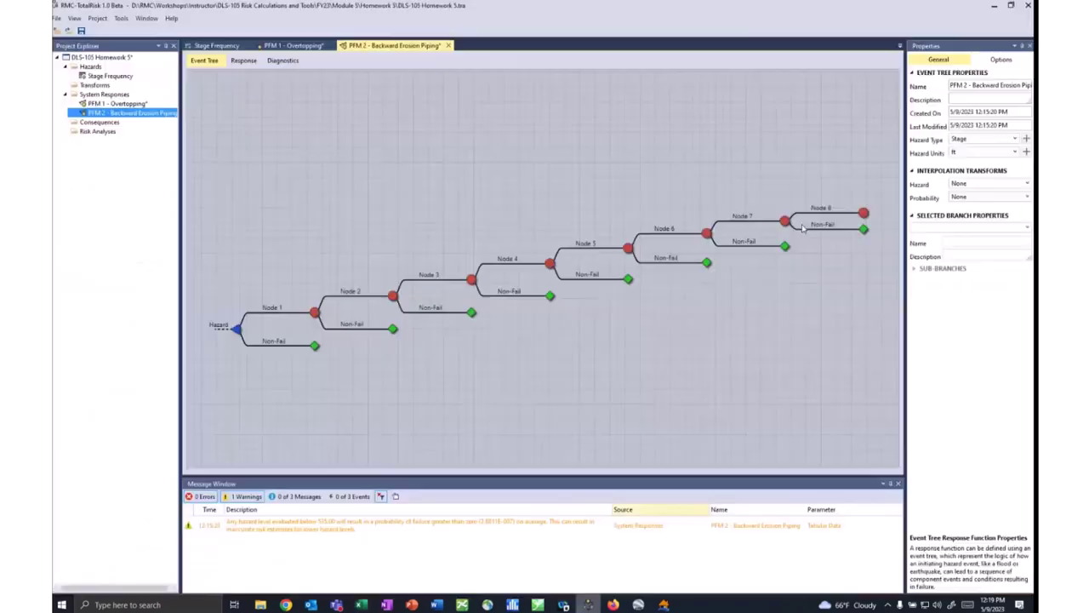
left_click(750, 210)
left_click(656, 385)
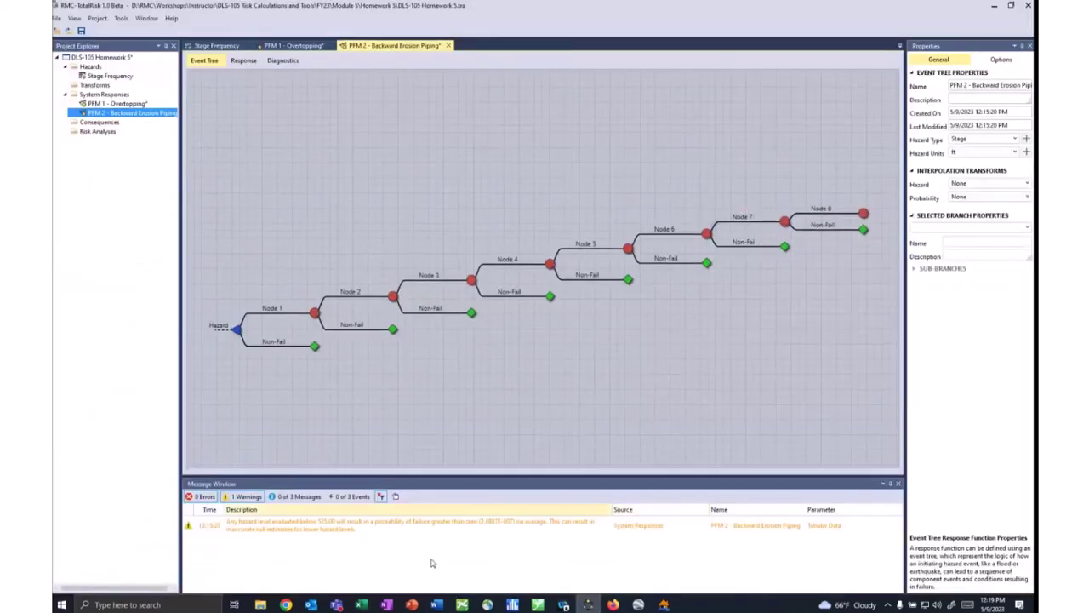
Switch to the Excel workbook, paste Node 8's estimates from D160:H162 transposed over K152:M156, and copy the transposed block.
left_click(361, 604)
left_click_drag(256, 411, 391, 440)
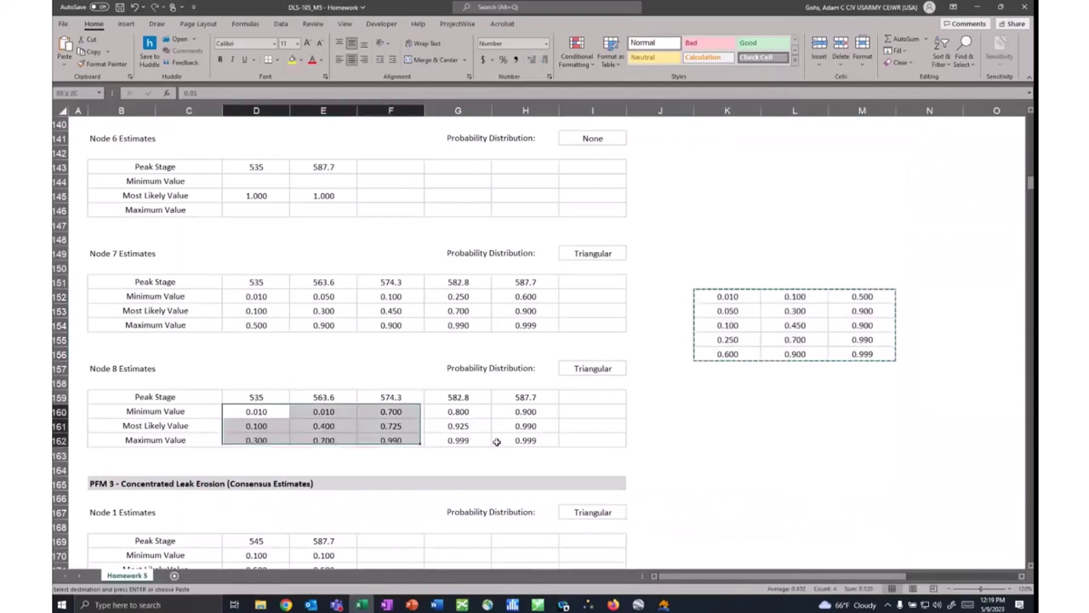
left_click_drag(496, 440, 525, 440)
key("ctrl+c")
right_click(723, 297)
left_click(788, 324)
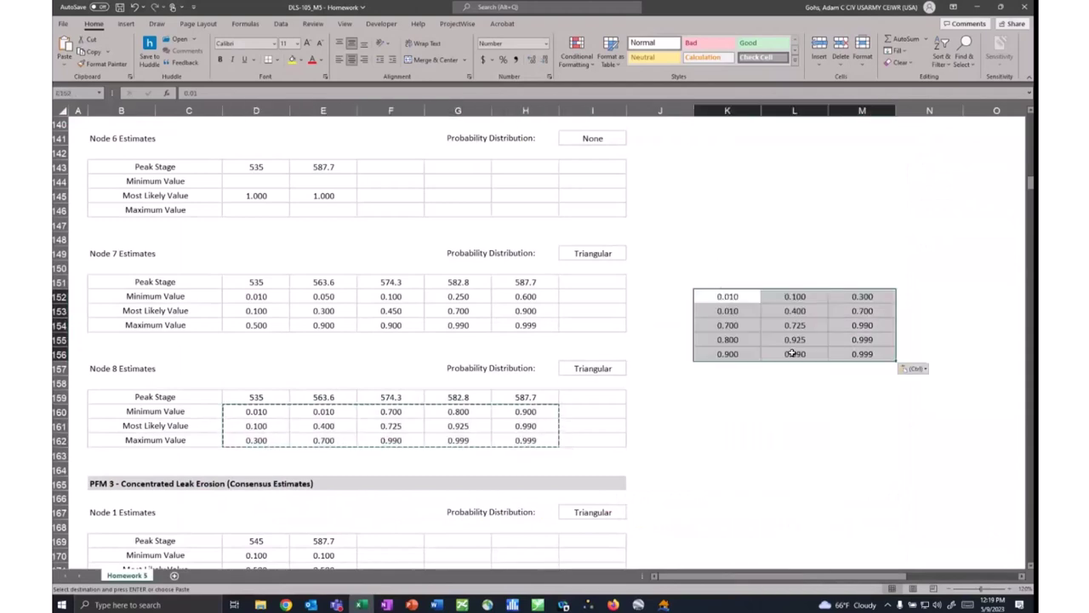
key("ctrl+c")
Switch to RMC-TotalRisk and paste the transposed Node 8 estimates into Node 8's response probability table, starting at the 535 stage minimum.
left_click(587, 605)
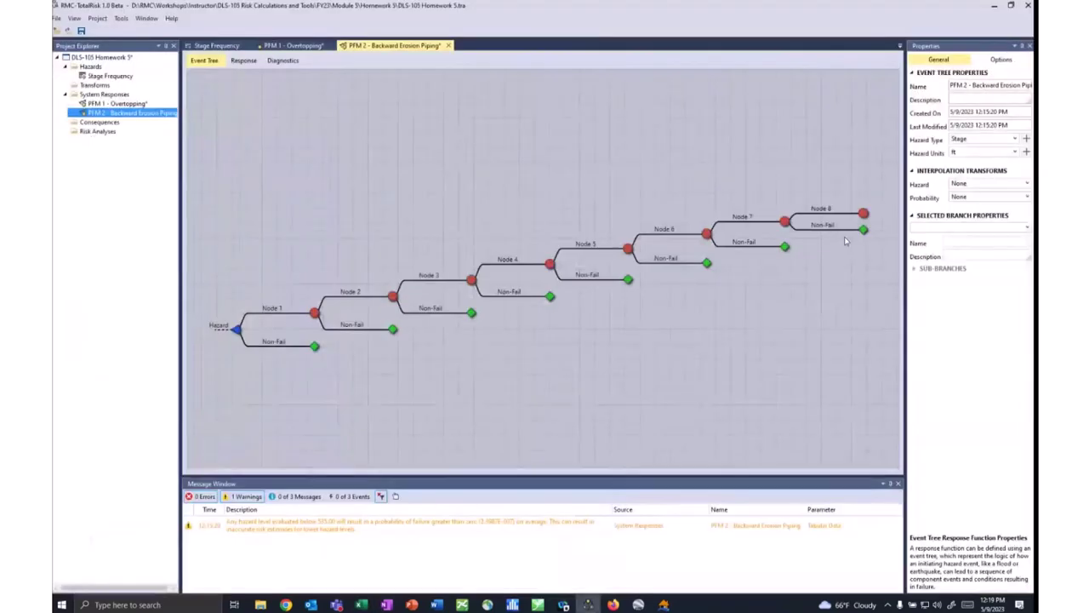
left_click(828, 202)
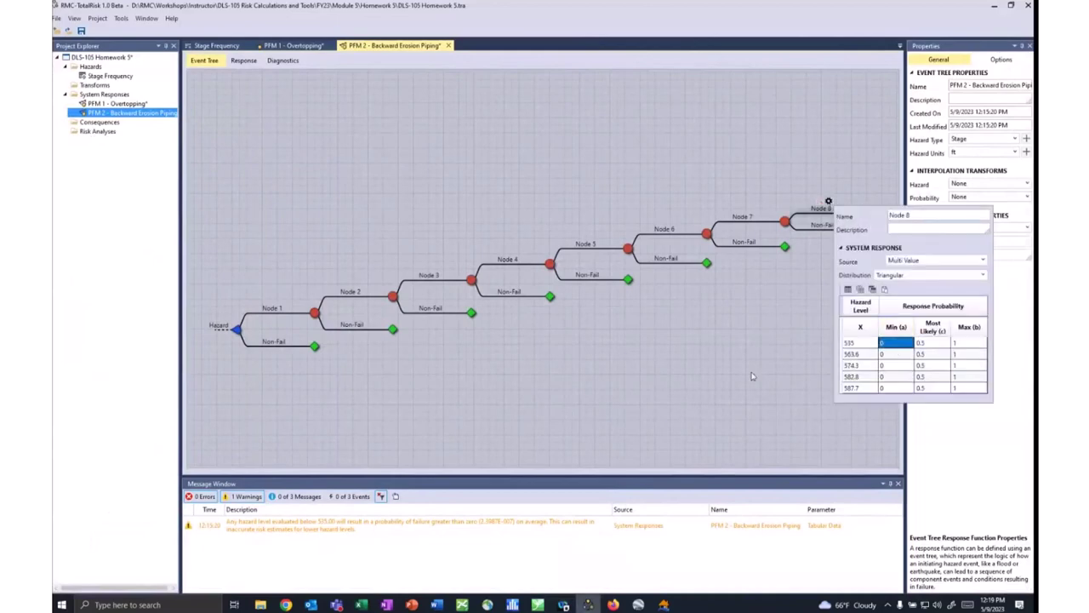
key("ctrl+v")
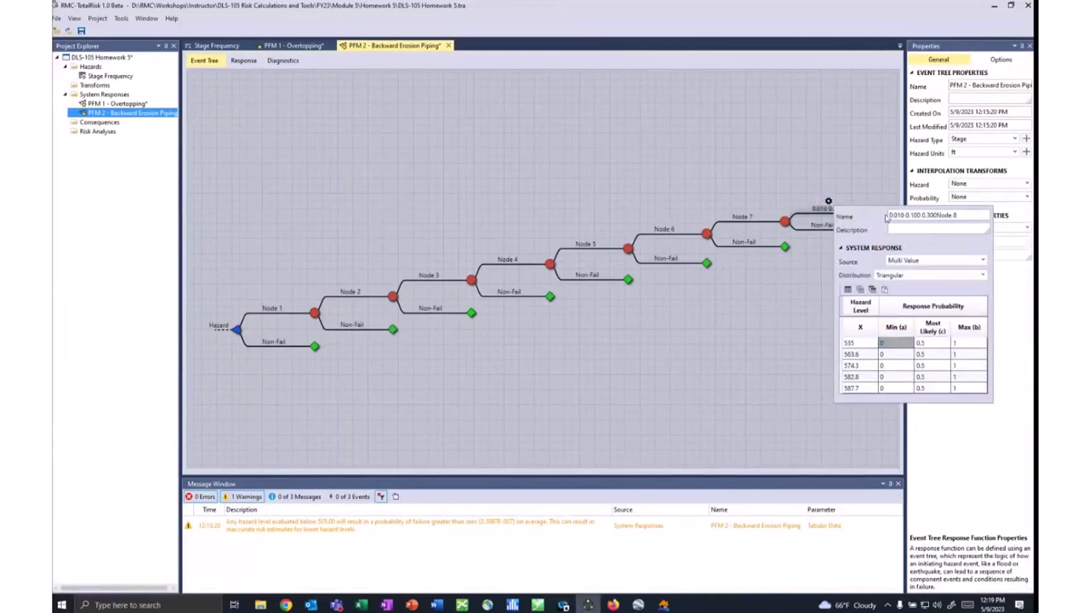
key("shift+Home")
key("BackSpace")
left_click(888, 344)
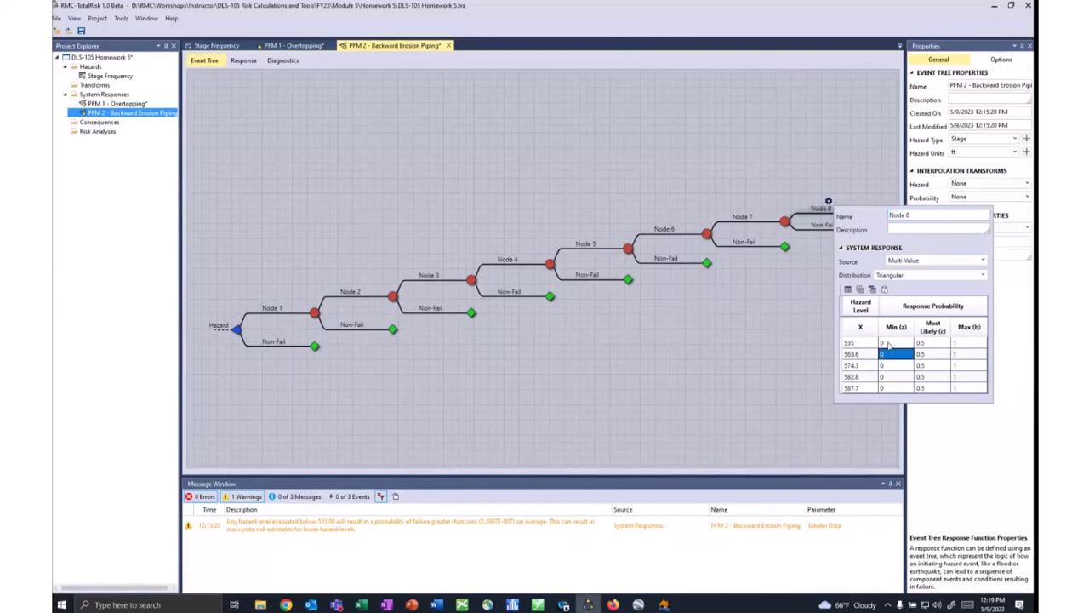
key("ctrl+v")
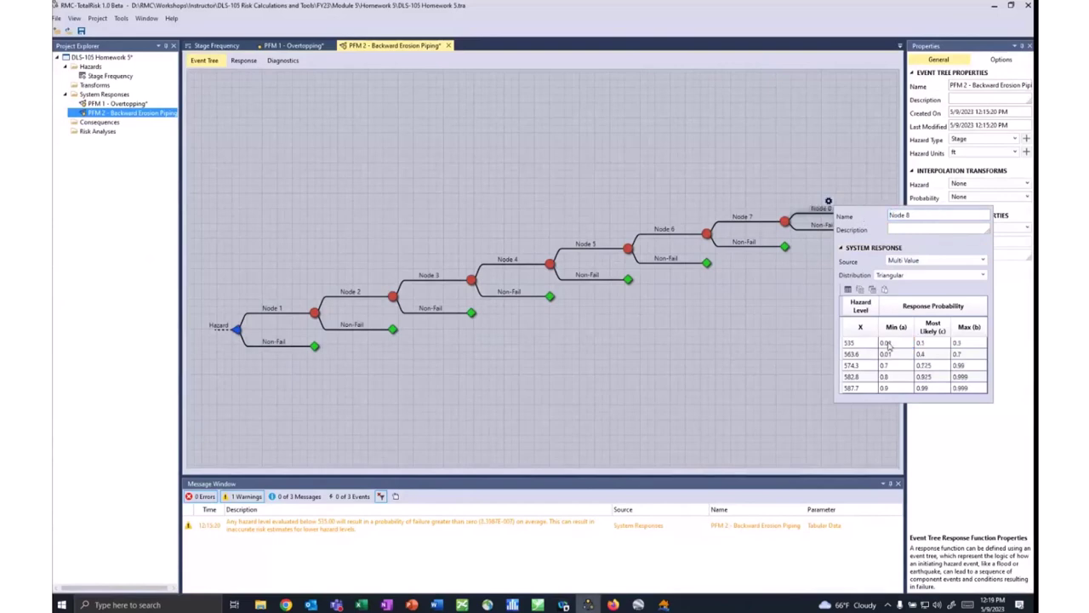
left_click(733, 363)
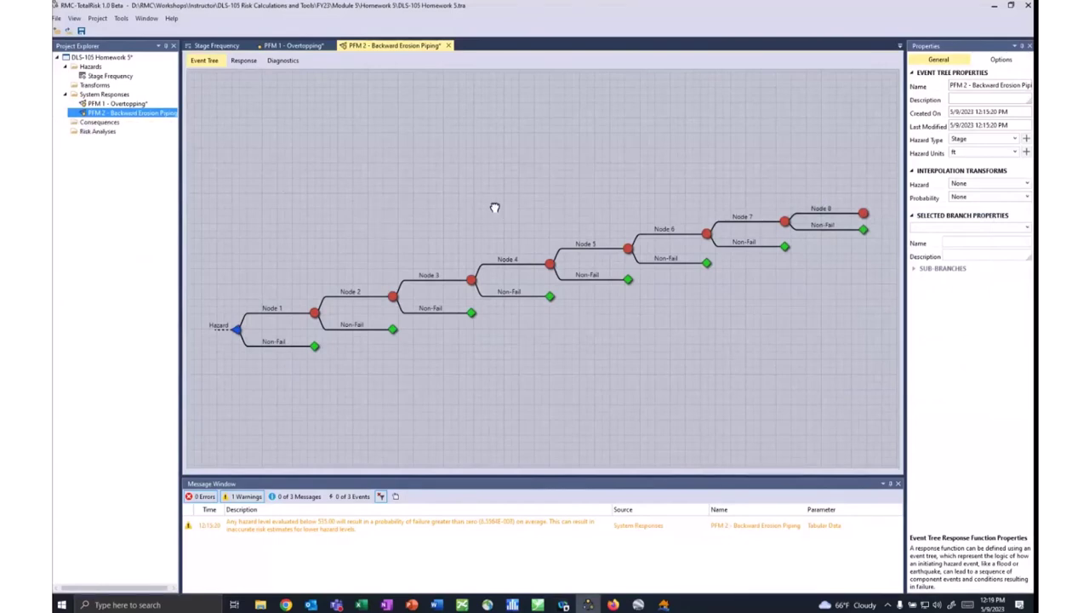
Set the probability interpolation transform of the PFM 2 event tree to Logarithmic.
left_click_drag(496, 207, 491, 203)
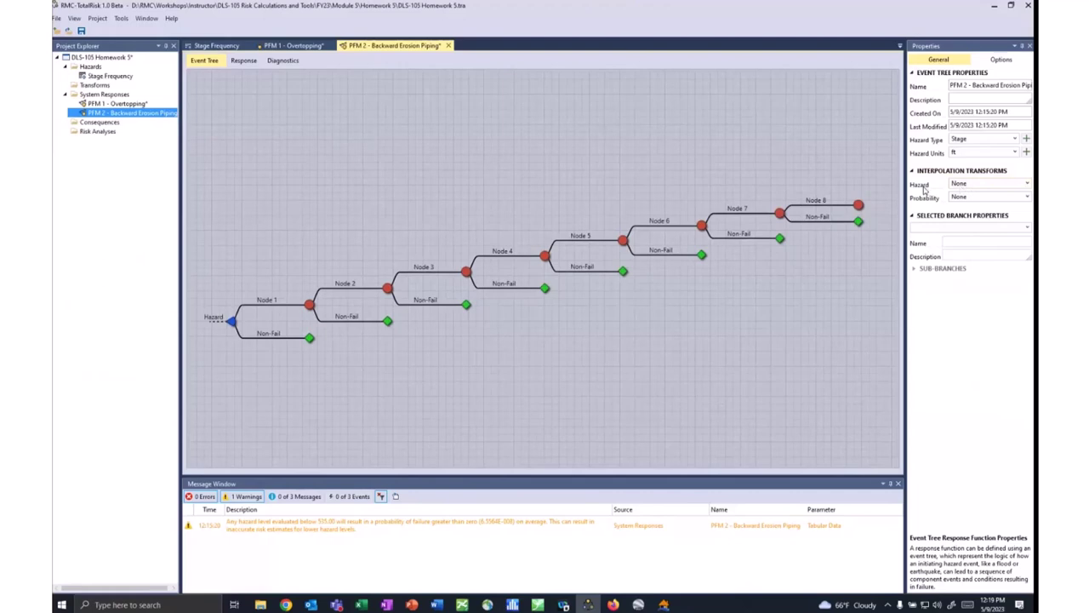
left_click(977, 199)
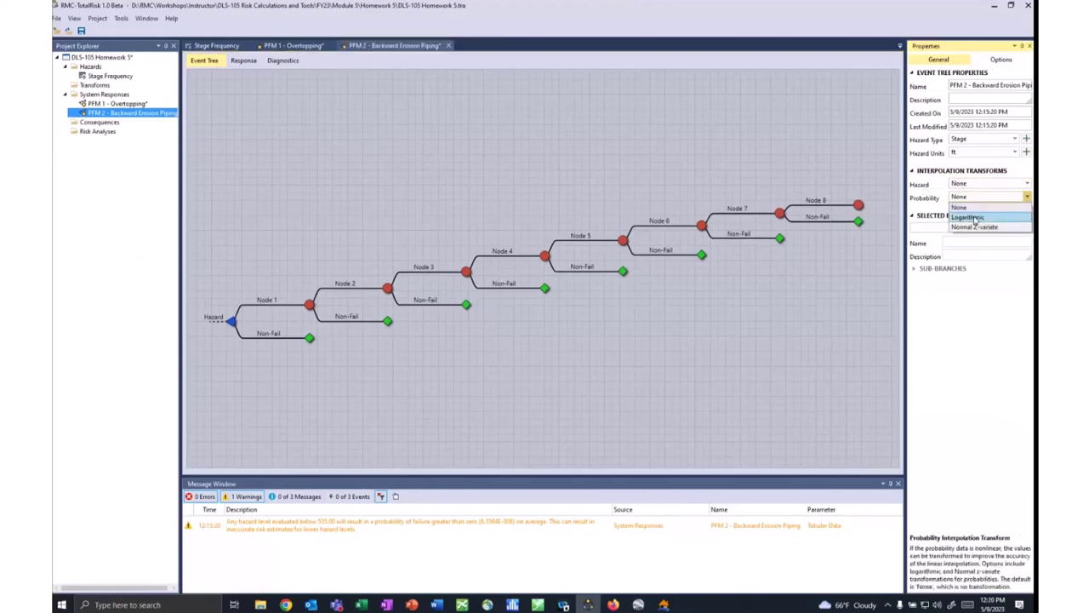
left_click(975, 219)
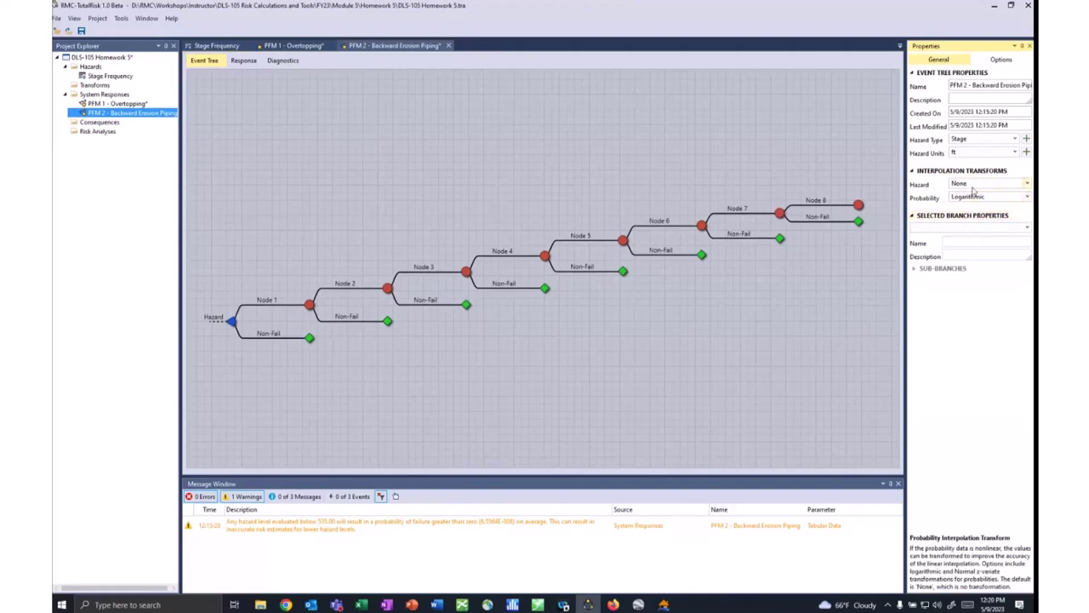
left_click(673, 324)
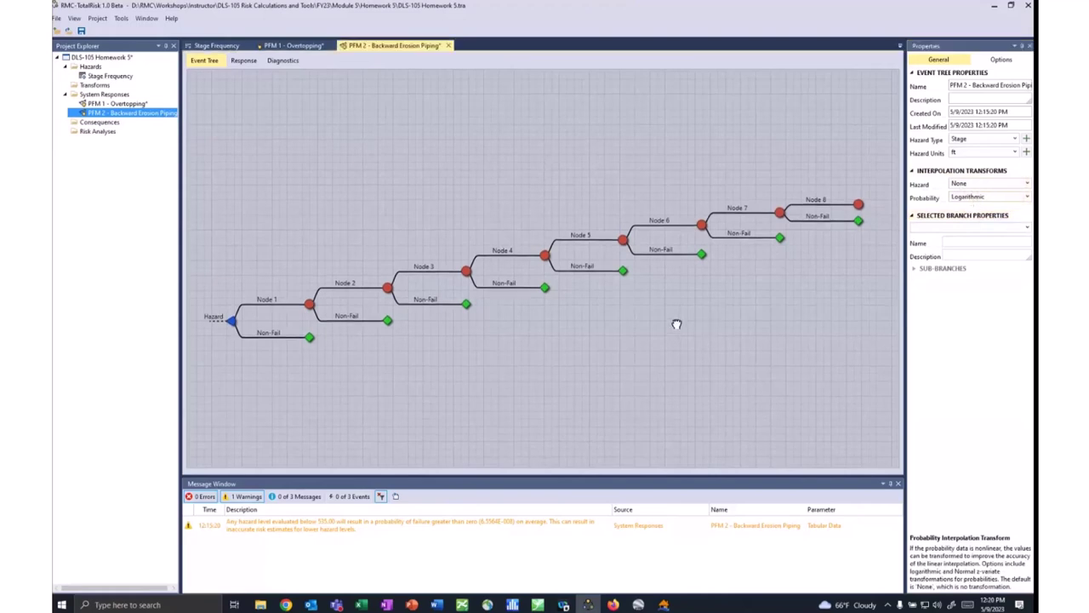
Examine PFM 2's response distribution, reading the mean curve at the 587.7 and 582.8 ft stages, and return to the event tree.
left_click(242, 61)
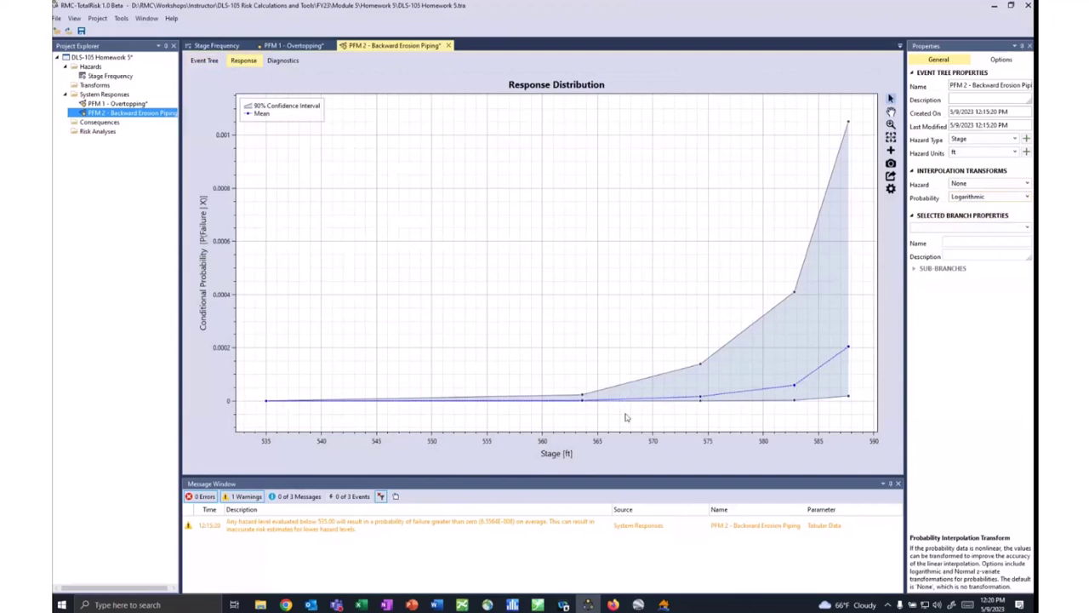
mouse_move(849, 350)
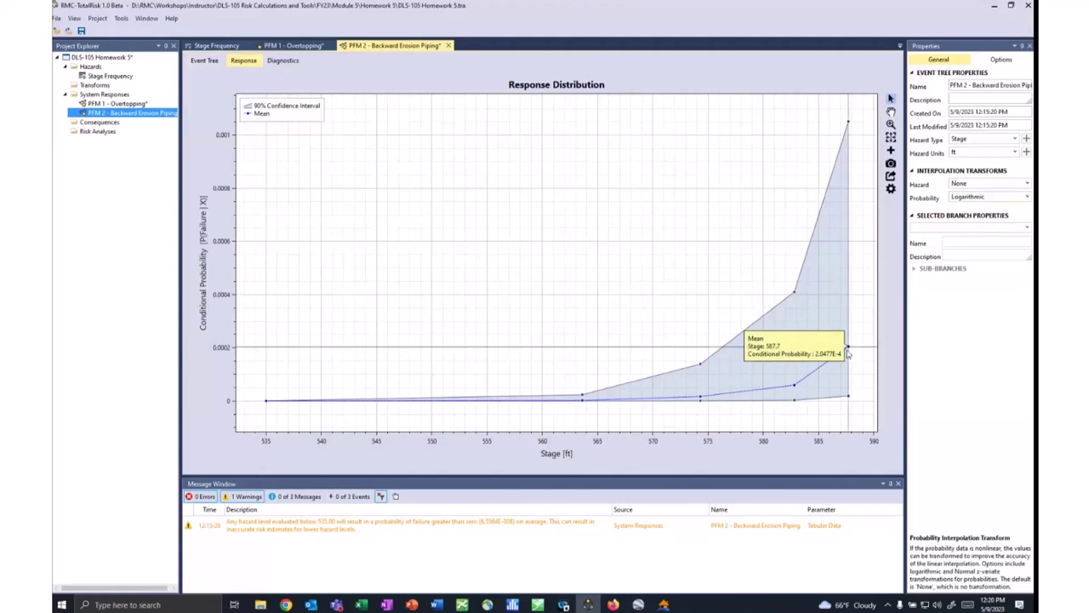
mouse_move(796, 387)
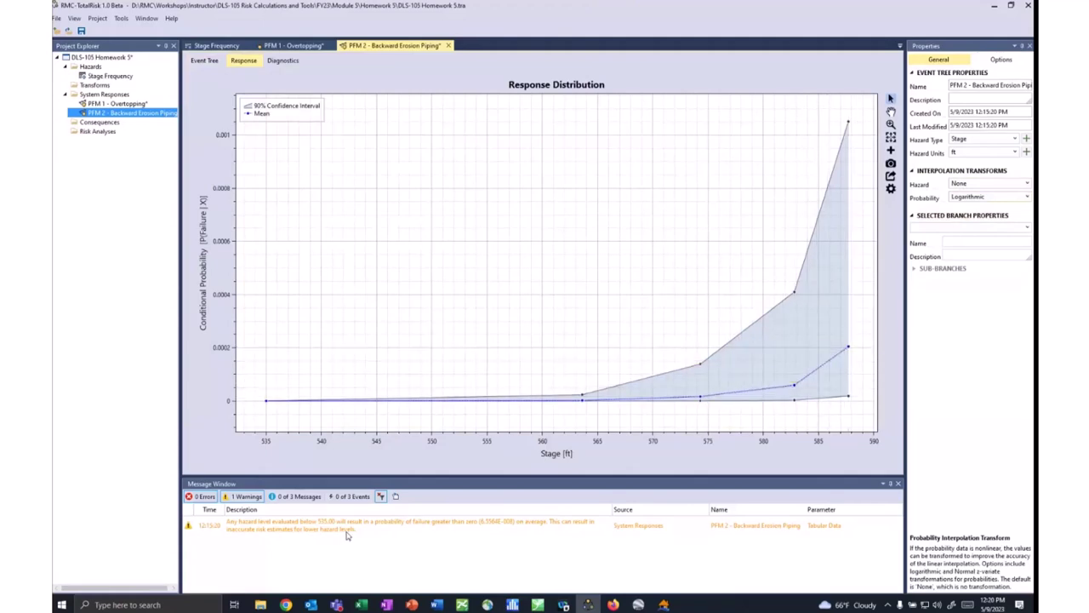
left_click(204, 60)
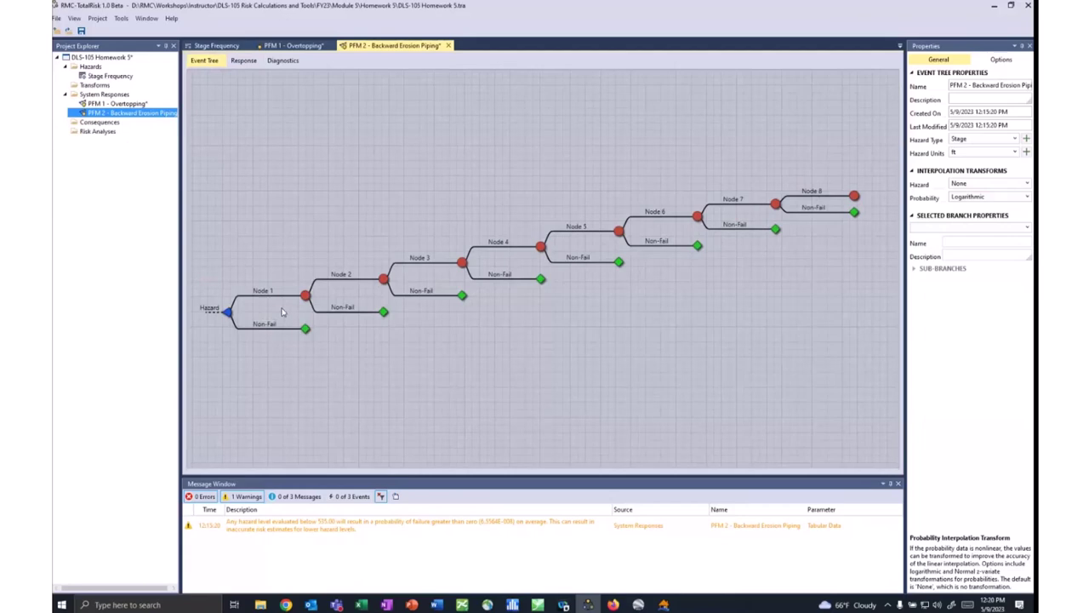
Copy the PFM 2 system response under the name PFM 3 - Concentrated Leak Erosion.
right_click(117, 116)
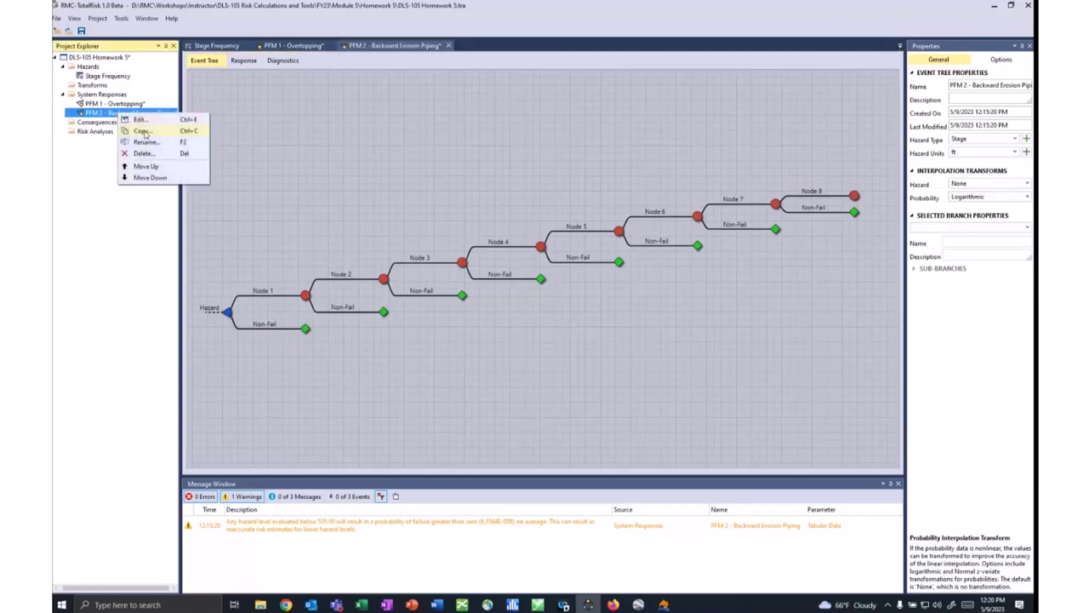
left_click(141, 131)
left_click_drag(568, 285, 442, 294)
type("PFM 3 - Concentrated Leak Eros")
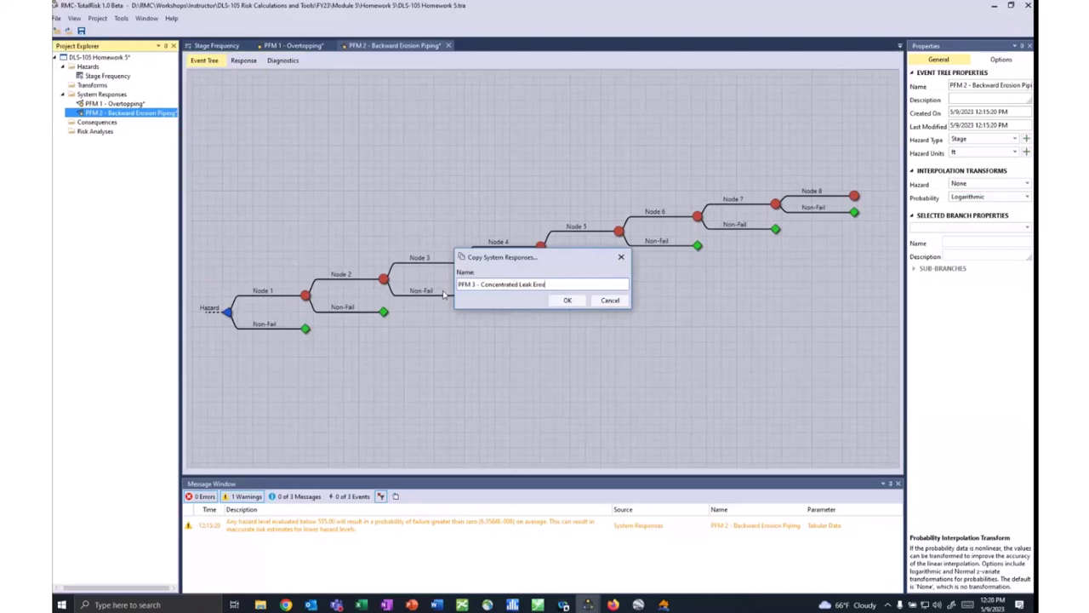
key("Return")
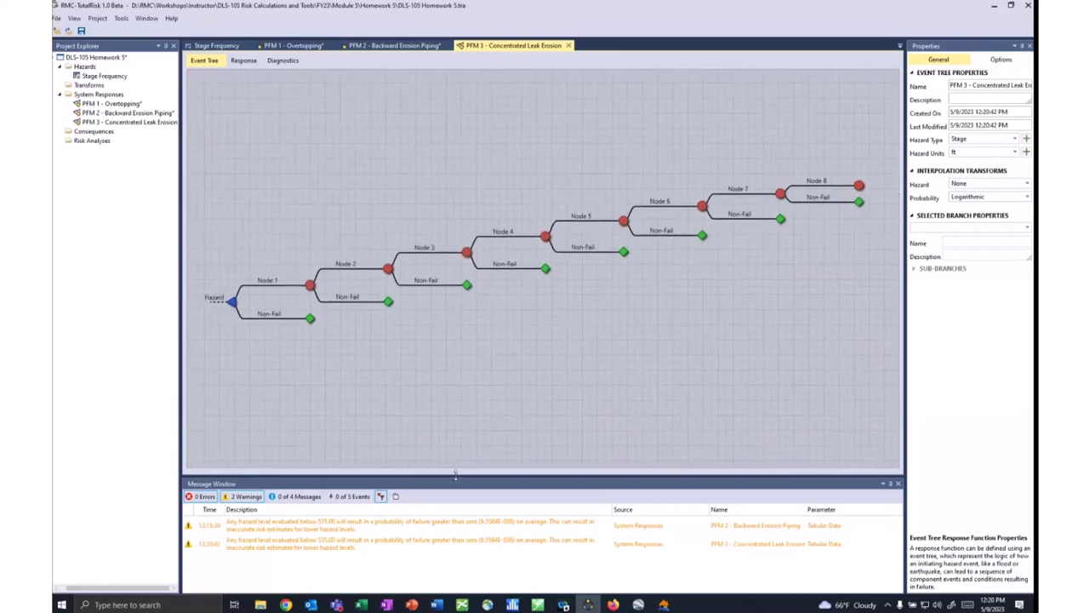
Switch to the Excel workbook and review the PFM 3 concentrated leak erosion estimates for Nodes 1 through 8.
left_click(362, 603)
scroll(327, 364, "down", 7)
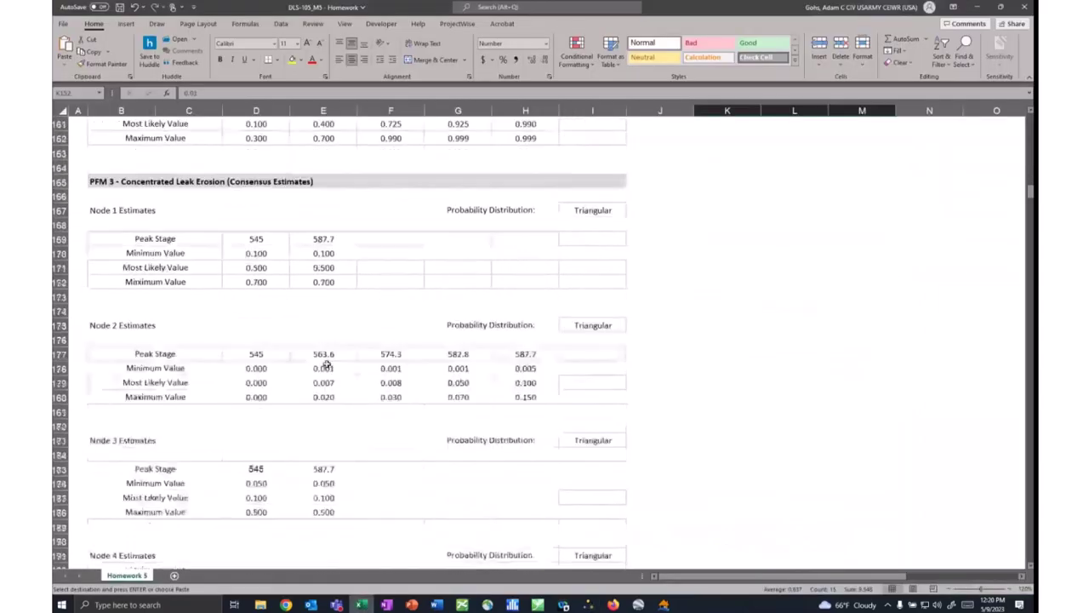
scroll(327, 364, "down", 1)
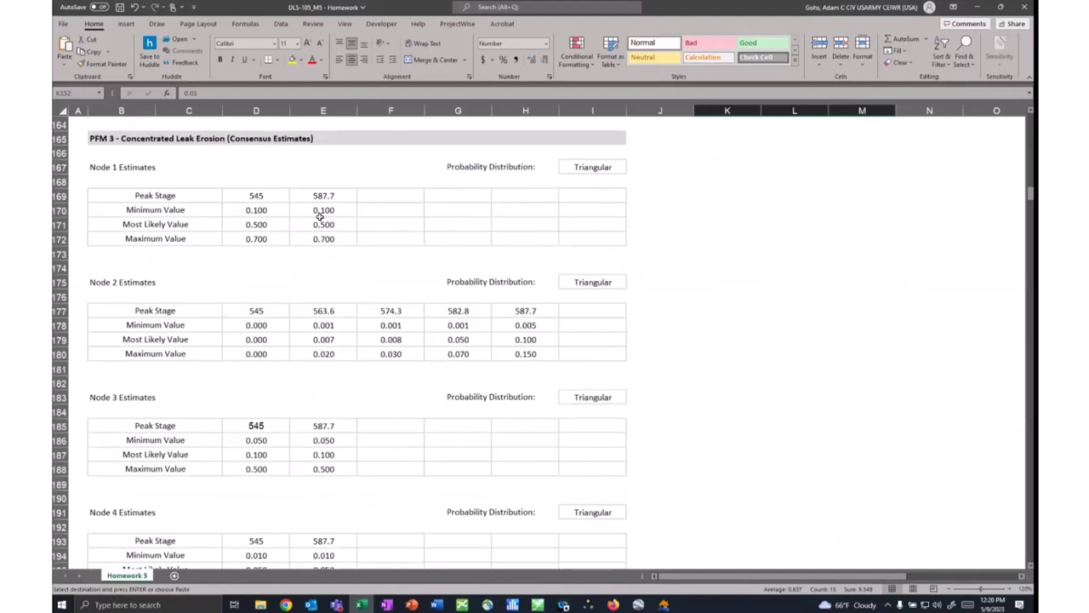
scroll(320, 230, "down", 1)
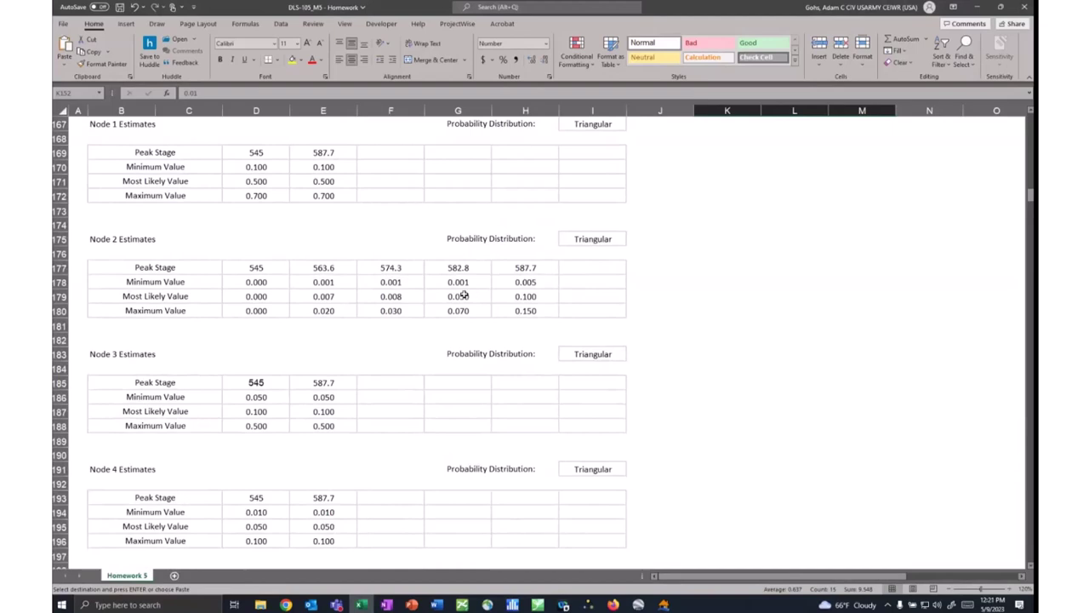
scroll(370, 292, "down", 10)
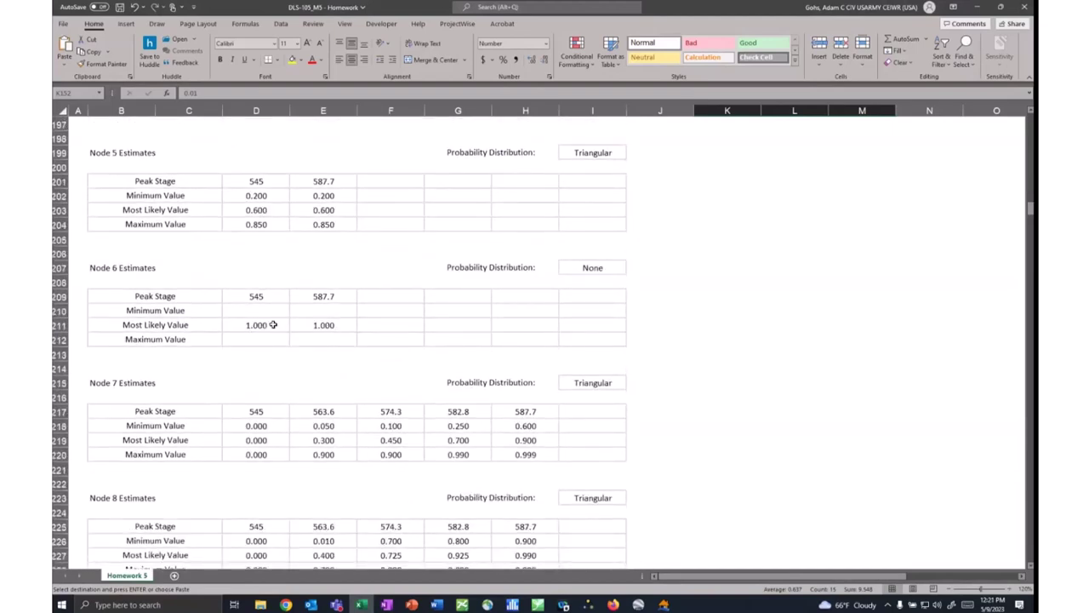
Recheck the PFM 3 stages and distribution types per node in the workbook and compare Node 1's settings in RMC-TotalRisk.
scroll(273, 325, "down", 6)
scroll(275, 324, "up", 10)
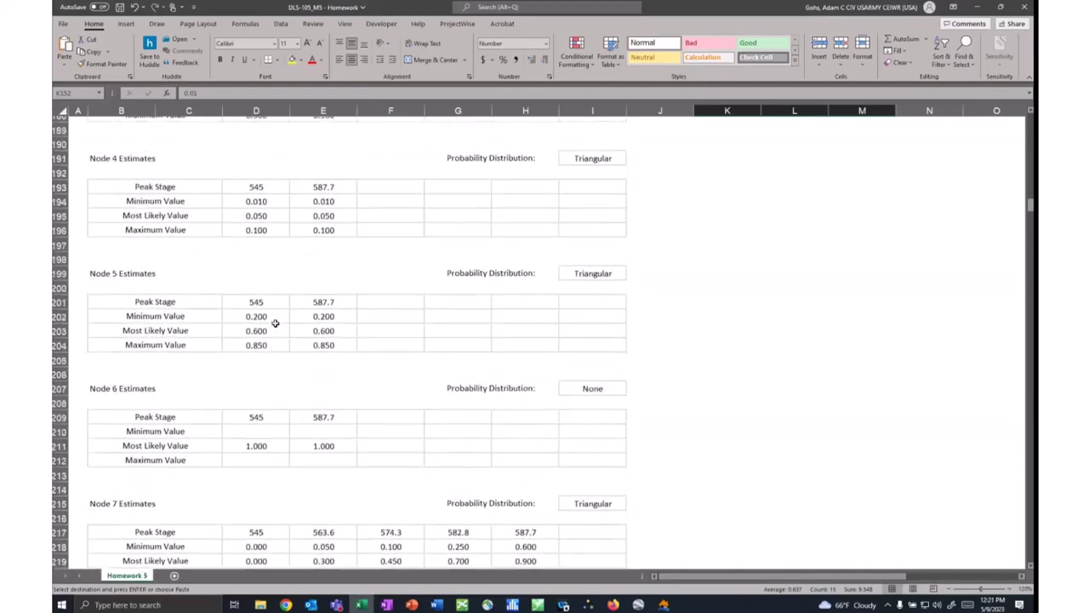
scroll(275, 323, "up", 6)
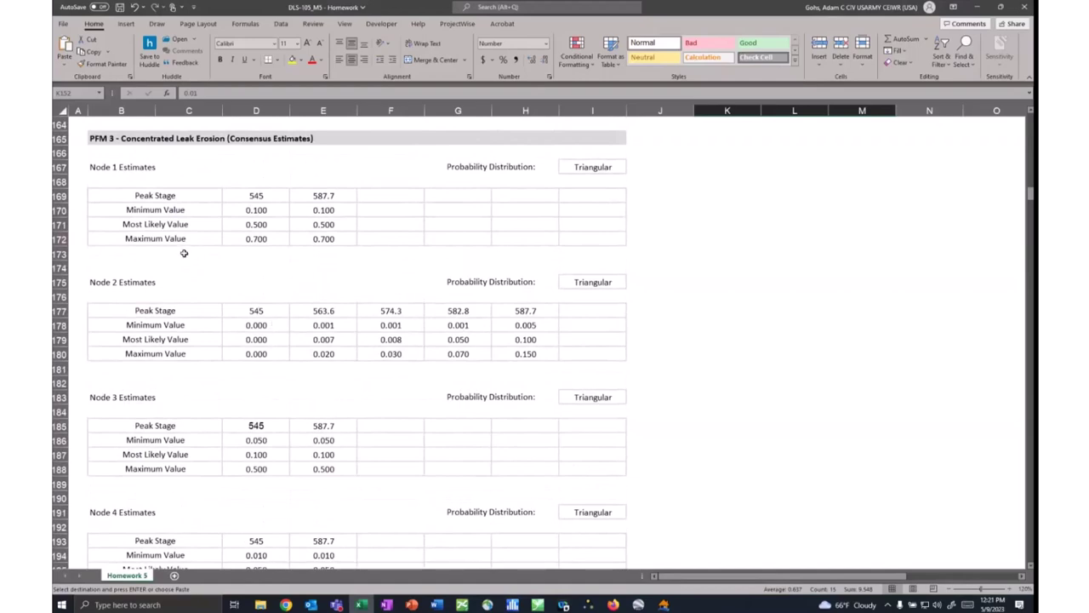
scroll(142, 192, "down", 2)
scroll(197, 333, "down", 6)
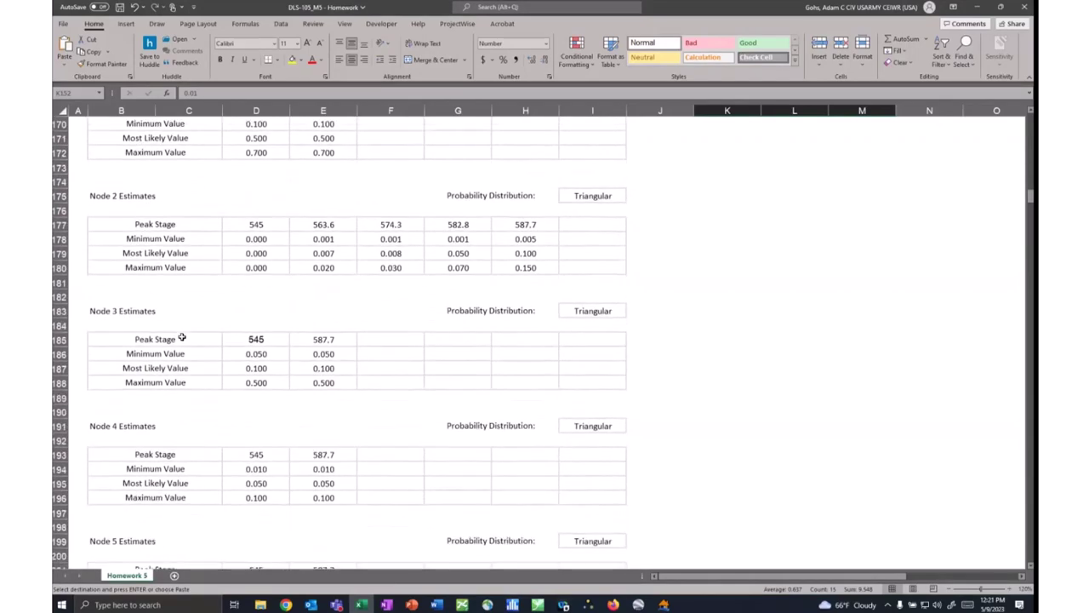
scroll(196, 334, "down", 3)
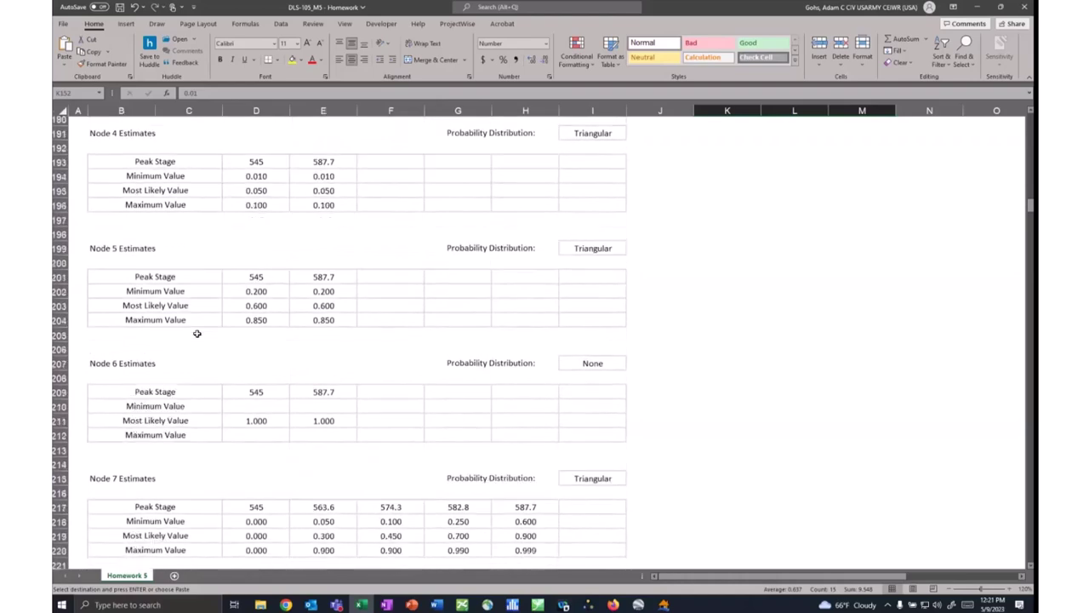
scroll(207, 286, "up", 2)
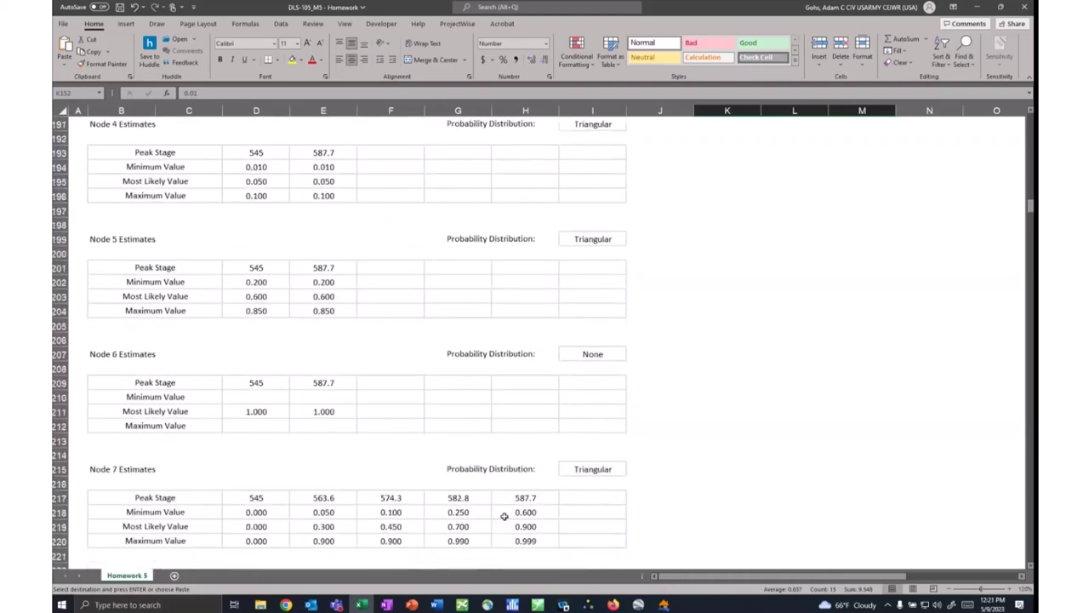
left_click(587, 605)
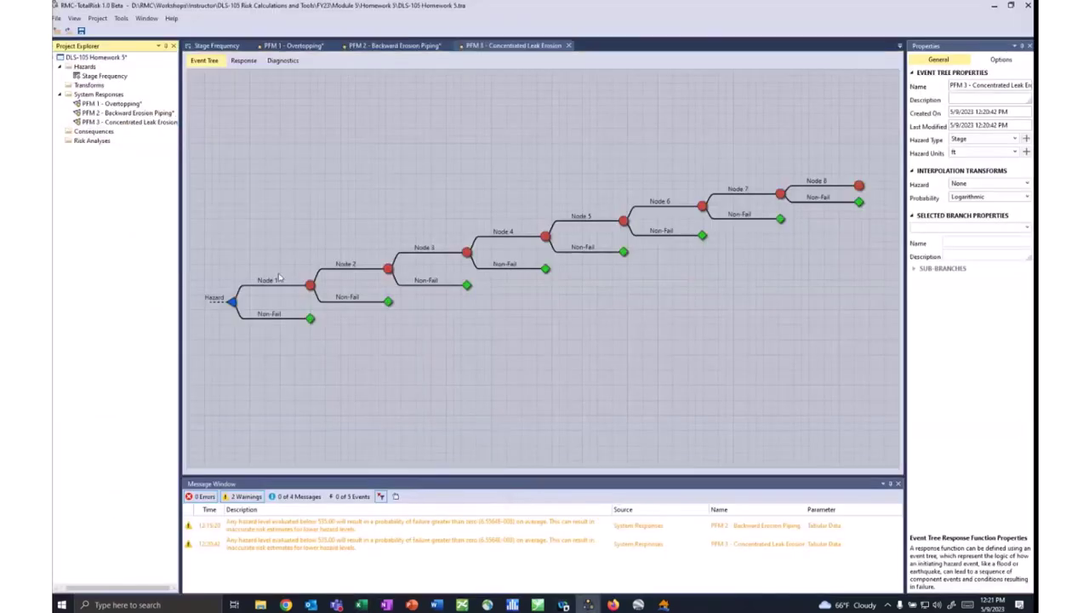
left_click(273, 277)
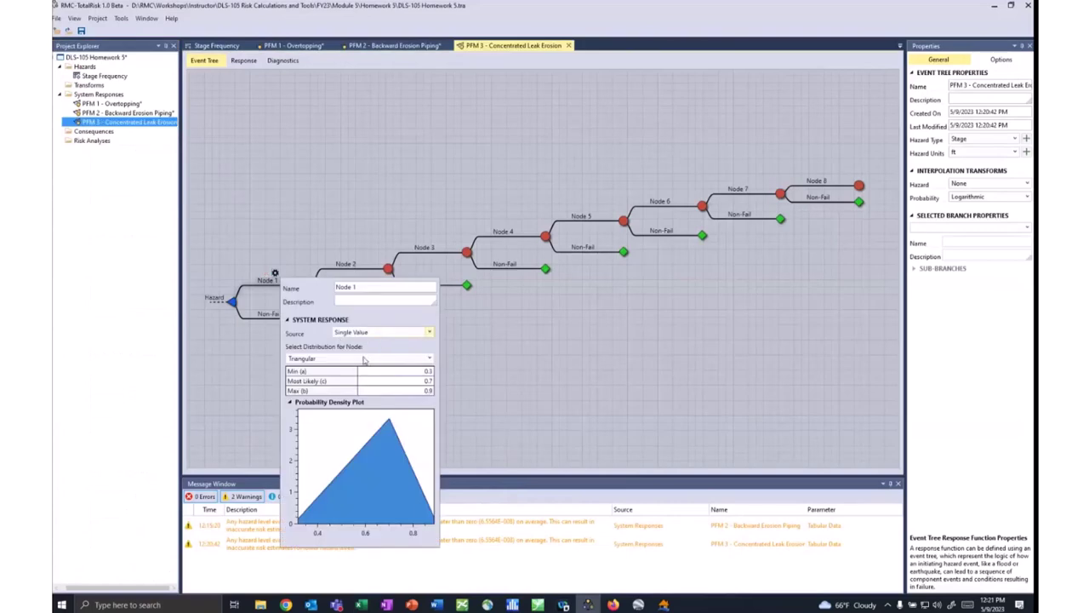
Set Node 3 of the PFM 3 event tree to a Single Value source with a Triangular distribution.
left_click(432, 241)
left_click(527, 299)
left_click(521, 312)
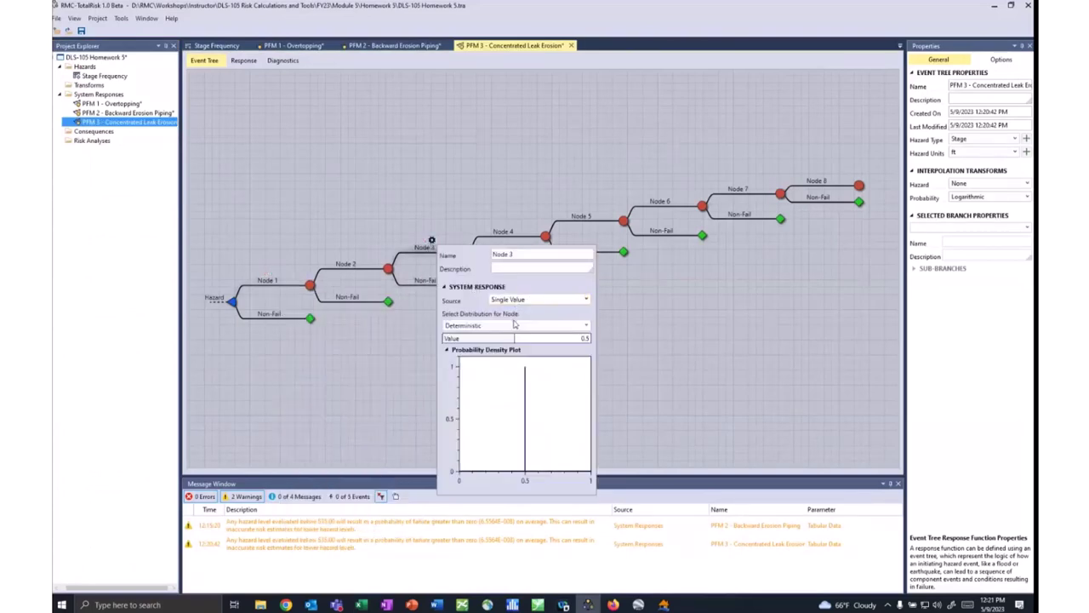
left_click(583, 322)
left_click(498, 396)
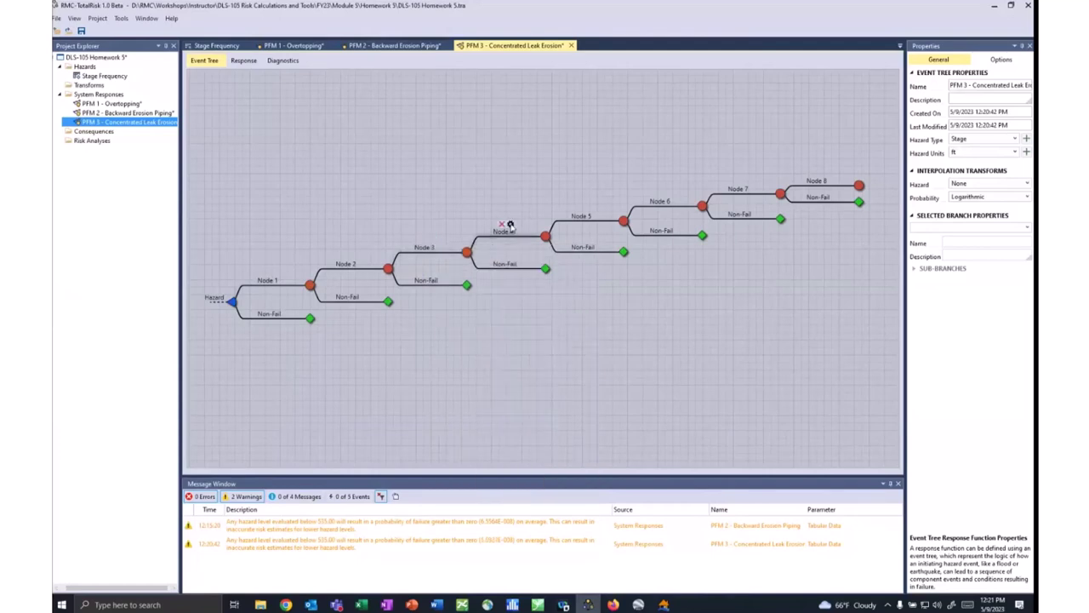
Set Node 4 of the PFM 3 event tree to a Single Value source with a Triangular distribution.
left_click(511, 225)
left_click(595, 284)
left_click(582, 291)
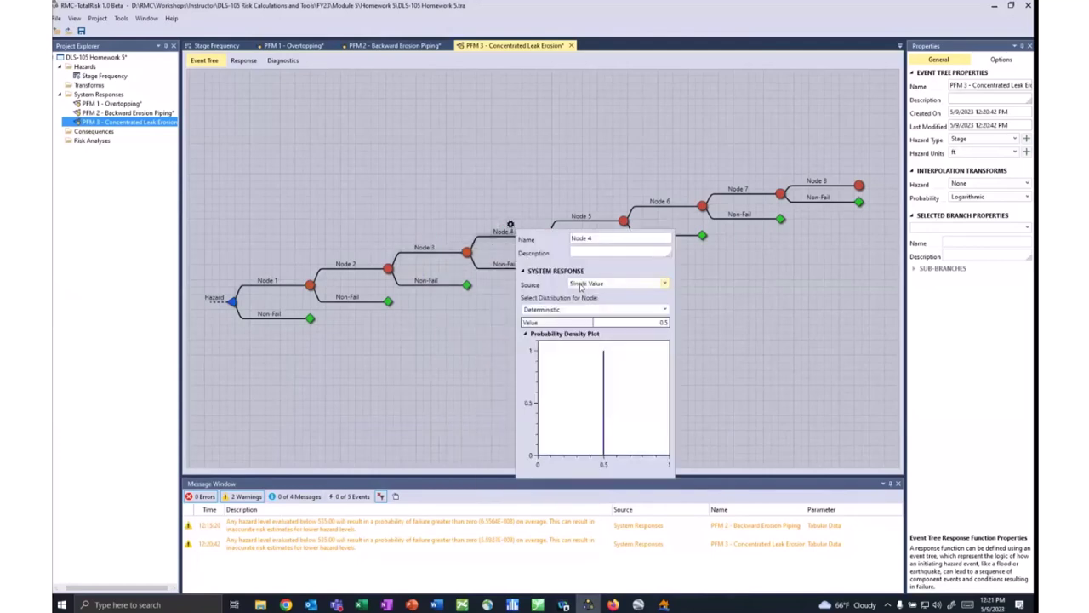
left_click(582, 311)
left_click(549, 383)
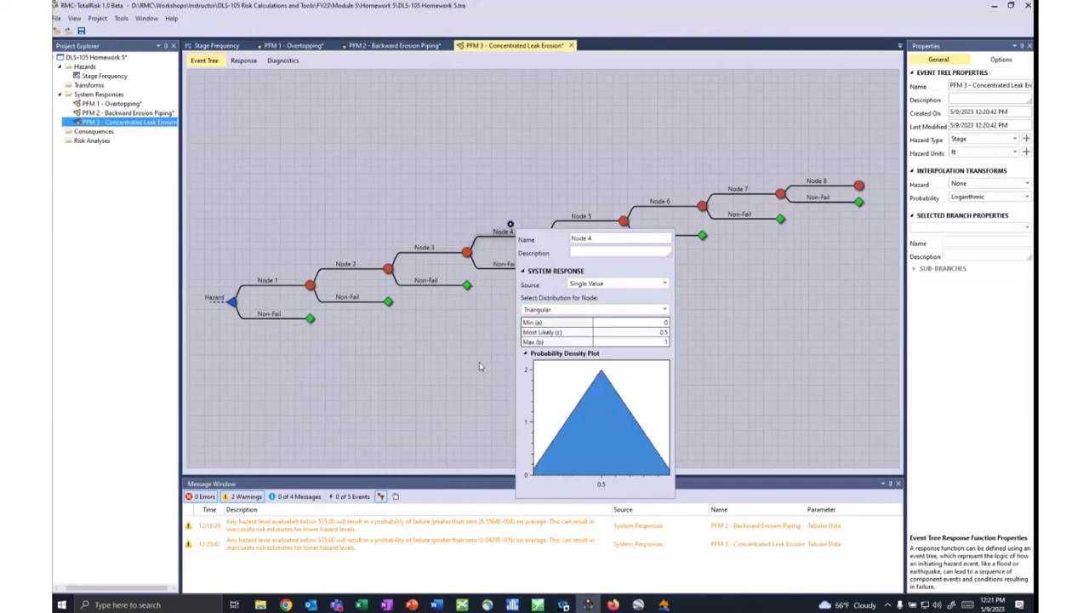
Check the source and distribution settings of Nodes 5 and 6 against the Excel workbook estimates.
left_click(588, 208)
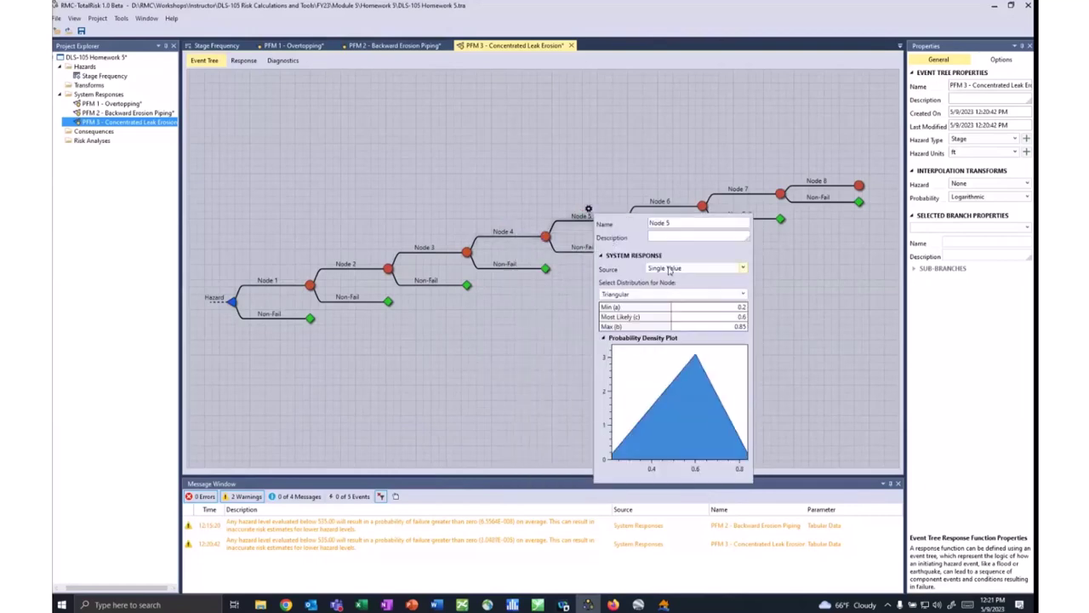
left_click(535, 485)
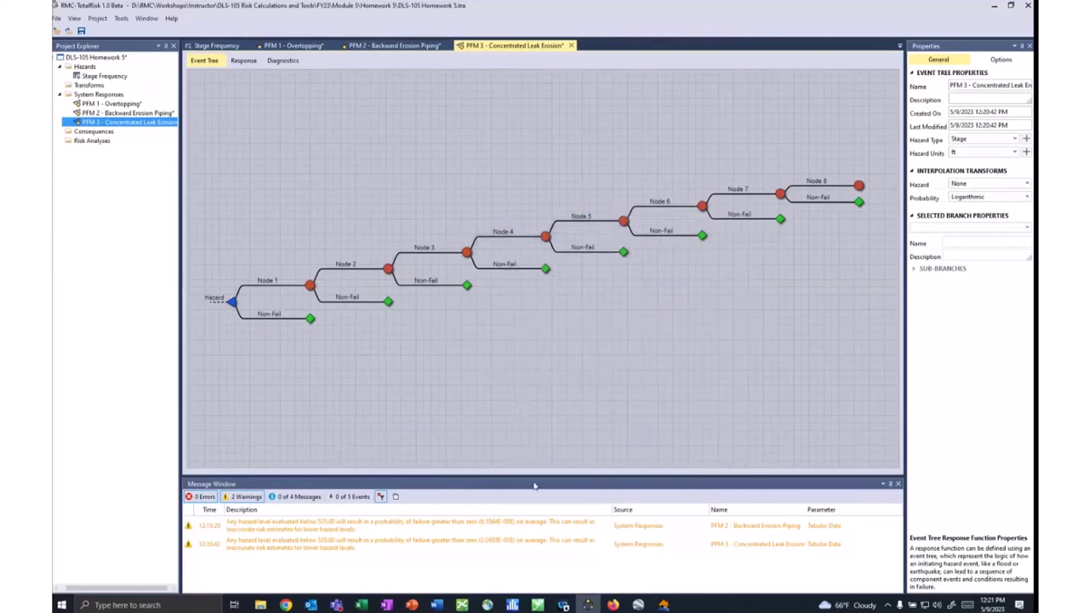
left_click(361, 605)
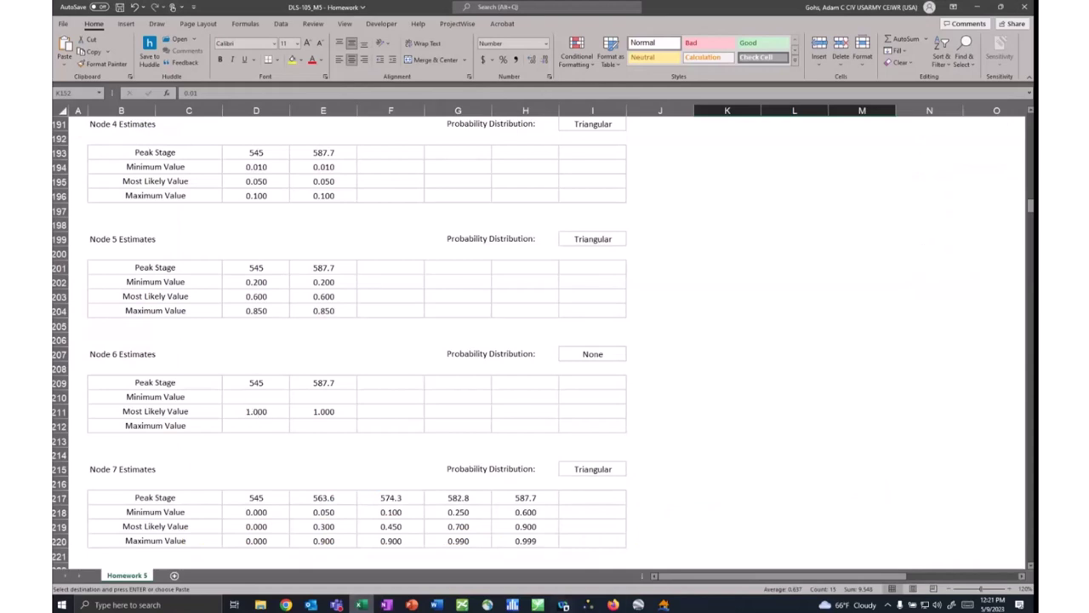
left_click(588, 604)
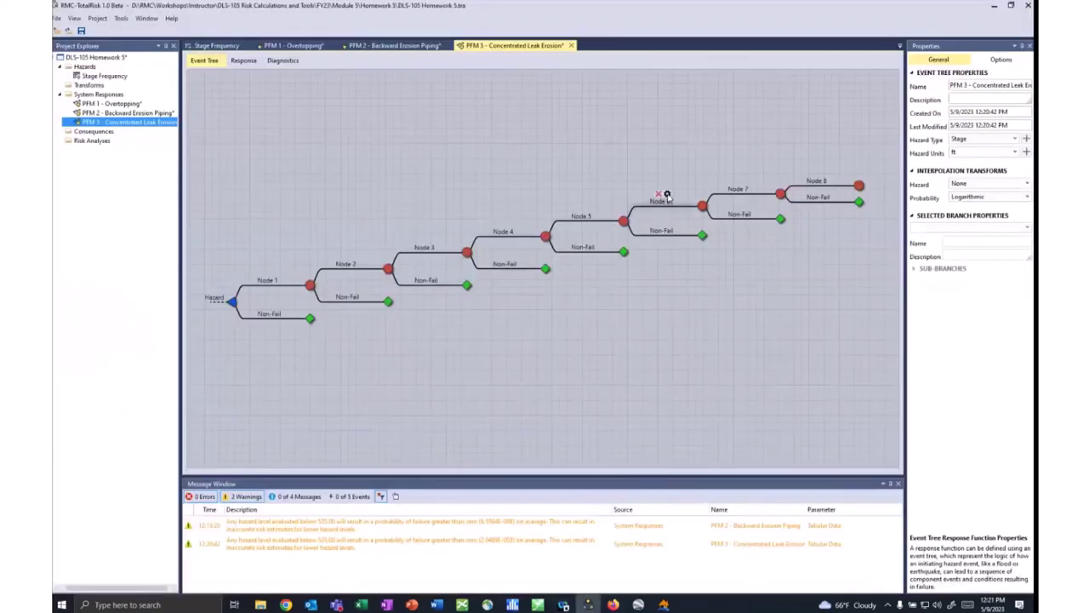
left_click(668, 197)
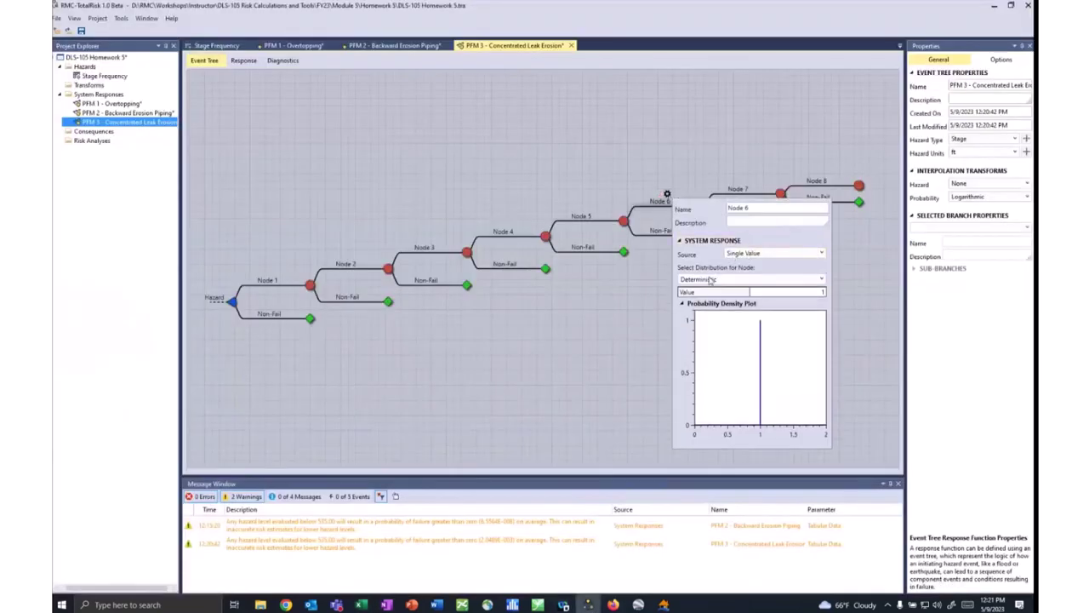
left_click(477, 356)
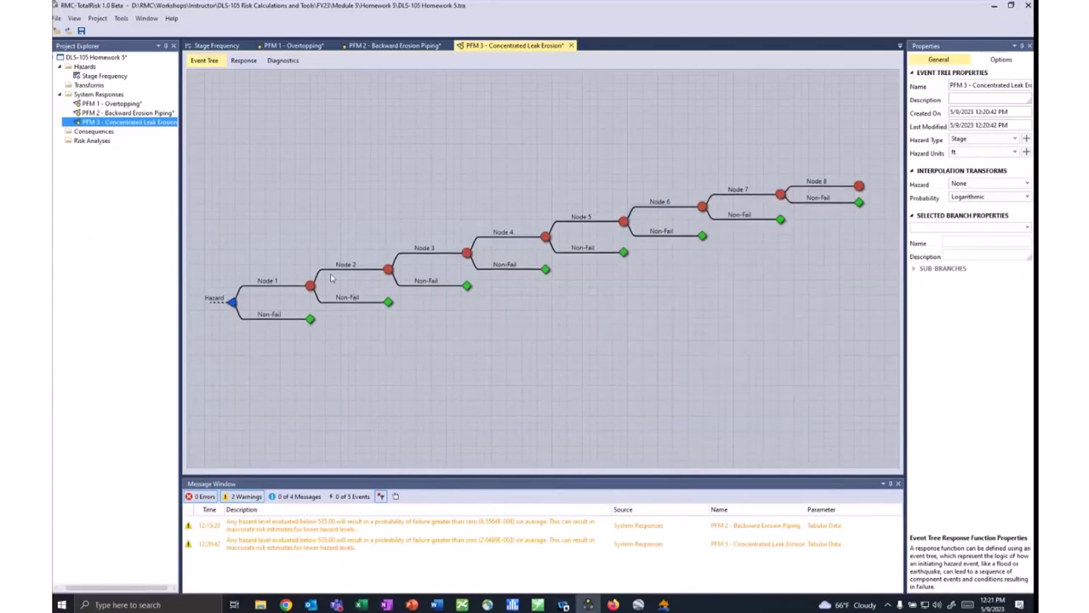
Set Node 2 to a Multi Value source with a Triangular distribution and switch back to the Excel workbook.
left_click(352, 257)
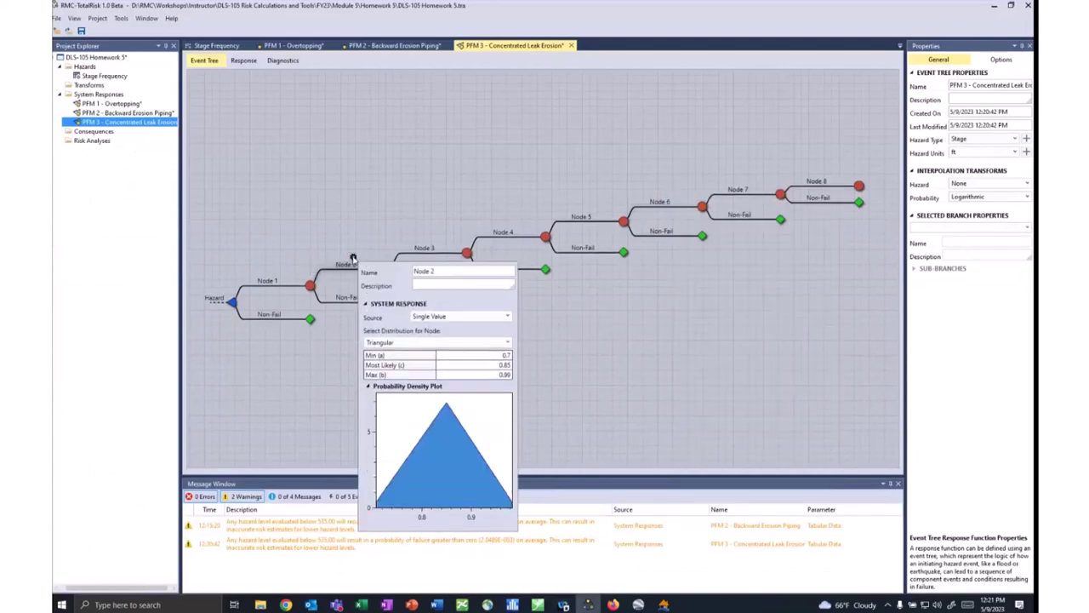
left_click(452, 317)
left_click(440, 337)
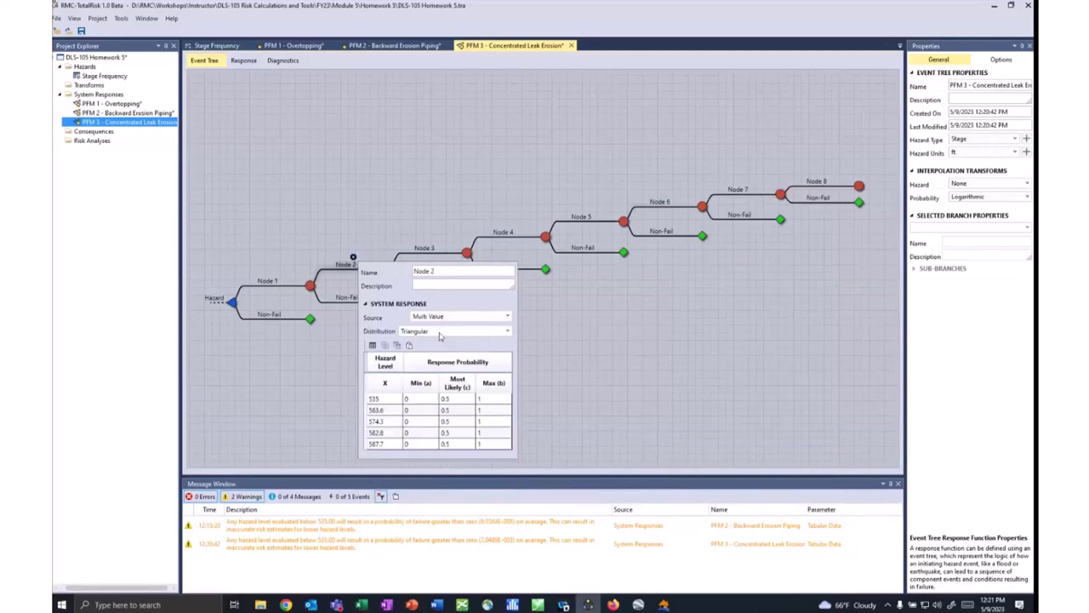
left_click(440, 333)
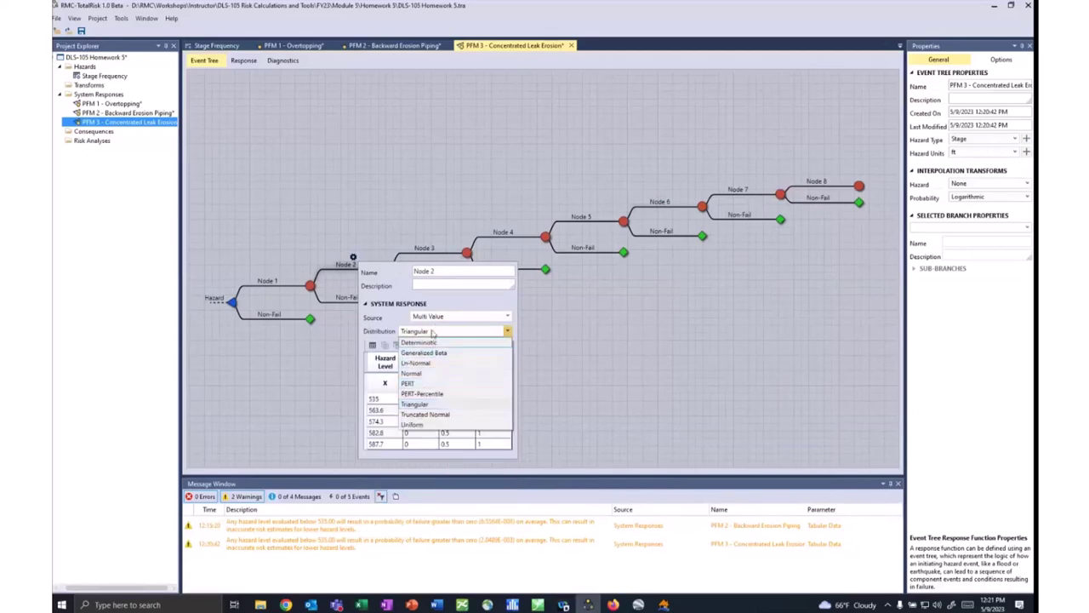
left_click(420, 407)
left_click(311, 390)
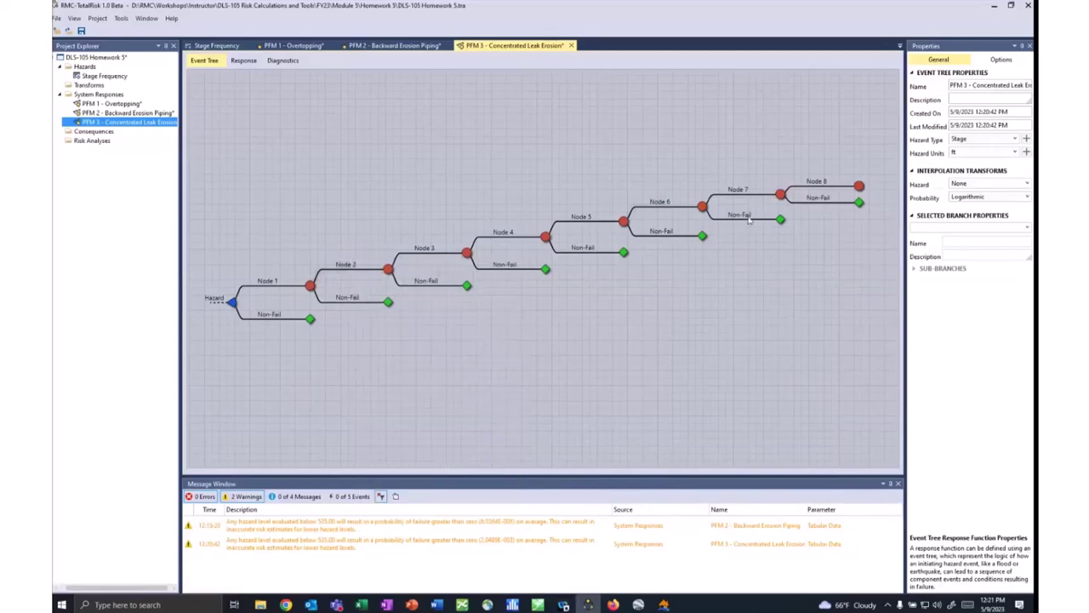
left_click(361, 605)
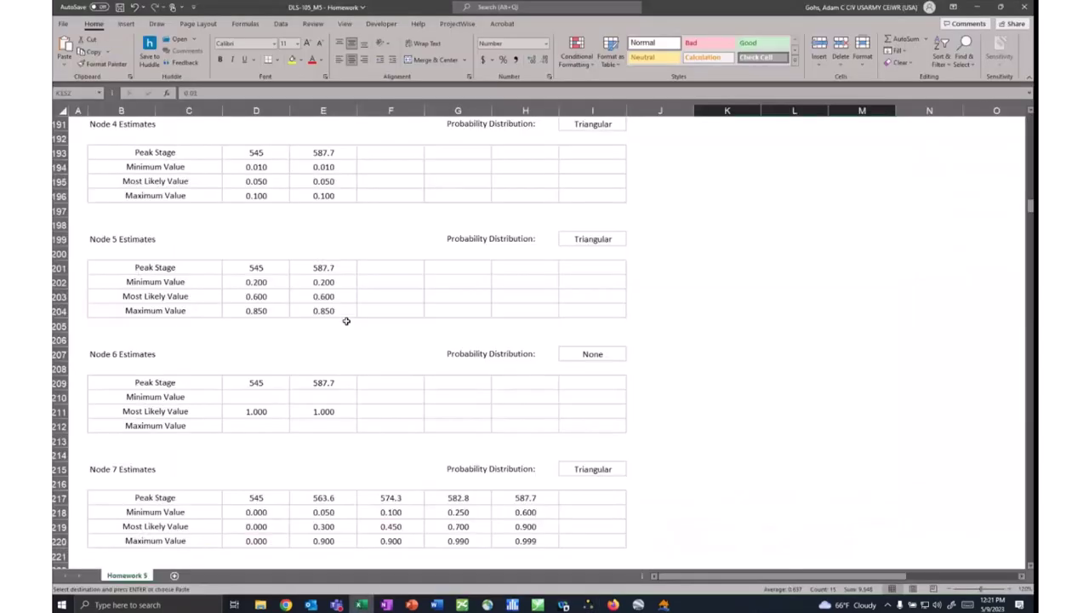
Copy PFM 3's Node 1 minimum, most likely and maximum values (0.100, 0.500, 0.700) from Excel into Node 1's triangular distribution in RMC-TotalRisk.
scroll(347, 326, "up", 6)
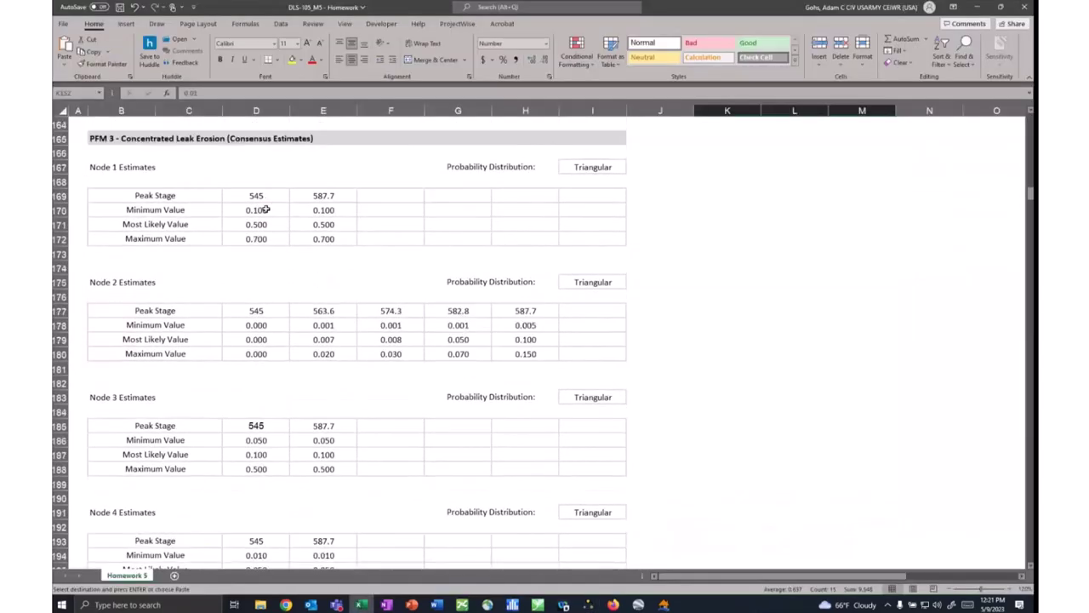
left_click_drag(260, 212, 264, 238)
key("ctrl+c")
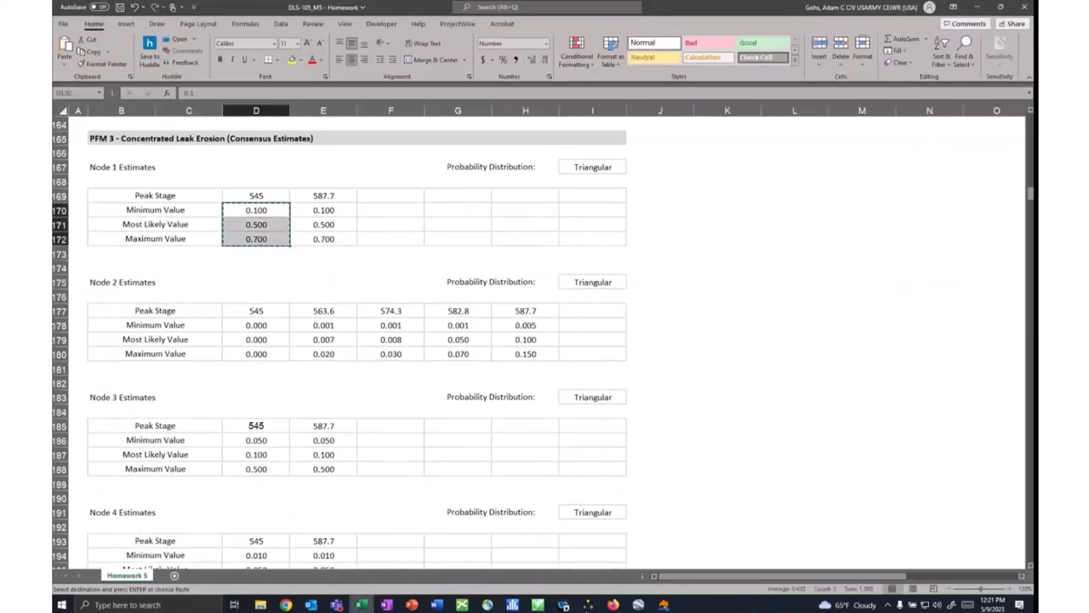
left_click(588, 604)
left_click(275, 275)
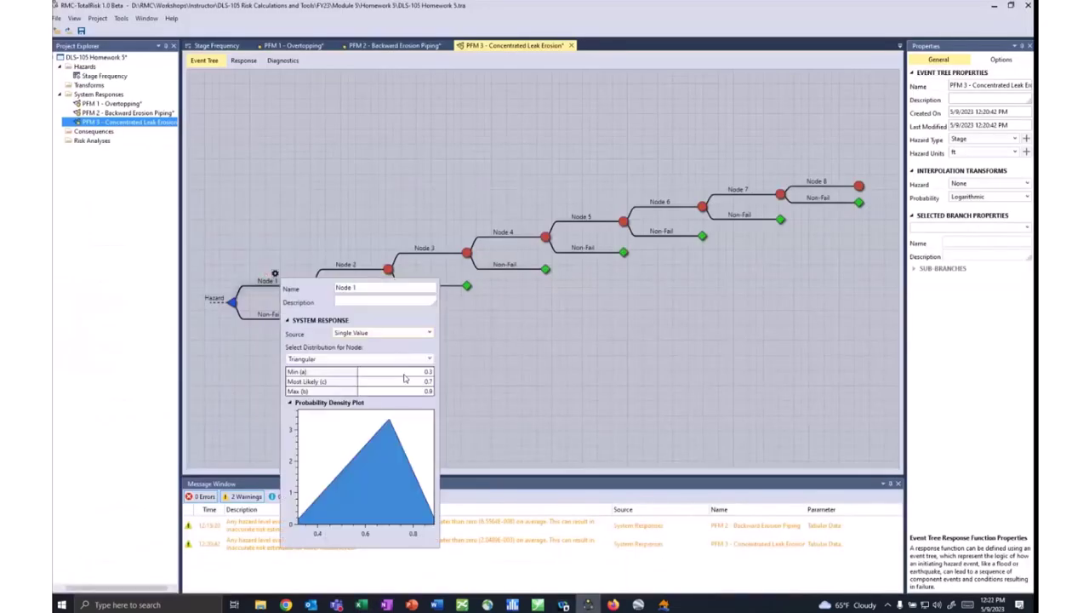
left_click(495, 374)
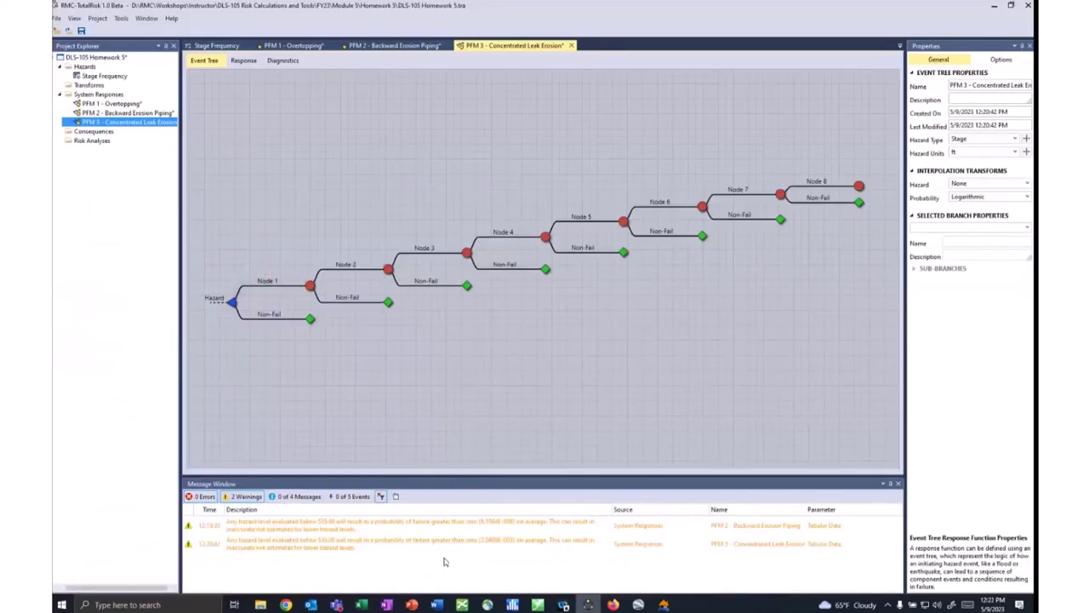
In the Excel workbook, paste the Node 2 estimates D178:H180 transposed at K173 and copy the transposed block.
left_click(360, 602)
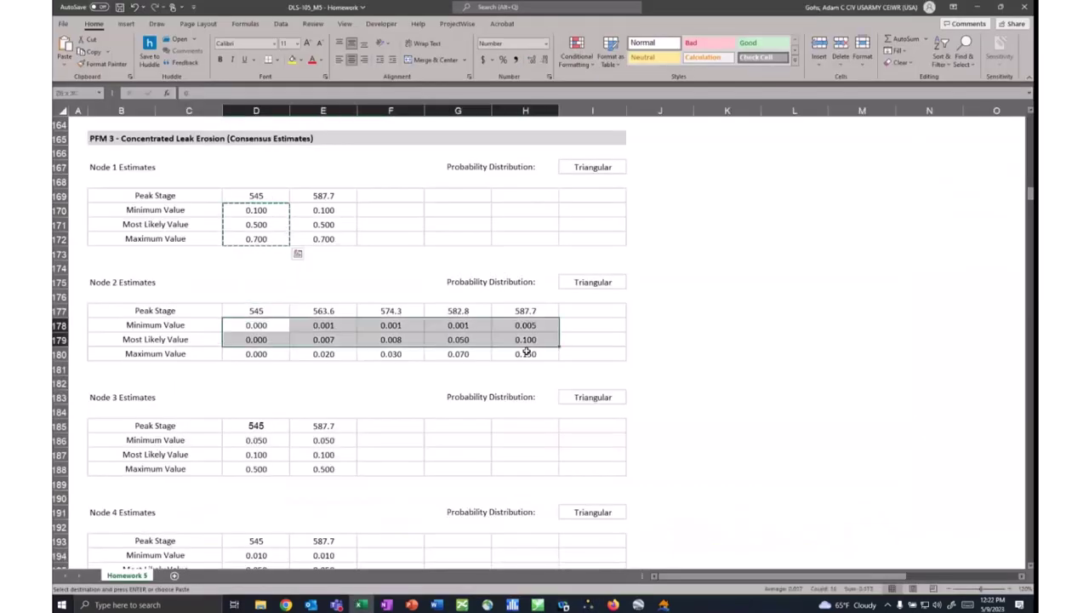
left_click(526, 353, "shift")
key("ctrl+c")
left_click(728, 252)
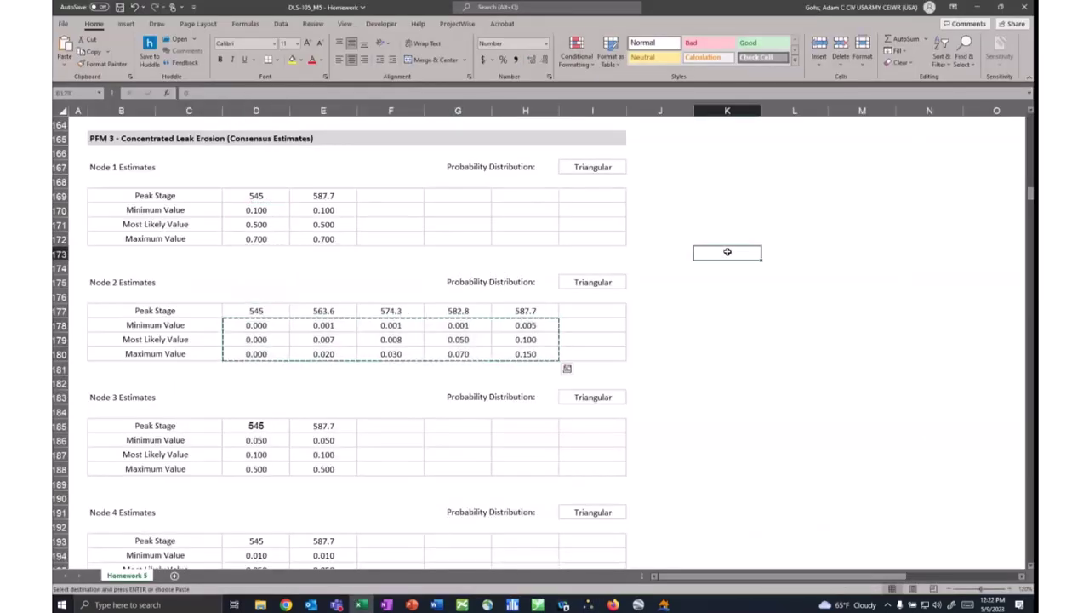
right_click(728, 252)
left_click(787, 300)
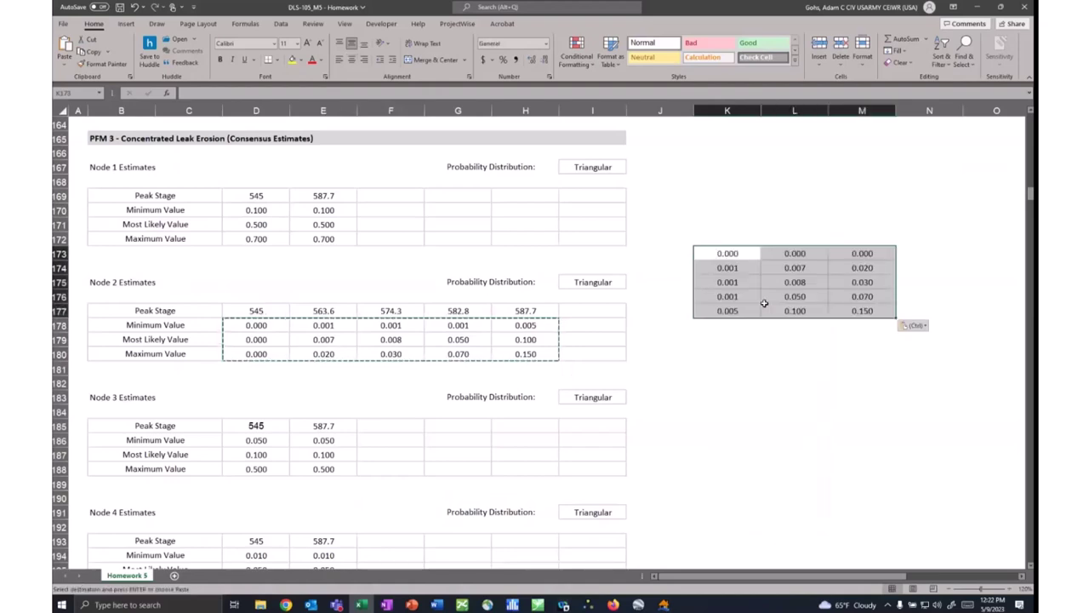
key("ctrl+c")
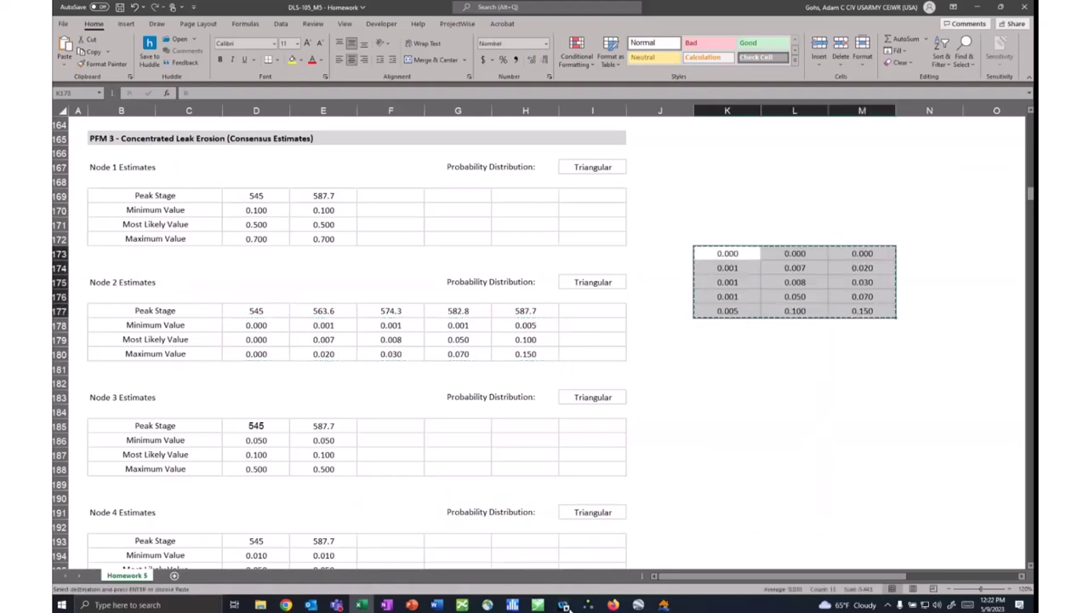
Switch to RMC-TotalRisk and paste the transposed estimates into Node 2's multi-value response probability table.
key("alt+Tab")
left_click(353, 257)
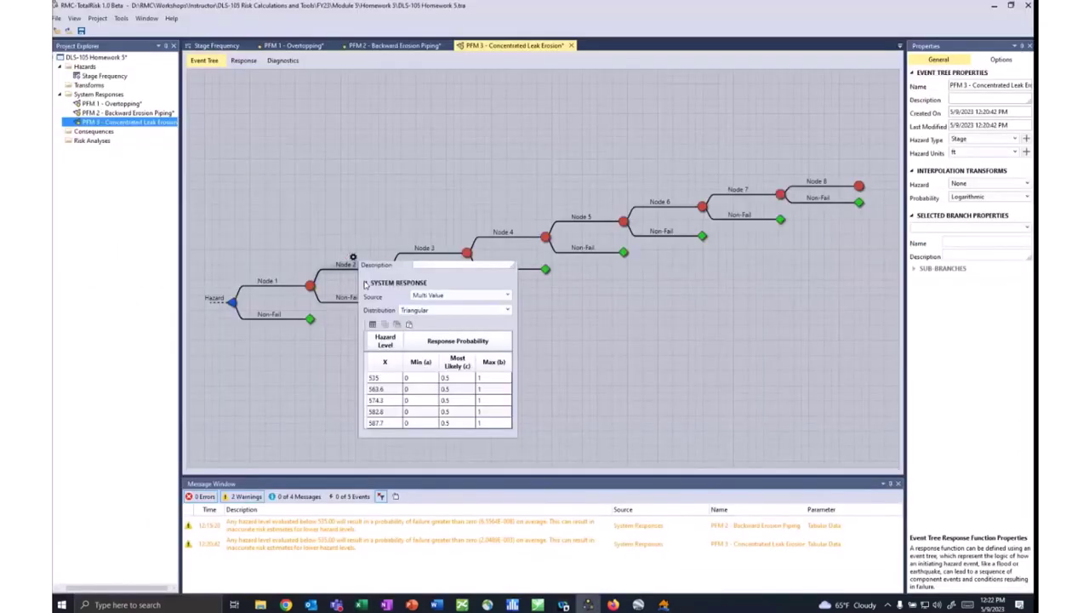
left_click(411, 400)
key("ctrl+v")
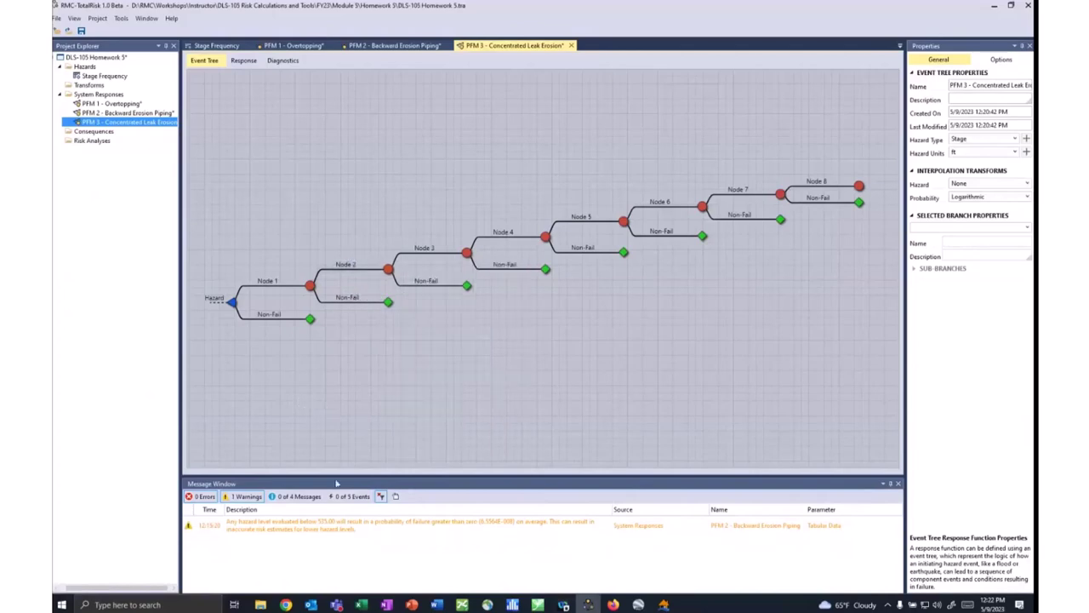
Copy the Node 3 estimates (0.050, 0.100, 0.500) from Excel into Node 3's triangular distribution in RMC-TotalRisk.
left_click(361, 605)
scroll(287, 394, "down", 3)
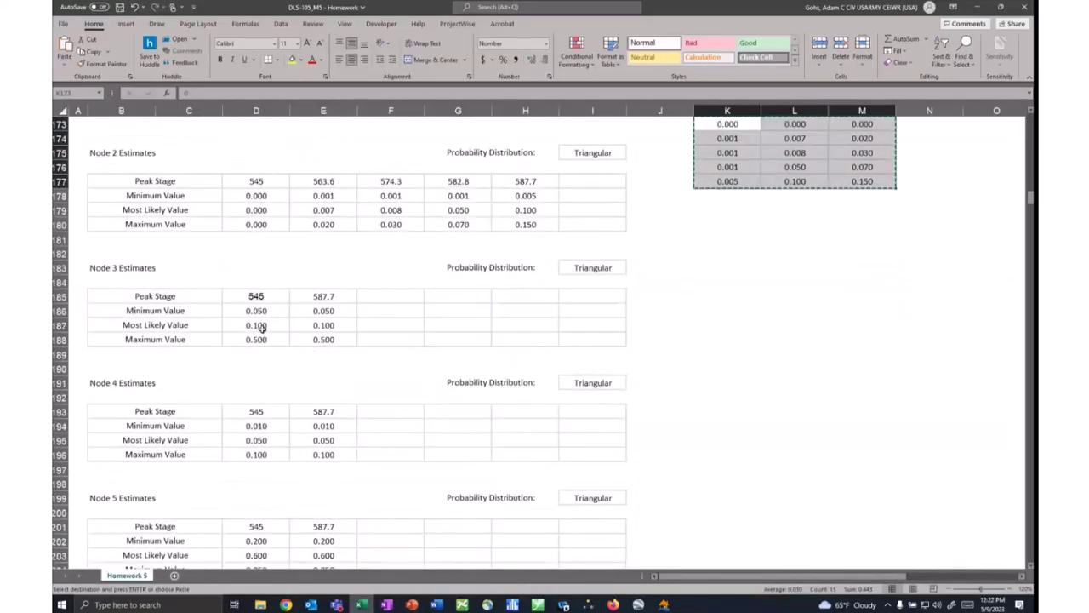
left_click_drag(256, 311, 257, 340)
key("ctrl+c")
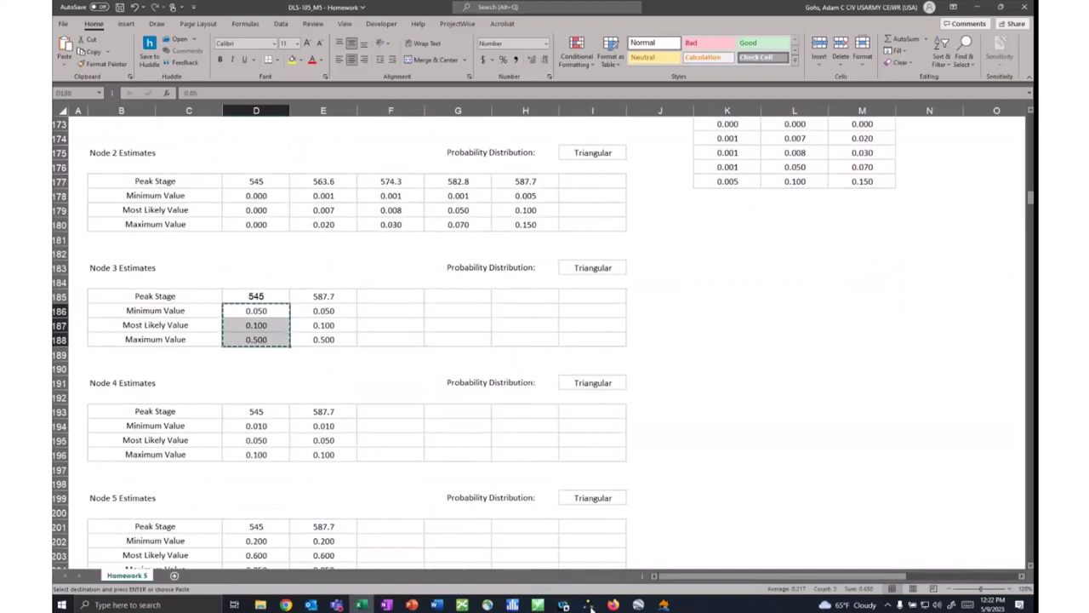
key("alt+Tab")
left_click(432, 241)
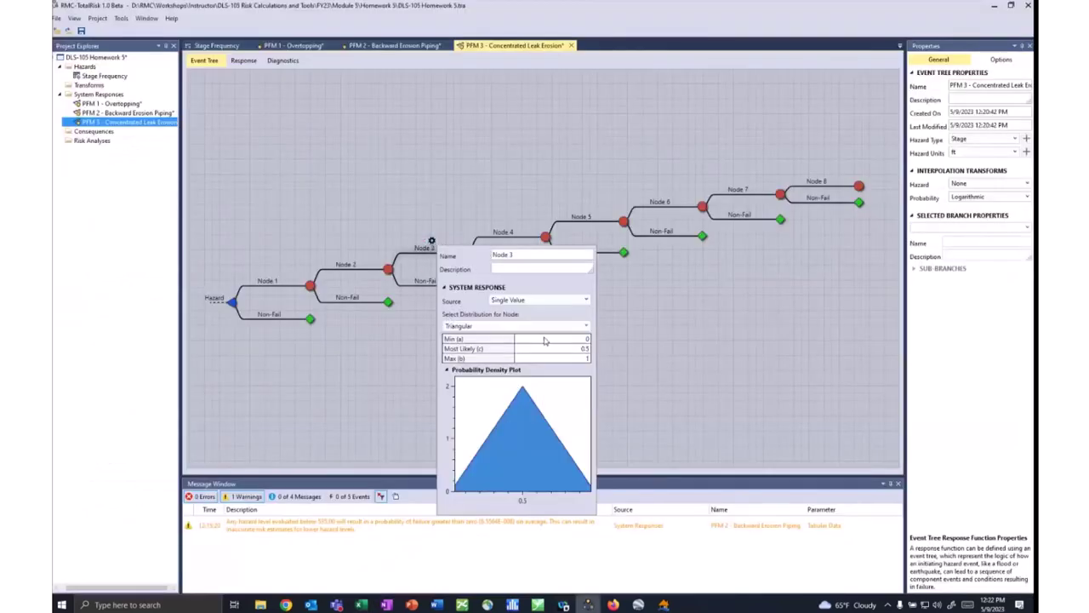
left_click(548, 340)
left_click(653, 351)
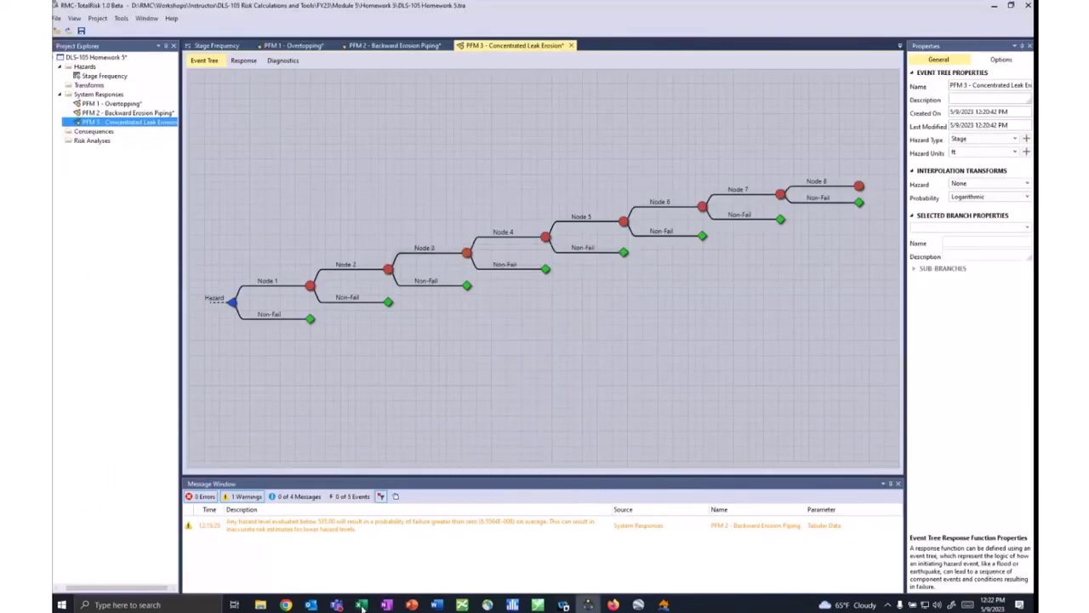
Copy the Node 4 estimates (0.010, 0.050, 0.100) from Excel into Node 4's triangular distribution in RMC-TotalRisk.
left_click(362, 605)
left_click_drag(257, 426, 257, 455)
key("ctrl+c")
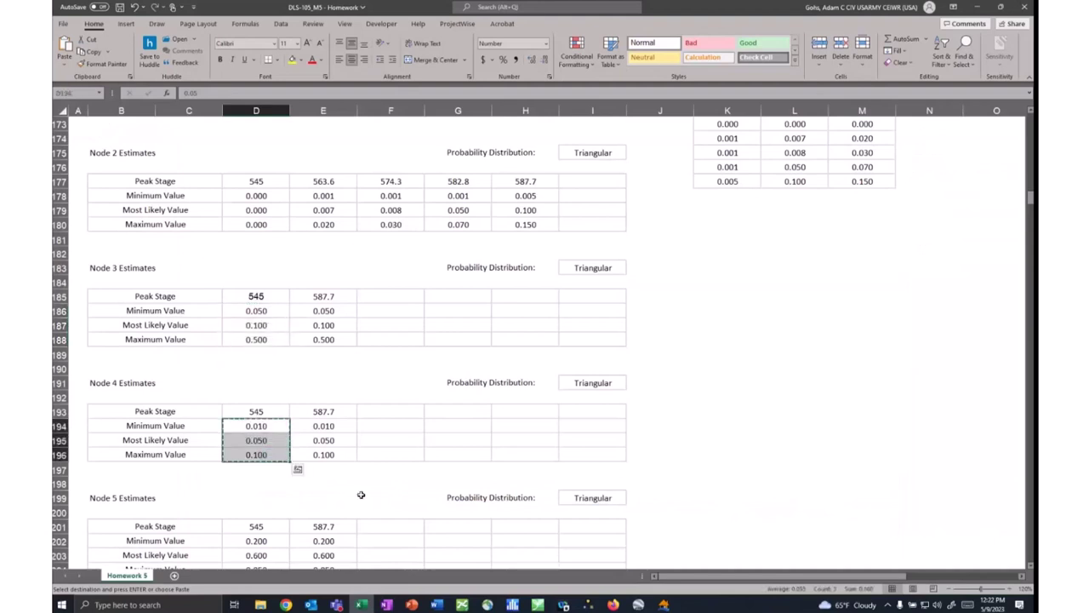
left_click(589, 604)
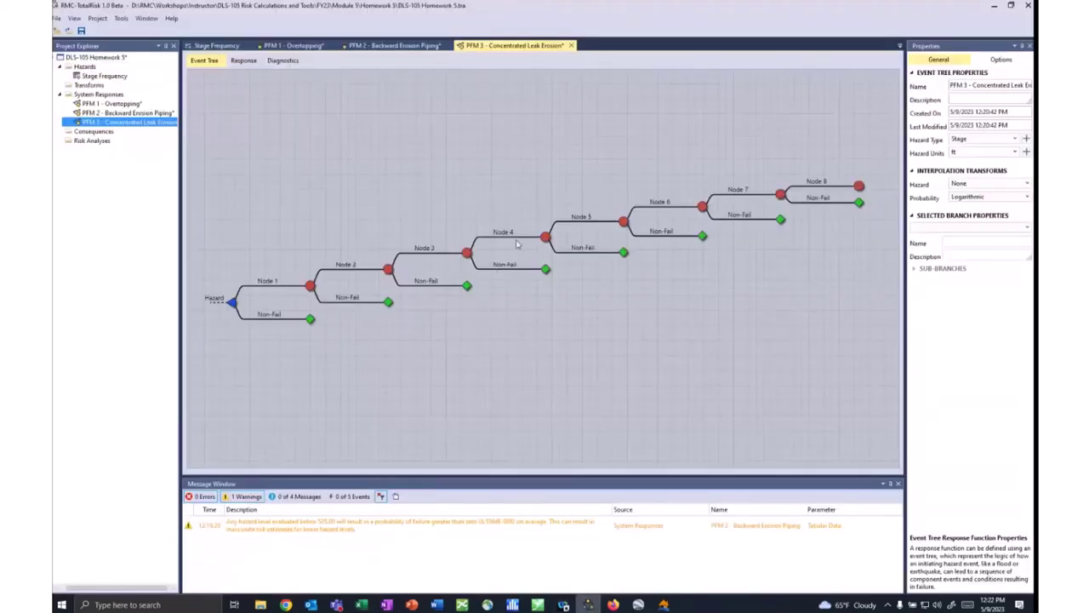
left_click(511, 226)
left_click(624, 324)
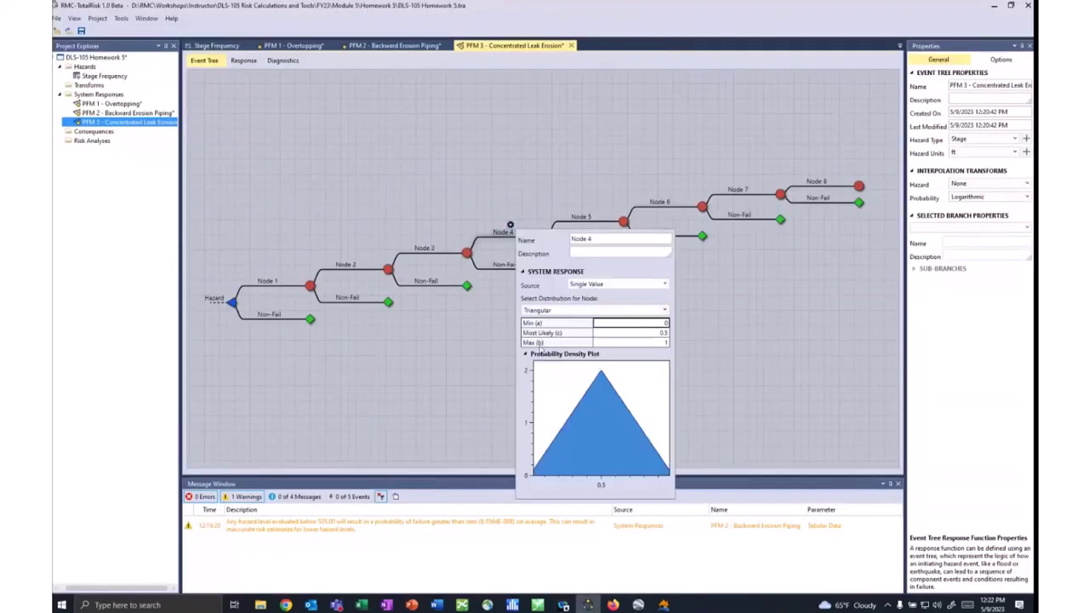
key("ctrl+v")
Copy the Node 5 estimates (0.200, 0.600, 0.850) from Excel into Node 5's triangular distribution in RMC-TotalRisk.
left_click(363, 606)
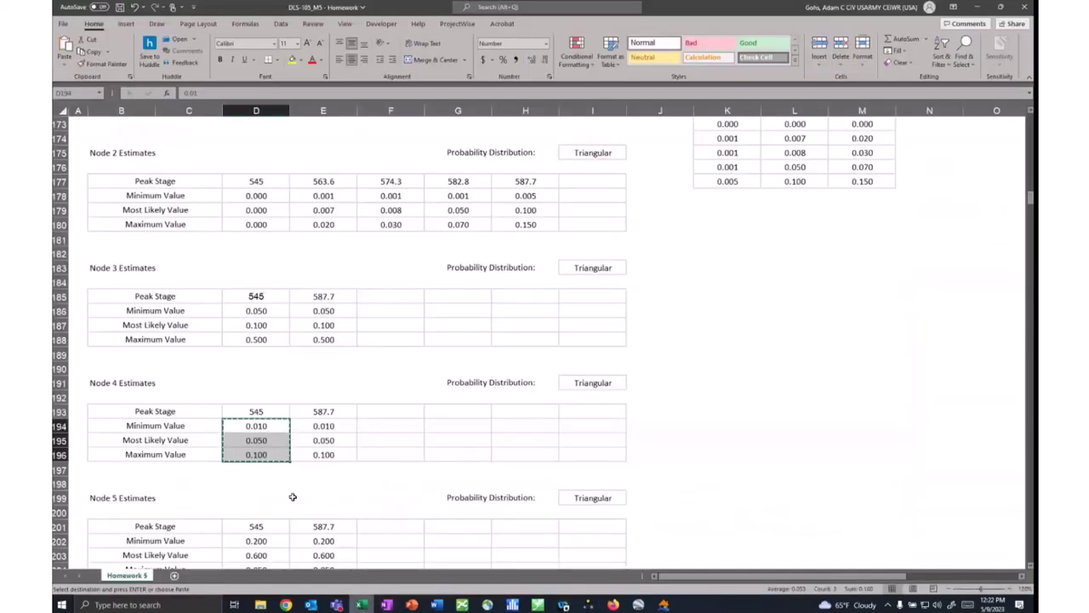
scroll(295, 469, "down", 4)
left_click_drag(256, 368, 258, 399)
key("ctrl+c")
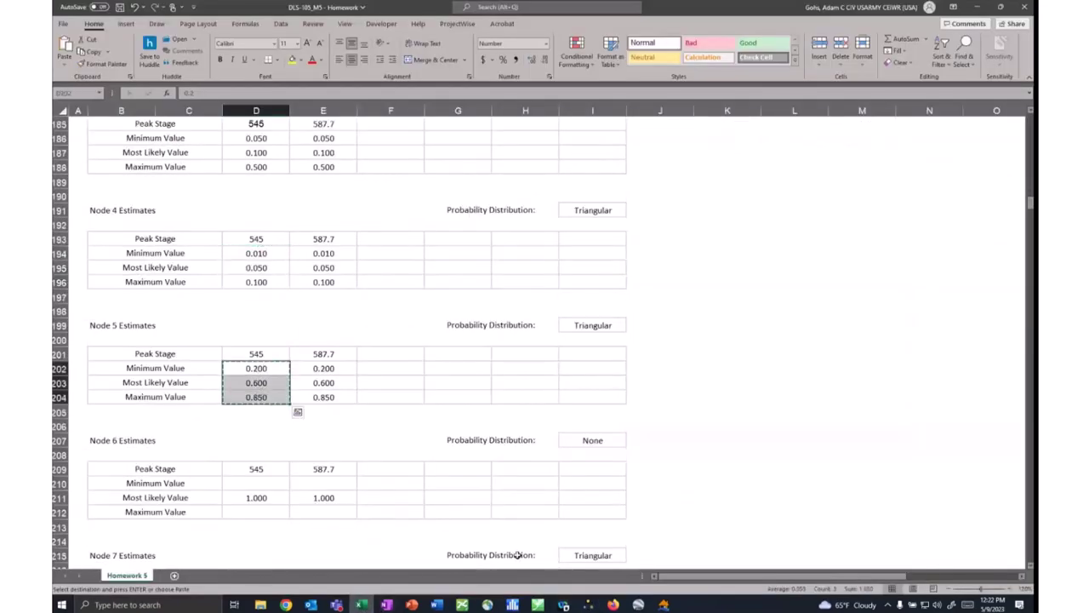
left_click(589, 604)
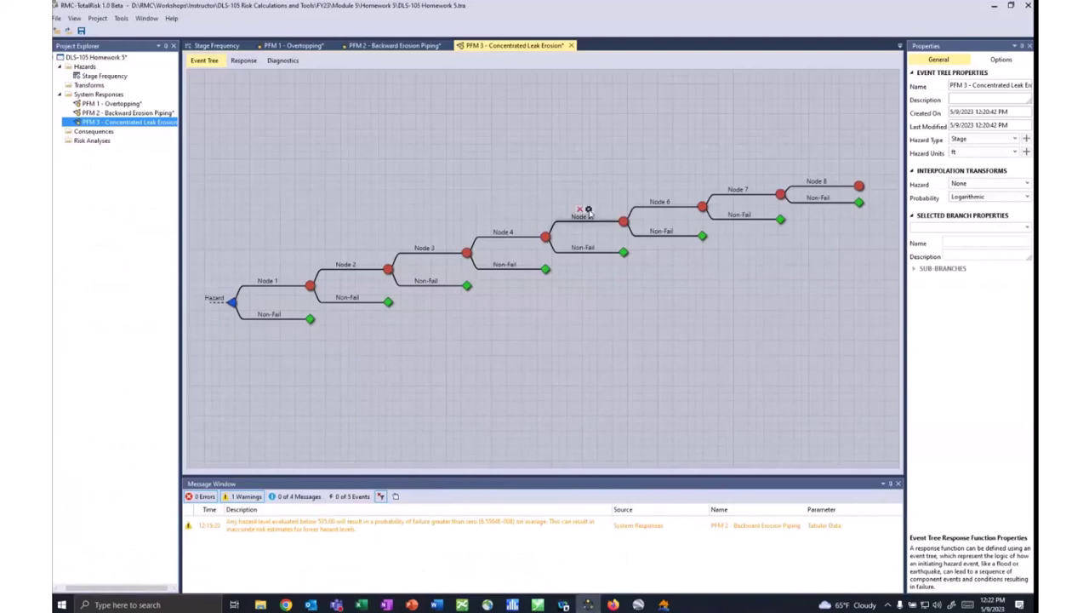
left_click(588, 210)
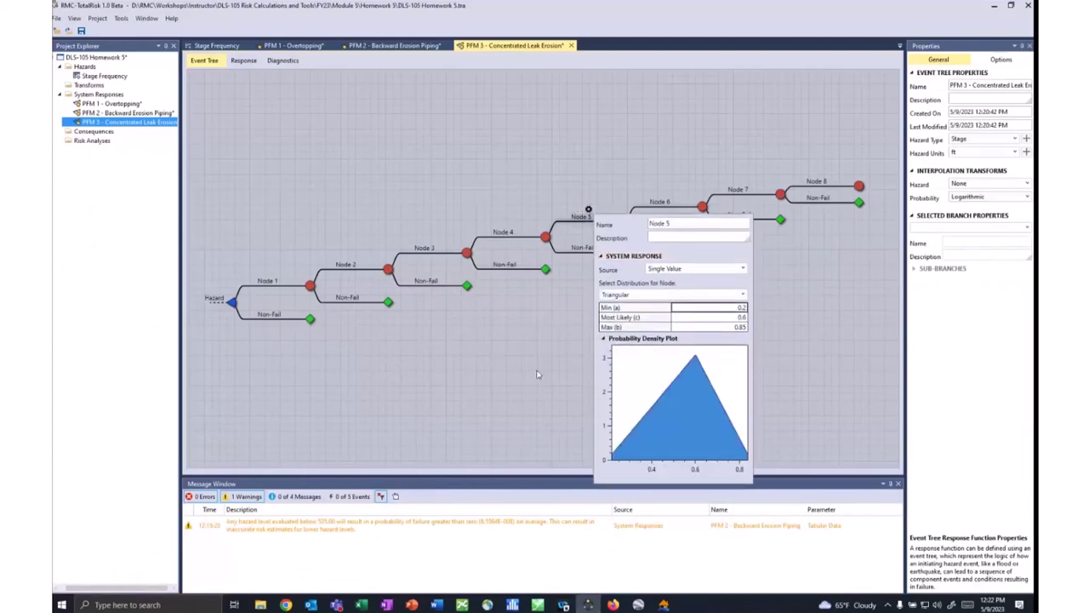
left_click(535, 371)
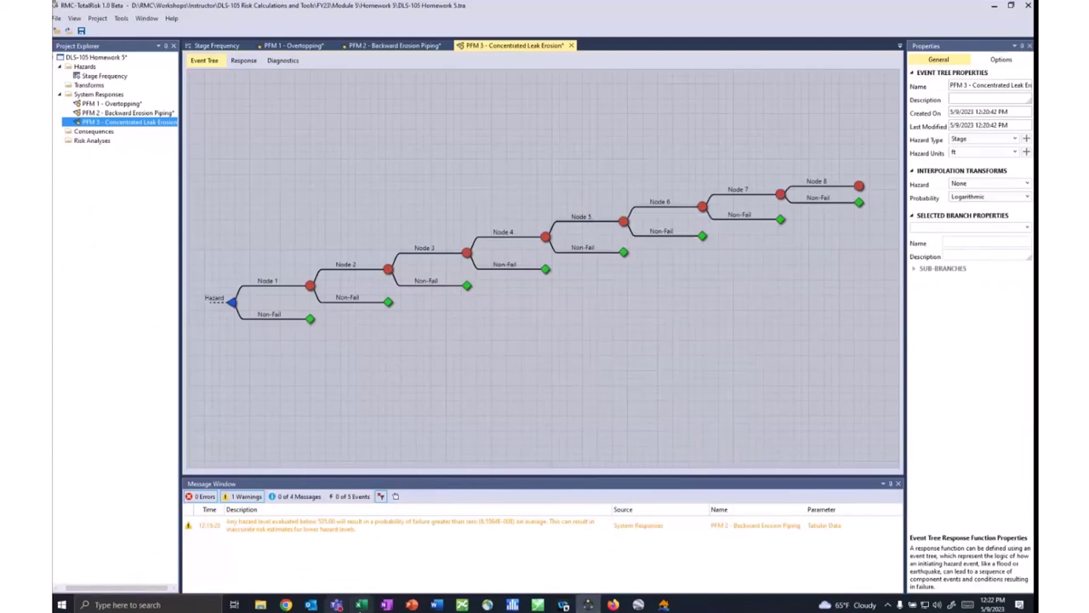
In the Excel workbook, paste the Node 7 estimates D218:H220 transposed at K215 and copy the transposed block.
left_click(361, 604)
scroll(270, 484, "down", 5)
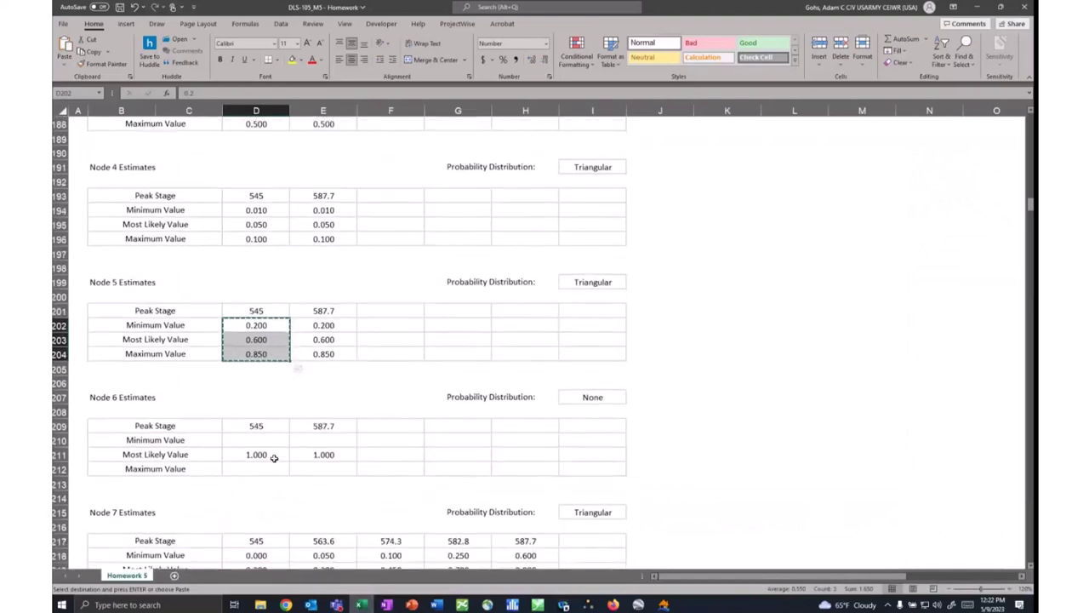
left_click_drag(261, 385, 562, 412)
key("ctrl+c")
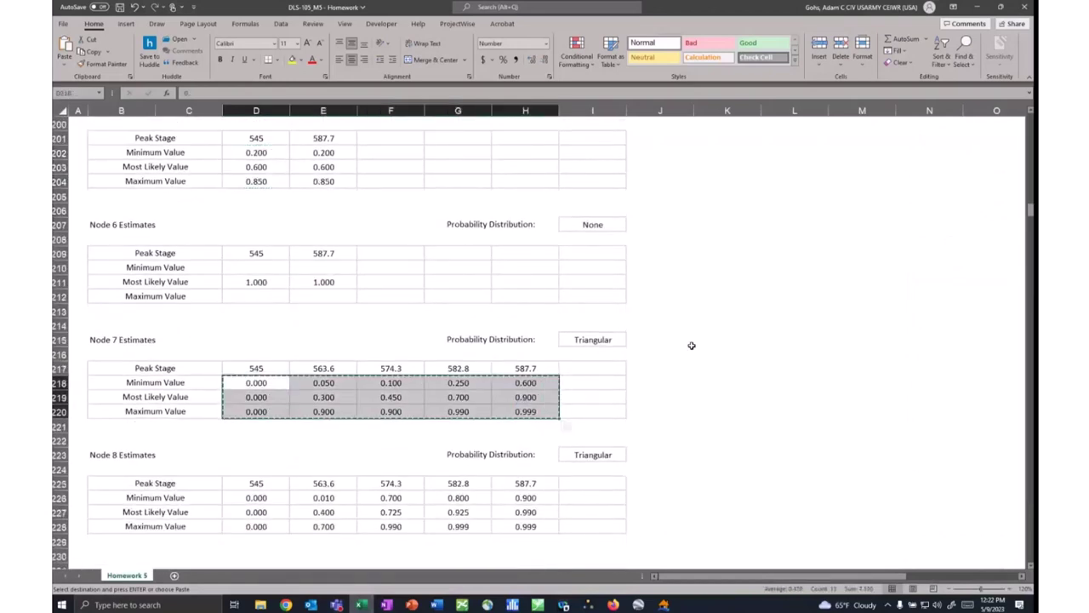
right_click(691, 342)
key("Escape")
right_click(724, 339)
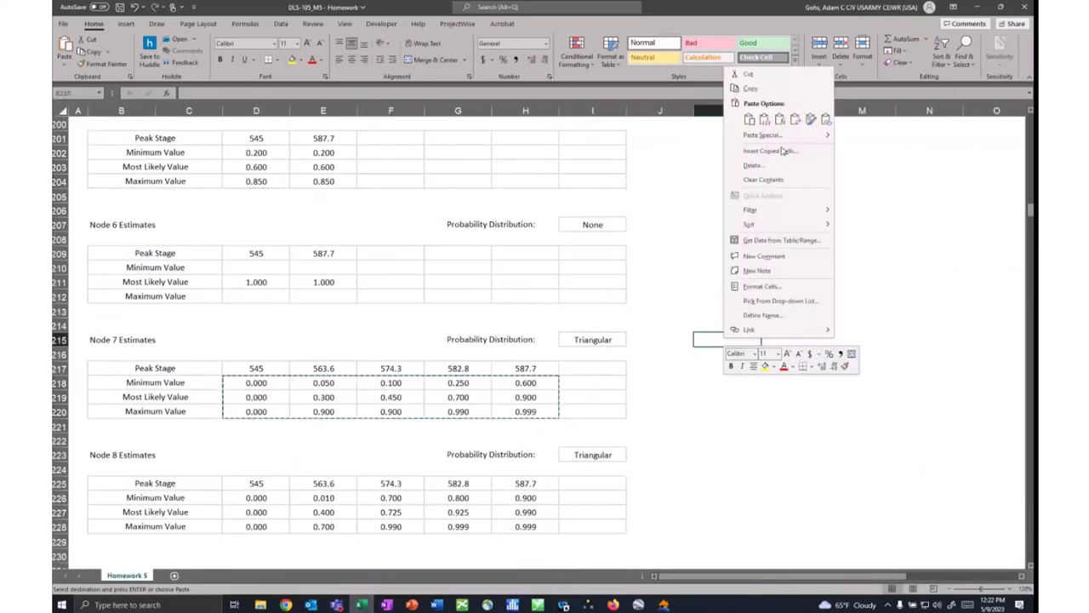
left_click(795, 119)
key("Escape")
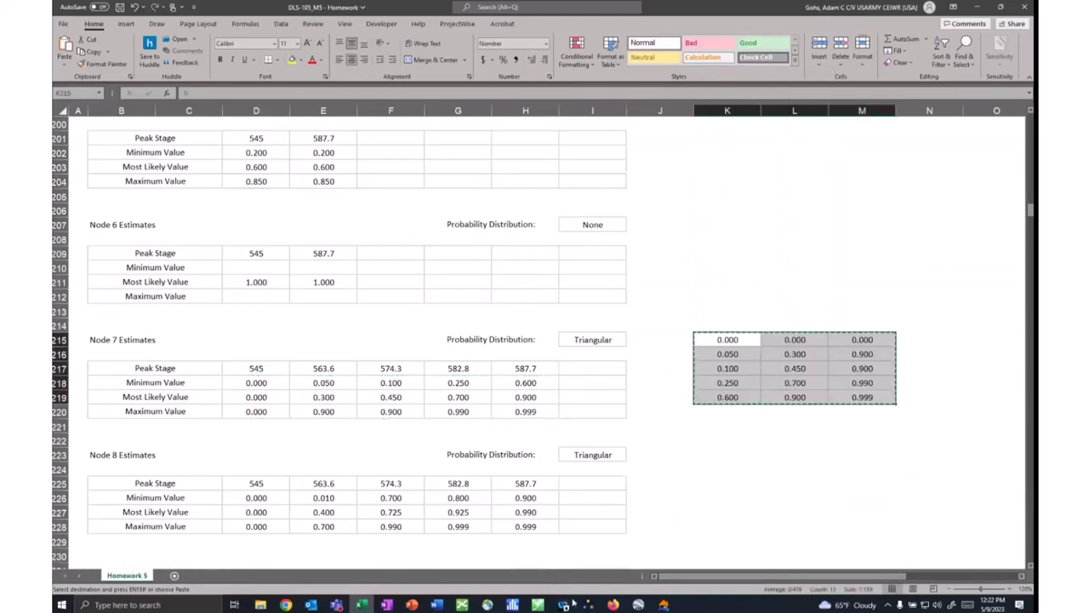
key("ctrl+c")
Switch to RMC-TotalRisk and try to paste the transposed estimates into Node 7's response table.
key("alt+Tab")
left_click(740, 194)
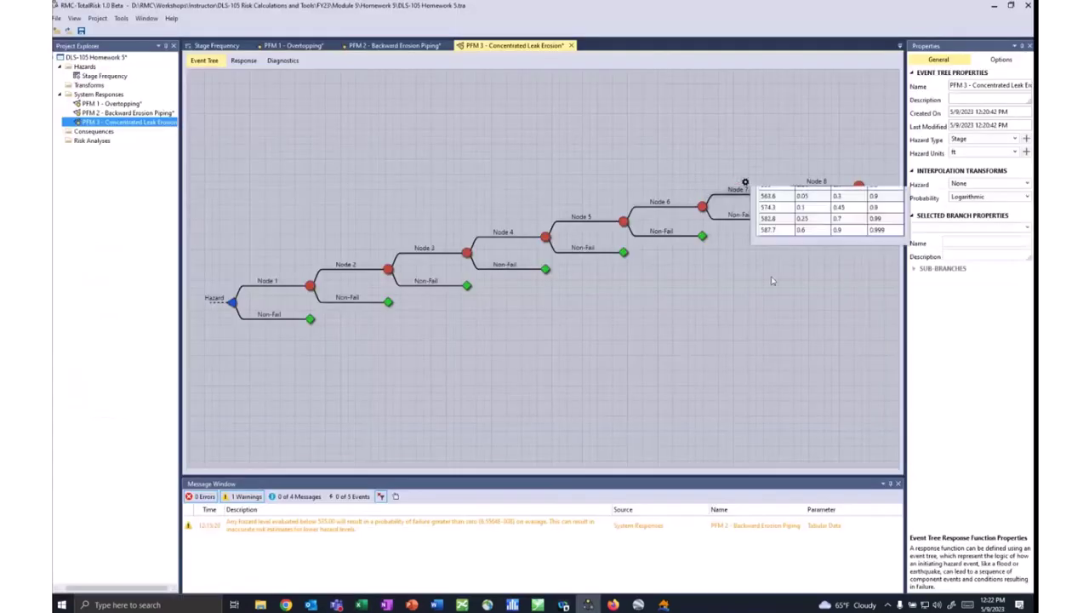
left_click(807, 324)
left_click(681, 353)
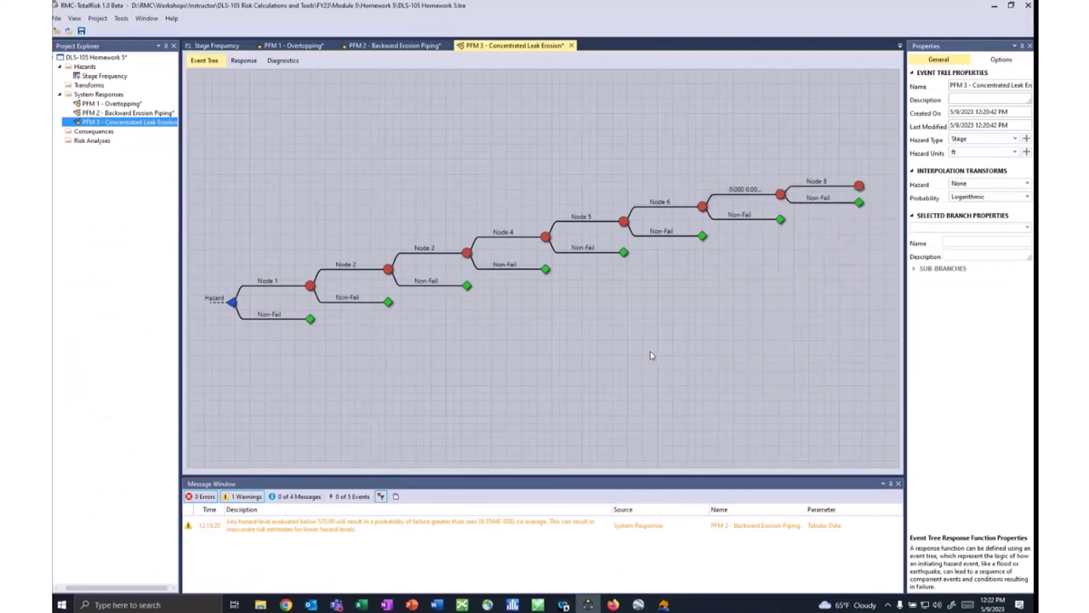
Rename the branch before Node 8 as Node 7 and paste the transposed estimates into its response probability table.
left_click(747, 190)
double_click(747, 190)
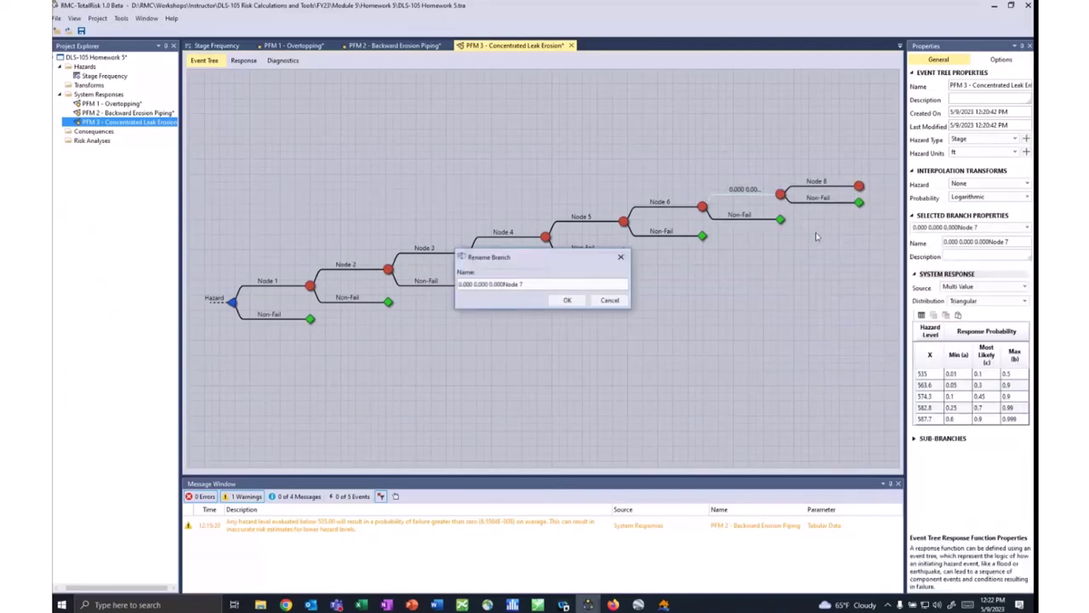
left_click(504, 285)
left_click_drag(502, 285, 435, 289)
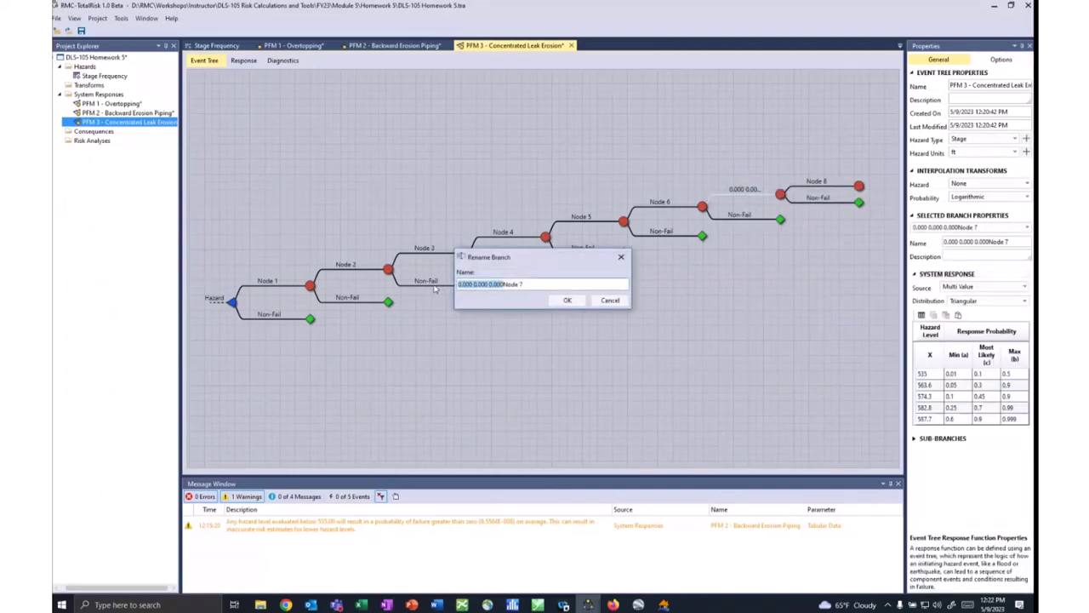
key("BackSpace")
key("Return")
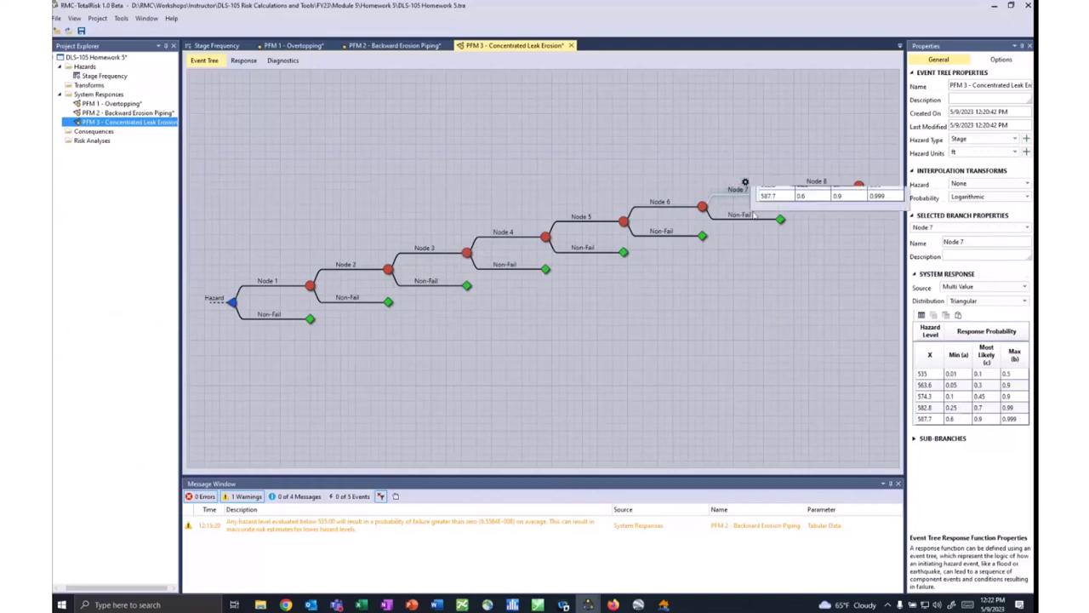
left_click(803, 324)
key("ctrl+v")
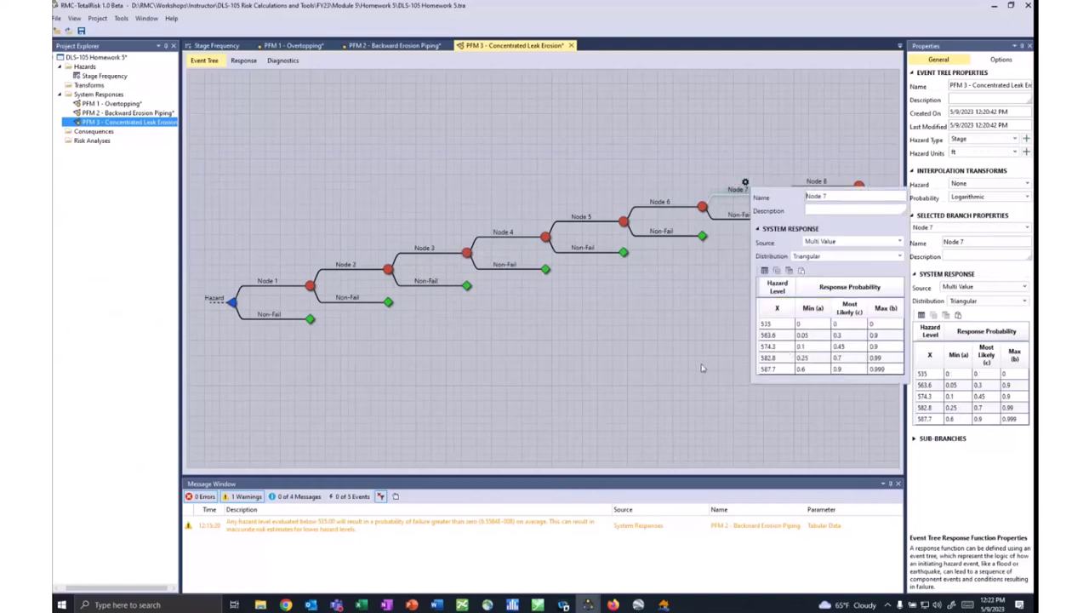
In the Excel workbook, paste the Node 8 estimates D226:H228 transposed over the helper block starting at K215.
left_click(361, 605)
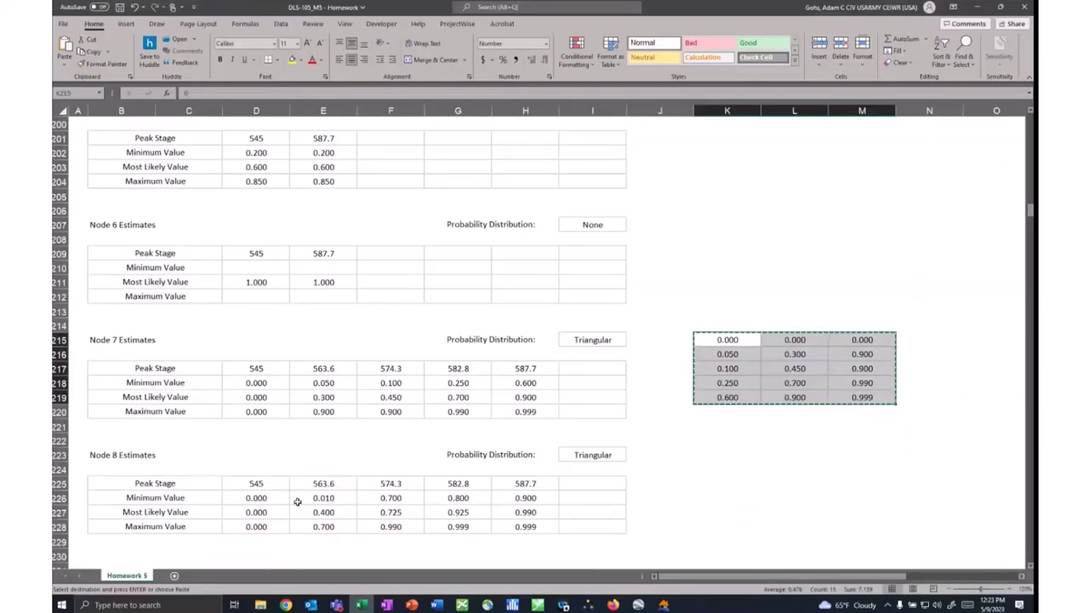
left_click_drag(255, 498, 525, 526)
key("ctrl+c")
right_click(725, 340)
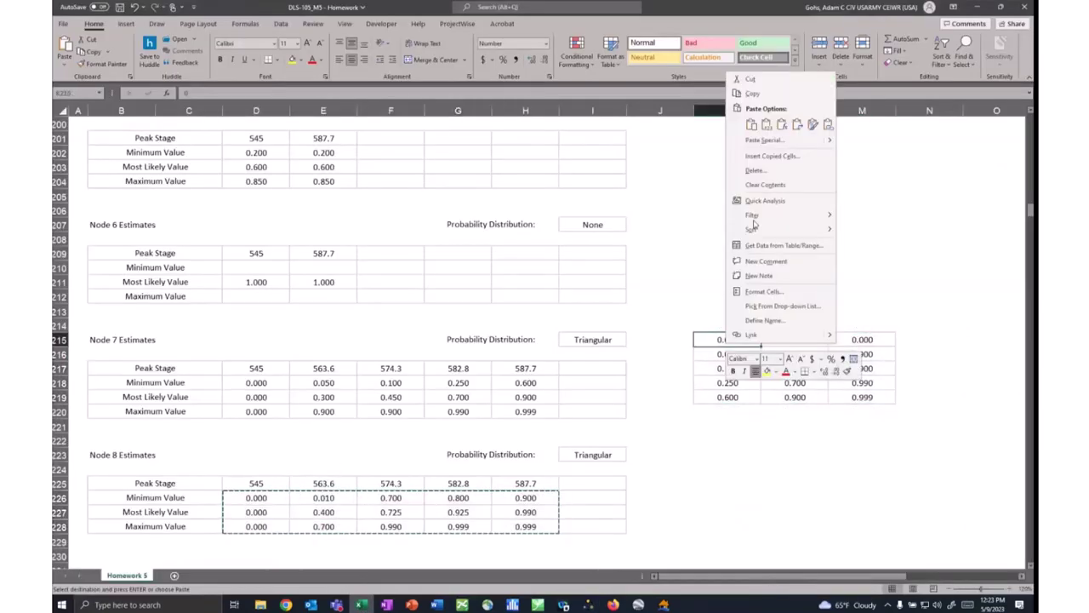
left_click(800, 129)
left_click(748, 463)
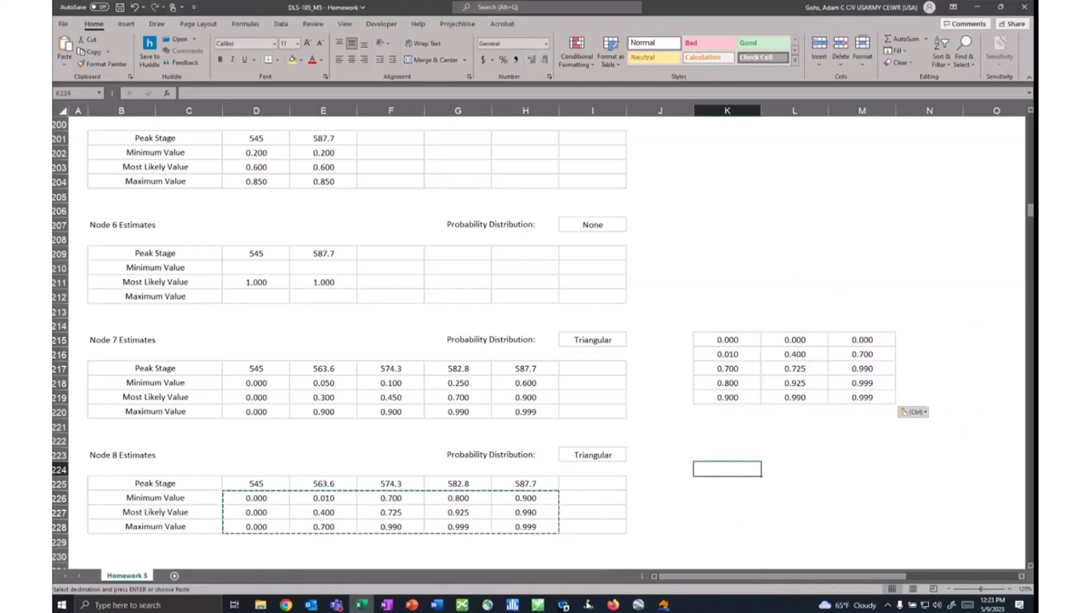
Switch to RMC-TotalRisk and paste the transposed Node 8 estimates into Node 8's response probability table.
key("alt+Tab")
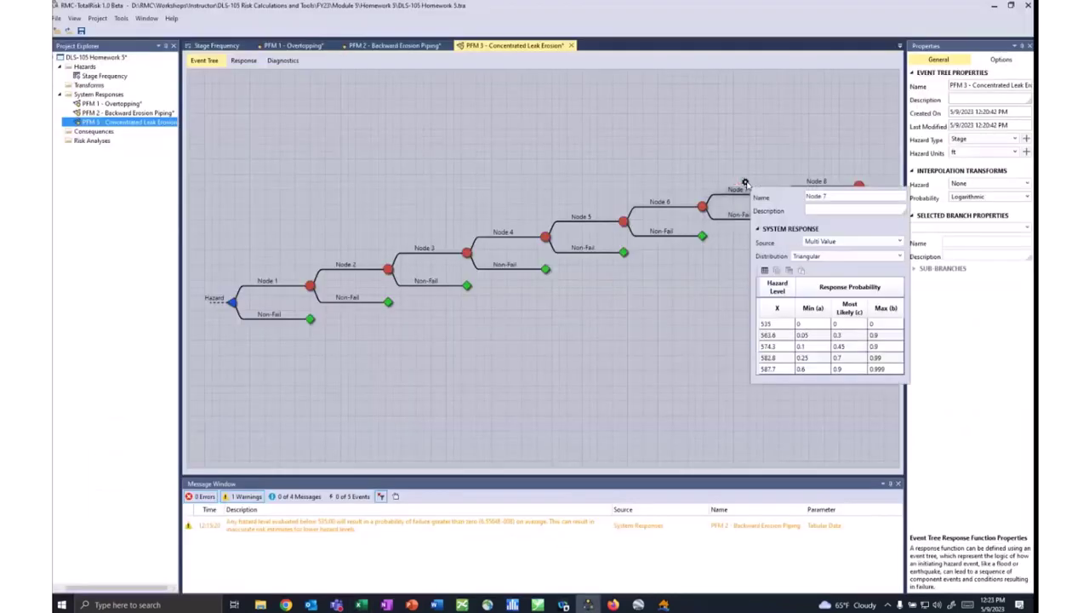
mouse_move(824, 176)
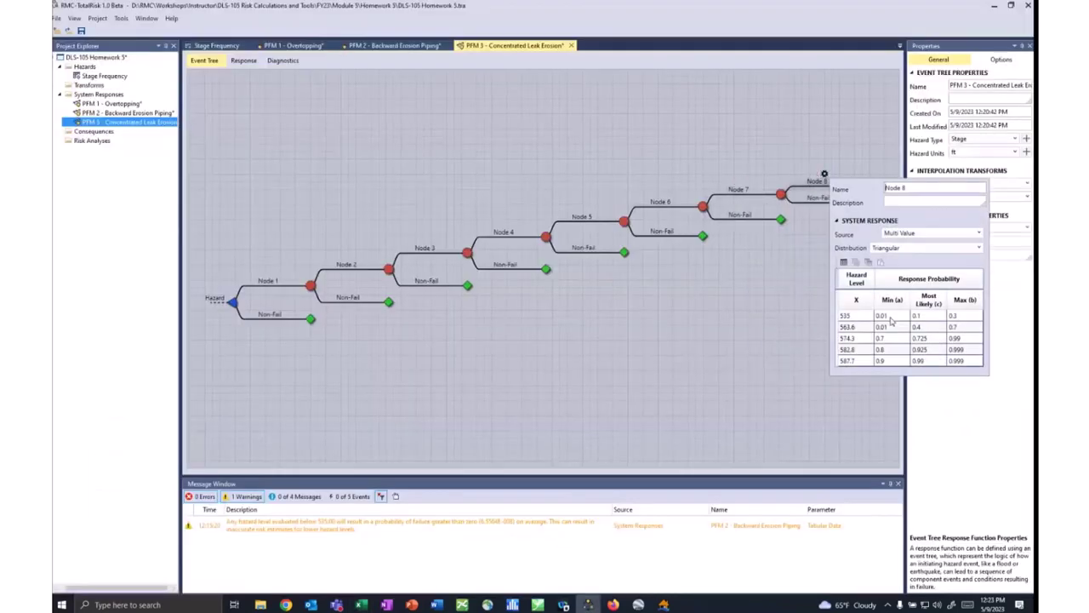
left_click(891, 319)
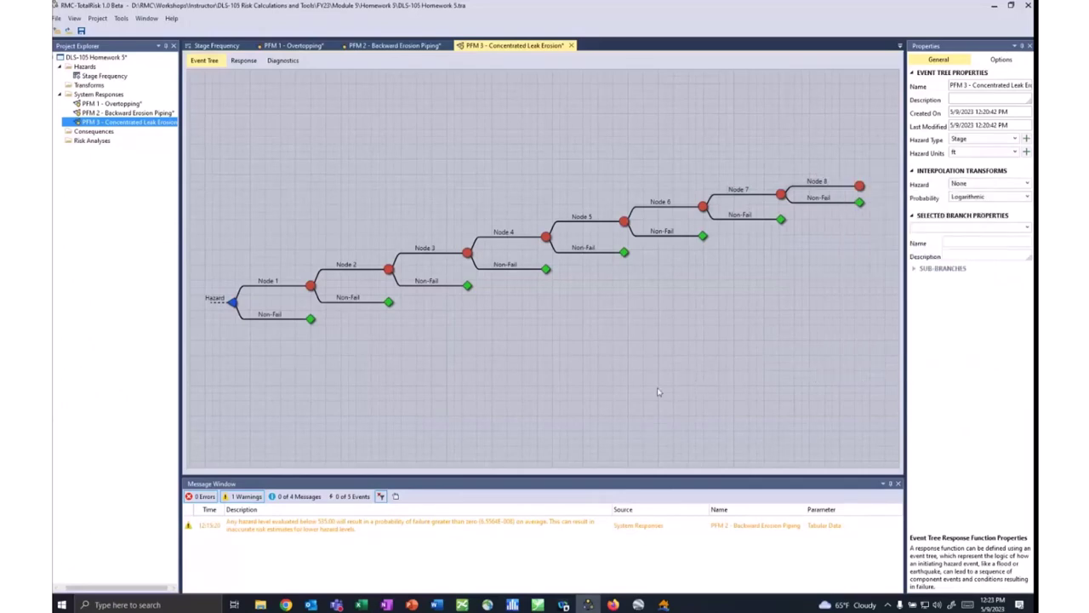
Check the event tree's hazard levels, then in the Excel workbook paste the peak stages D217:H217 transposed at K203 and copy the resulting column.
left_click(212, 302)
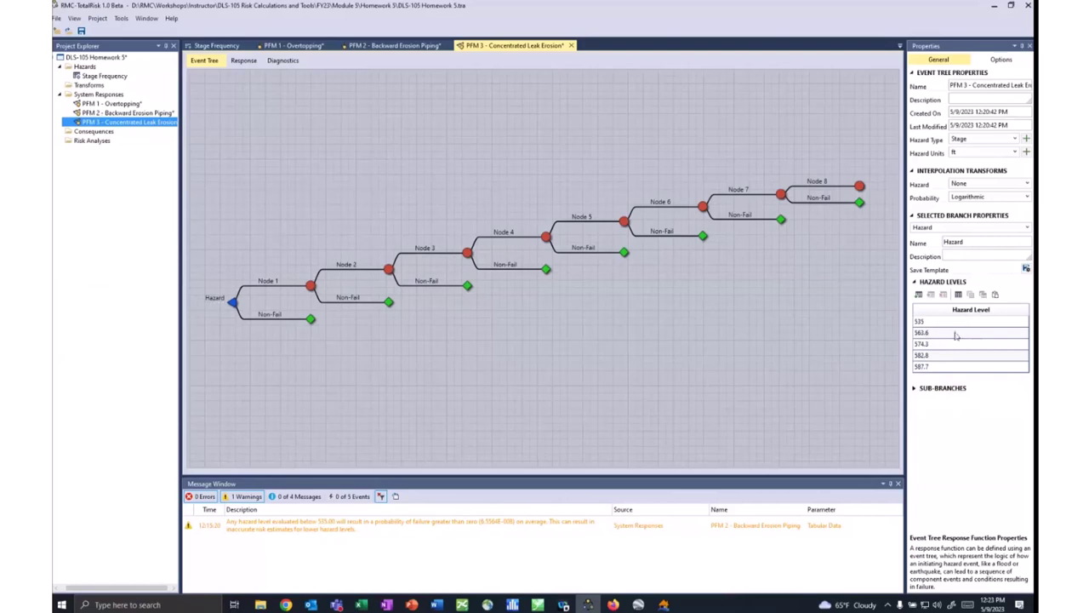
left_click(414, 412)
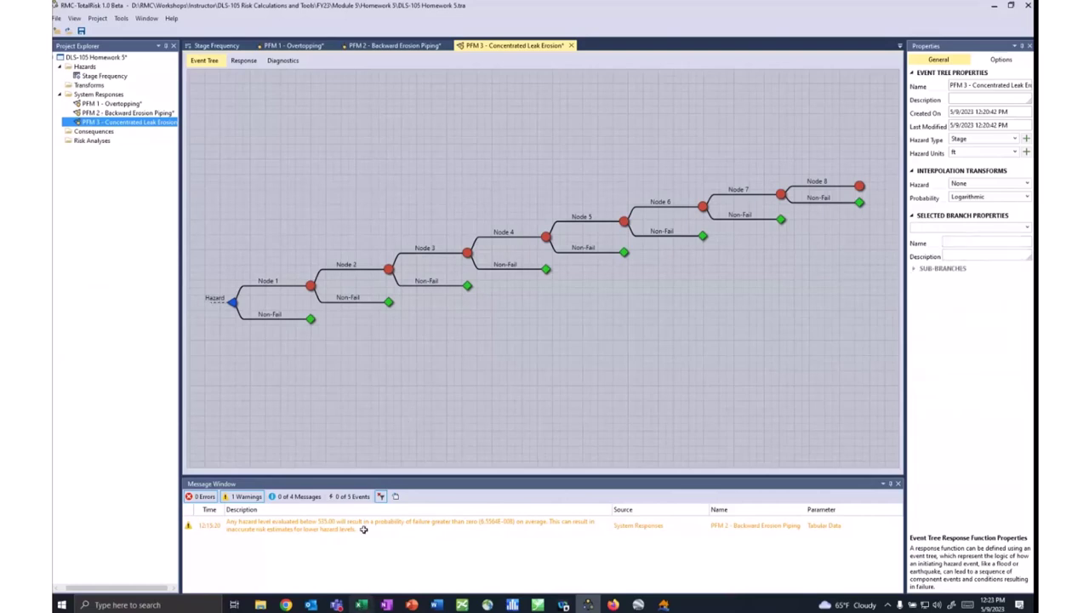
left_click(362, 605)
left_click_drag(255, 368, 525, 368)
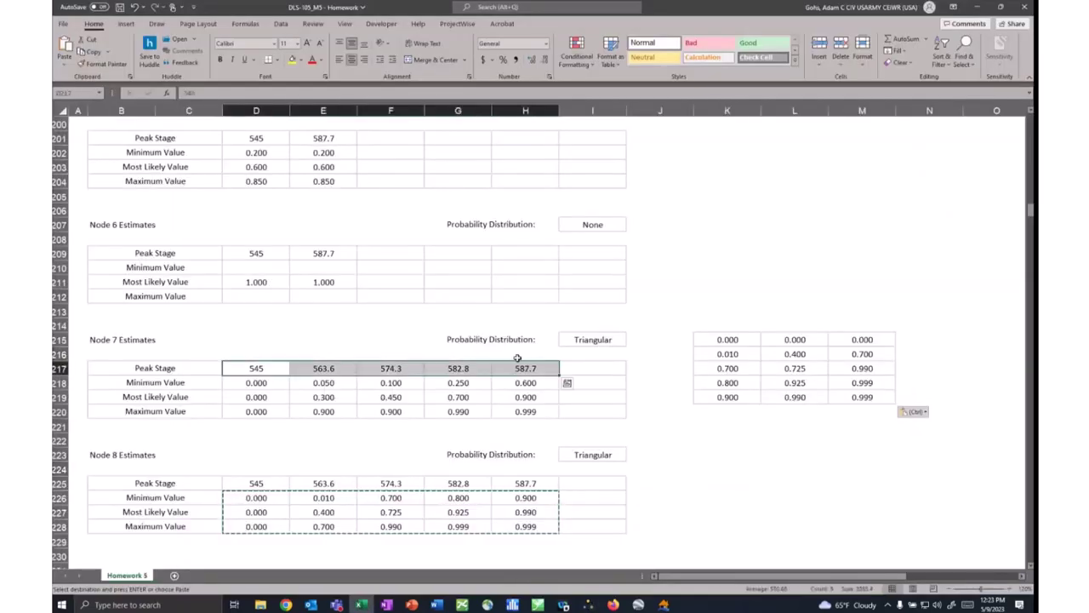
key("ctrl+c")
right_click(717, 165)
left_click(789, 215)
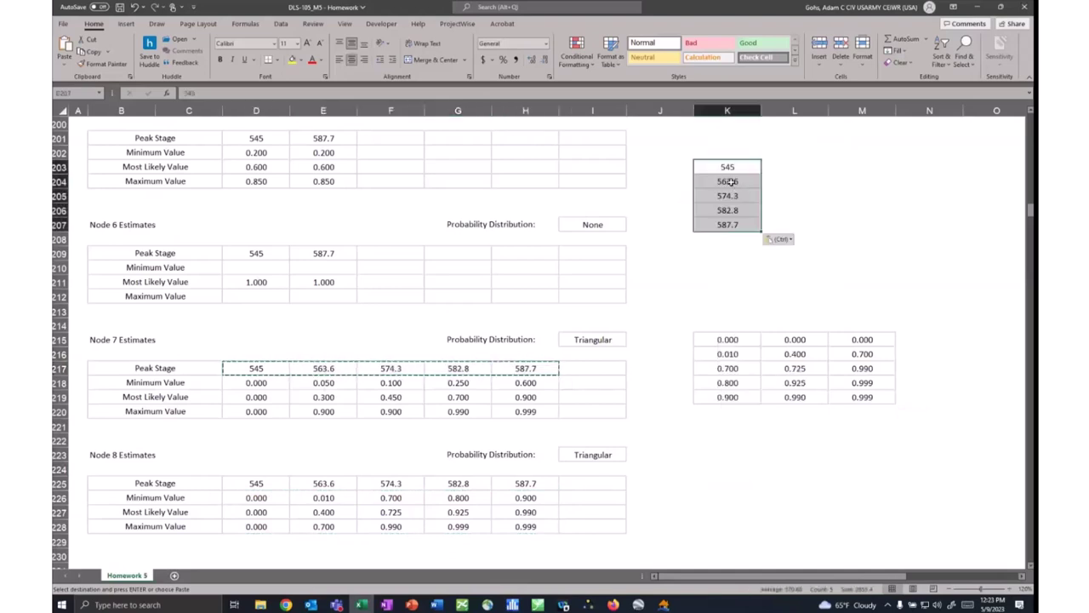
right_click(719, 189)
left_click(746, 211)
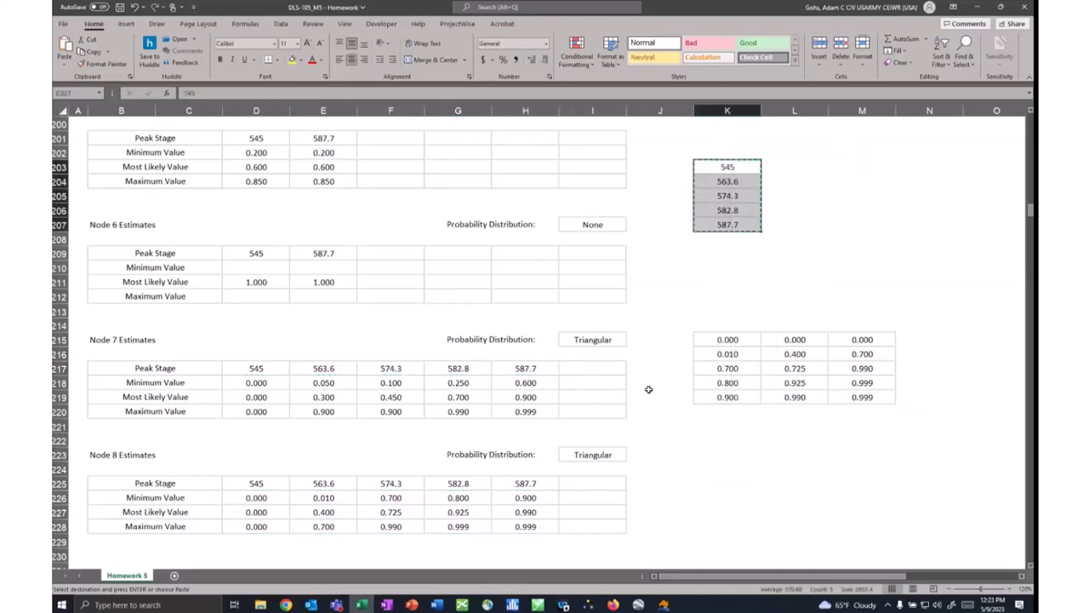
Switch to RMC-TotalRisk and paste the stages 545, 563.6, 574.3, 582.8 and 587.7 into the Hazard branch's hazard levels.
left_click(588, 605)
left_click(217, 300)
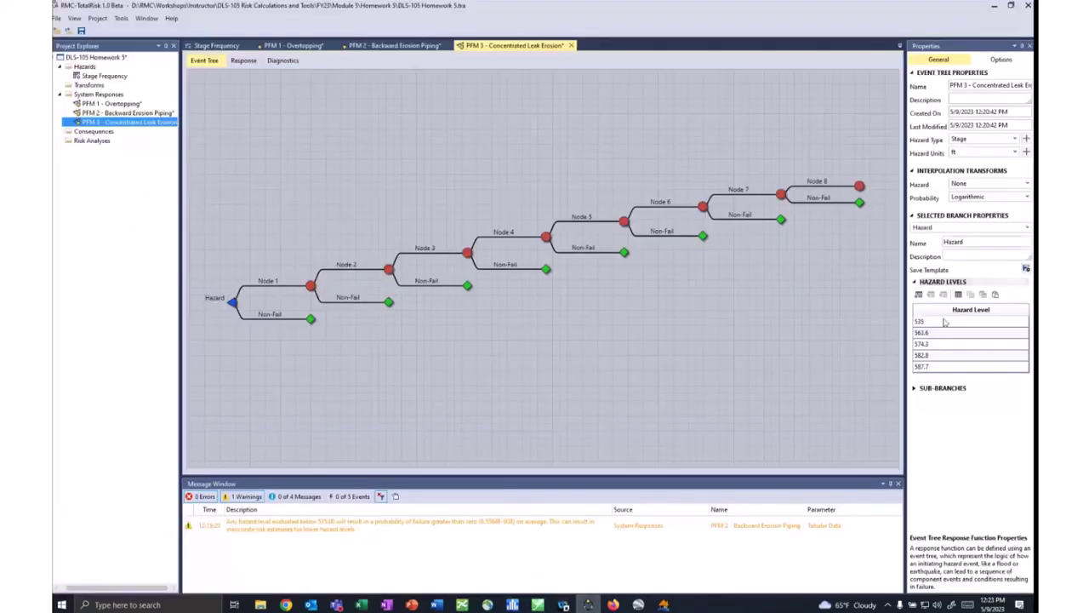
left_click(945, 324)
key("ctrl+v")
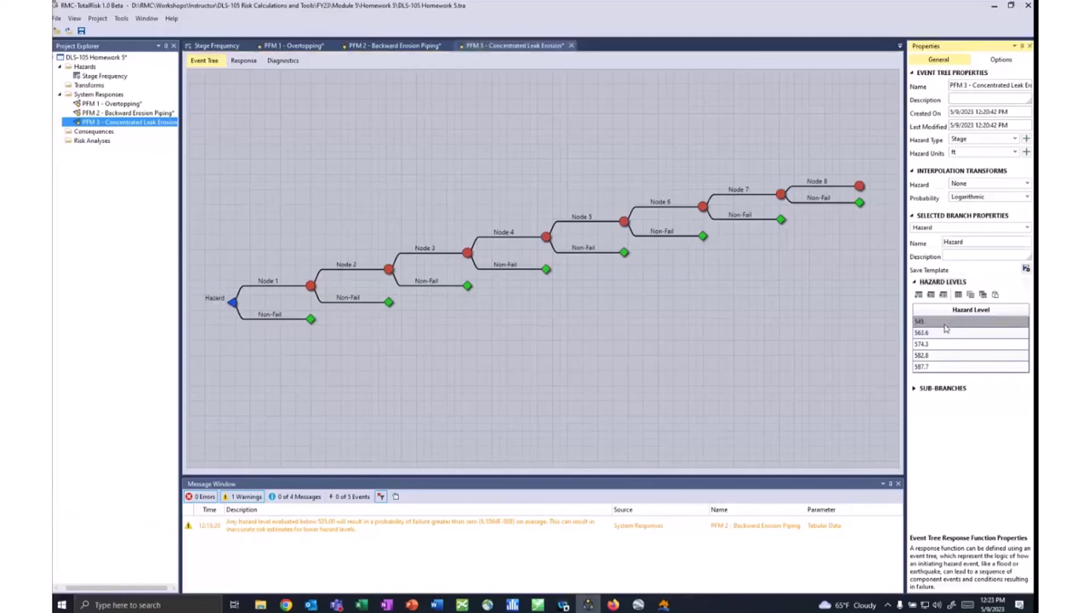
left_click(707, 344)
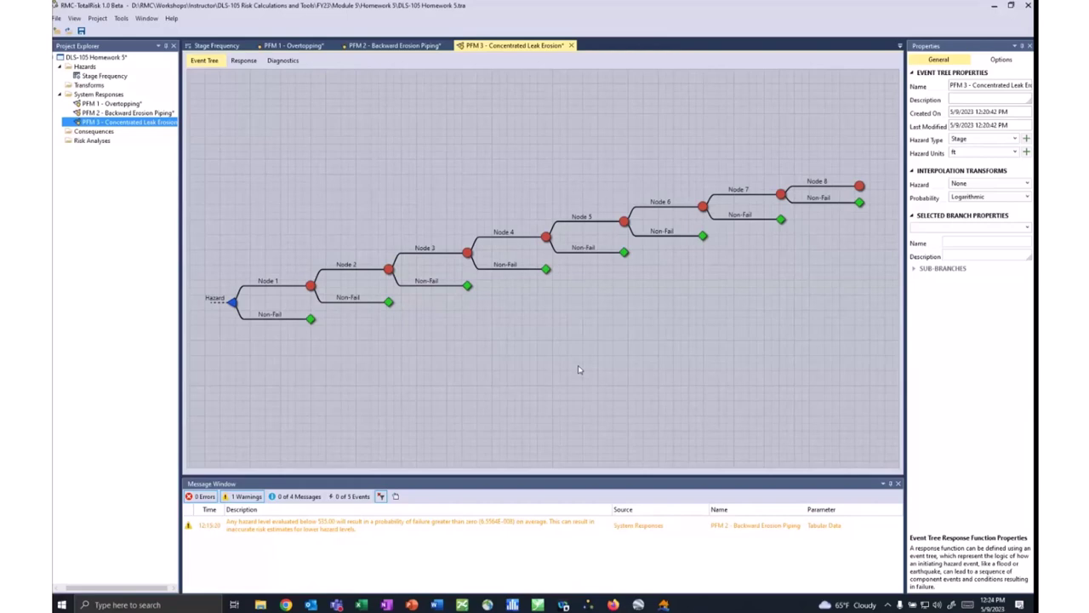
Display PFM 3's response distribution and set the Conditional Probability axis type to Logarithmic.
left_click(244, 61)
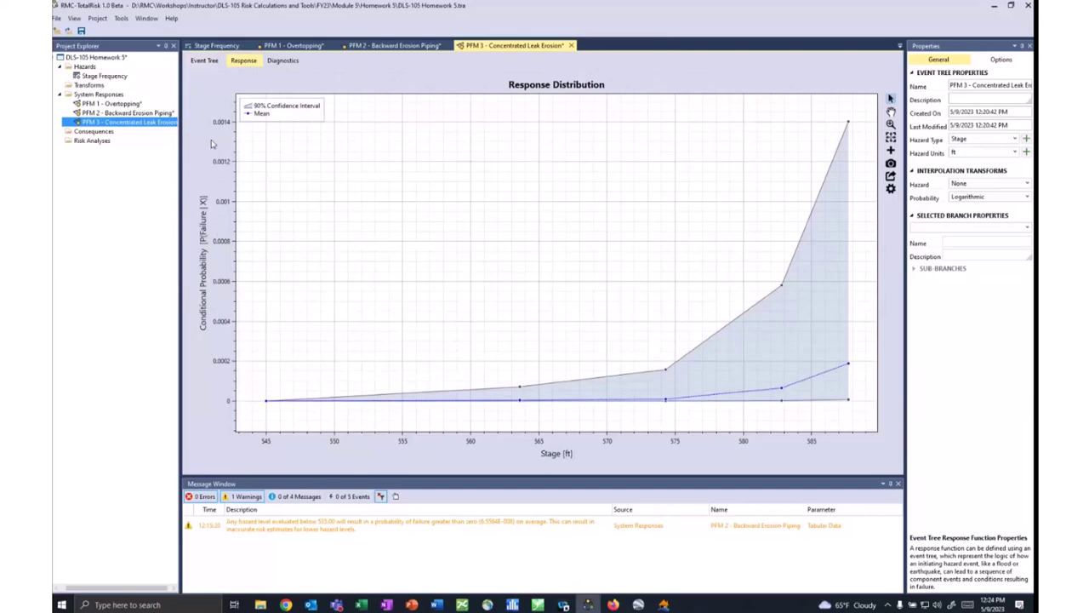
right_click(222, 208)
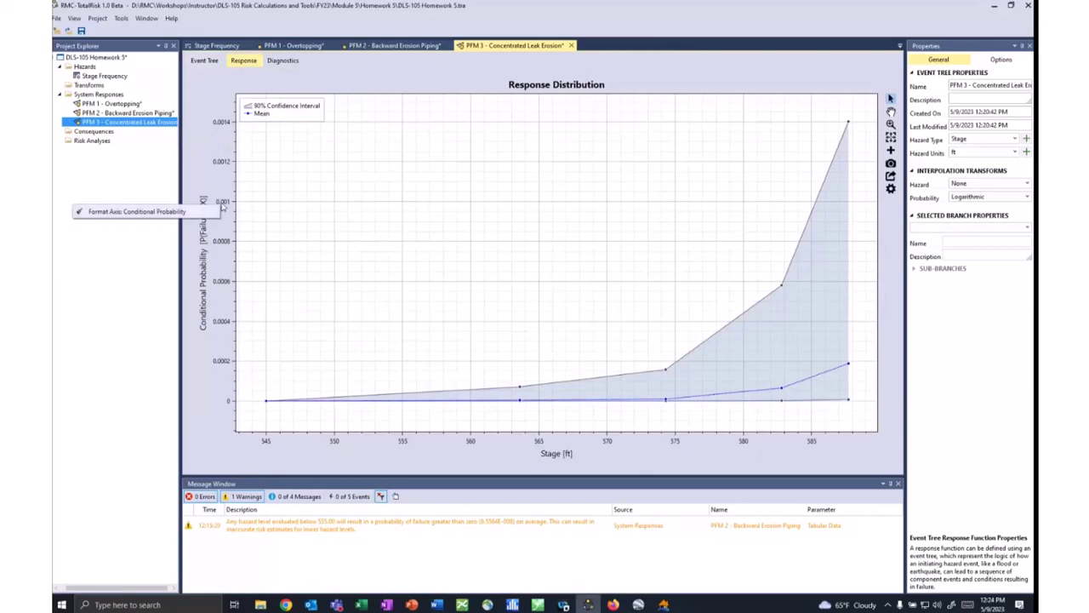
left_click(147, 212)
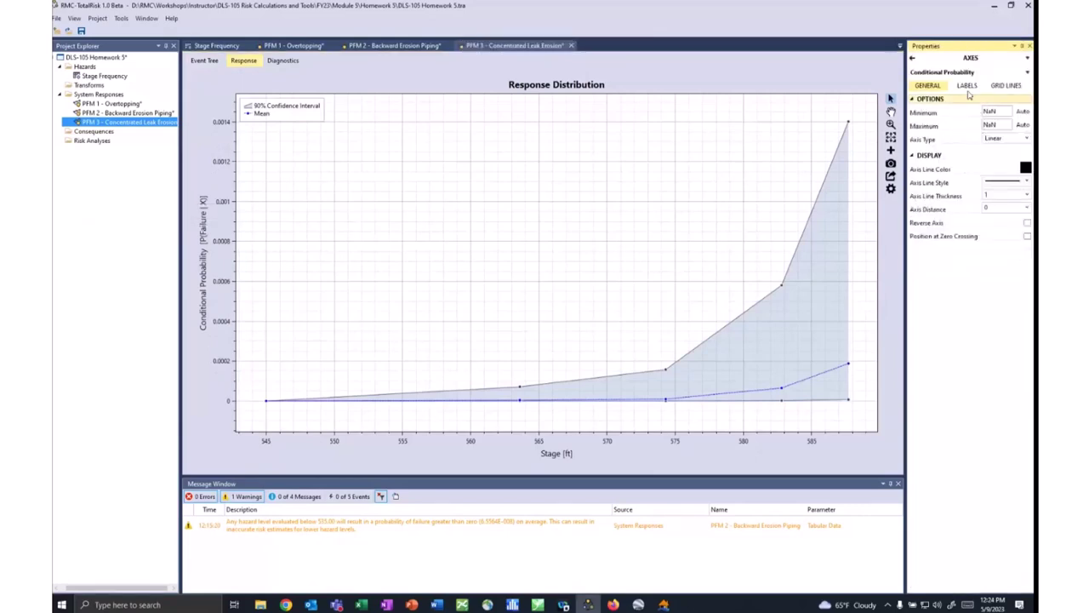
left_click(1027, 138)
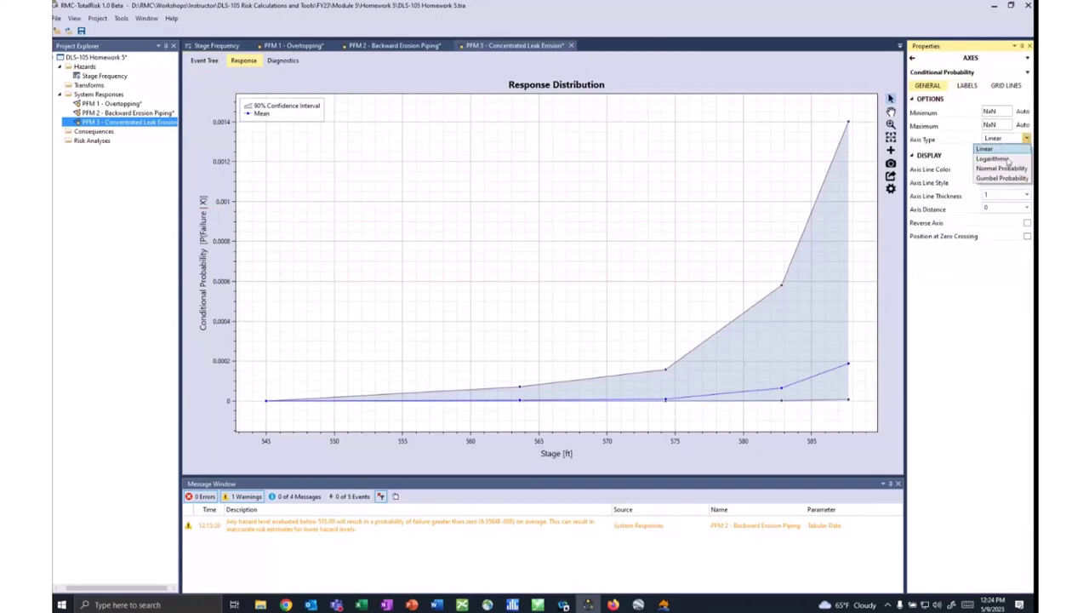
left_click(1008, 159)
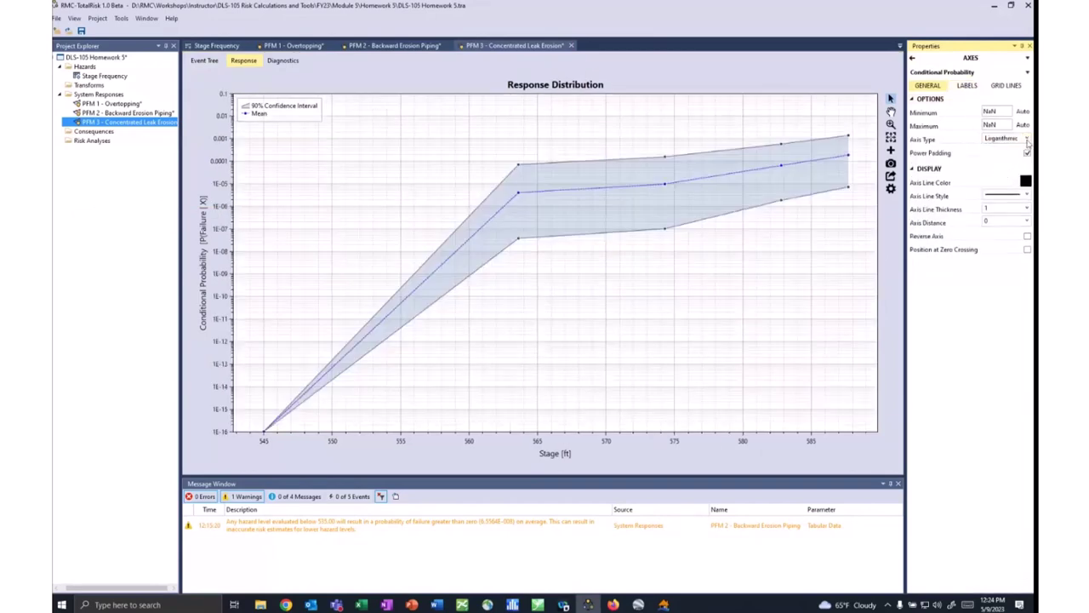
Try the Normal Probability and Linear axis types, return the Conditional Probability axis to Logarithmic and reset its maximum.
left_click(1027, 139)
left_click(1017, 169)
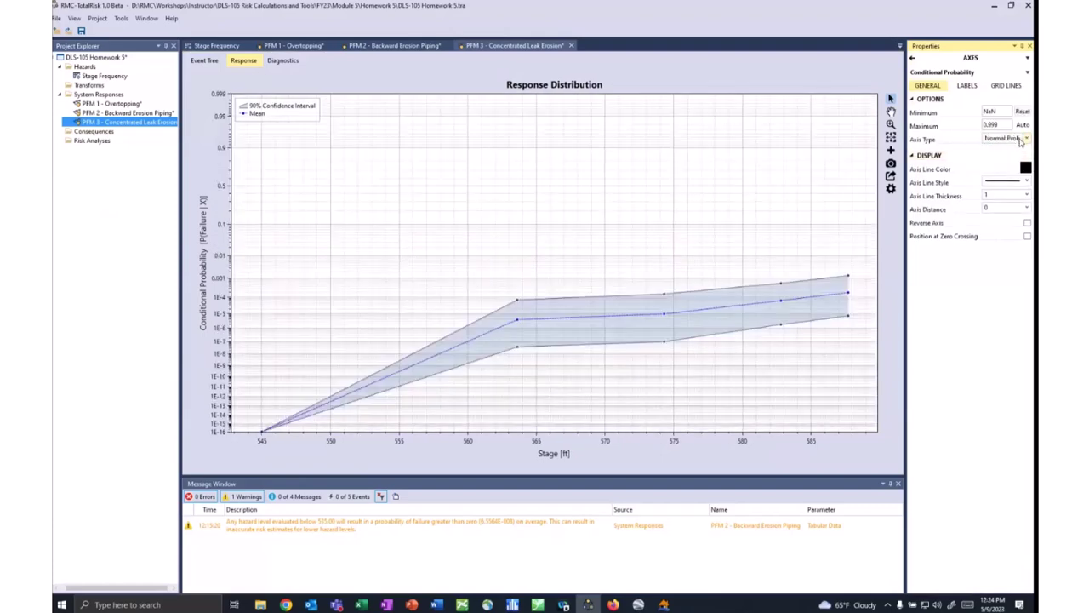
left_click(1026, 140)
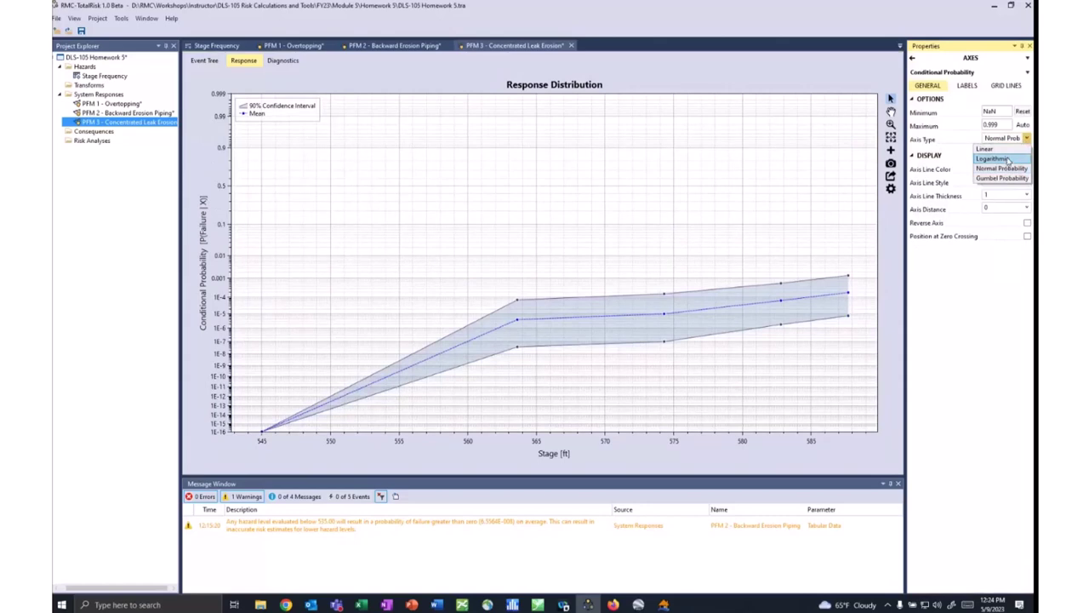
left_click(1015, 149)
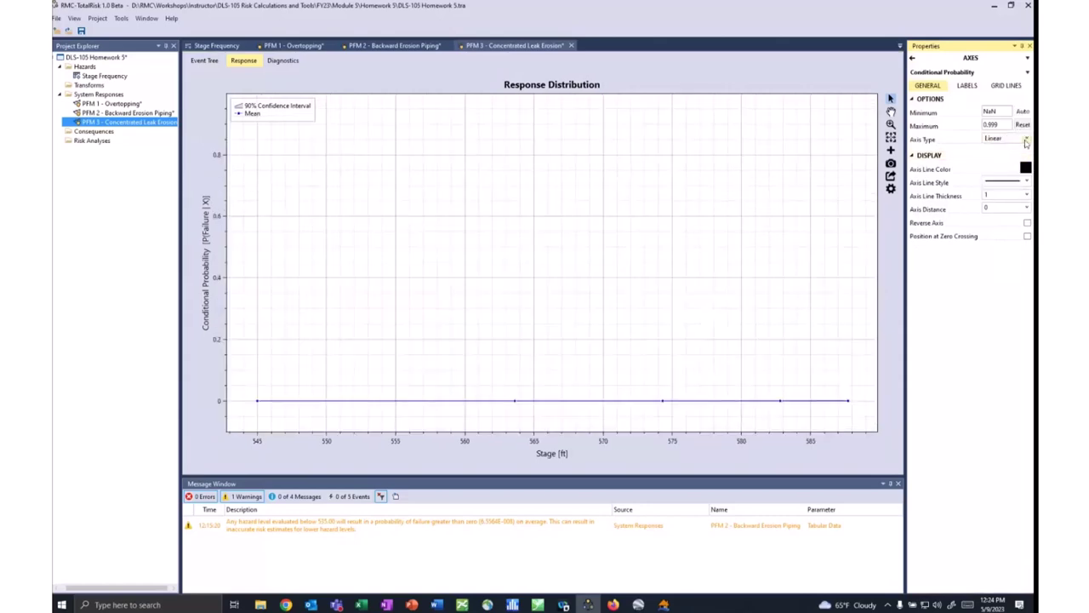
left_click(1026, 142)
left_click(1008, 159)
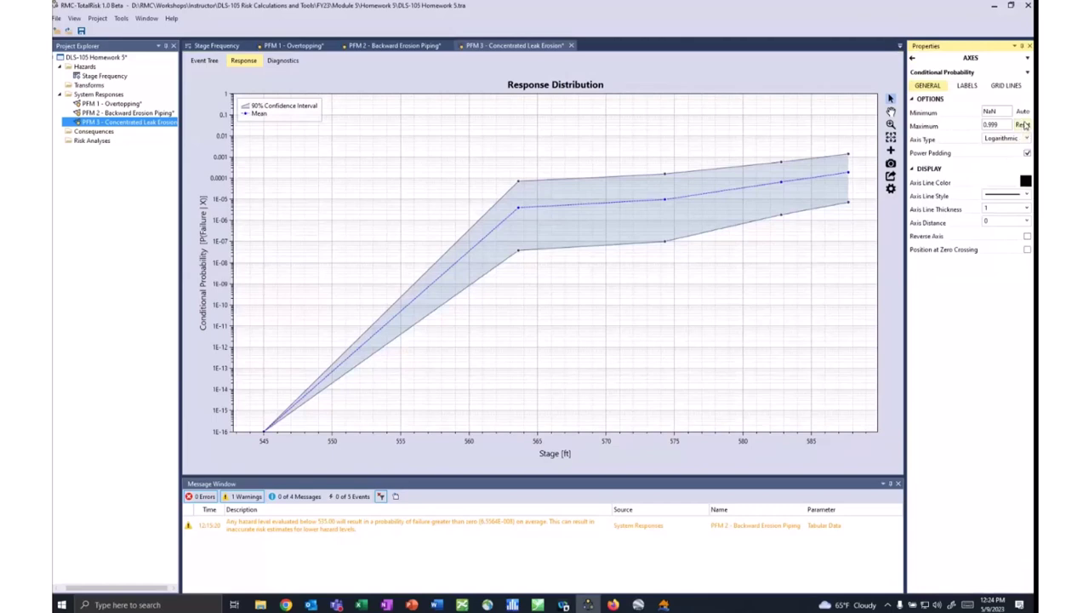
left_click(1023, 124)
Compare the response curve with Linear and Logarithmic Conditional Probability axes, ending on Logarithmic.
left_click(1026, 140)
left_click(1020, 150)
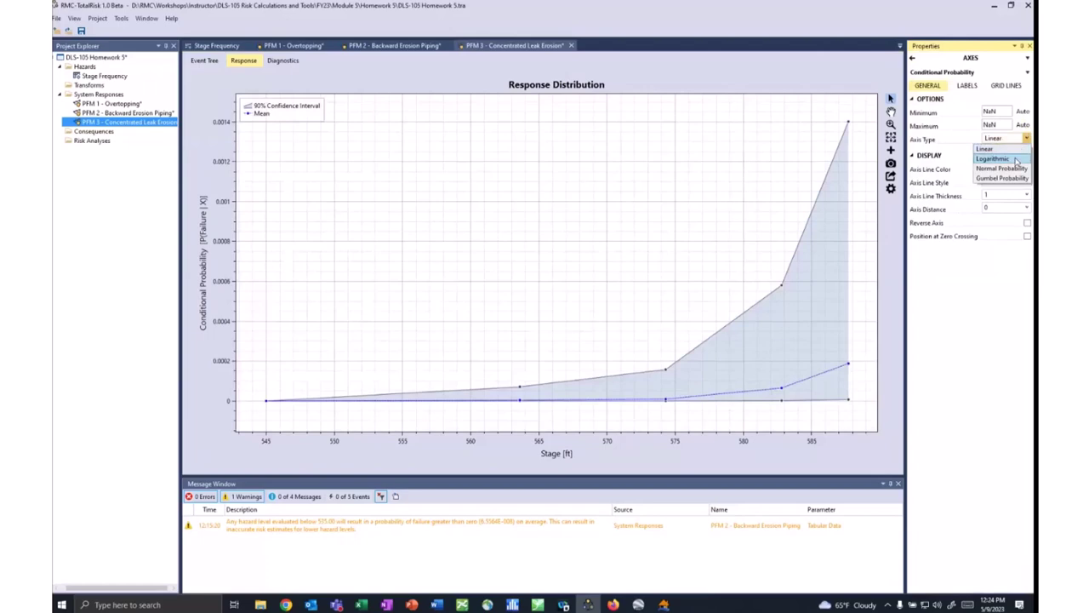
left_click(1020, 158)
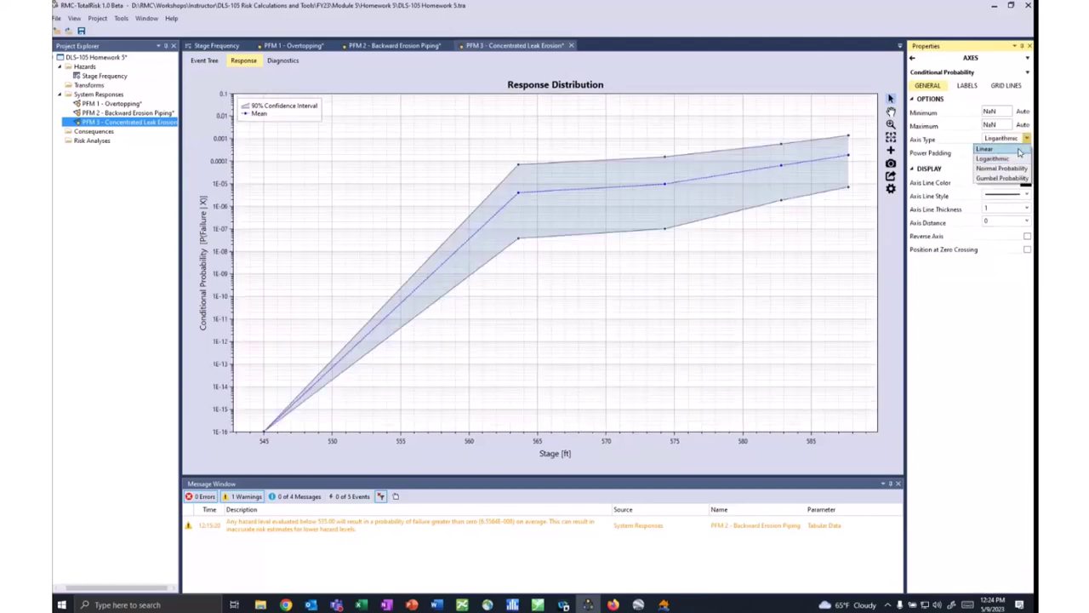
left_click(1019, 150)
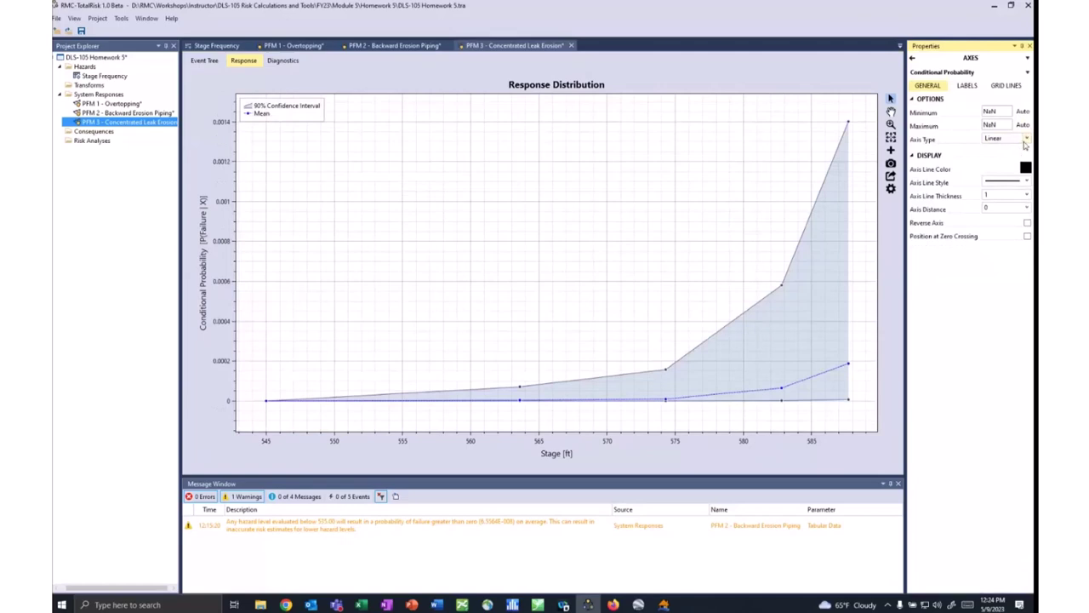
left_click(1026, 139)
left_click(1011, 160)
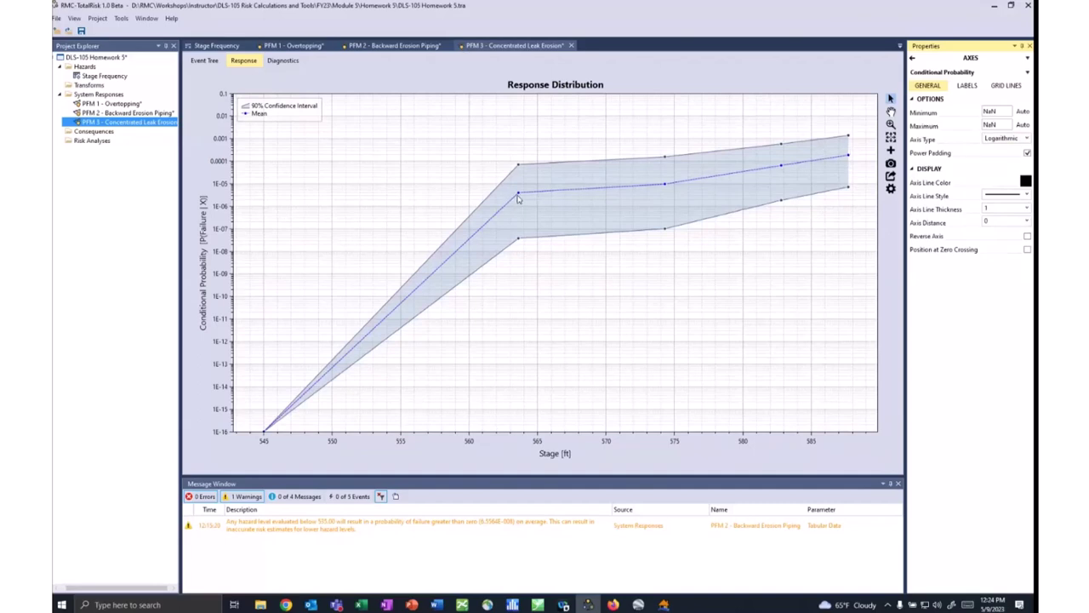
Save the project from PFM 3's event tree view and return to the event tree's general properties.
left_click(201, 63)
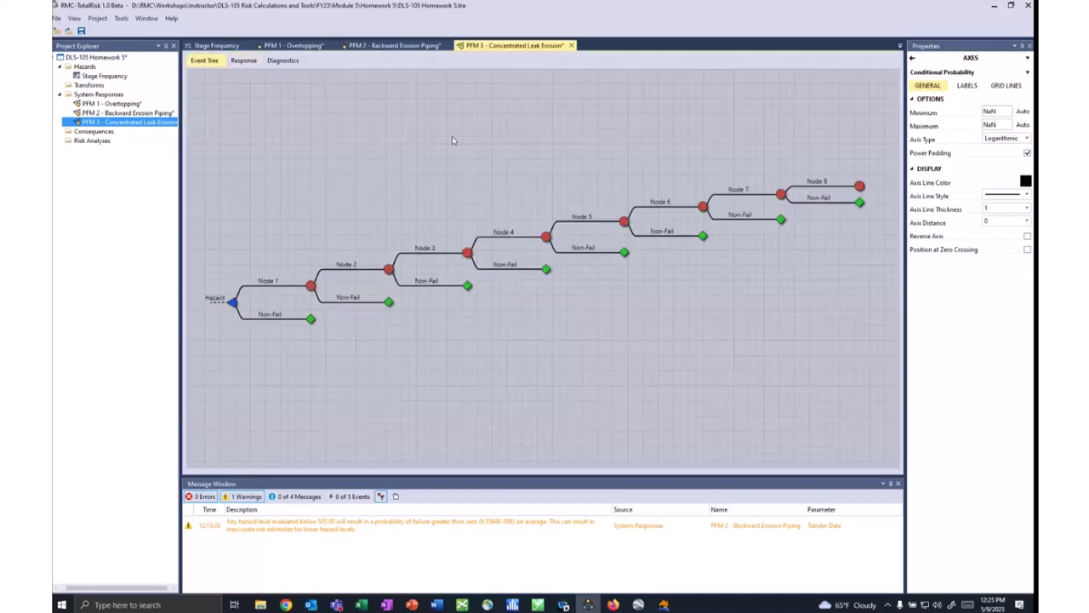
mouse_move(409, 178)
left_mouse_down()
mouse_move(438, 167)
mouse_move(415, 170)
left_mouse_up()
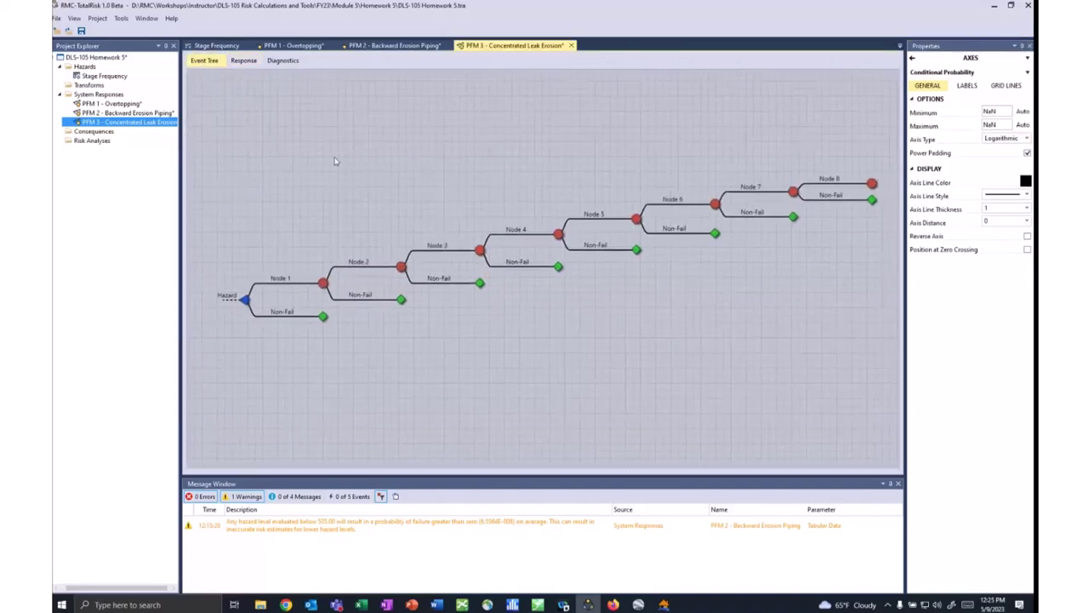
left_click(81, 31)
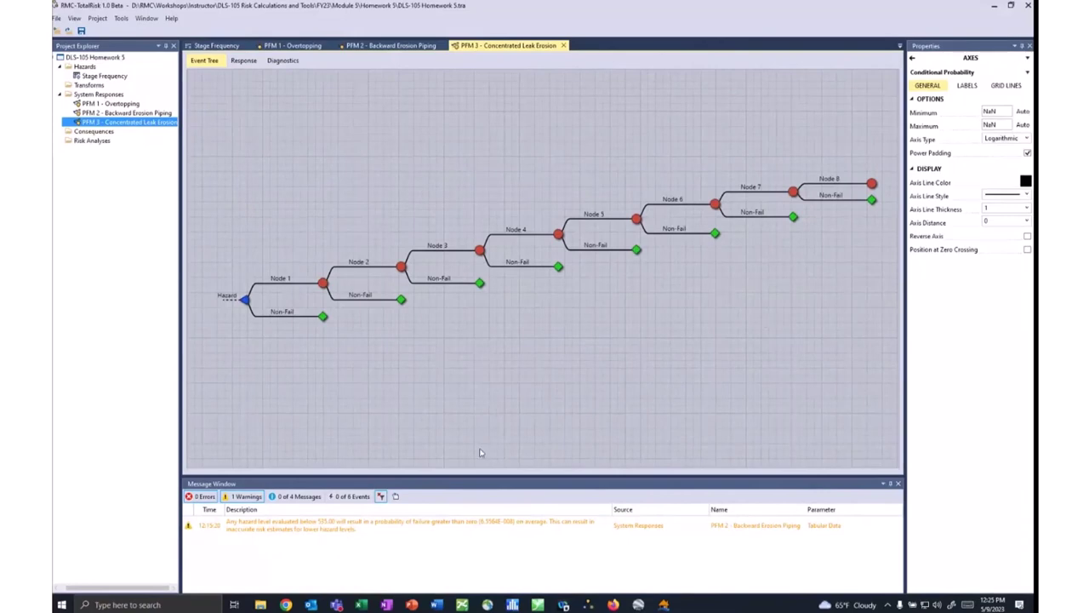
left_click(913, 59)
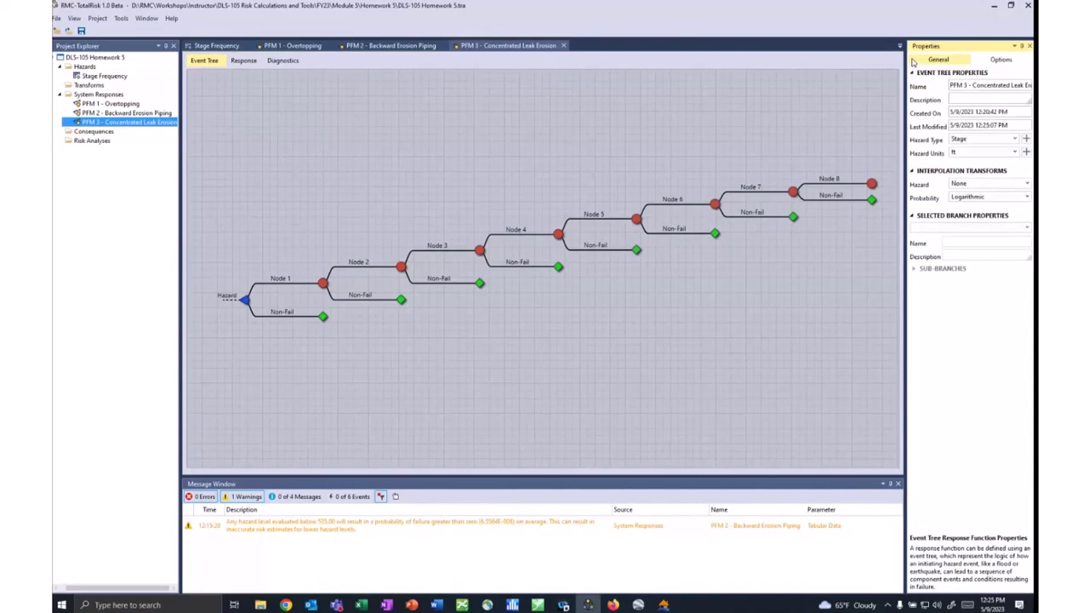
In the Excel workbook, examine the Life Loss section with the day and night exposure and the breach and non-breach life loss tables.
left_click(361, 604)
scroll(370, 414, "up", 10)
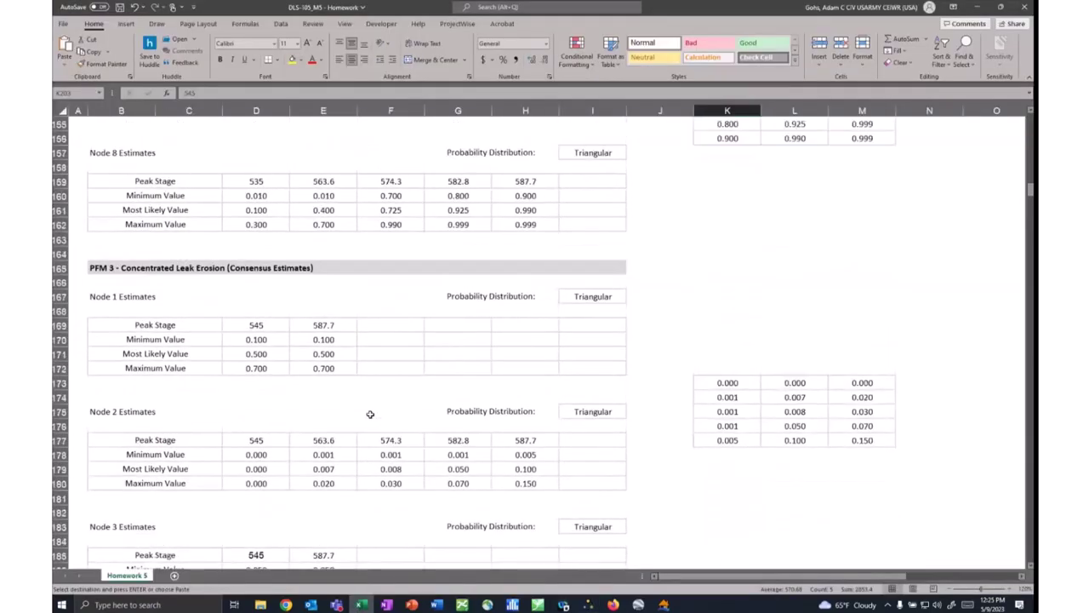
scroll(370, 414, "down", 10)
scroll(370, 413, "up", 20)
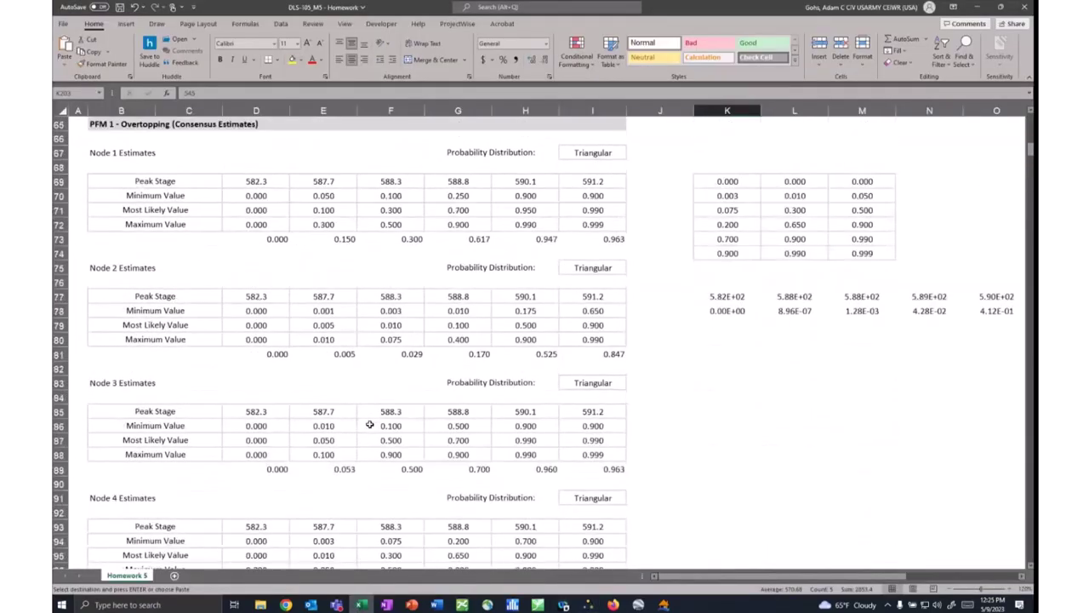
scroll(368, 430, "up", 9)
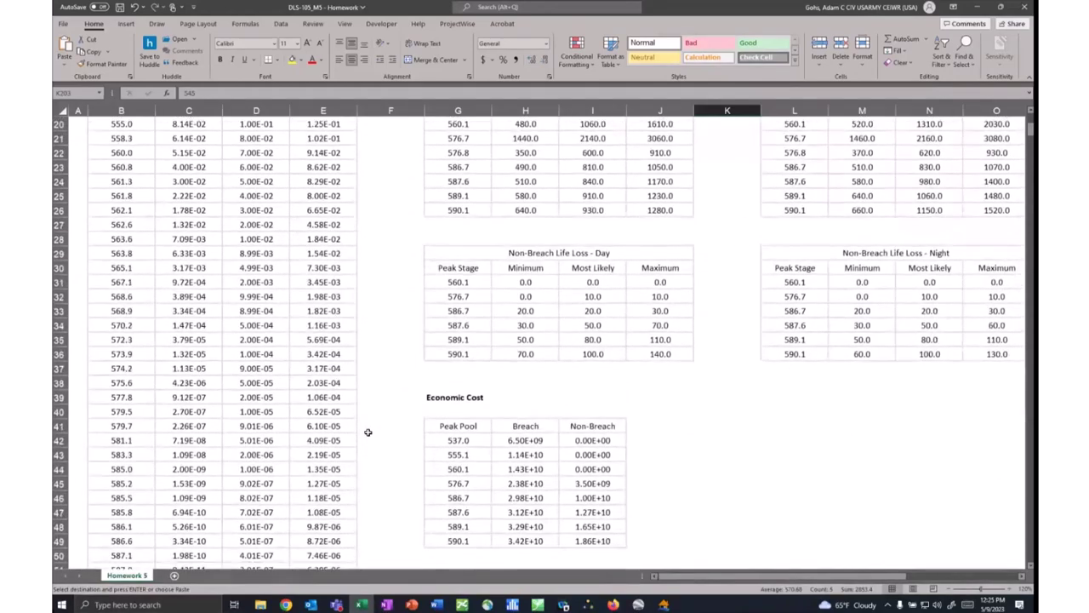
scroll(367, 433, "up", 1)
scroll(368, 433, "down", 3)
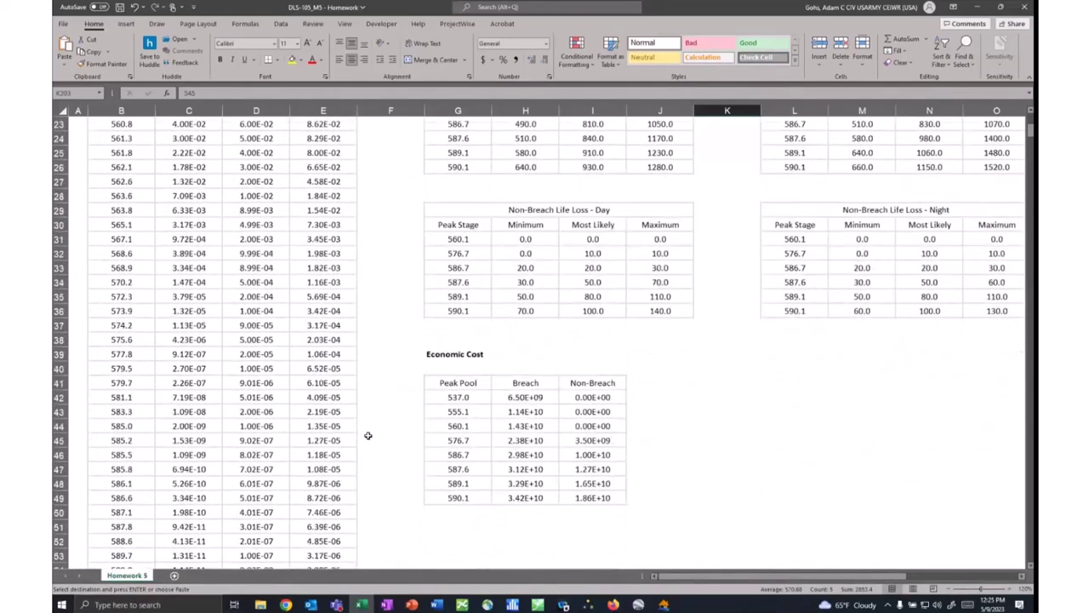
scroll(560, 437, "up", 4)
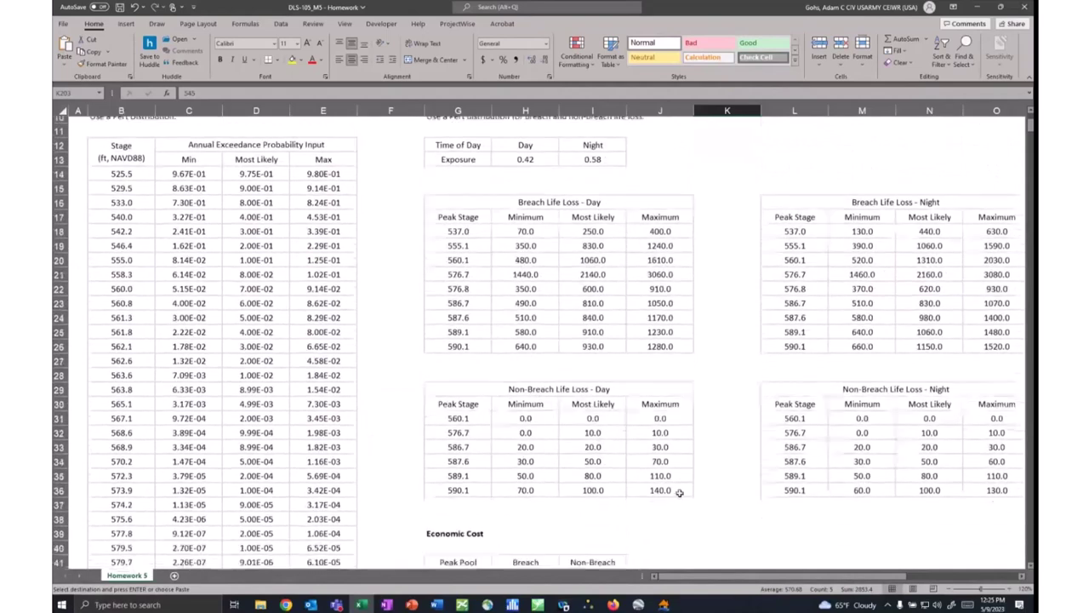
scroll(656, 481, "up", 1)
left_click(1022, 577)
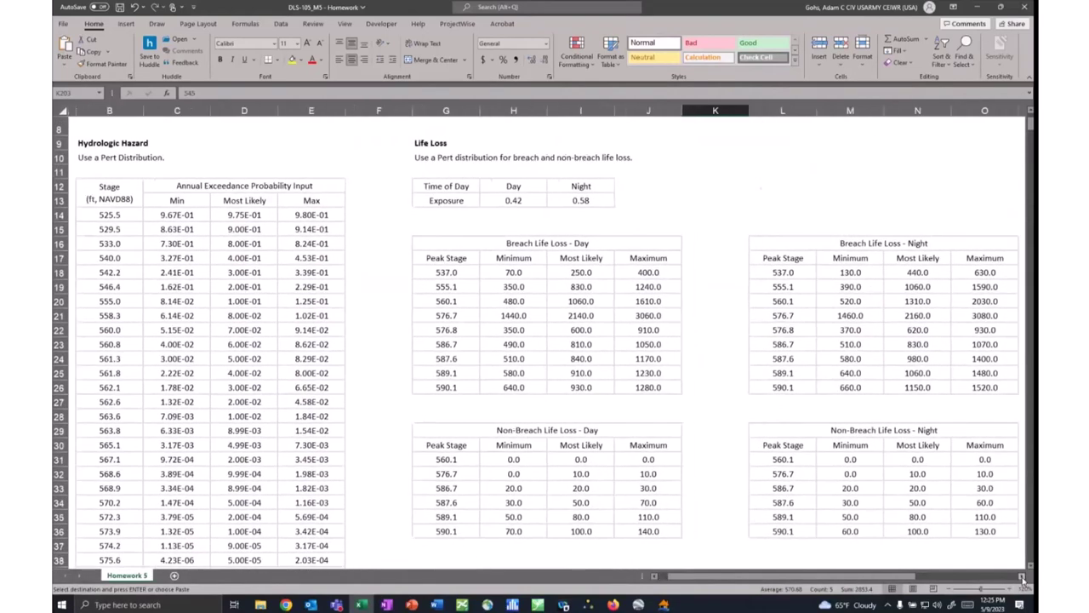
left_click(1022, 578)
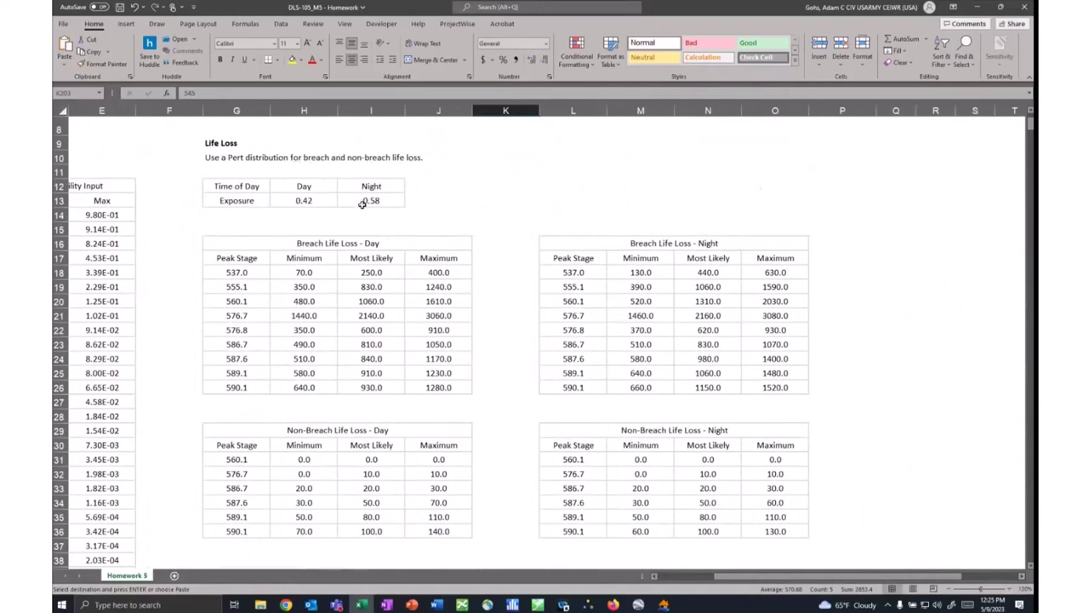
Switch to RMC-TotalRisk, add a tabular consequence named "Breach Life Loss_Day" and set its distribution to PERT.
left_click(589, 605)
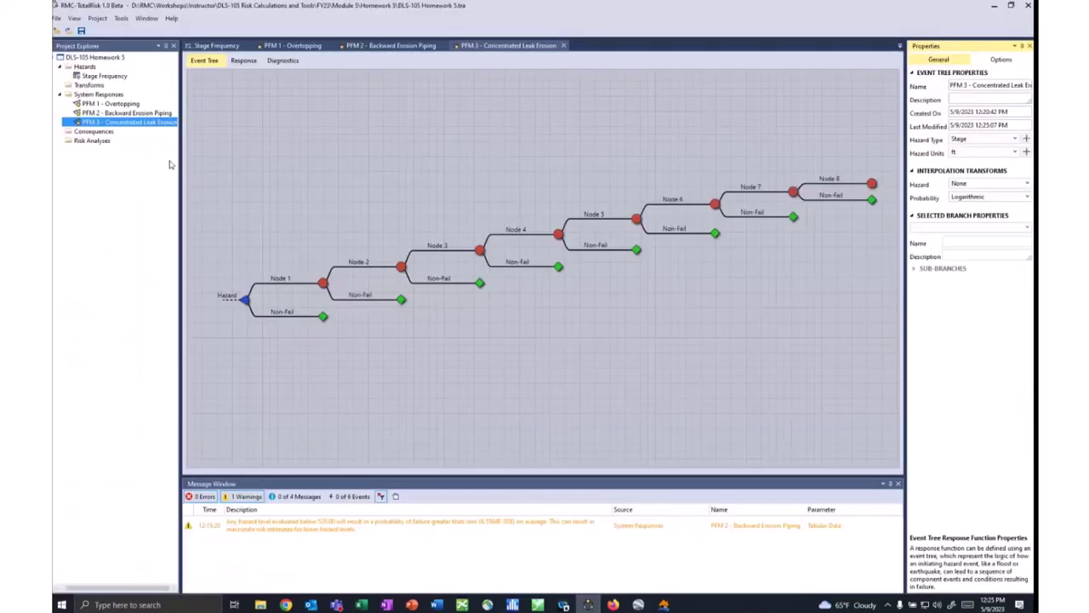
right_click(95, 134)
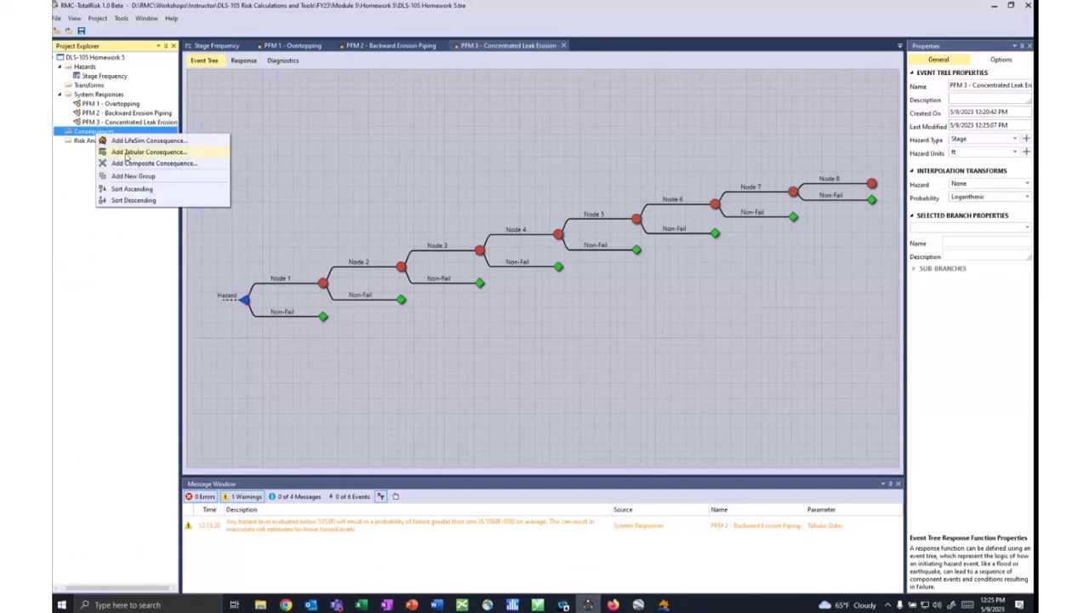
left_click(127, 153)
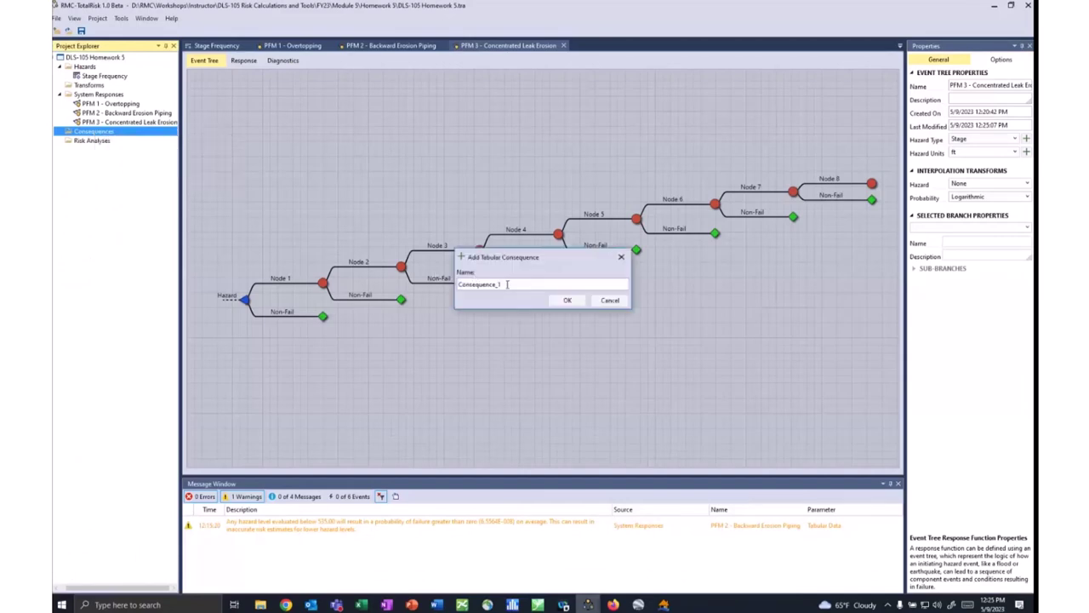
left_click_drag(507, 284, 435, 292)
type("E")
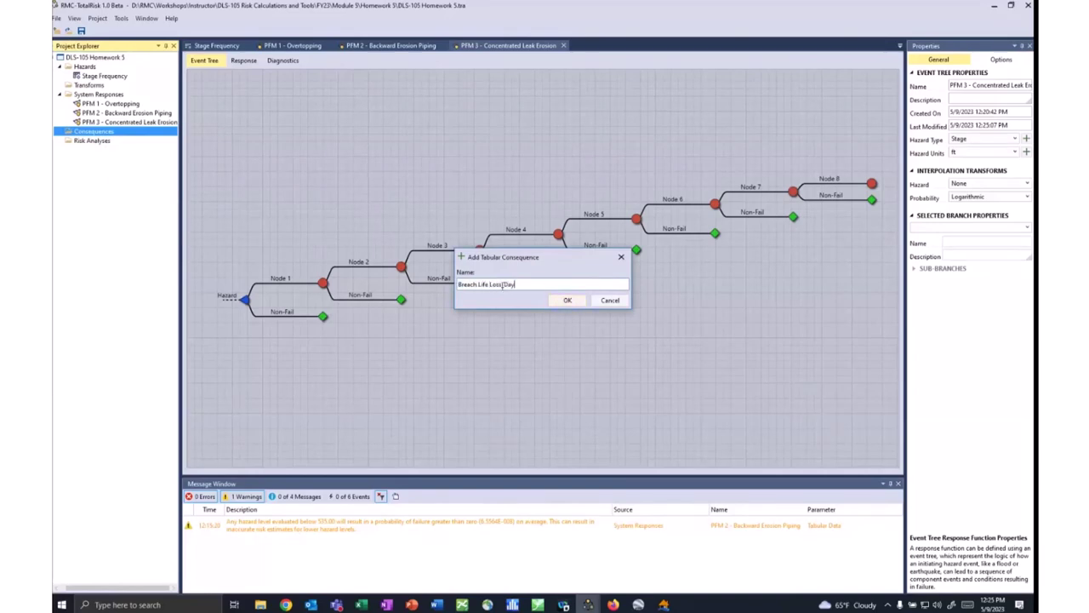
left_click(568, 302)
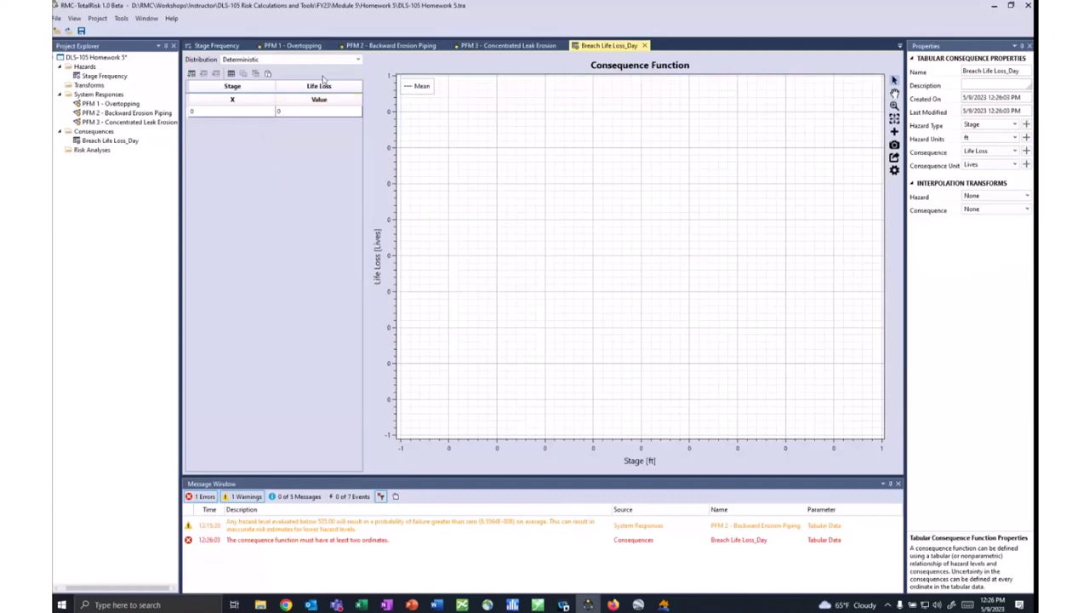
left_click(255, 61)
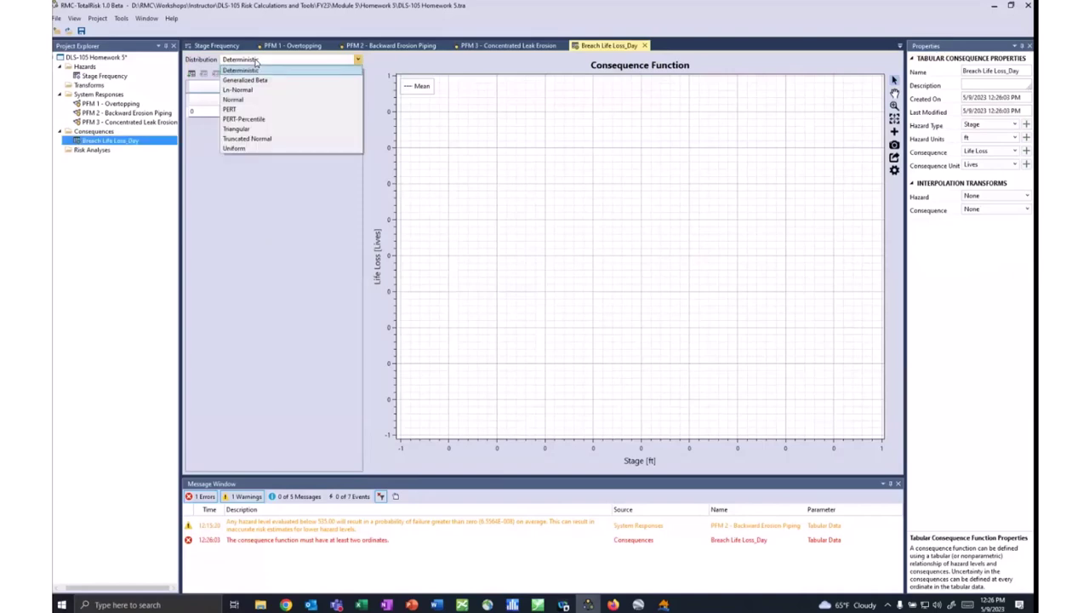
left_click(230, 108)
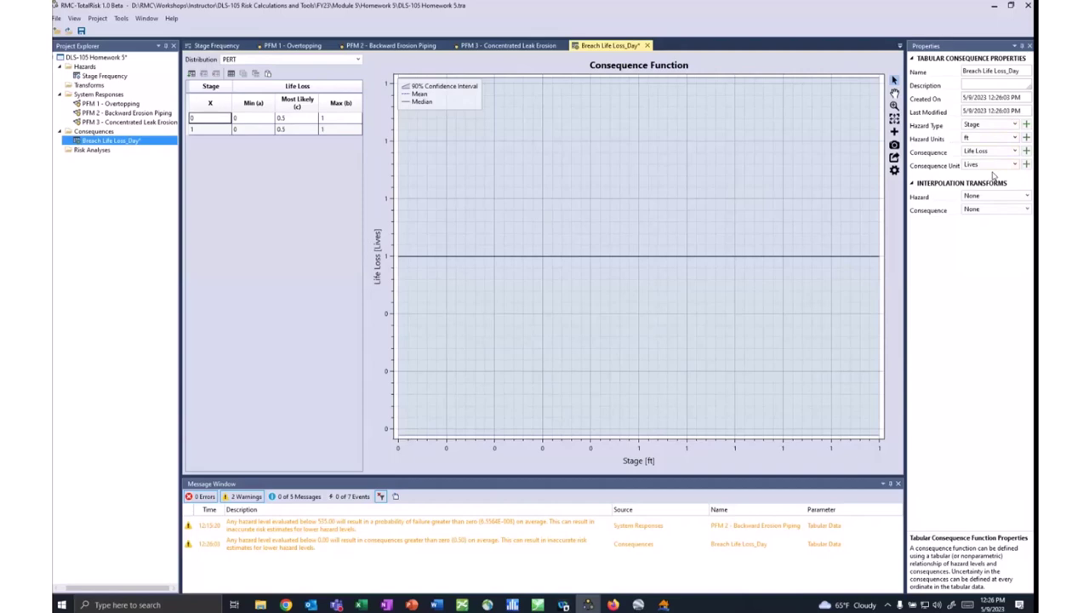
Check the hazard type and units of PFM 1 - Overtopping and Stage Frequency, and return to Breach Life Loss_Day.
left_click_drag(98, 142, 104, 150)
left_click_drag(111, 104, 111, 109)
double_click(112, 105)
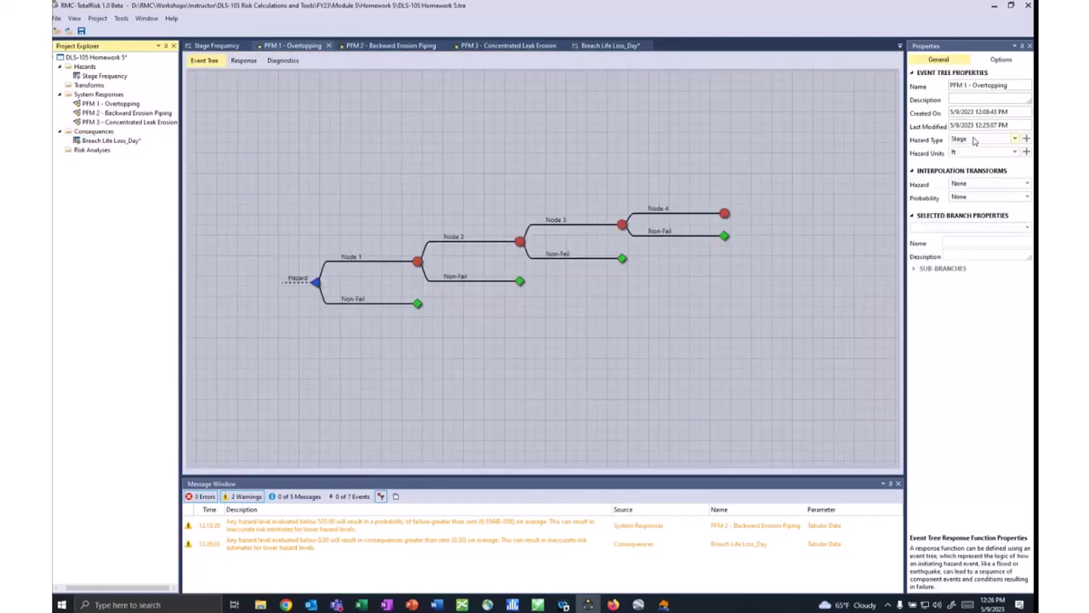
double_click(104, 77)
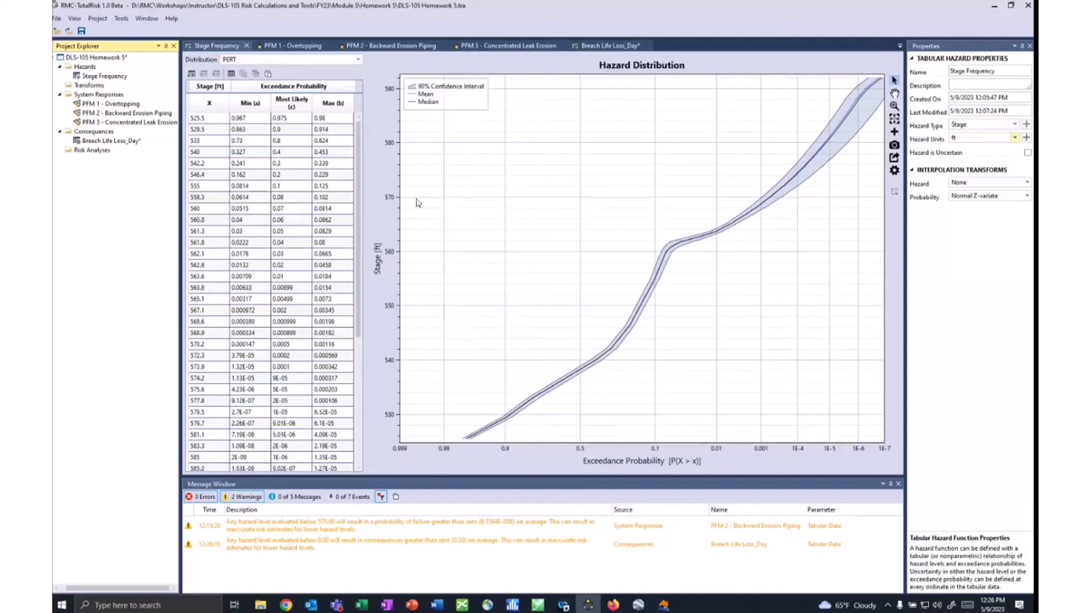
double_click(126, 143)
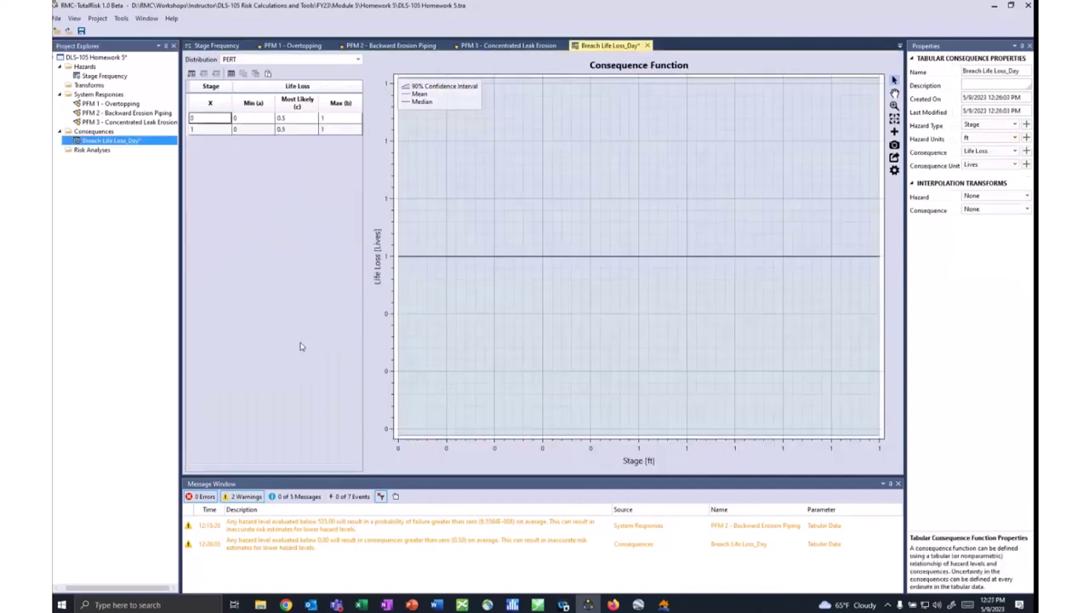
Copy the nine rows of the Breach Life Loss - Day table from Excel into the Breach Life Loss_Day table in RMC-TotalRisk.
left_click(362, 605)
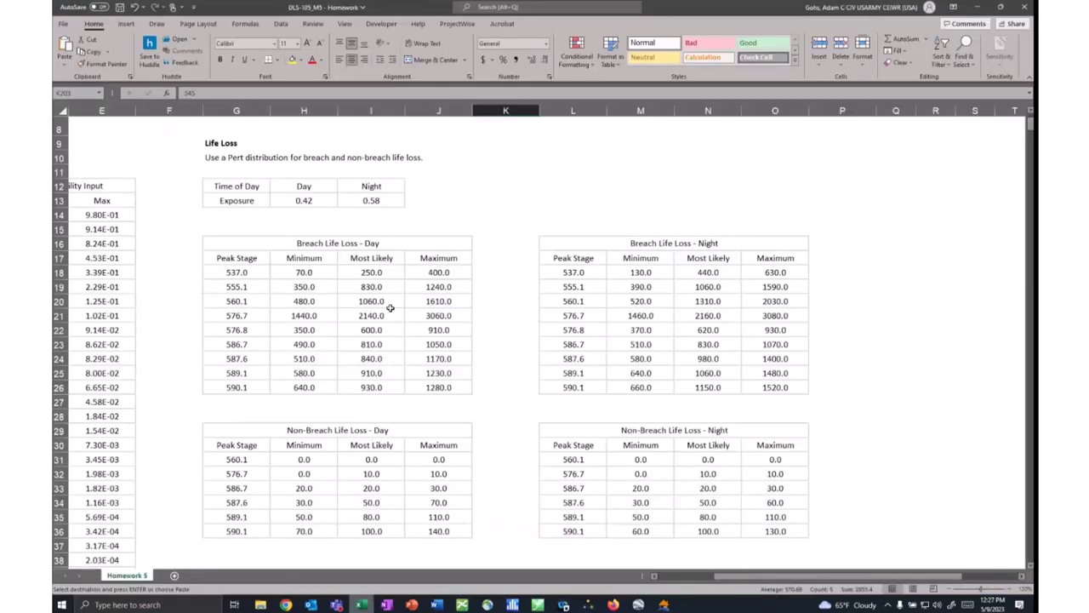
left_click_drag(231, 273, 444, 389)
key("ctrl+c")
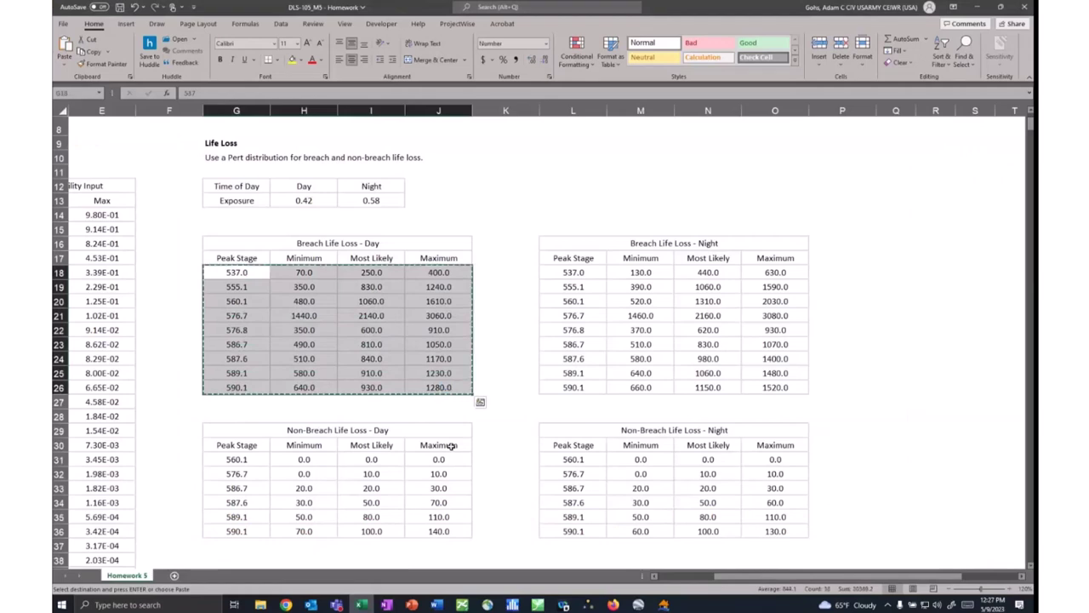
left_click(587, 605)
left_click(211, 119)
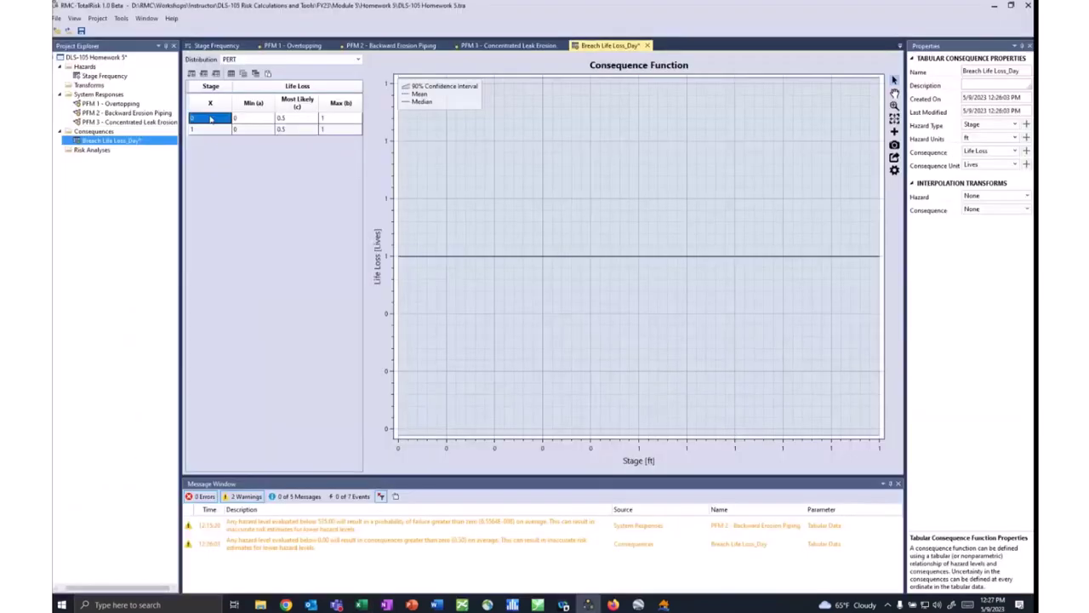
key("ctrl+v")
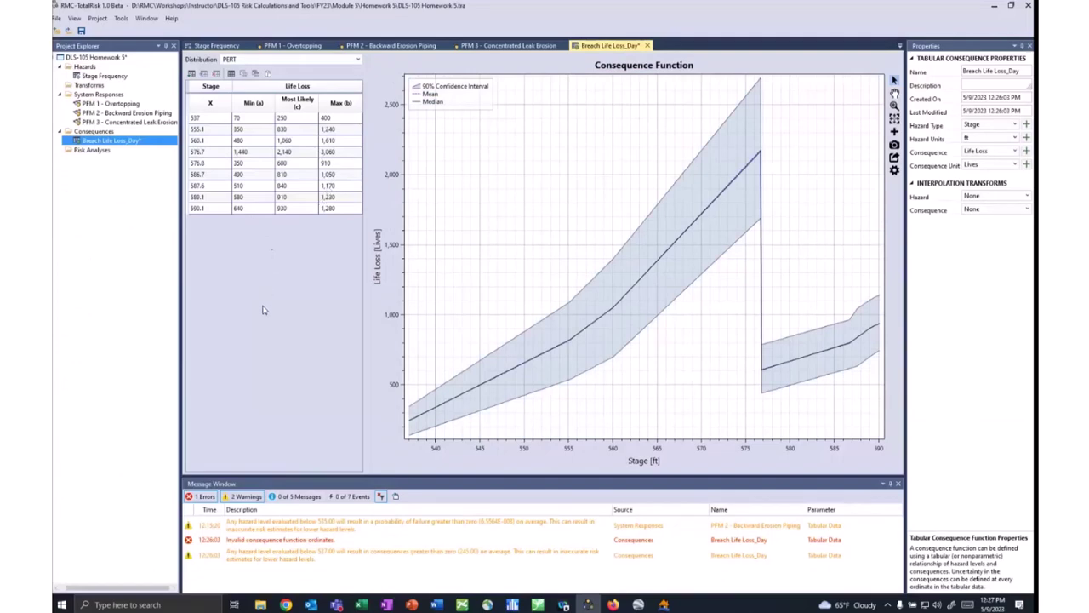
Duplicate the Breach Life Loss_Day consequence under the name "Breach Life Loss_Night".
right_click(107, 142)
left_click(128, 161)
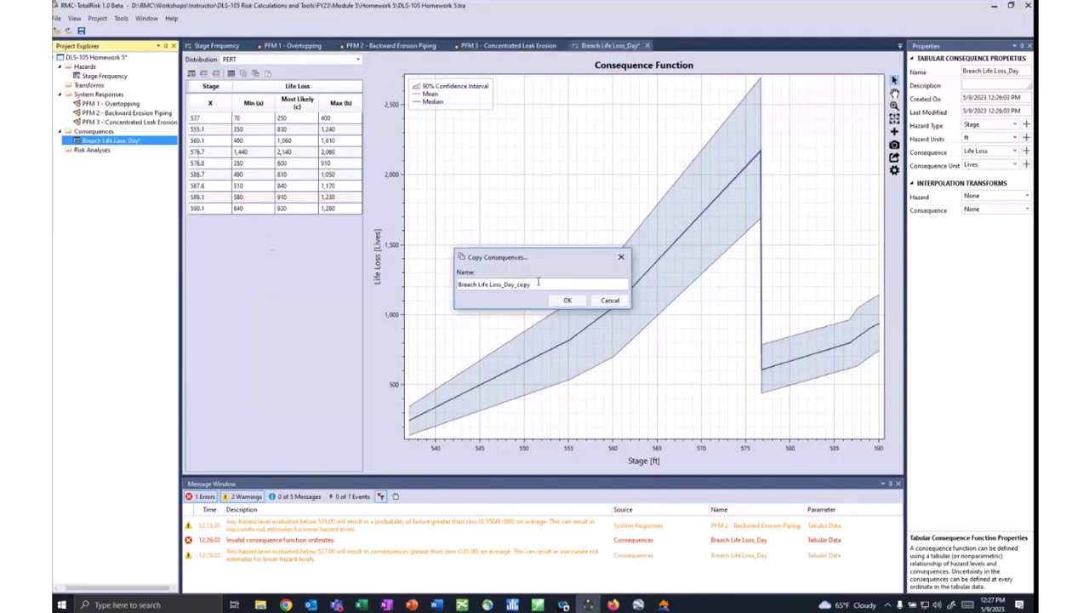
left_click_drag(537, 282, 505, 287)
type("Night")
key("Return")
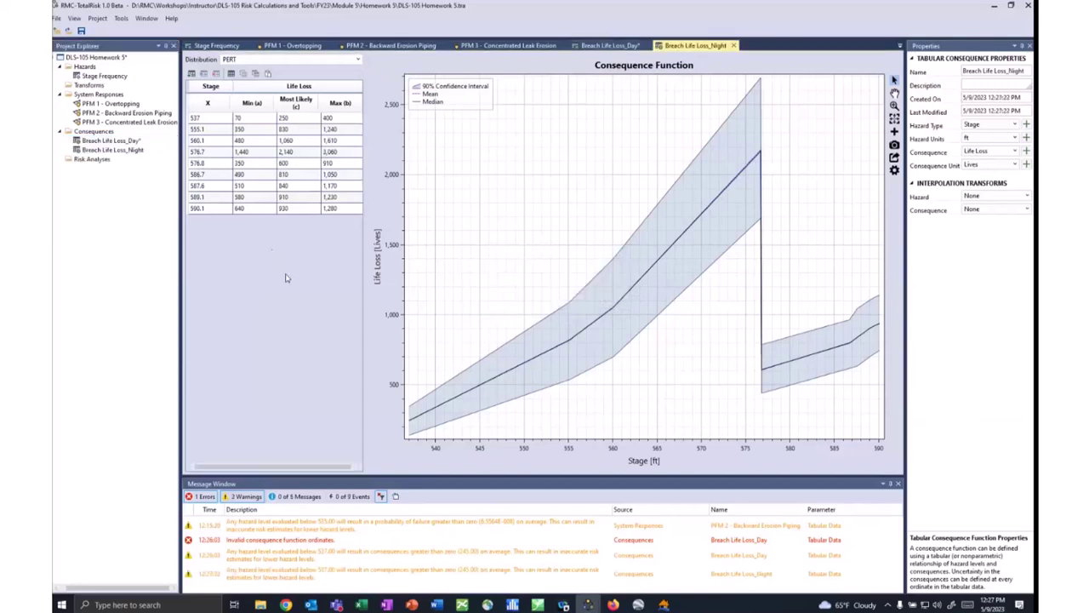
Replace the Breach Life Loss_Night table in RMC-TotalRisk with Excel's Breach Life Loss - Night data, and save the project.
left_click(361, 604)
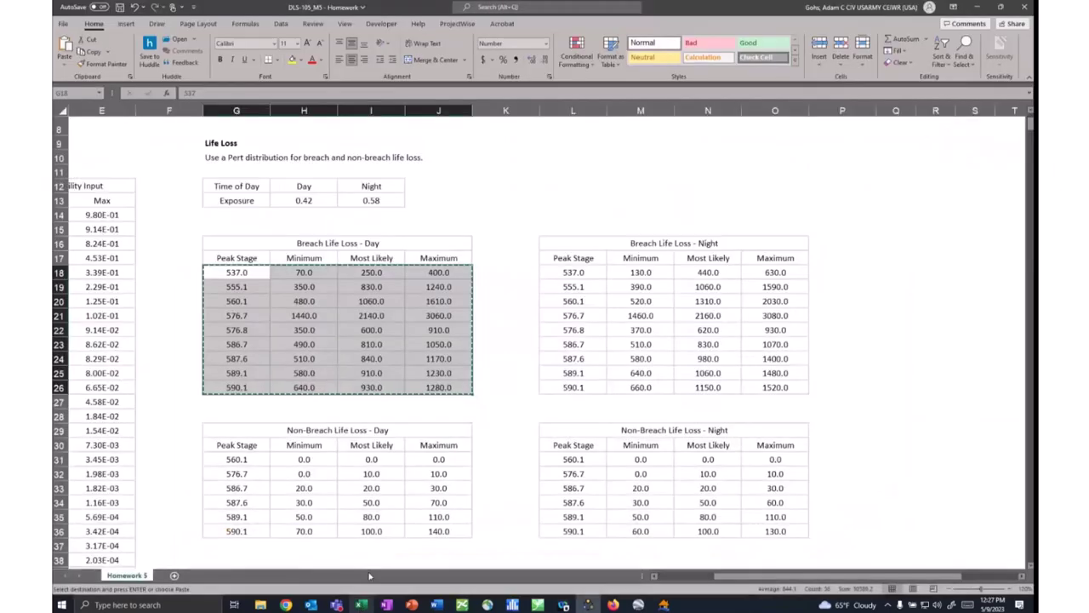
left_click_drag(578, 273, 776, 385)
key("ctrl+c")
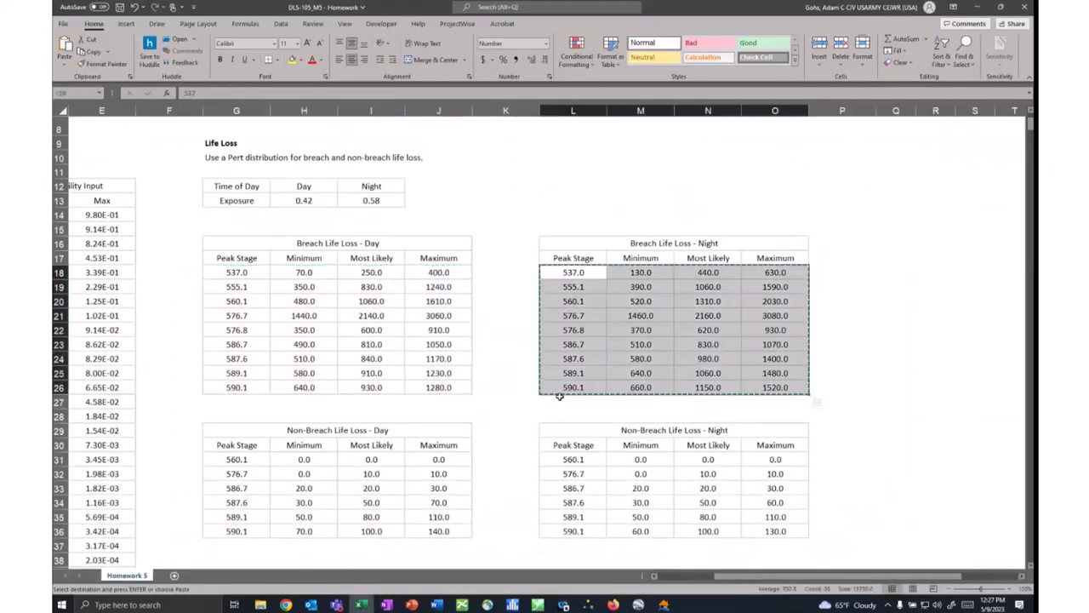
left_click(589, 605)
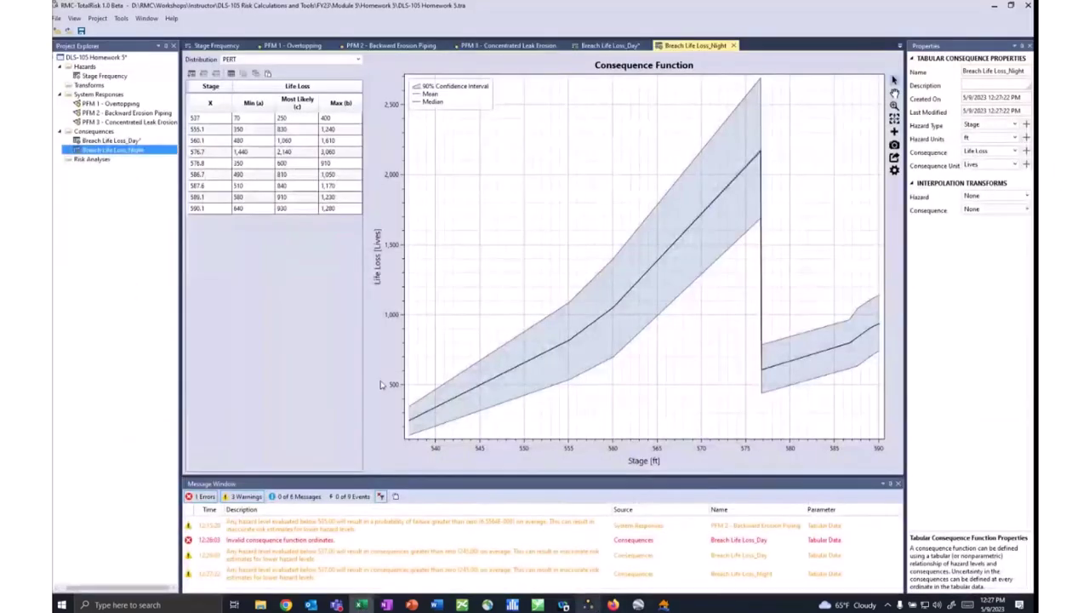
left_click(205, 119)
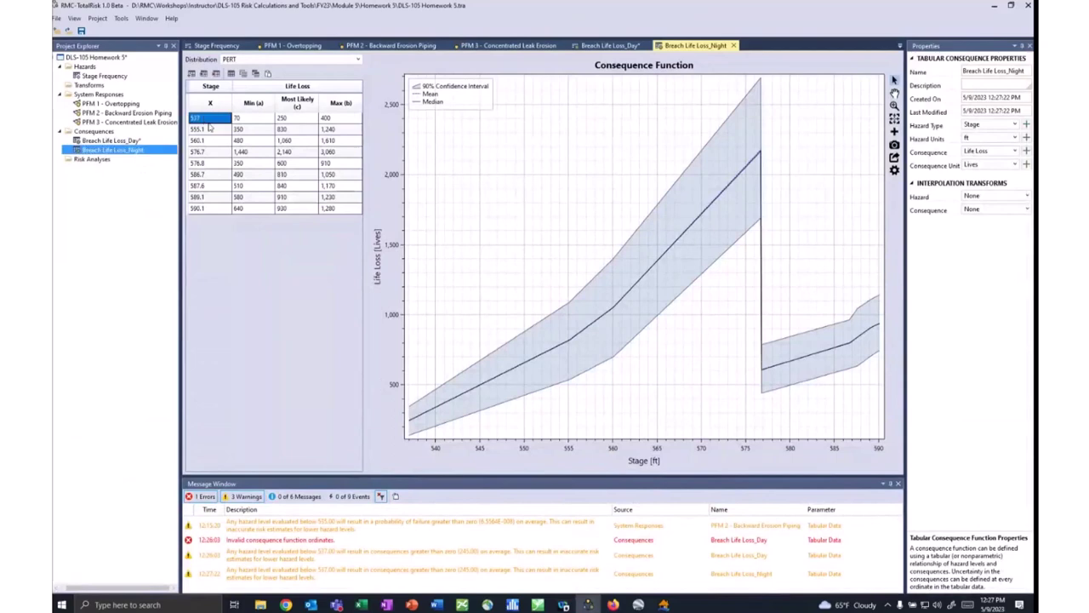
key("ctrl+v")
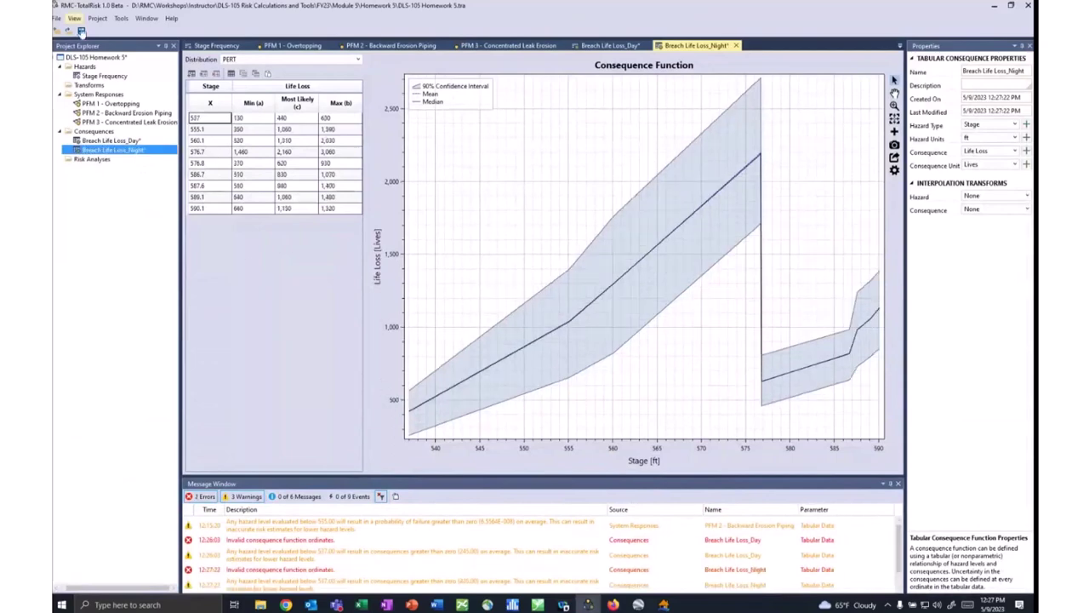
left_click(82, 32)
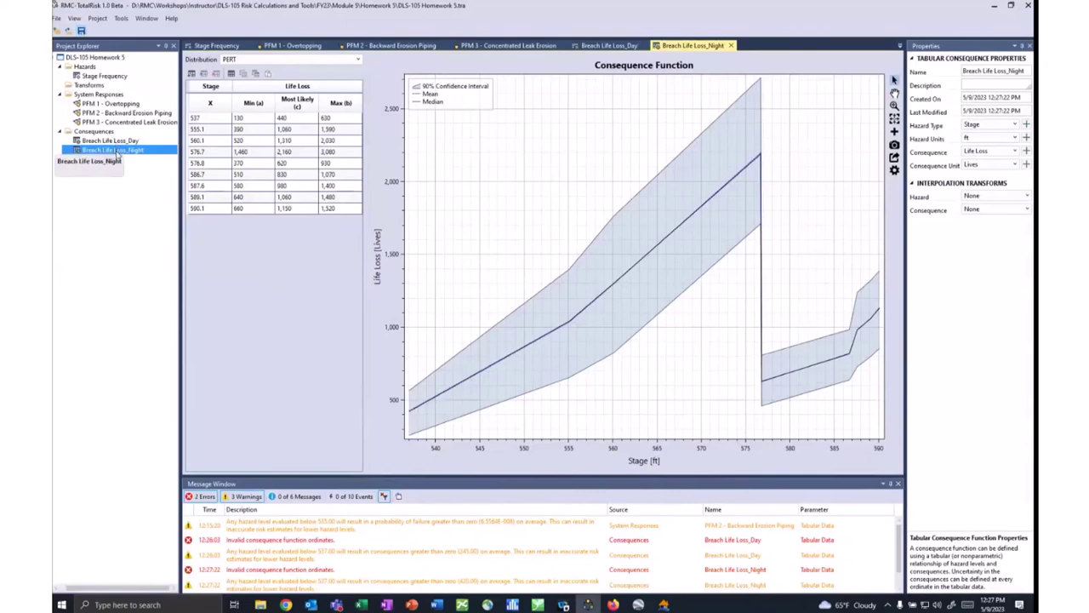
Add a composite consequence named "Breach Life Loss" to the Consequences group.
right_click(102, 133)
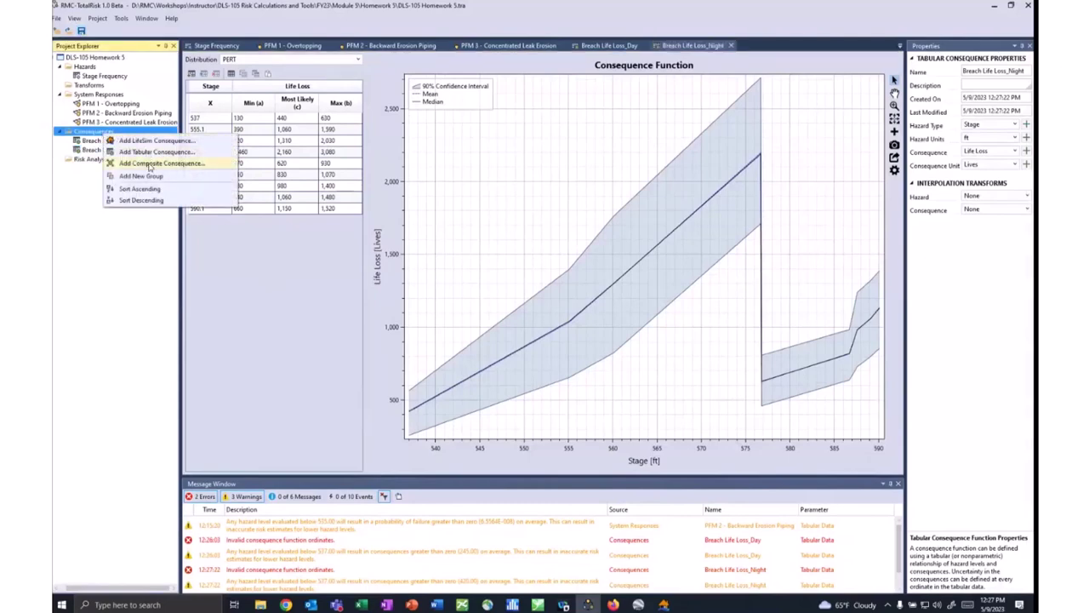
left_click(150, 164)
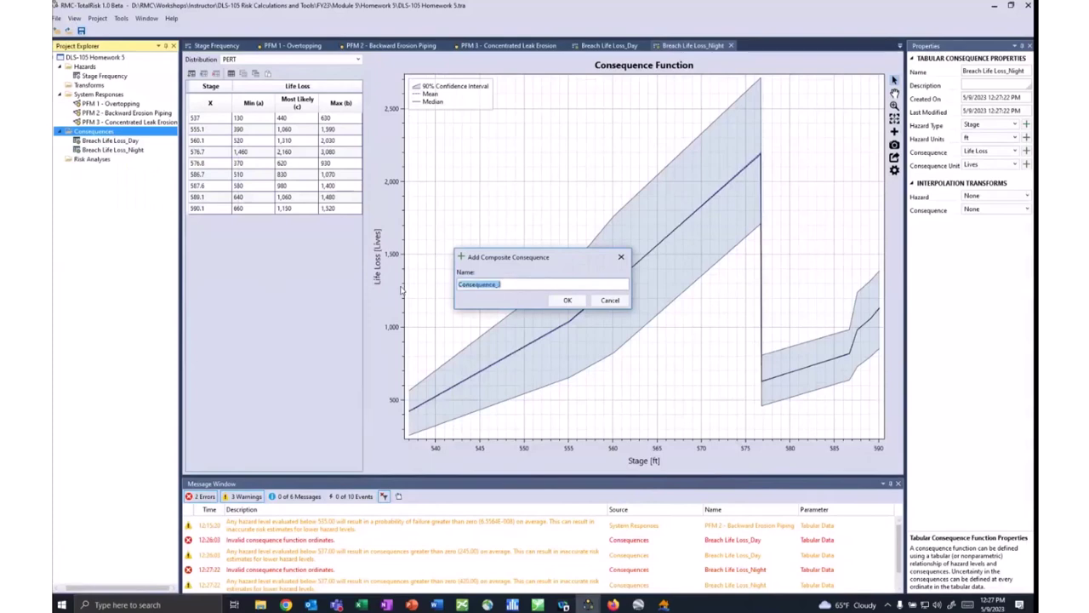
type("Breach Life Loss")
key("Return")
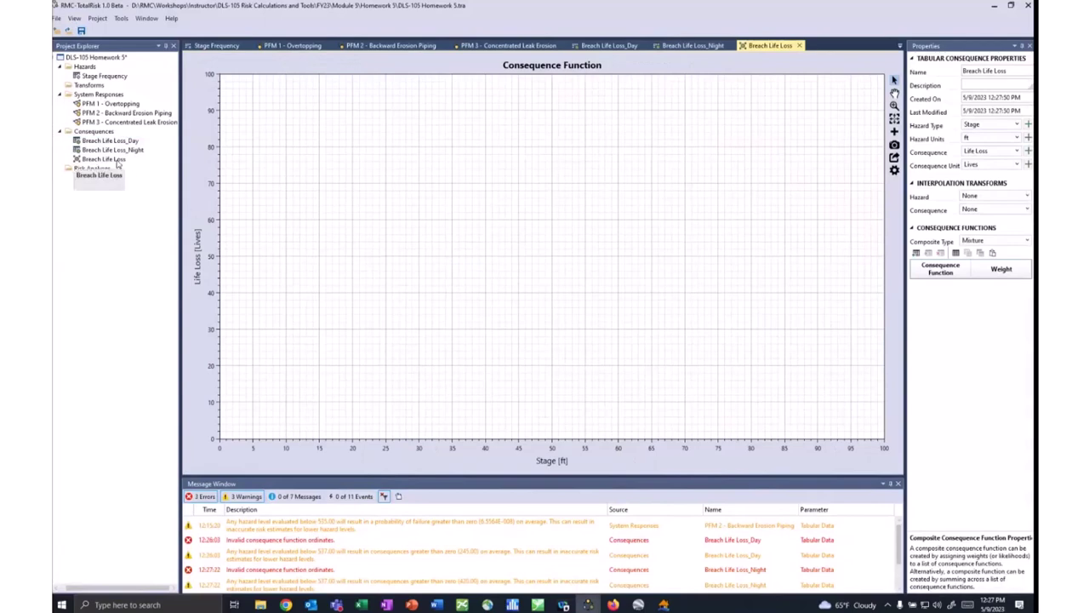
Add two consequence function rows to the Breach Life Loss composite and assign Breach Life Loss_Day and Breach Life Loss_Night.
left_click(916, 254)
left_click(916, 254)
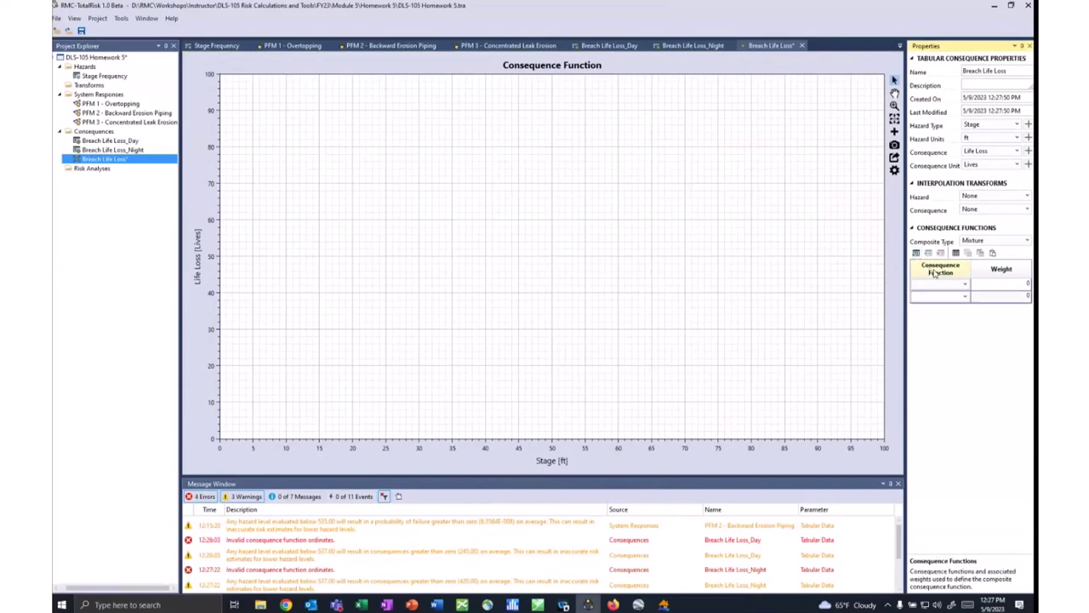
left_click(965, 286)
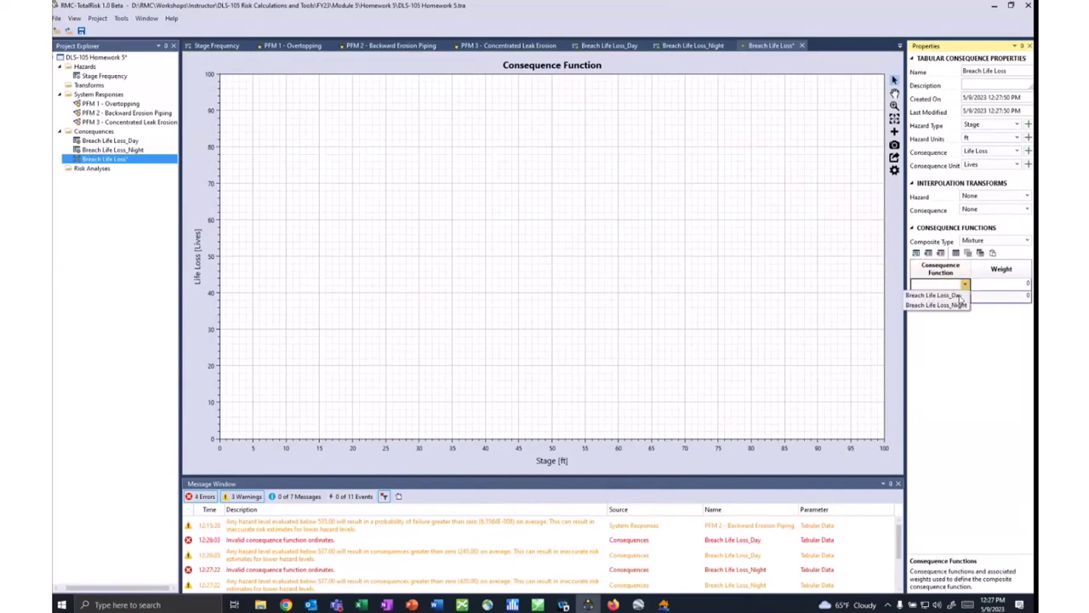
left_click(934, 295)
left_click(965, 297)
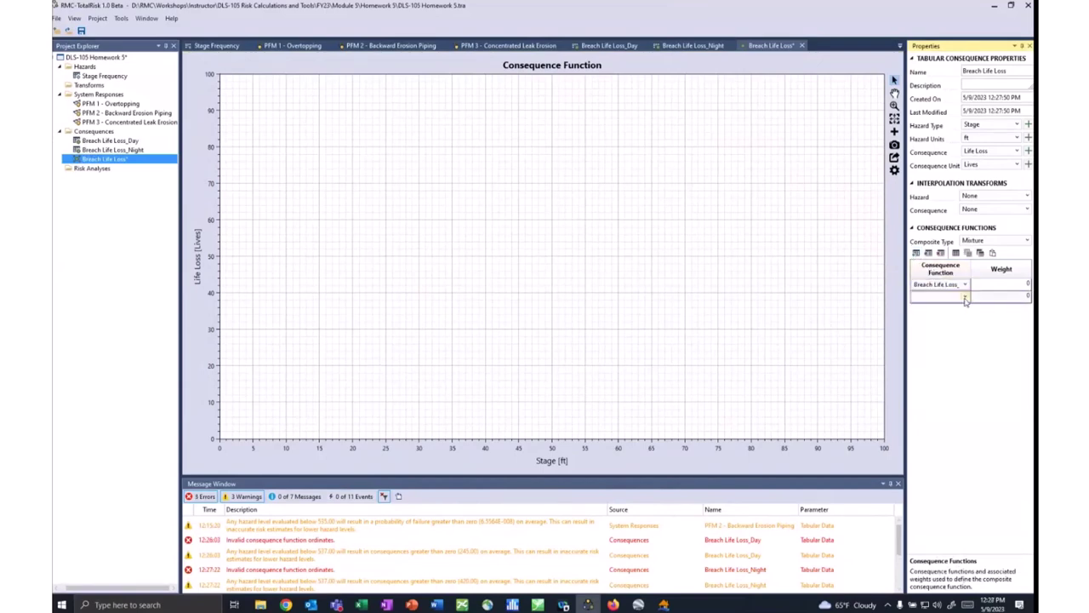
left_click(965, 297)
left_click(955, 317)
Copy the exposure values from Excel into RMC-TotalRisk as the composite's weights, 0.42 for day and 0.58 for night.
left_click(361, 604)
left_click(292, 202)
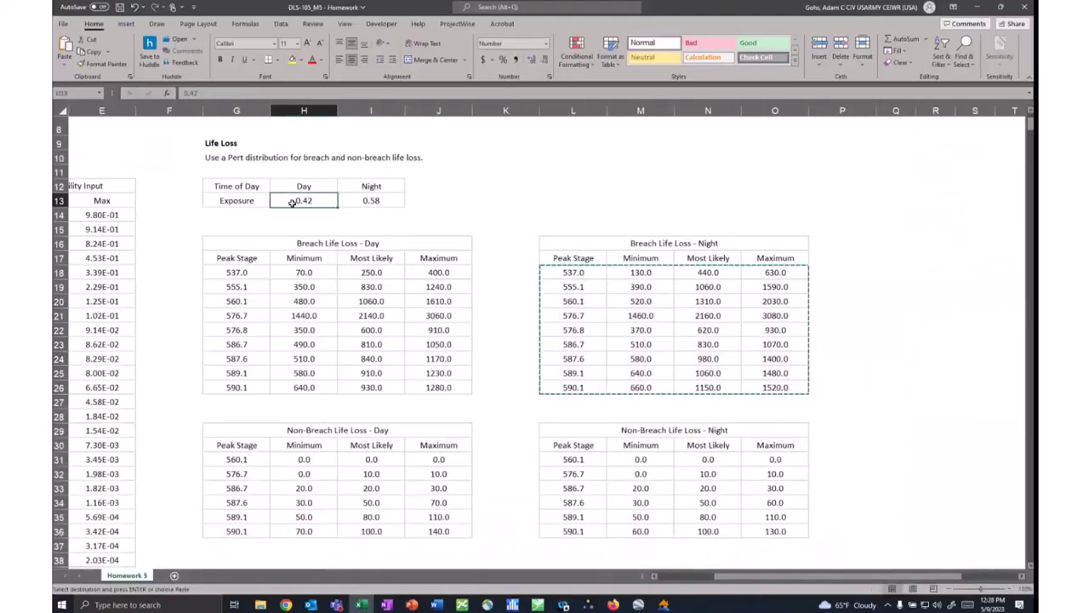
key("ctrl+c")
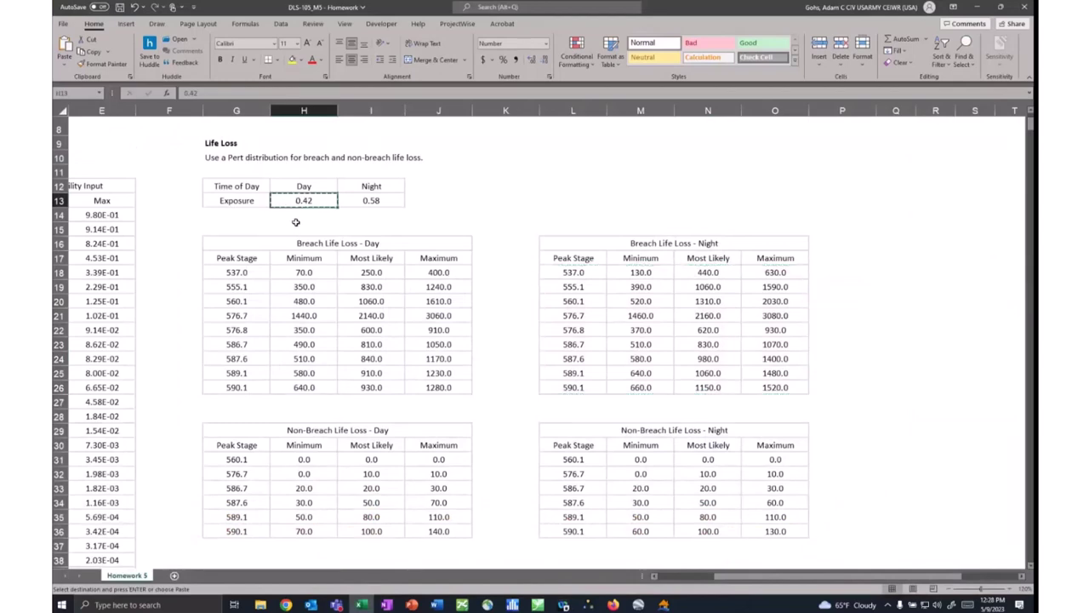
left_click(598, 602)
key("ctrl+v")
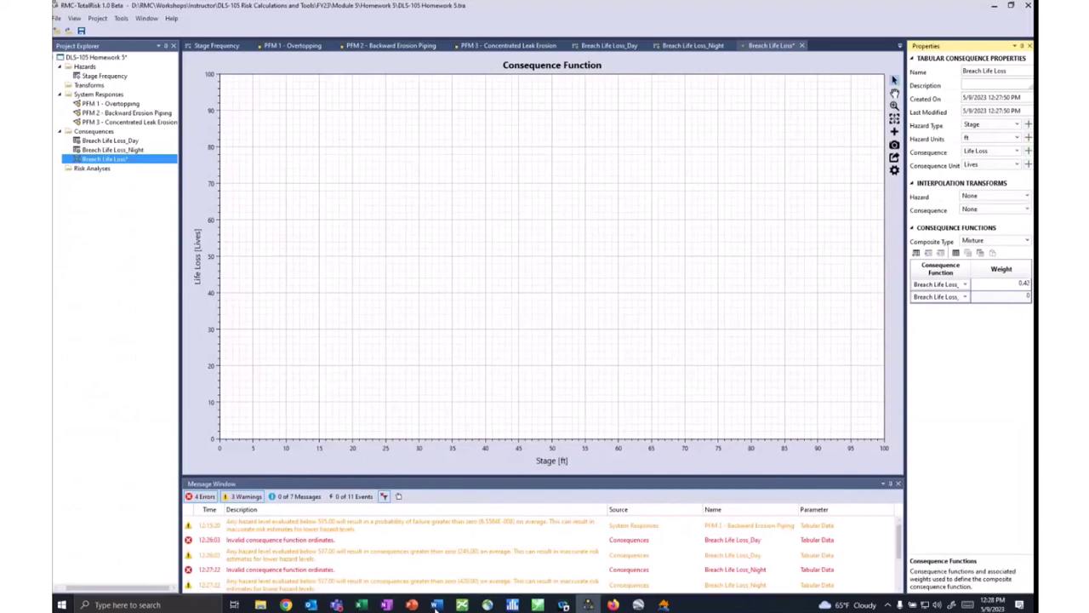
left_click(361, 605)
key("Right")
key("ctrl+c")
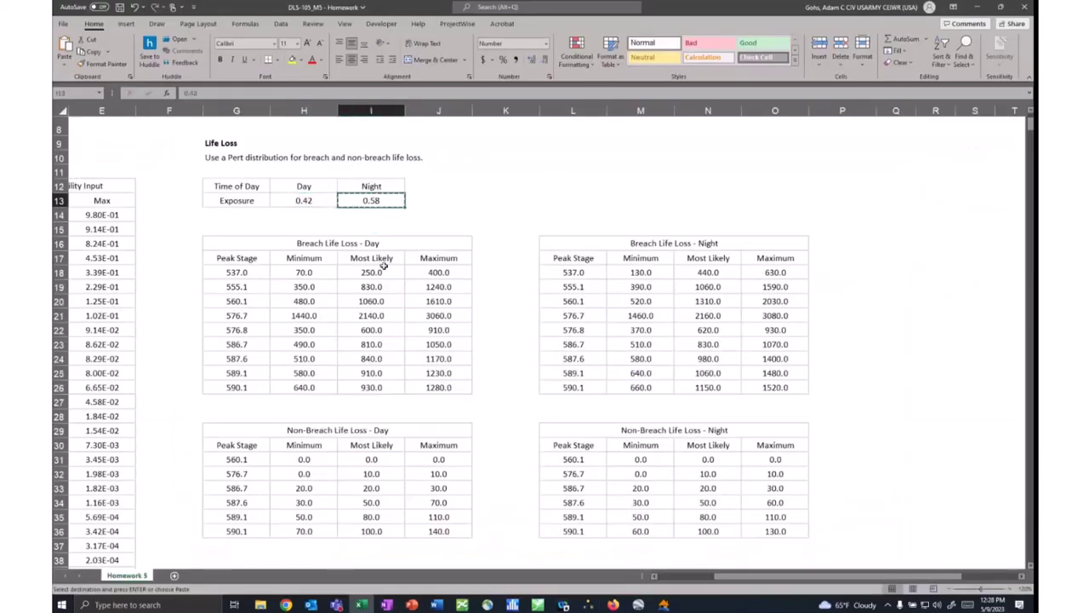
left_click(588, 604)
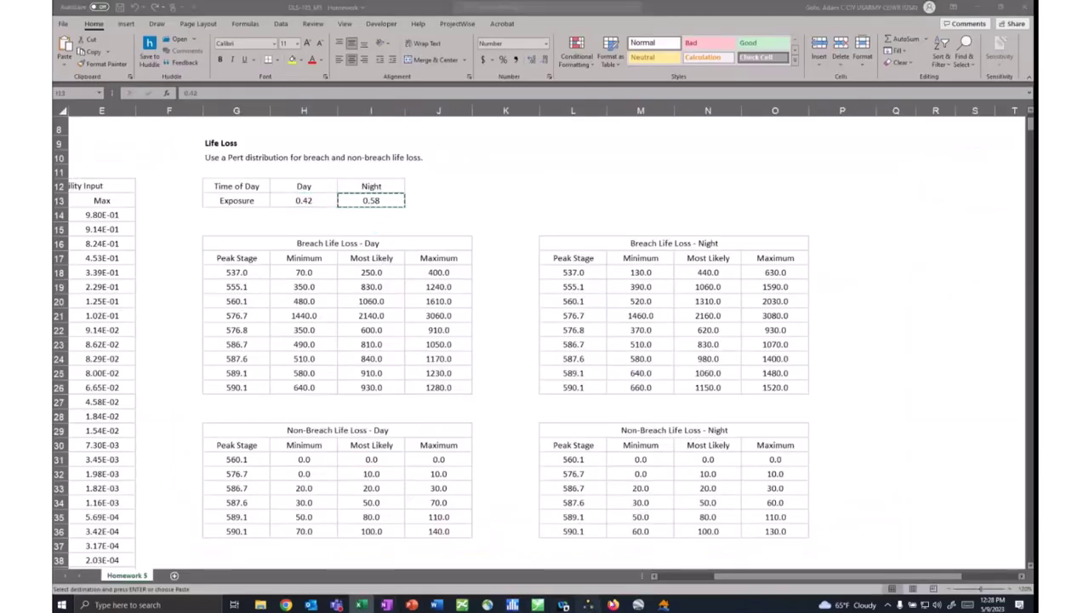
left_click(996, 296)
key("ctrl+v")
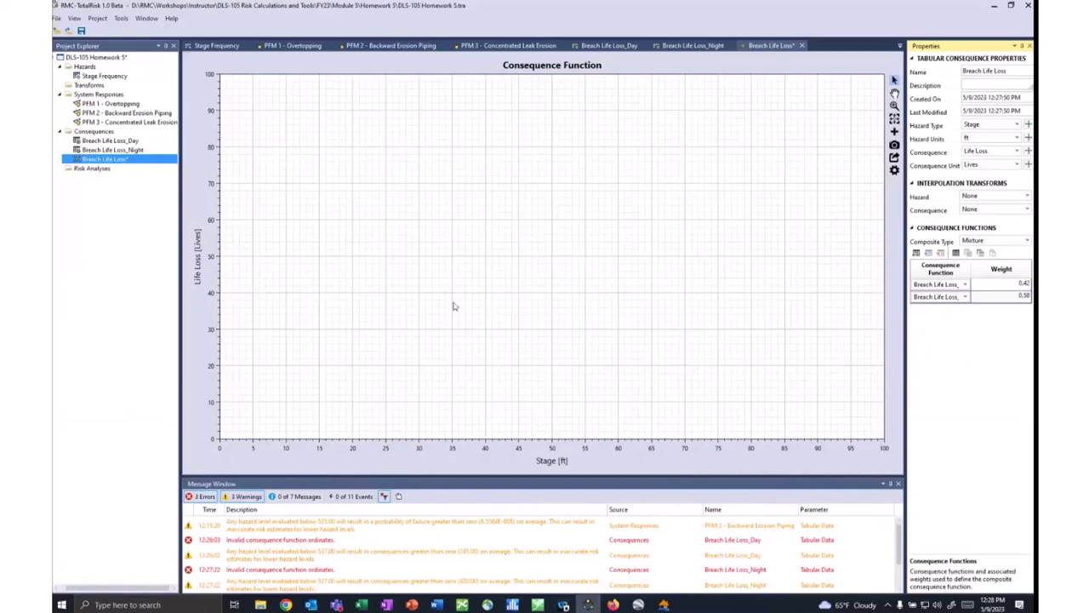
Save the project with the weighted Breach Life Loss composite and close RMC-TotalRisk.
left_click(81, 31)
left_click(1028, 6)
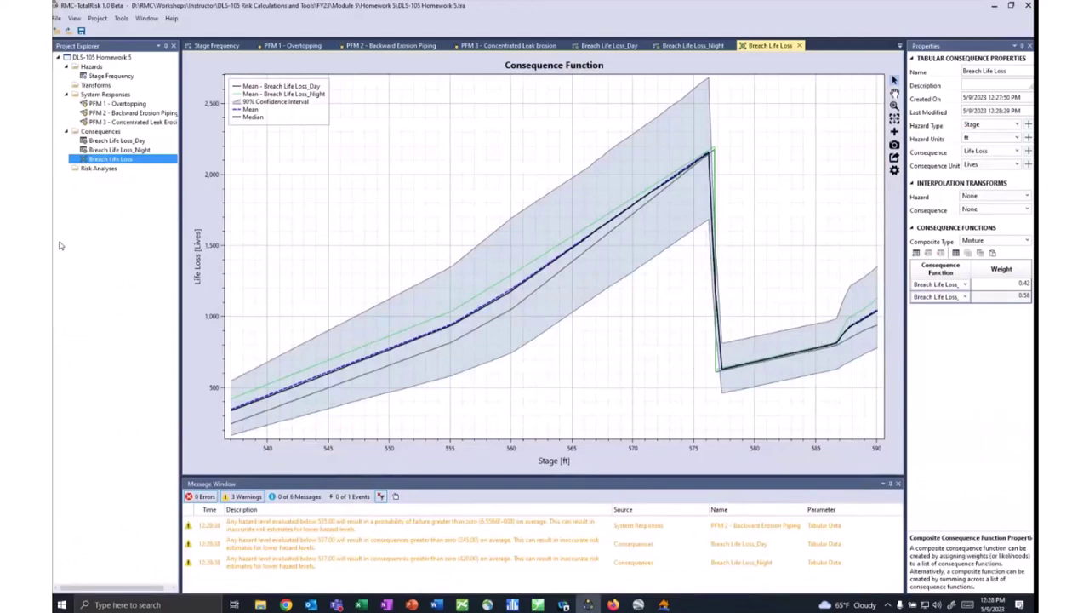
Add a tabular consequence named "Non-Breach Life Loss_Day" to the Consequences group and set its distribution to PERT.
right_click(100, 133)
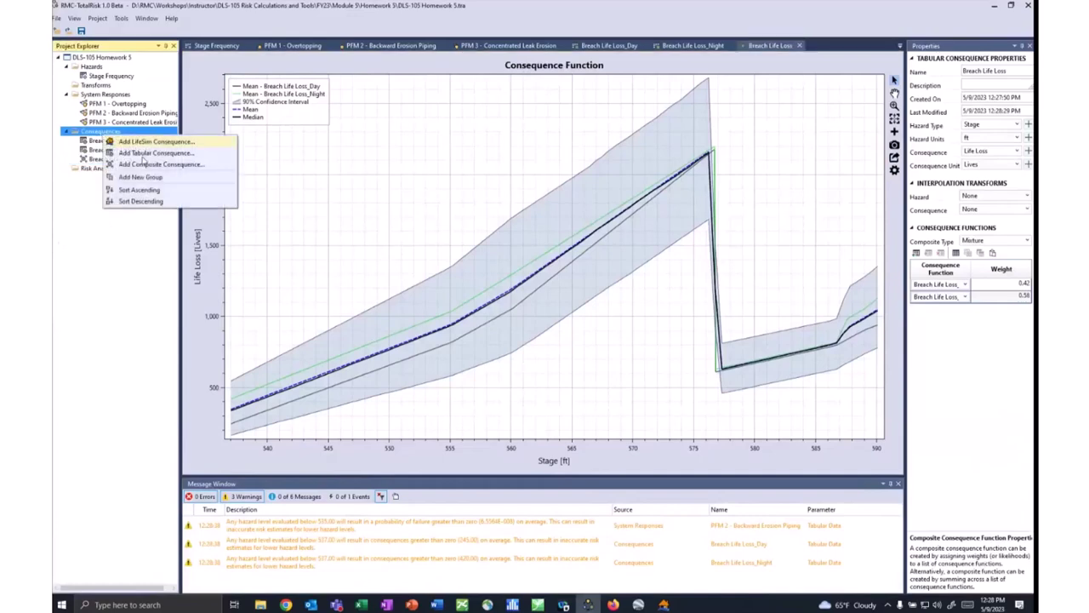
left_click(143, 144)
left_click_drag(510, 284, 418, 292)
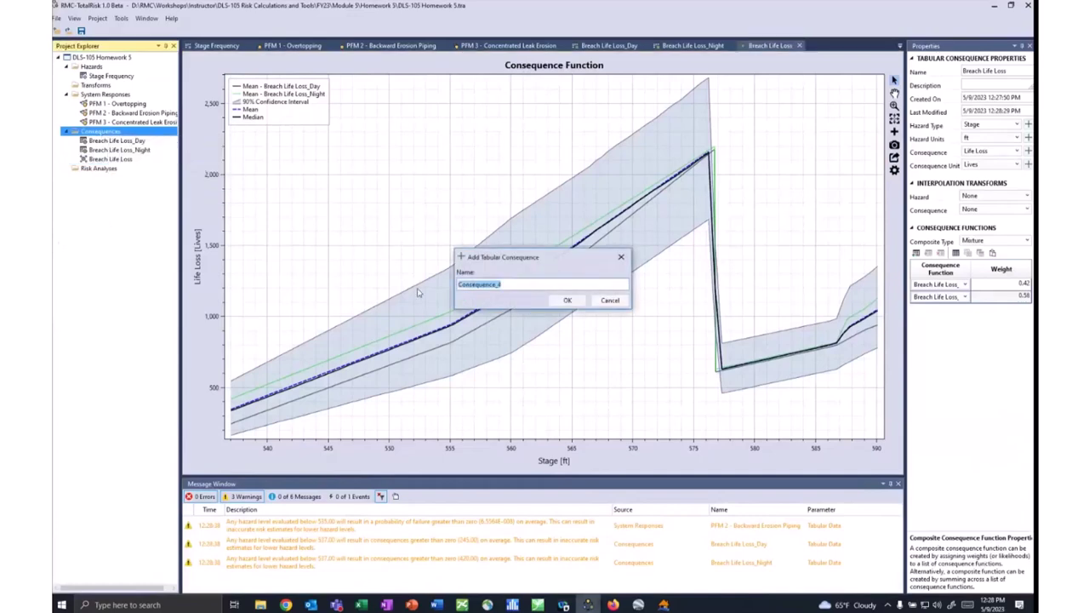
type("Non-Breach Life Loss_Day")
key("Return")
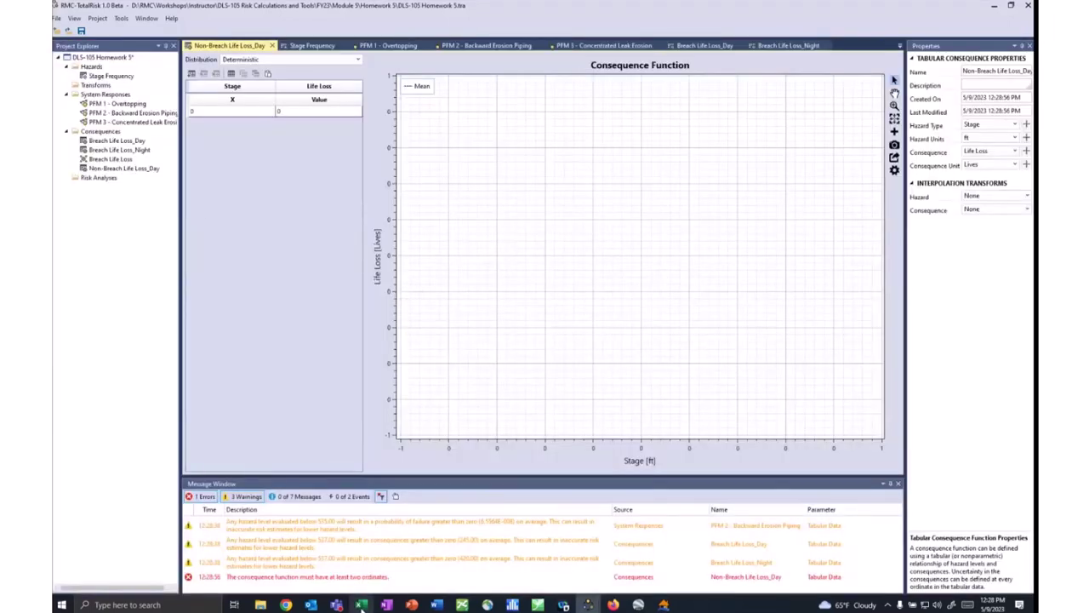
left_click(358, 59)
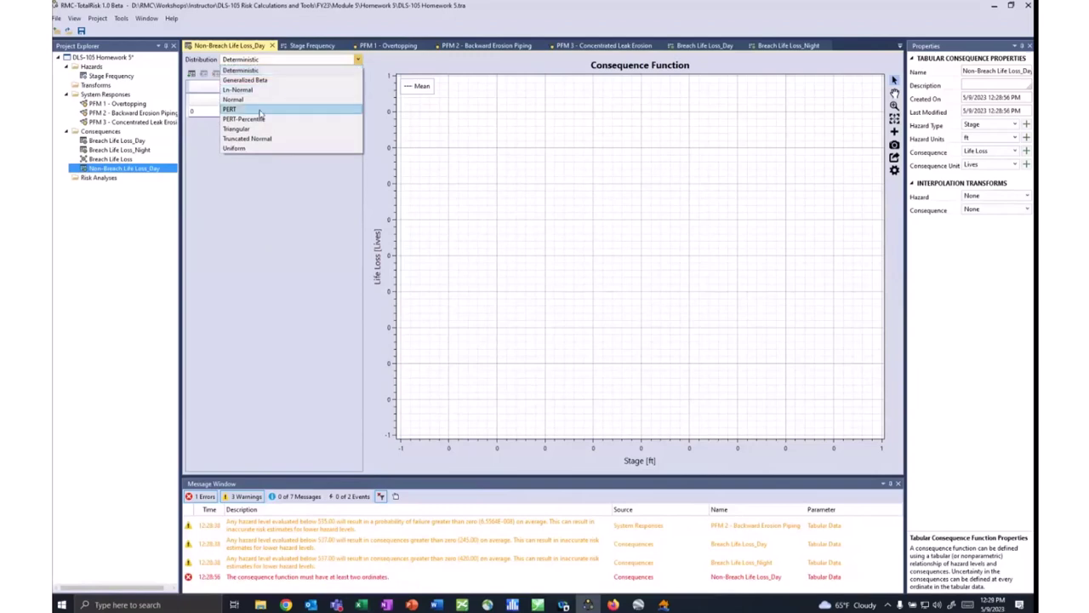
left_click(258, 194)
Copy the six rows of the Non-Breach Life Loss - Day table from Excel into Non-Breach Life Loss_Day in RMC-TotalRisk.
left_click(361, 604)
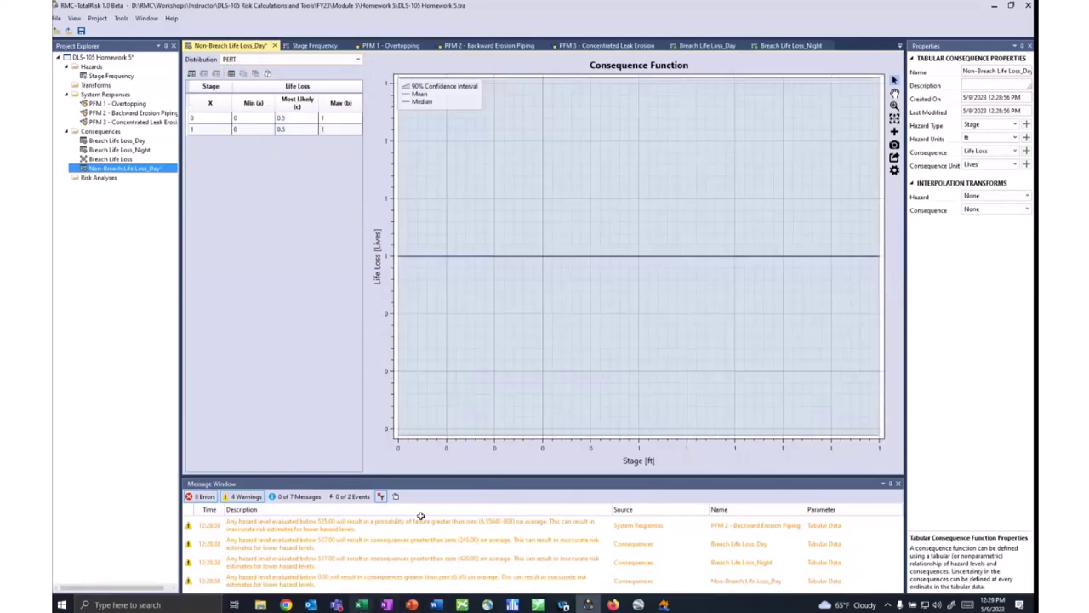
scroll(391, 362, "down", 2)
left_click_drag(247, 368, 442, 441)
key("ctrl+c")
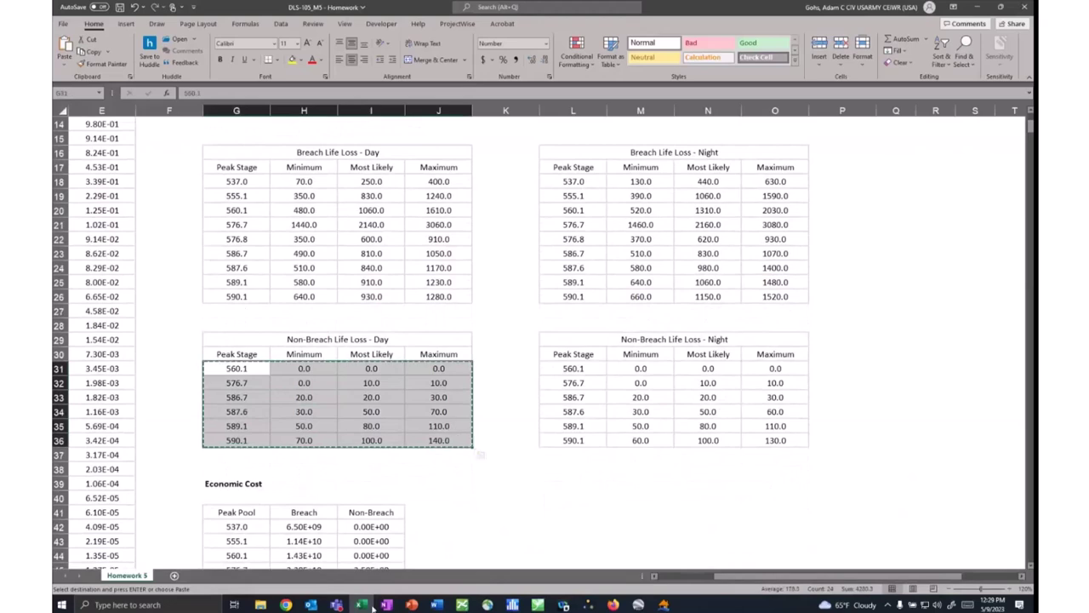
left_click(589, 604)
left_click(204, 118)
key("ctrl+v")
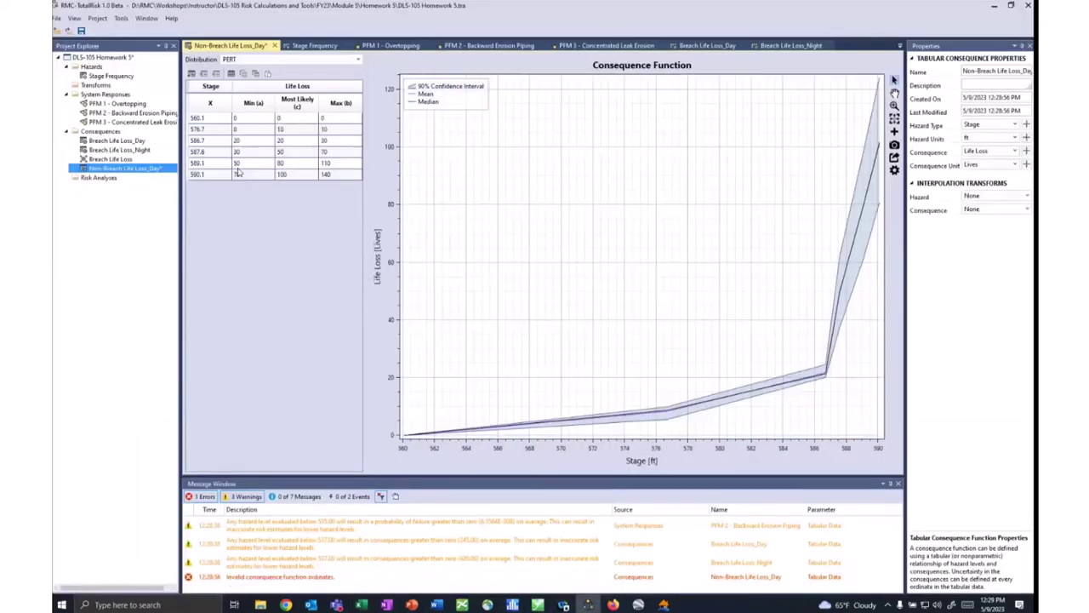
Duplicate the Non-Breach Life Loss_Day consequence under the name "Non-Breach Life Loss_Night".
right_click(113, 172)
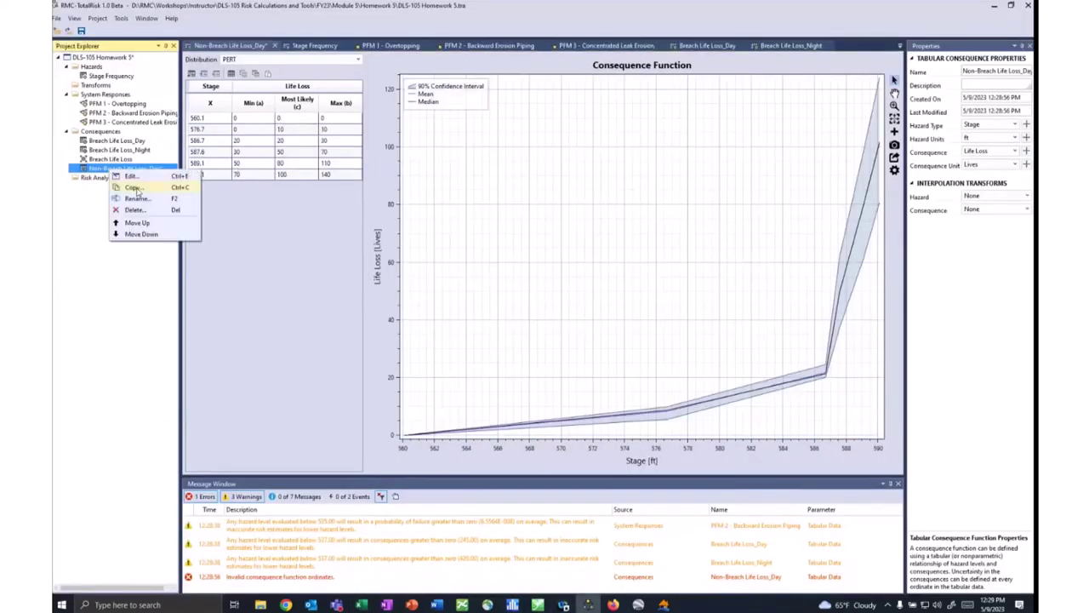
left_click(137, 191)
left_click_drag(546, 284, 519, 285)
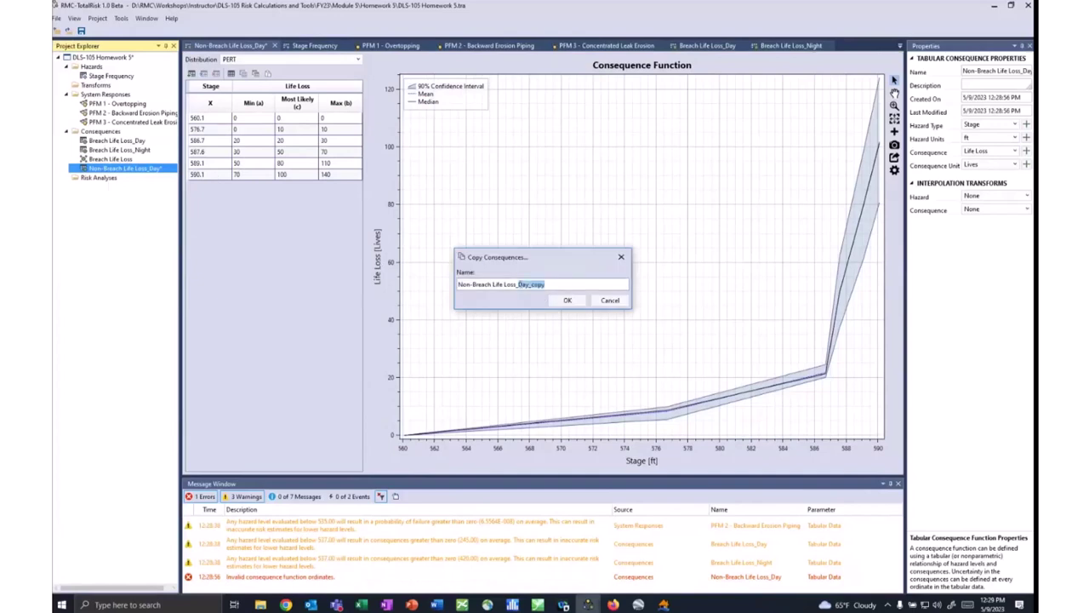
type("Night")
key("Return")
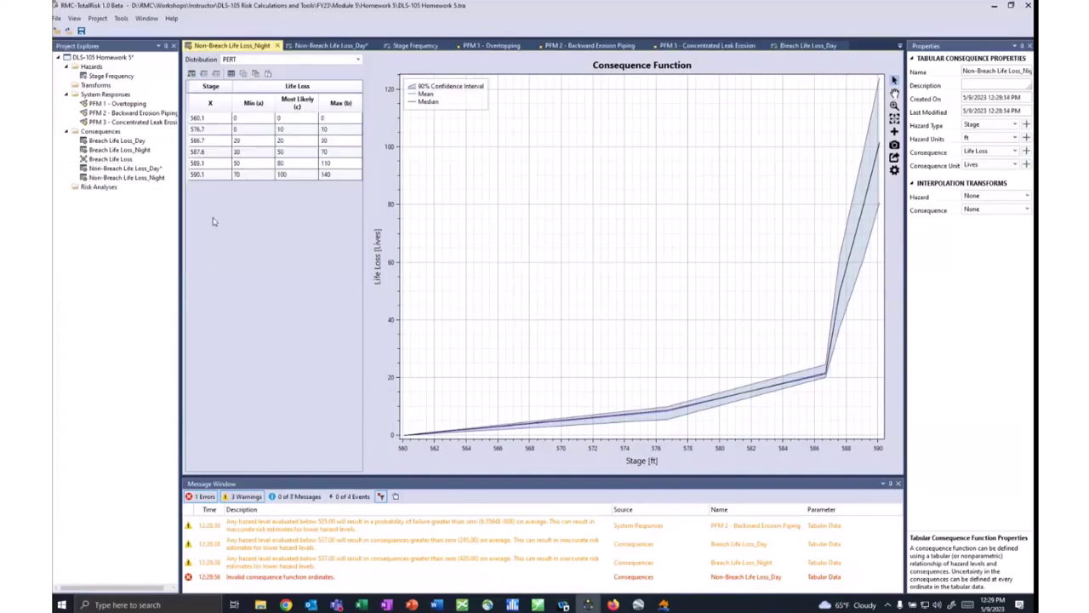
Replace the Non-Breach Life Loss_Night data with the Non-Breach Life Loss - Night table from Excel and save the project in RMC-TotalRisk.
left_click(362, 604)
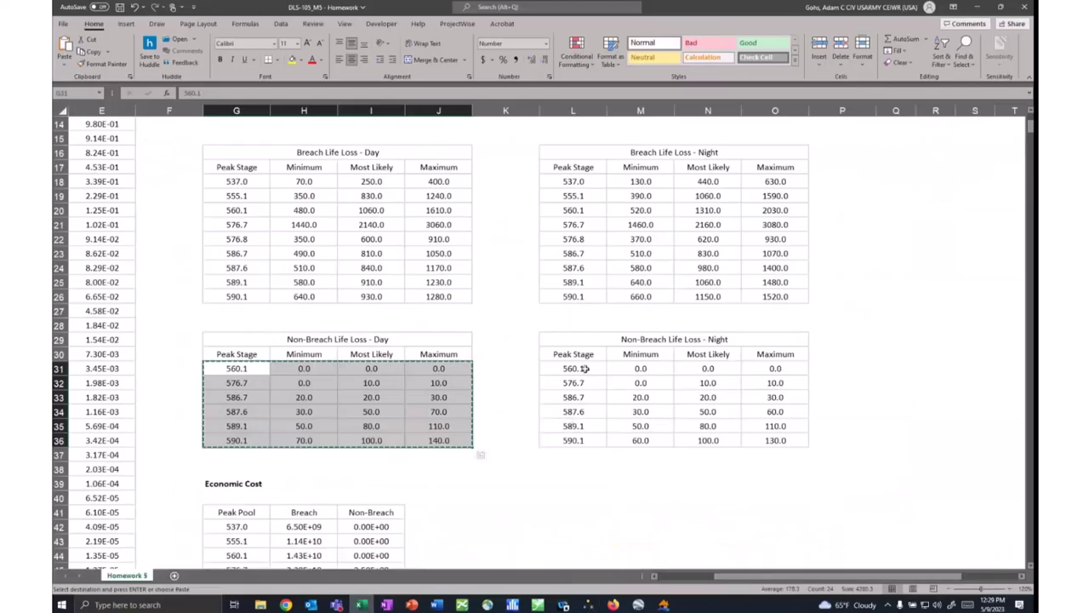
left_click_drag(573, 368, 774, 440)
key("ctrl+c")
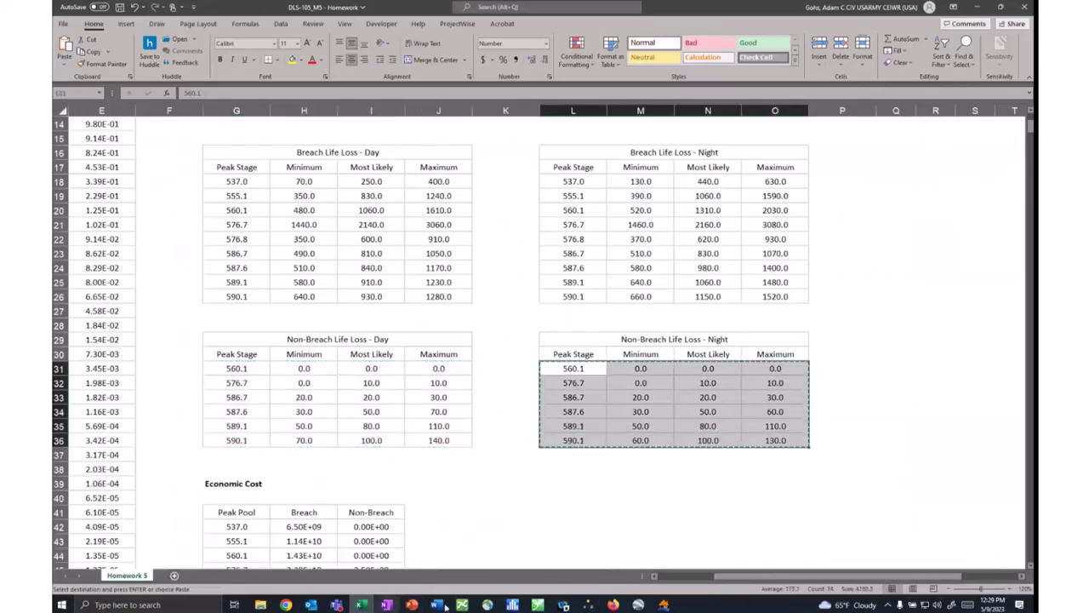
left_click(589, 604)
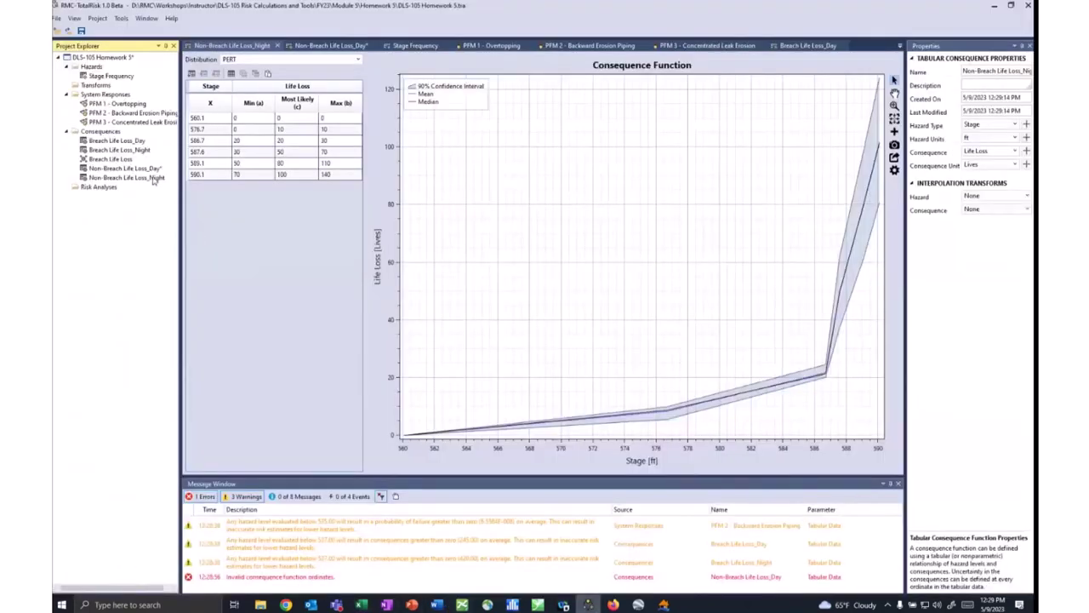
double_click(145, 179)
left_click(204, 117)
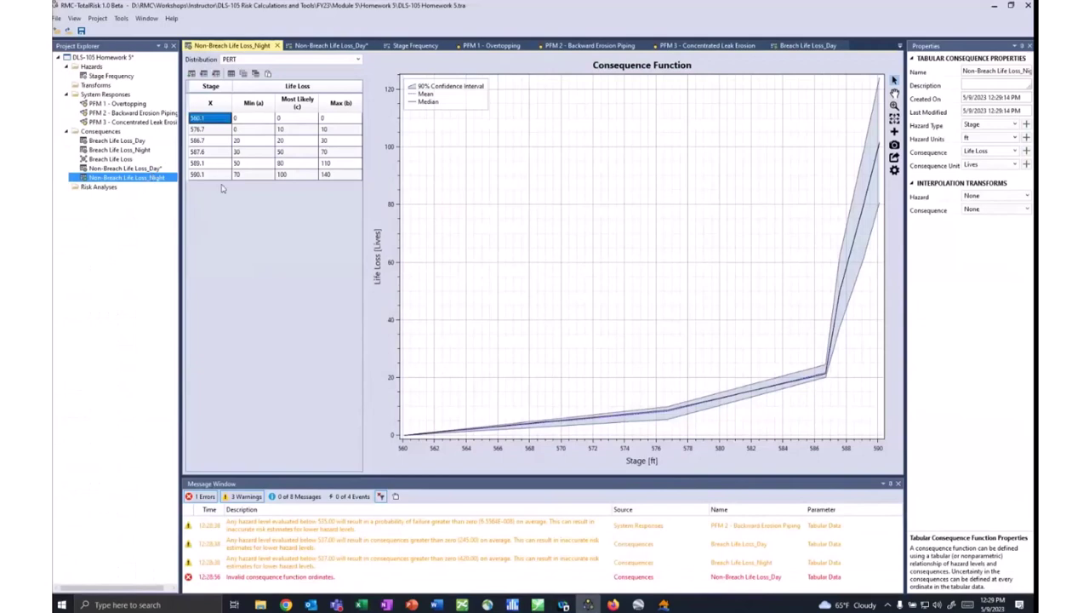
key("ctrl+v")
left_click(80, 32)
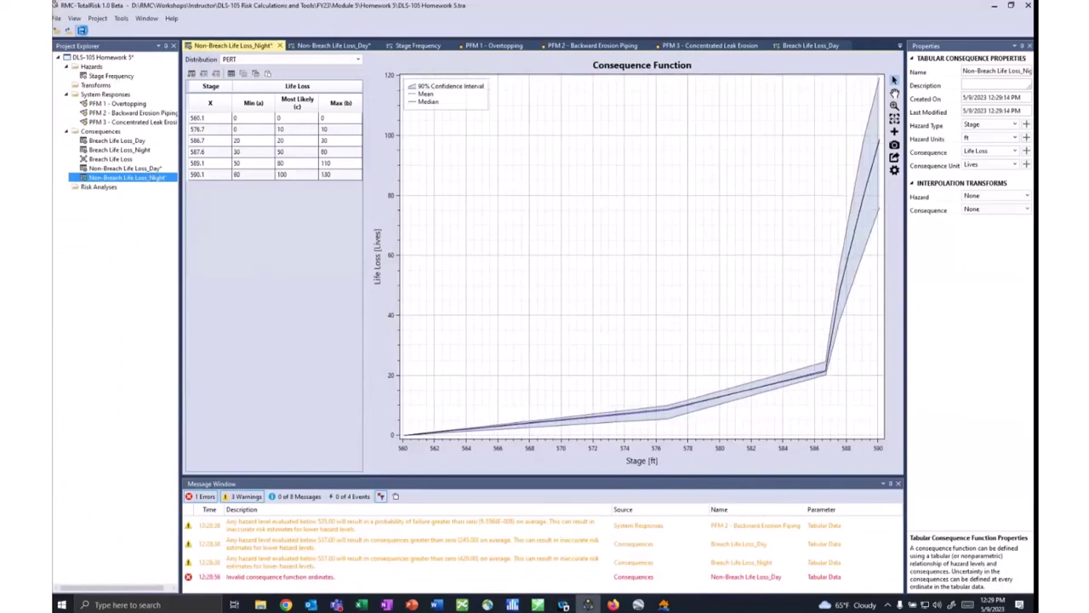
Add a composite consequence named "Non-Breach Life Loss" to the Consequences group.
right_click(109, 132)
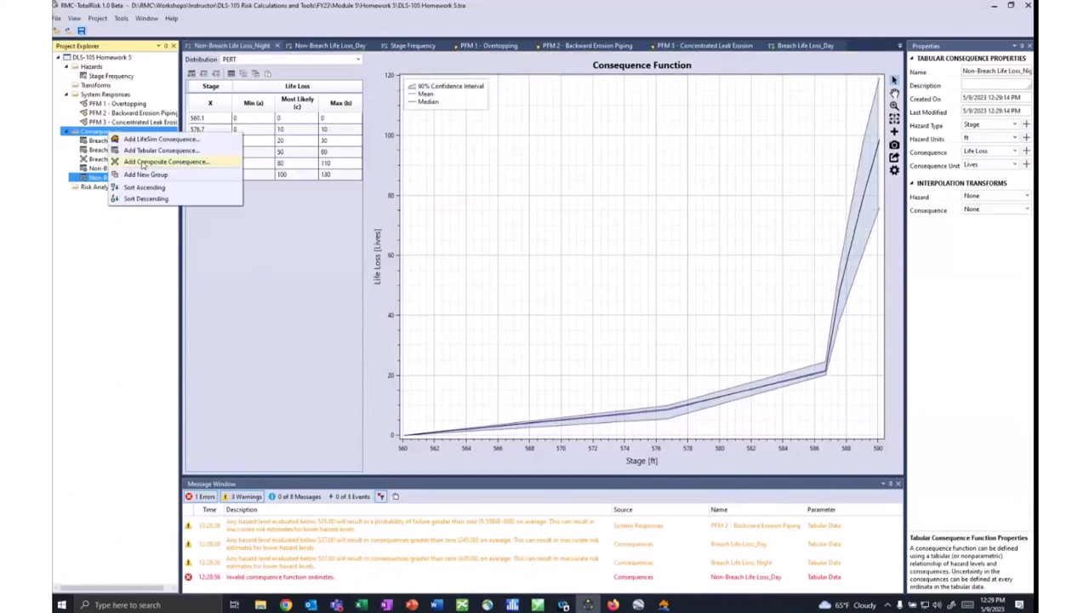
left_click(143, 162)
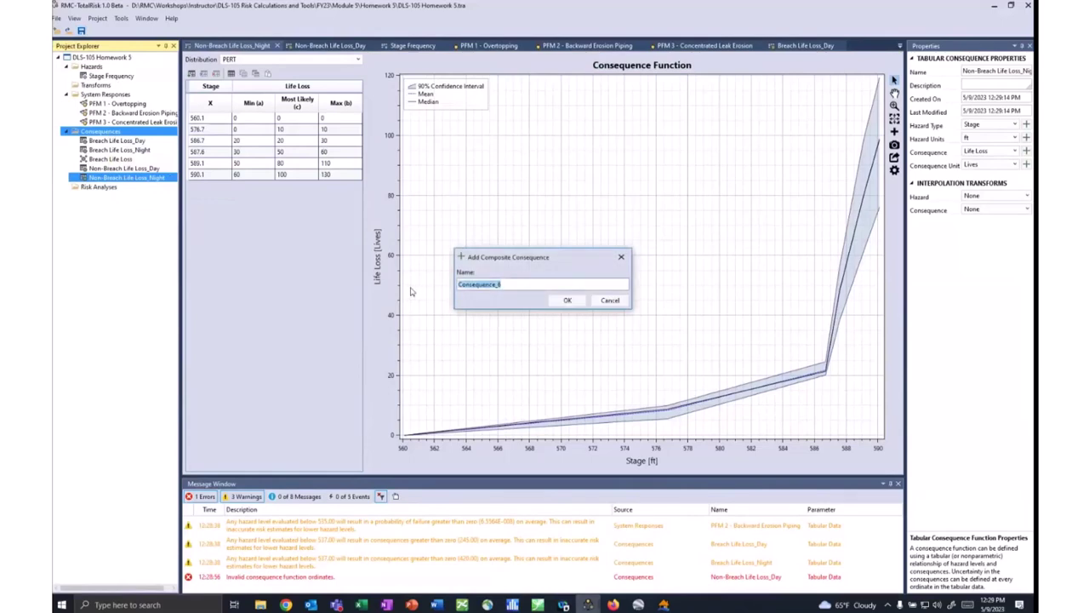
type("Non-Breach Life Loss")
key("Return")
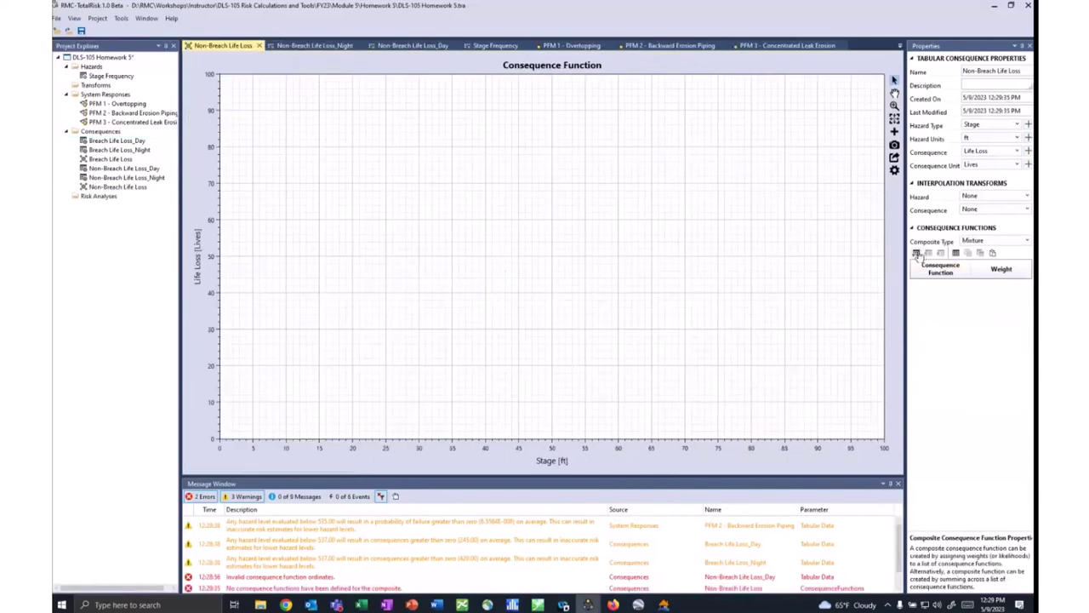
Add two consequence function rows to the Non-Breach Life Loss composite and assign Non-Breach Life Loss_Day and Non-Breach Life Loss_Night.
left_click(917, 254)
left_click(916, 255)
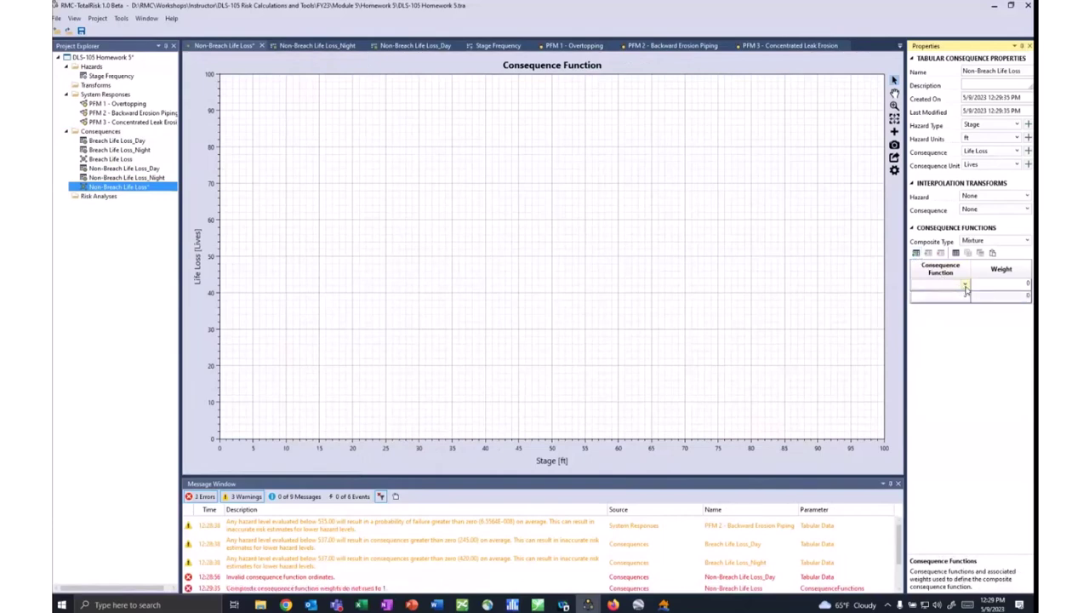
left_click(966, 286)
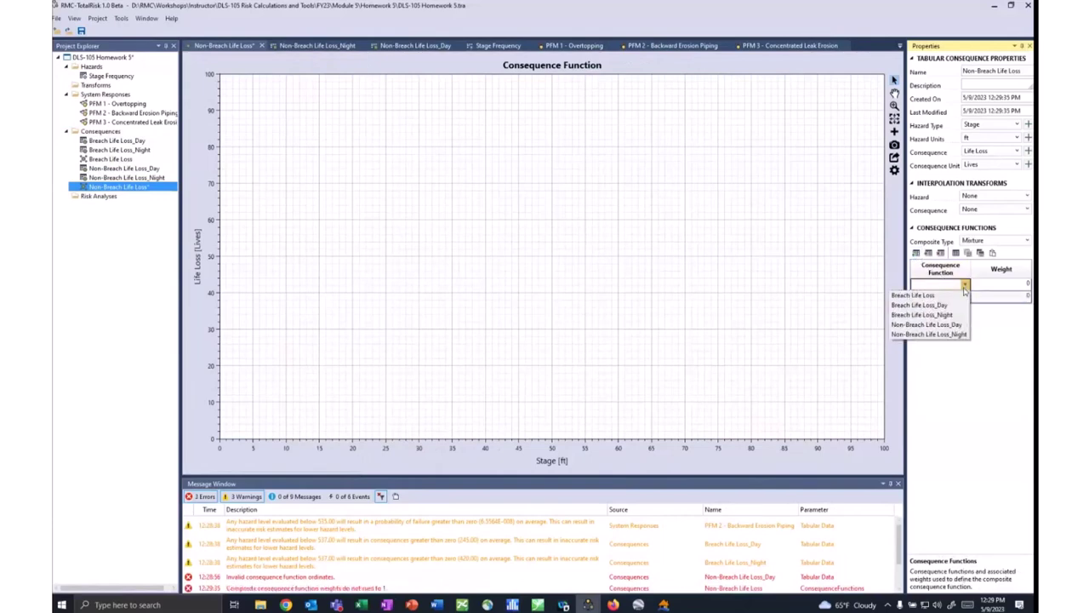
left_click(934, 328)
left_click(966, 298)
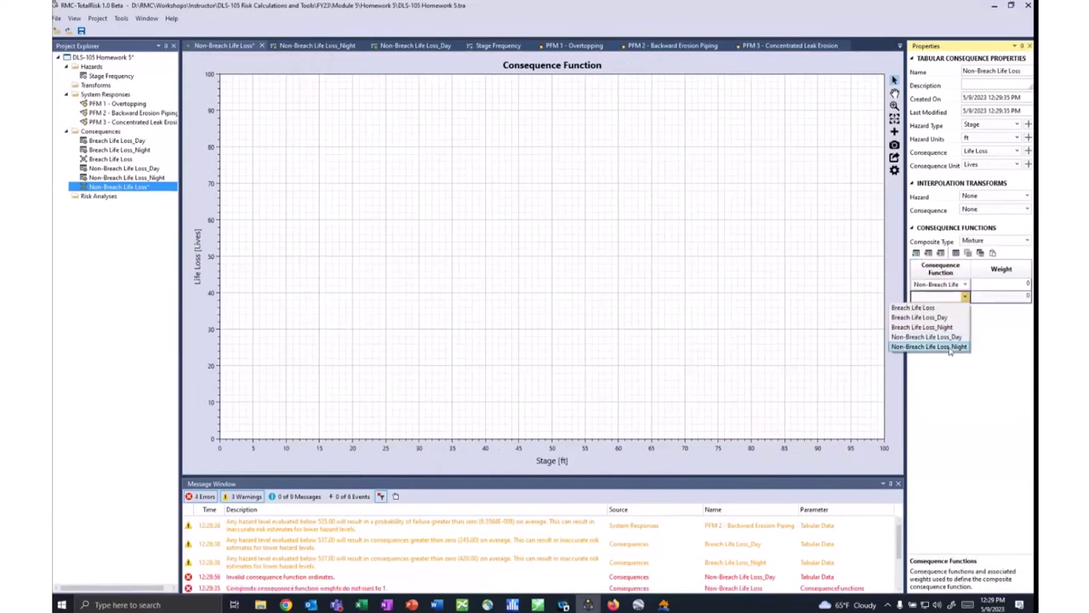
left_click(951, 345)
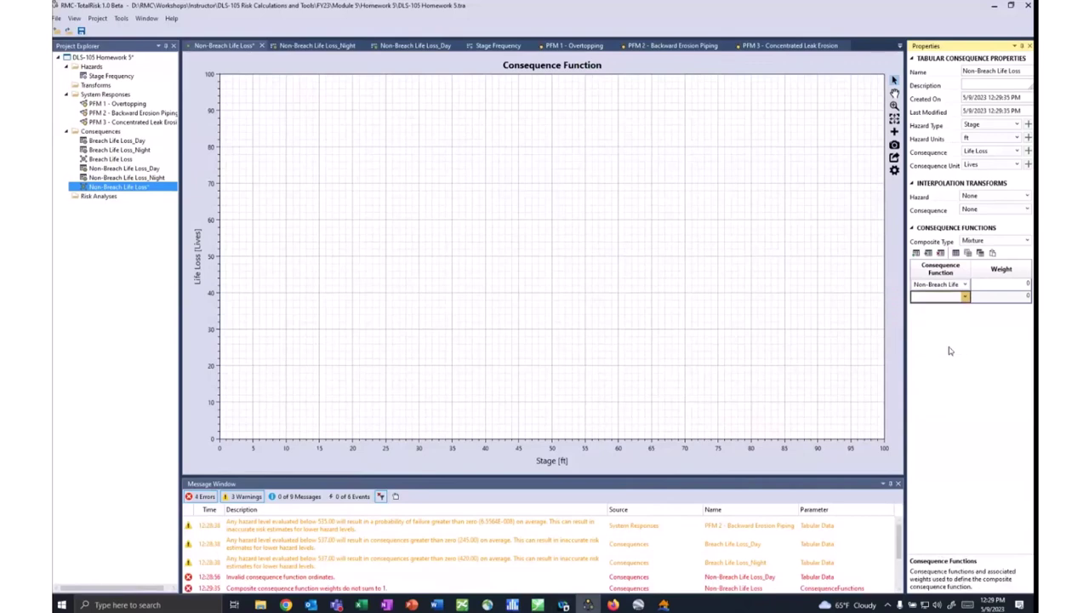
Copy the weights 0.42 and 0.58 from the Breach Life Loss composite into the Non-Breach Life Loss composite.
double_click(111, 159)
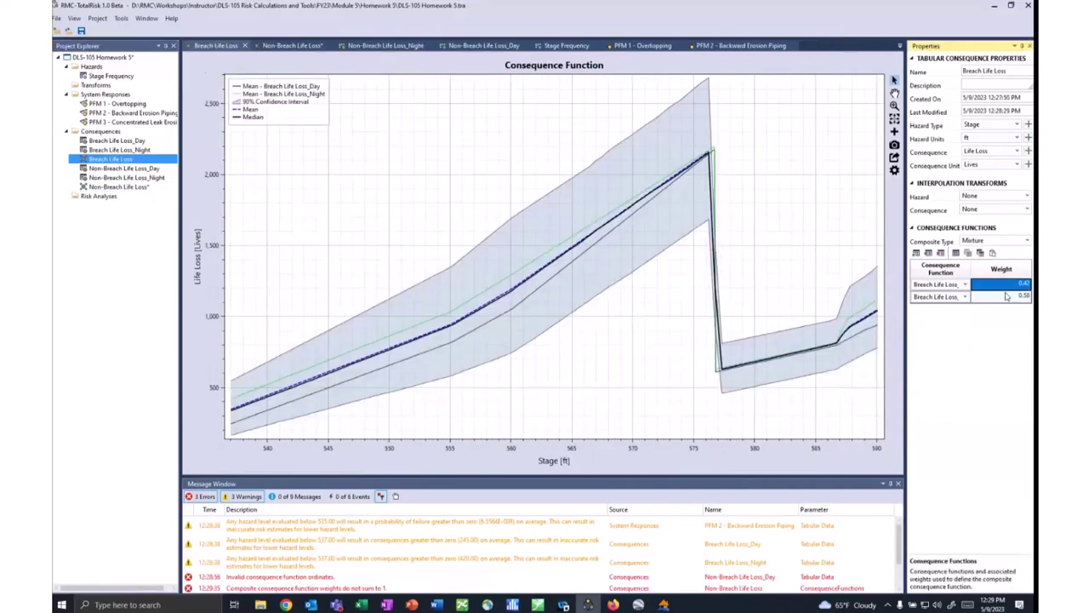
double_click(136, 187)
left_click(996, 286)
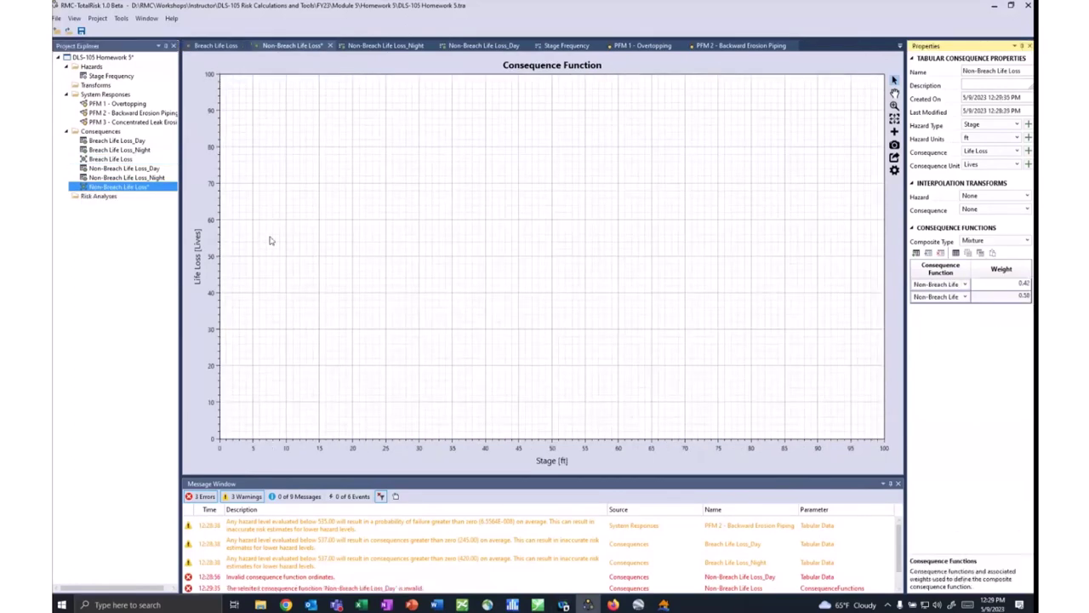
Save the project, then close and reopen RMC-TotalRisk with its window maximized to refresh the Non-Breach Life Loss composite.
left_click(81, 29)
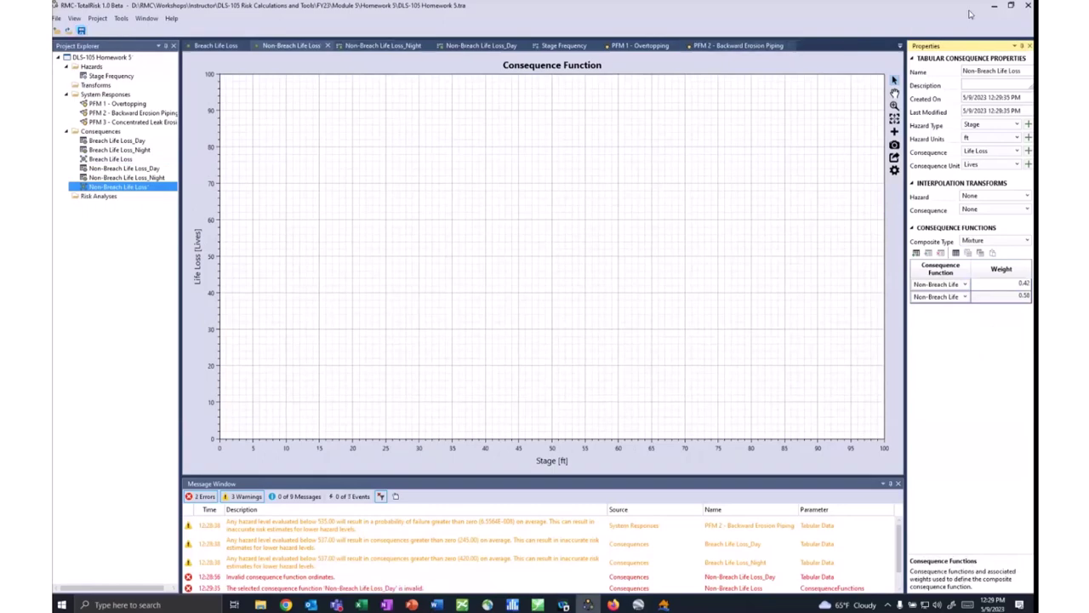
left_click(1028, 7)
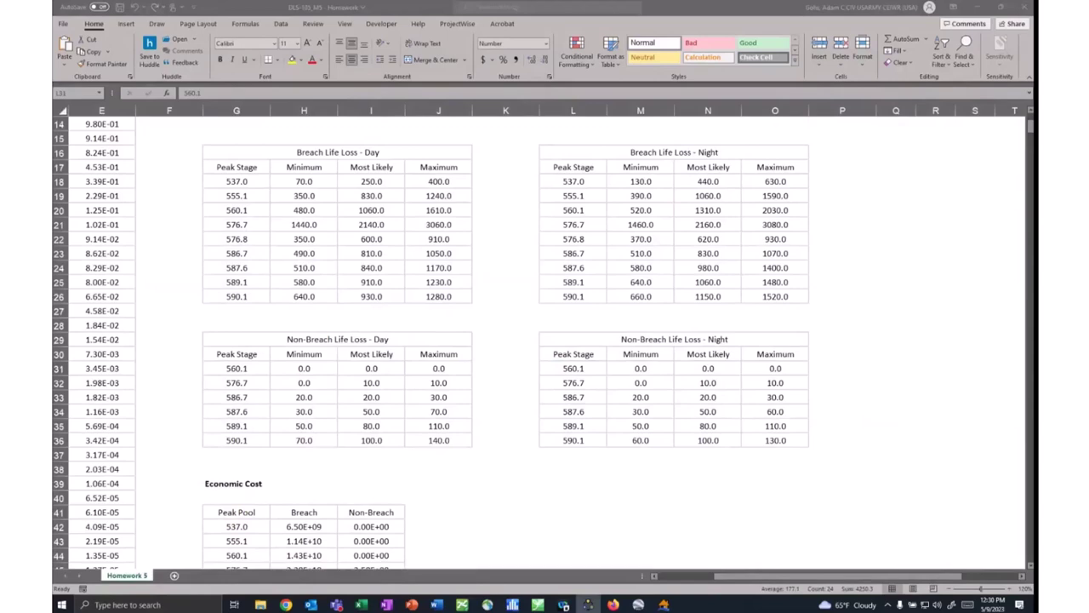
left_click(588, 604)
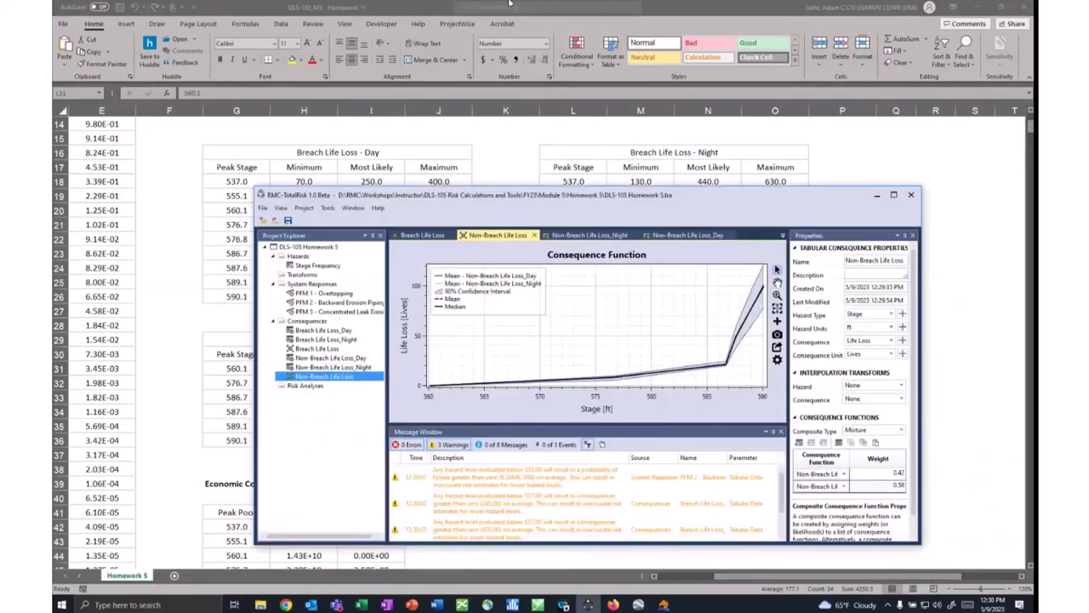
left_click_drag(509, 4, 509, 3)
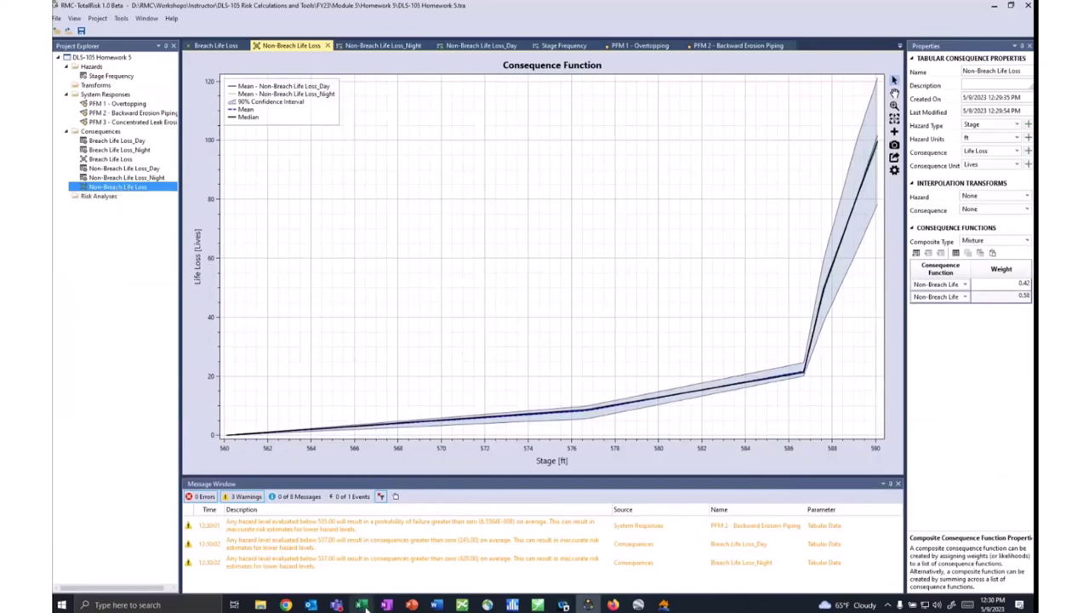
Check the Economic Cost table in Excel and add a tabular consequence named "Breach Economic Loss" in RMC-TotalRisk.
left_click(361, 604)
left_click(491, 368)
scroll(360, 486, "down", 4)
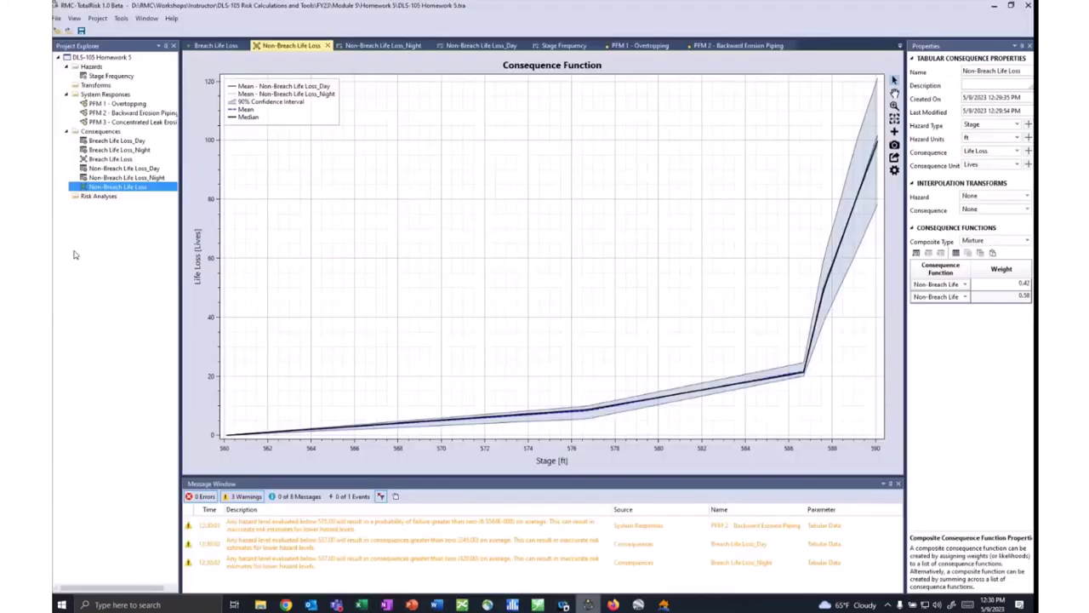
left_click(588, 604)
right_click(102, 131)
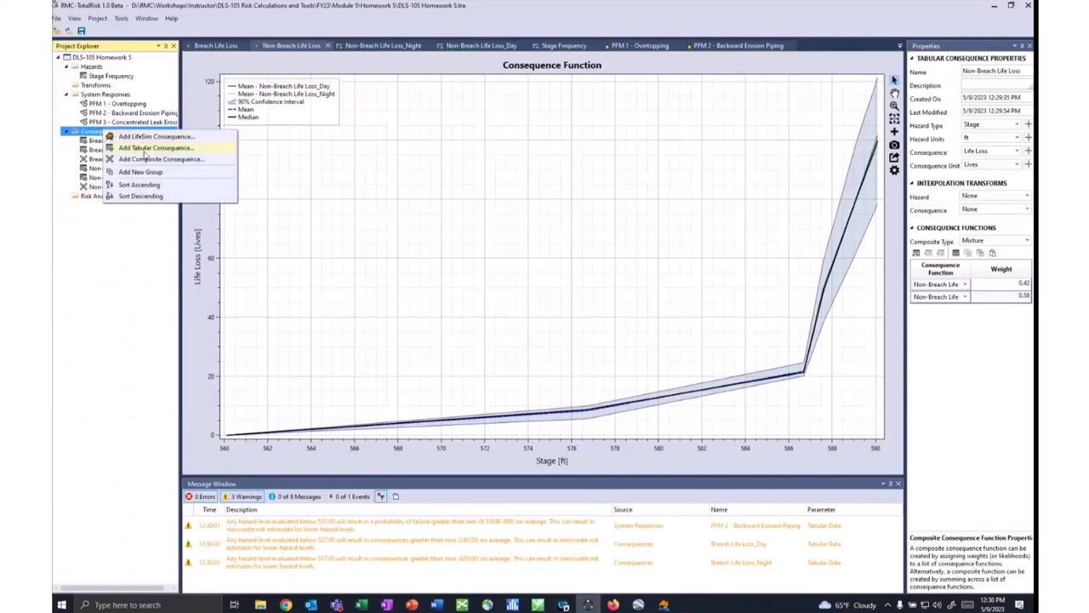
left_click(146, 149)
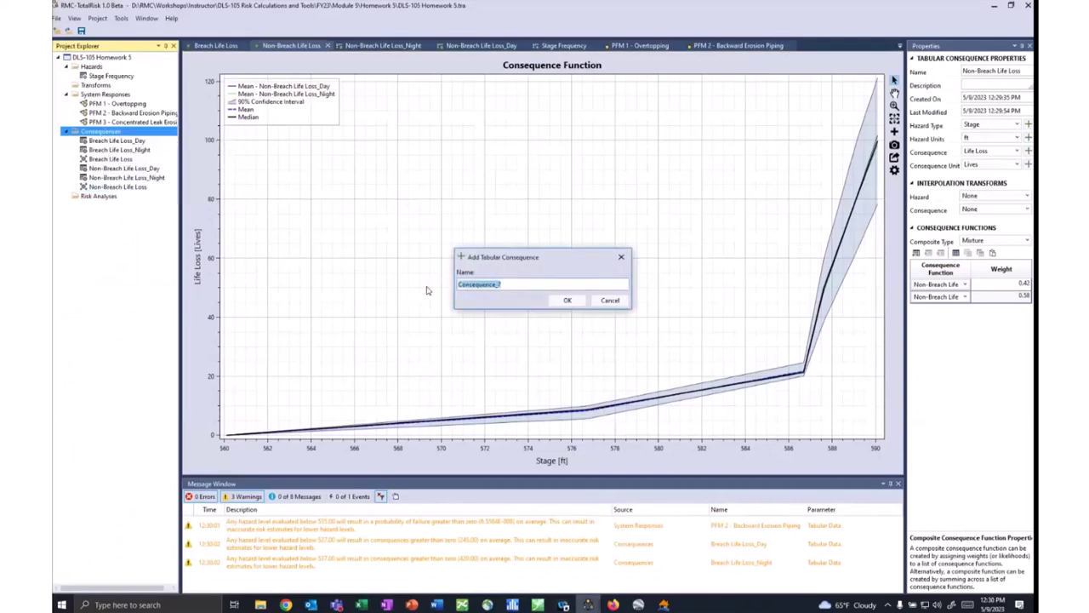
type("Breach Economic Loss")
left_click(568, 301)
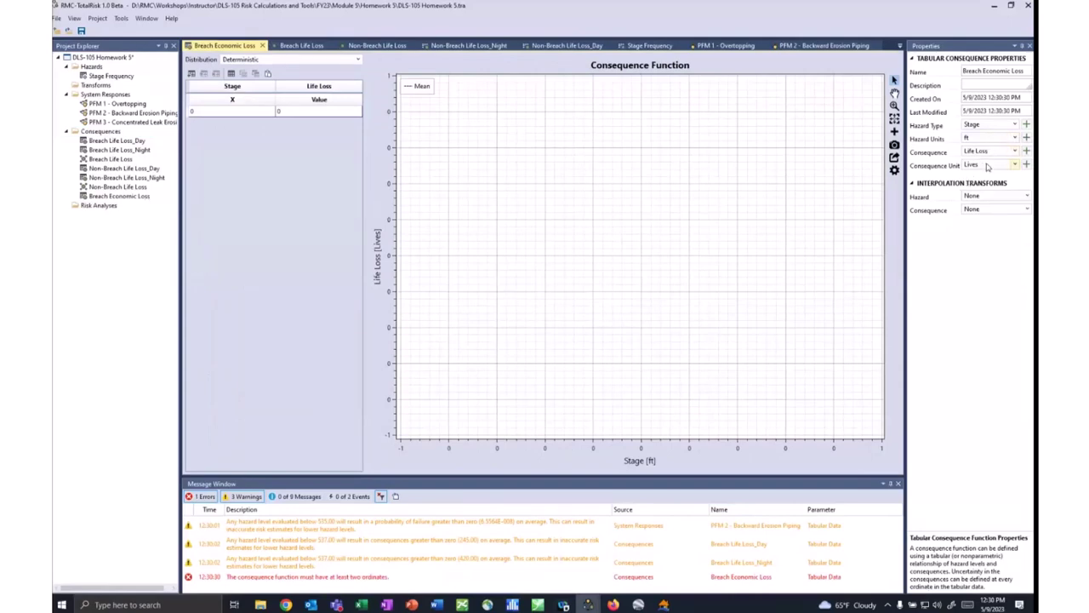
Set the Breach Economic Loss consequence type to Economic Cost and its unit to $.
left_click(989, 153)
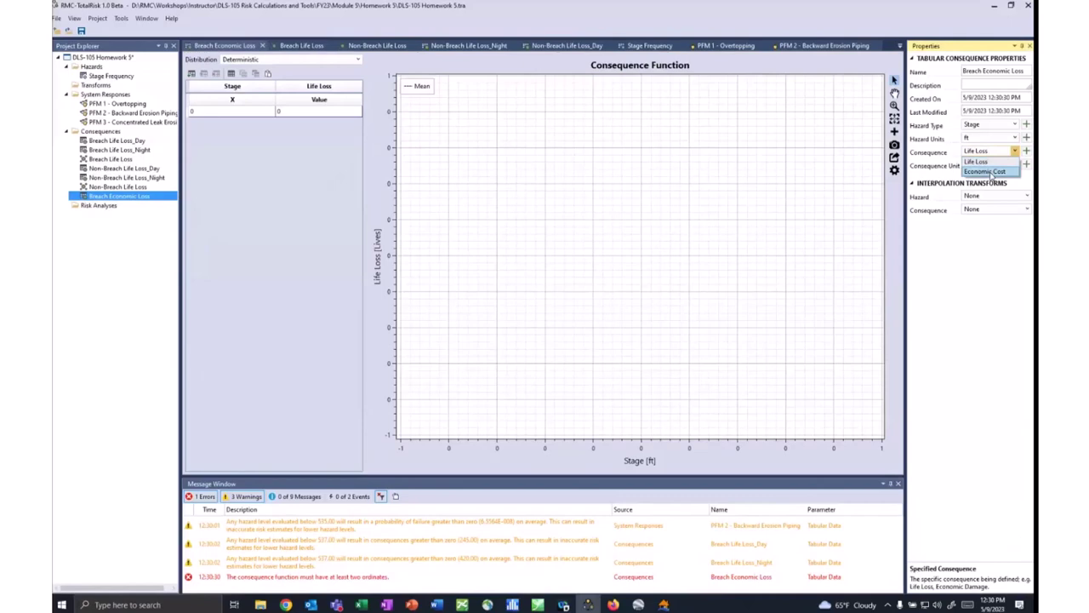
left_click(991, 173)
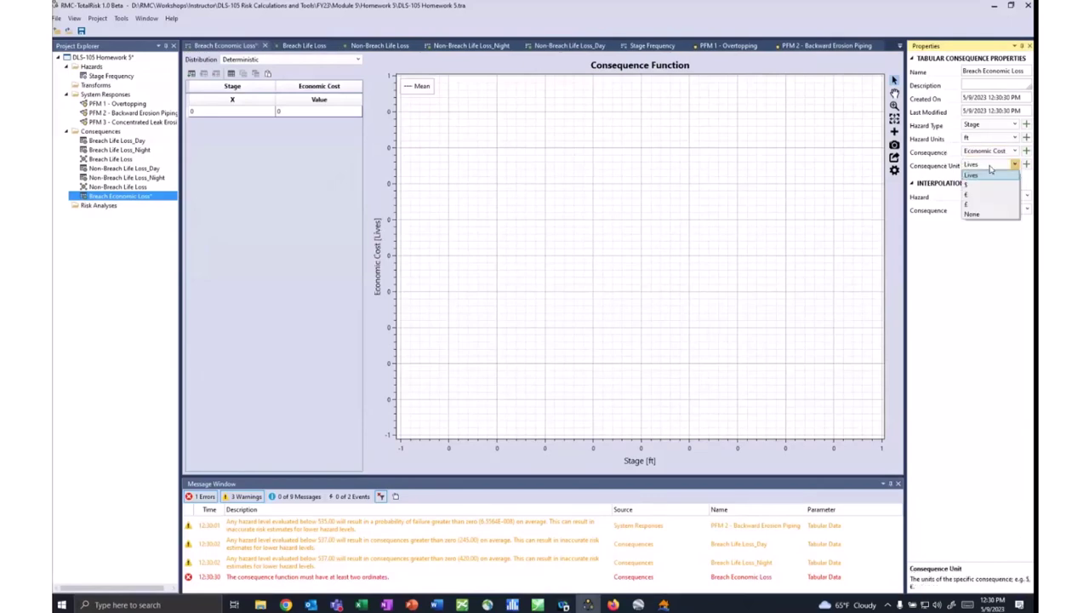
left_click(991, 166)
left_click(983, 187)
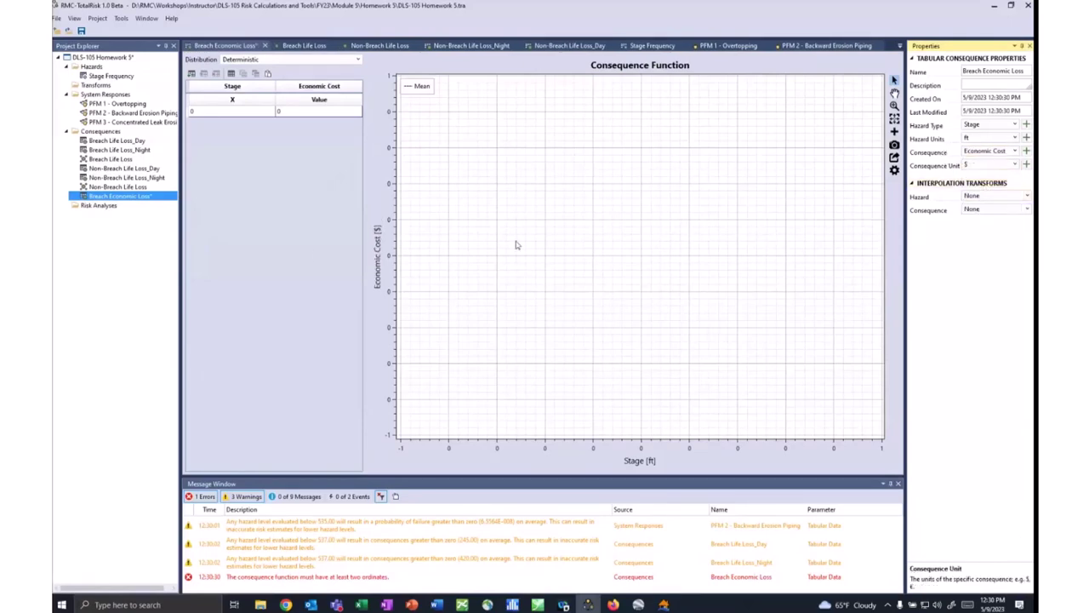
Copy the Peak Pool and Breach columns of the Excel Economic Cost table into the Breach Economic Loss table in RMC-TotalRisk.
left_click(265, 252)
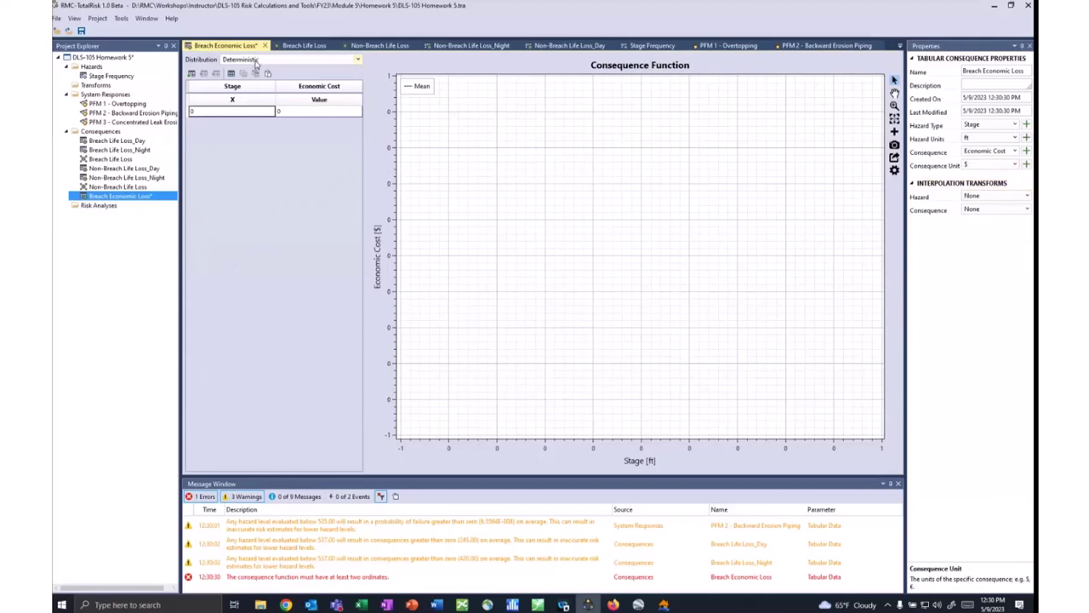
left_click(361, 604)
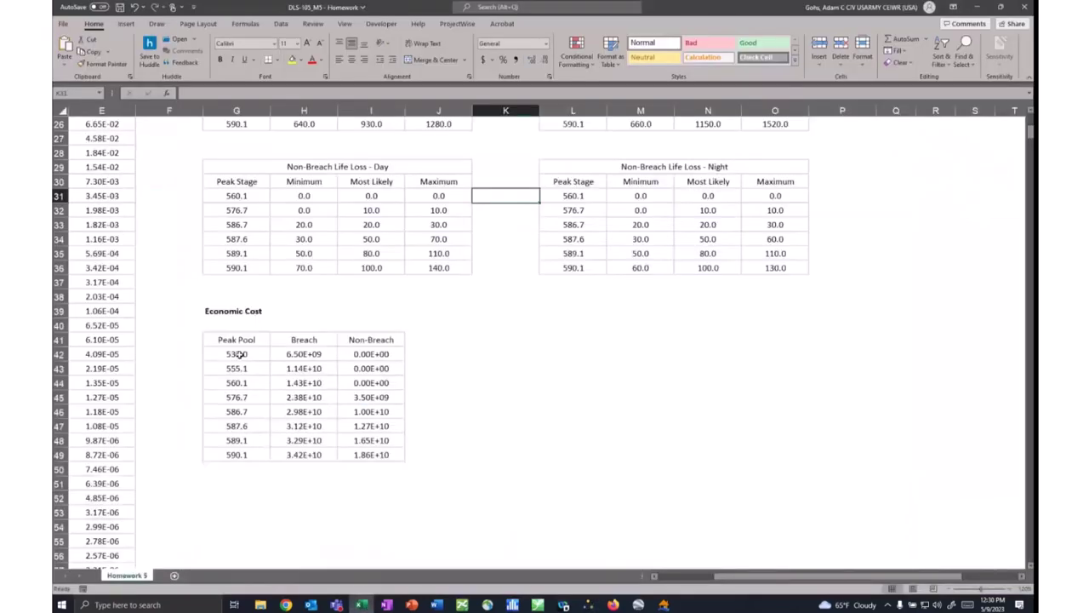
left_click_drag(240, 354, 305, 453)
key("ctrl+c")
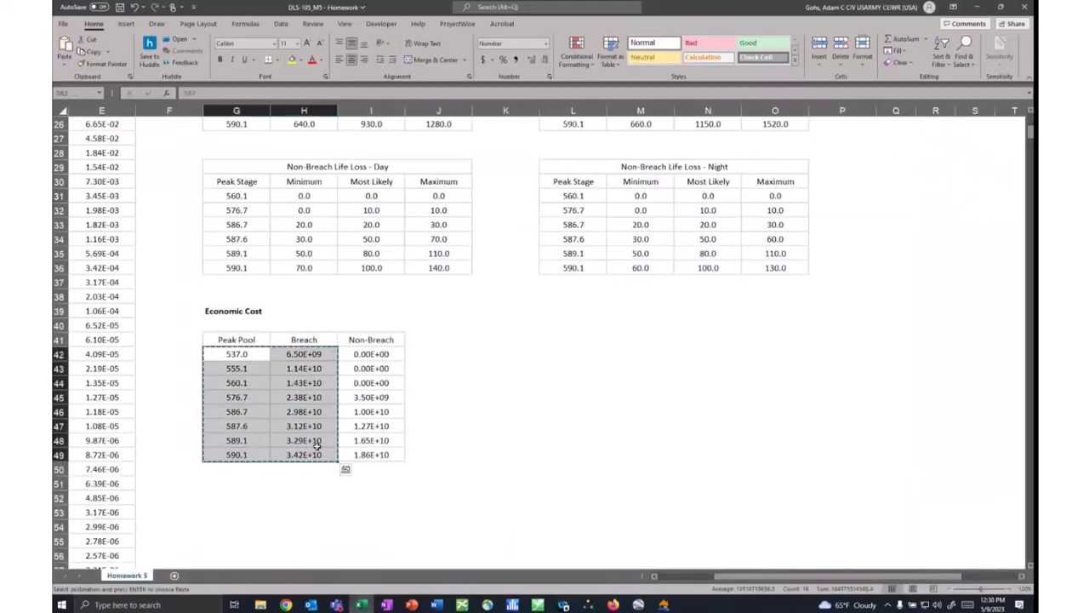
left_click(588, 605)
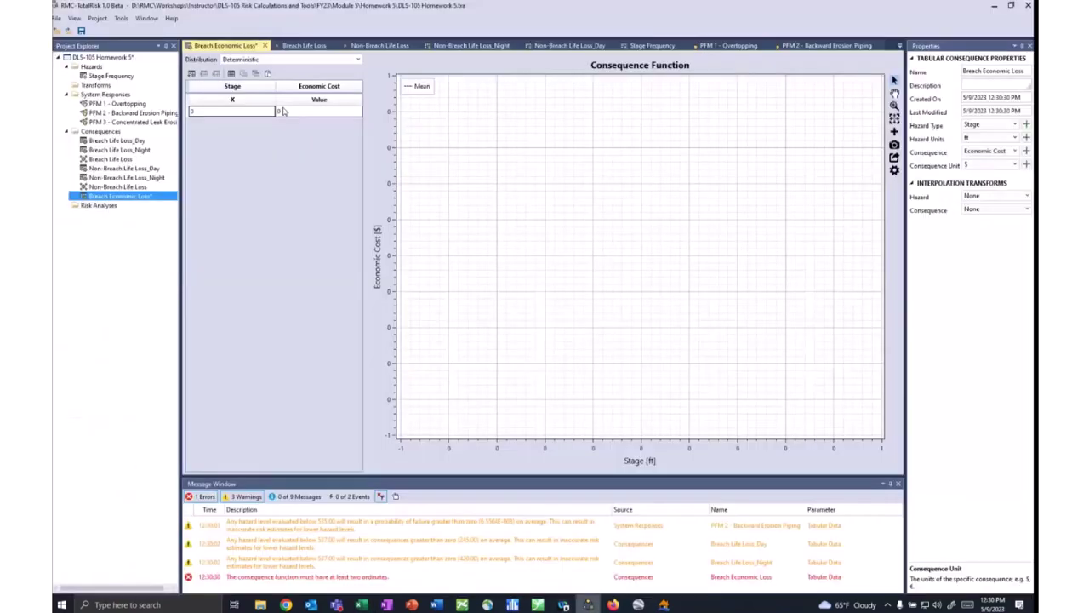
left_click(236, 118)
key("ctrl+v")
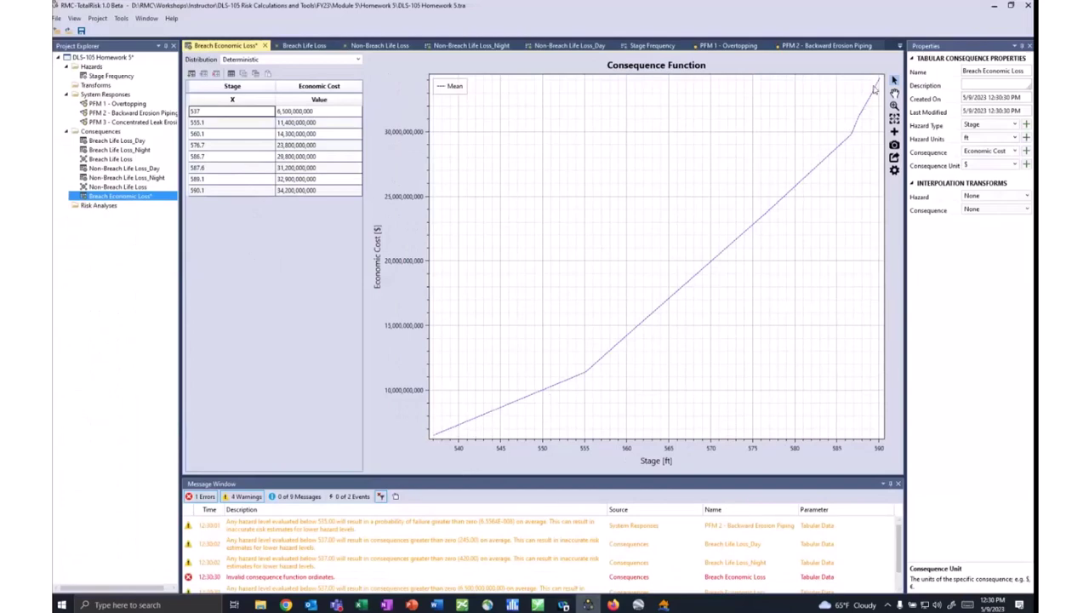
Add a tabular consequence named "Non-Breach Economic Loss" with Economic Cost as its consequence type and $ as its unit.
right_click(100, 132)
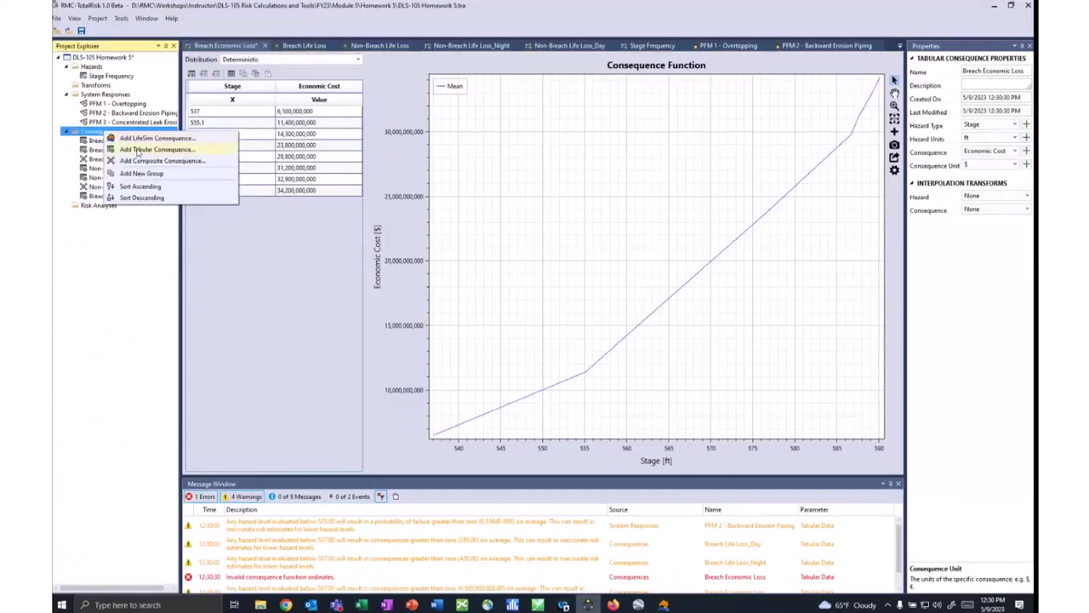
left_click(217, 139)
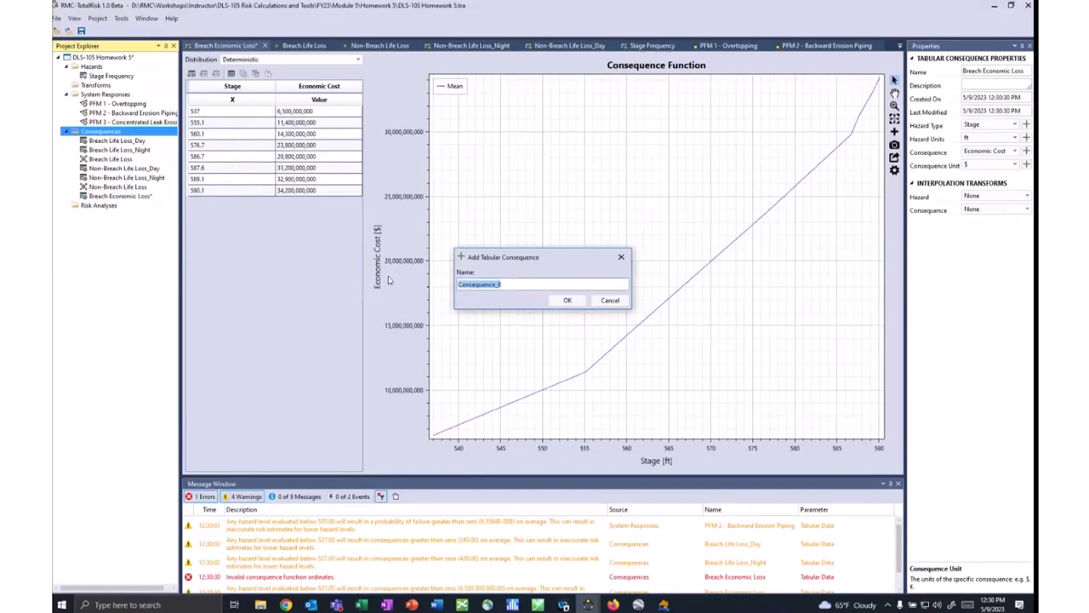
type("Non-Breach Economic Loss")
key("Return")
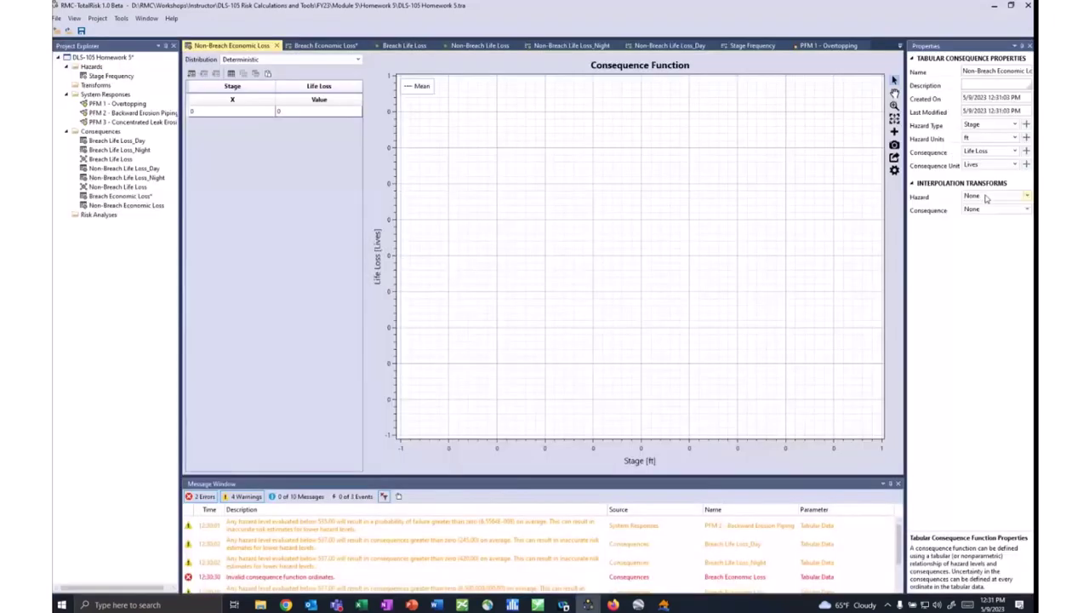
left_click(989, 151)
left_click(979, 170)
left_click(989, 165)
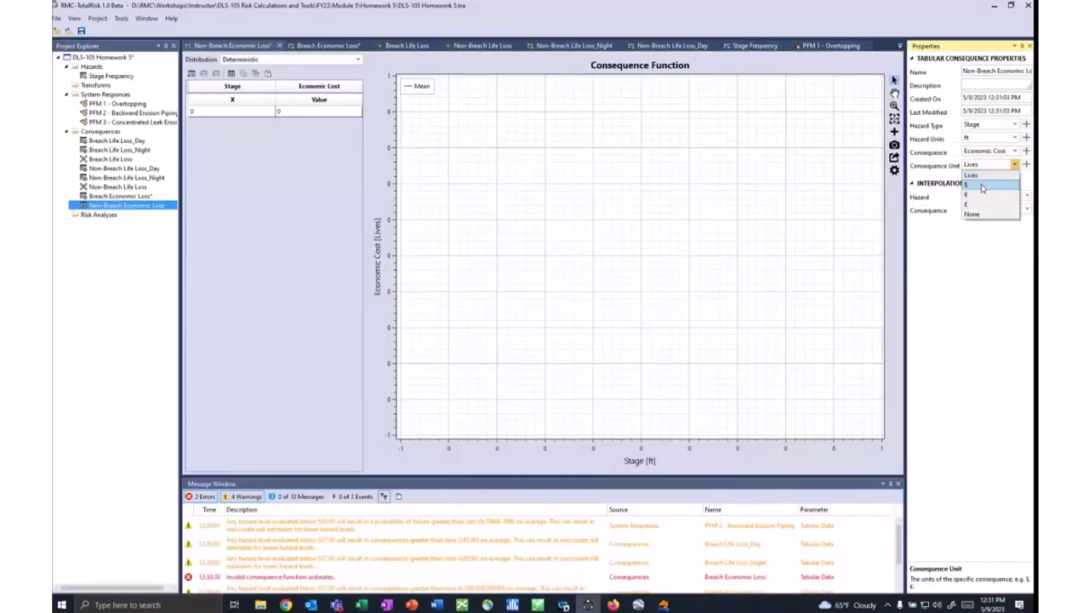
left_click(981, 184)
Copy the Peak Pool values of the Excel Economic Cost table into the Stage column of Non-Breach Economic Loss in RMC-TotalRisk.
left_click(361, 604)
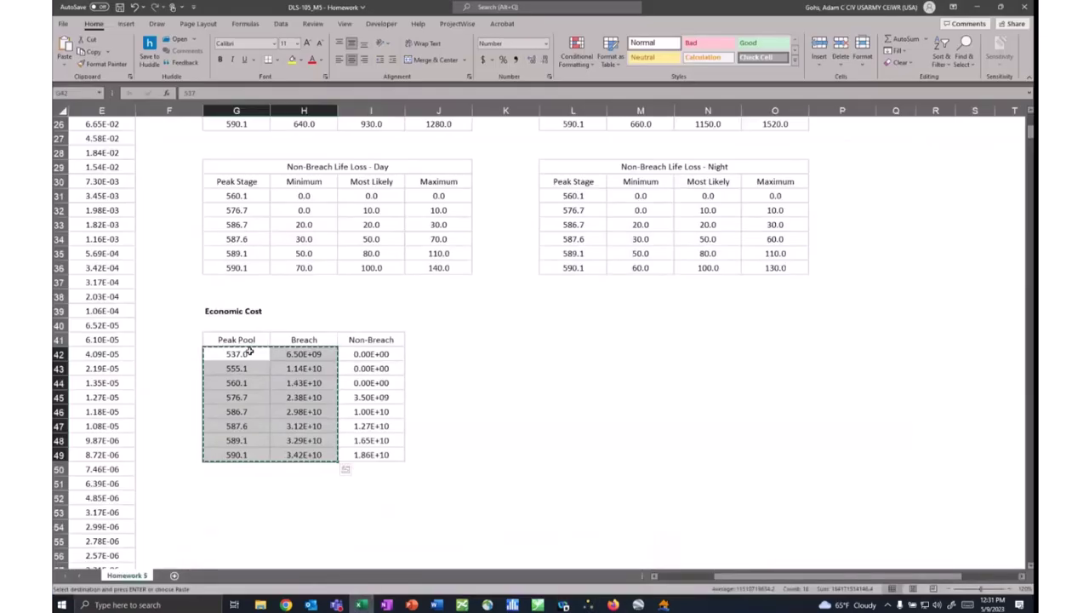
left_click_drag(250, 352, 244, 454)
key("ctrl+c")
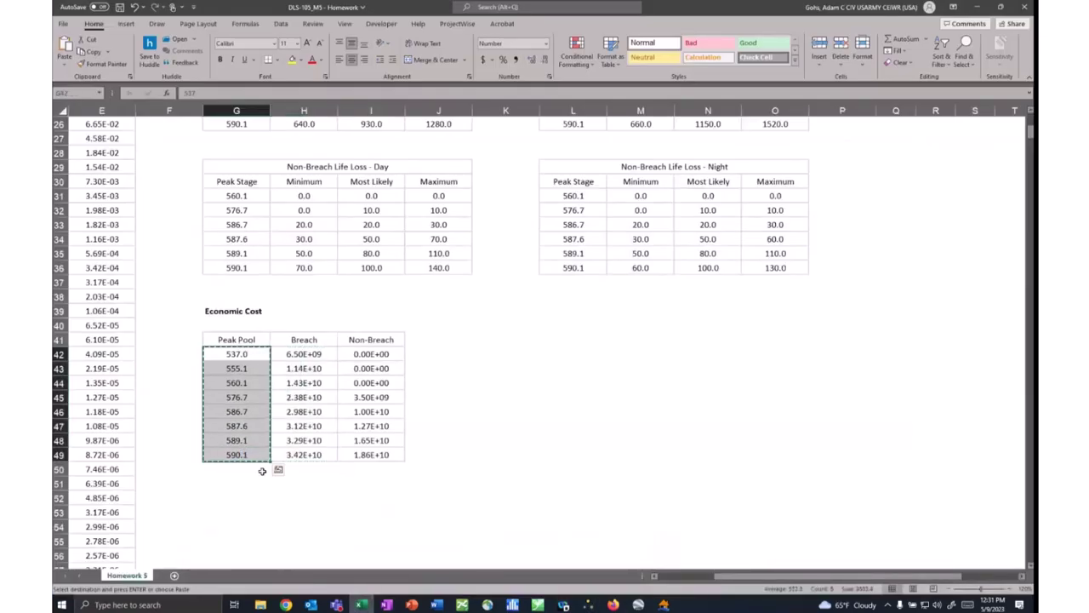
left_click(588, 605)
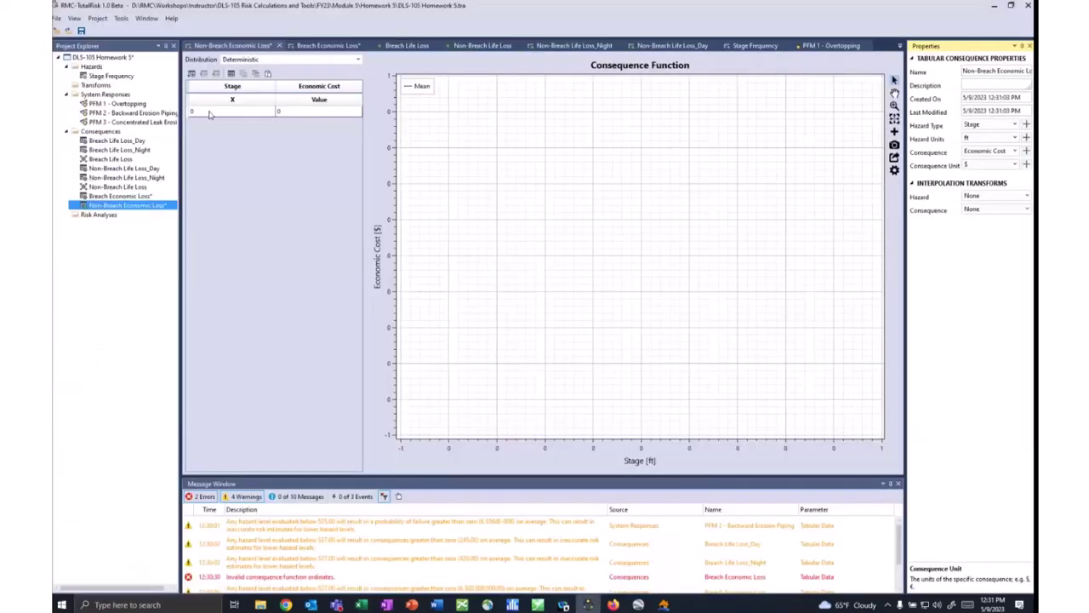
left_click(212, 111)
key("ctrl+v")
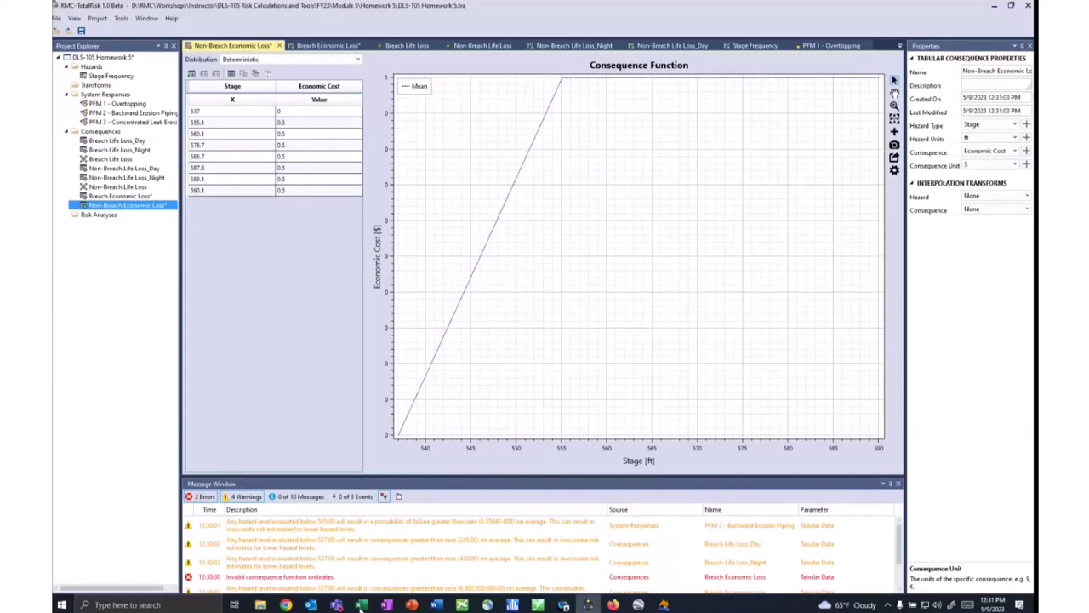
Copy the Non-Breach costs from the Excel table into the Economic Cost column of Non-Breach Economic Loss in RMC-TotalRisk.
left_click(361, 604)
left_click_drag(372, 353, 407, 458)
key("ctrl+c")
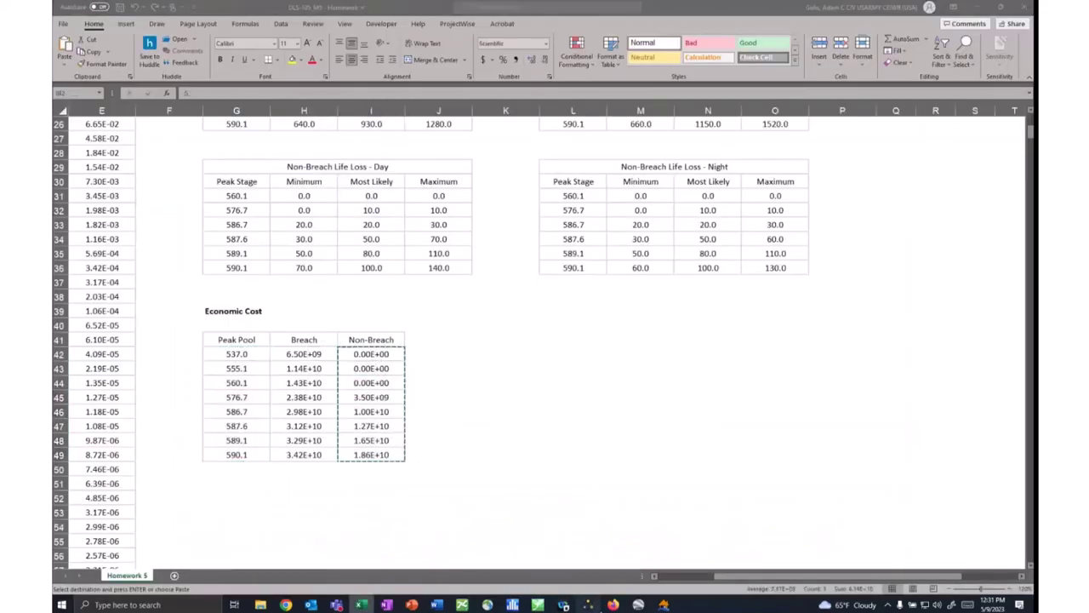
left_click(588, 604)
left_click(299, 111)
key("ctrl+v")
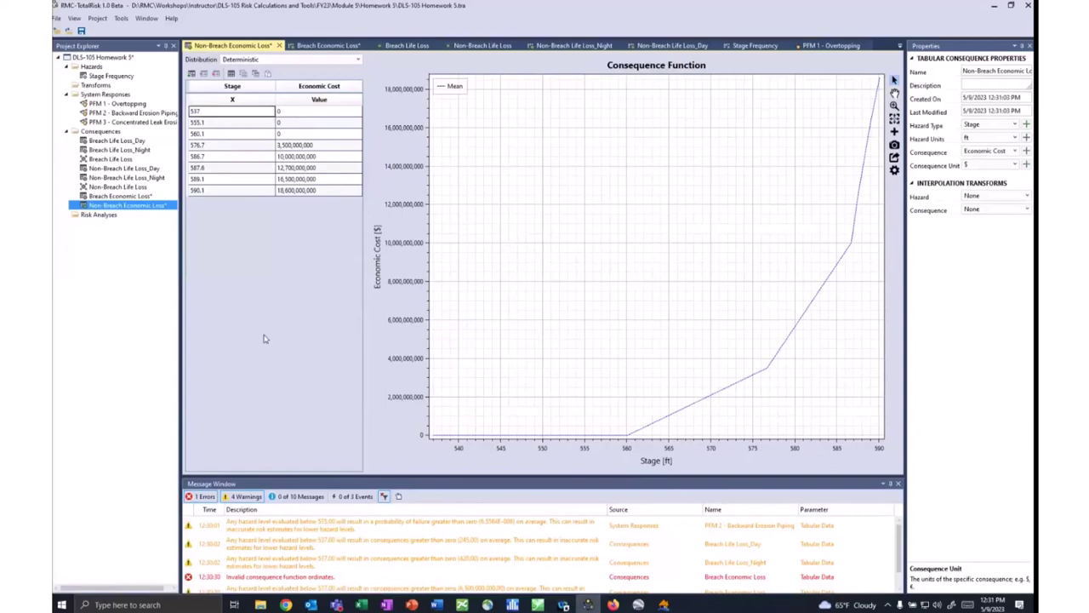
Check the Breach and Non-Breach Economic Loss functions and save the project.
double_click(124, 197)
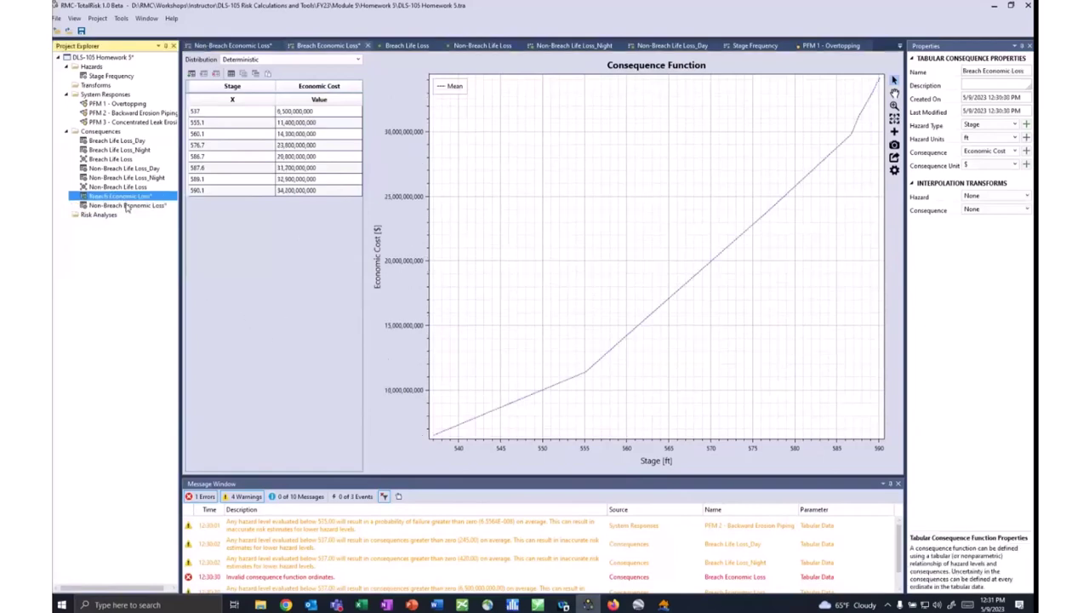
double_click(126, 206)
left_click(83, 31)
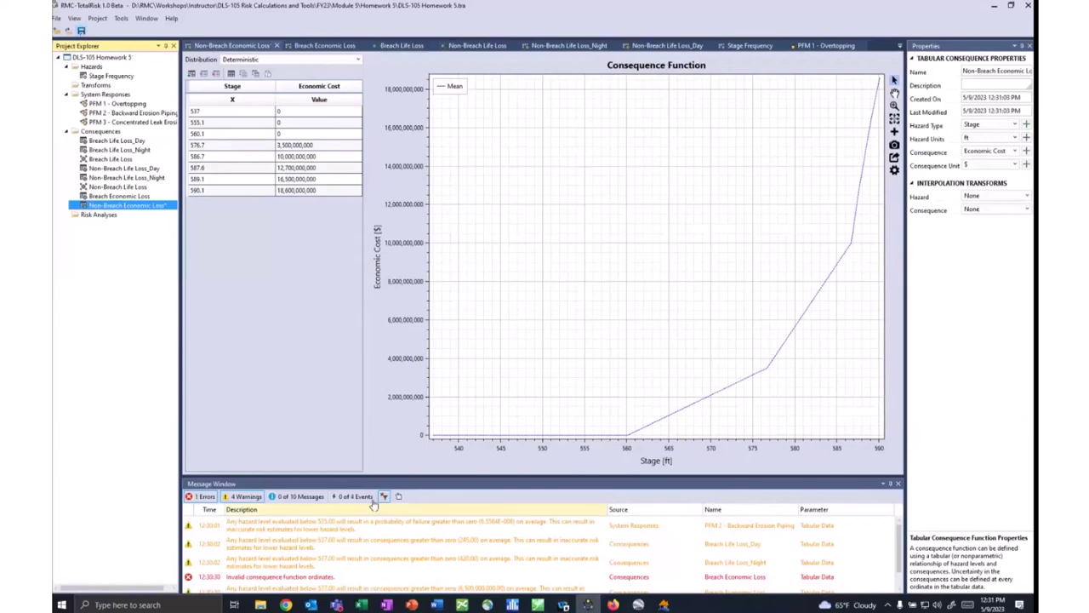
Review the Breach Economic Loss error message, then save the project and reopen RMC-TotalRisk to refresh the messages.
scroll(365, 557, "down", 1)
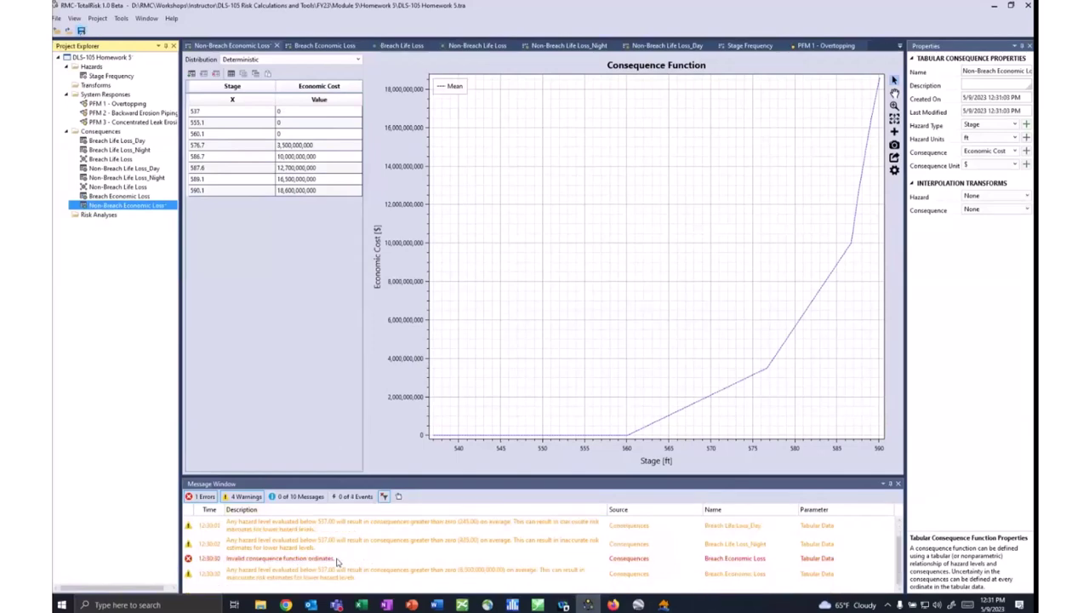
left_click(337, 562)
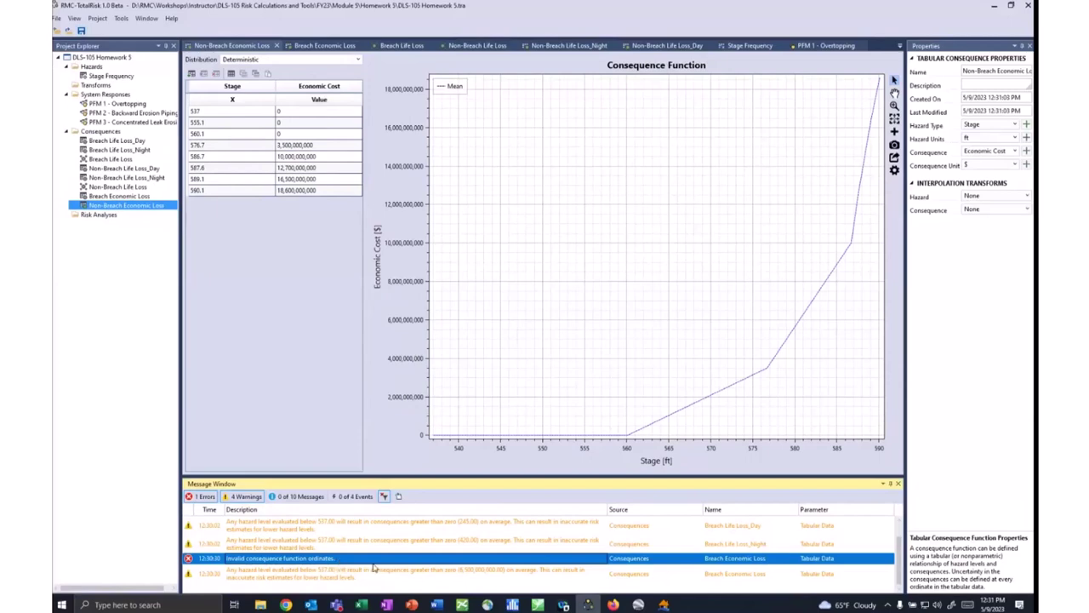
scroll(328, 525, "up", 1)
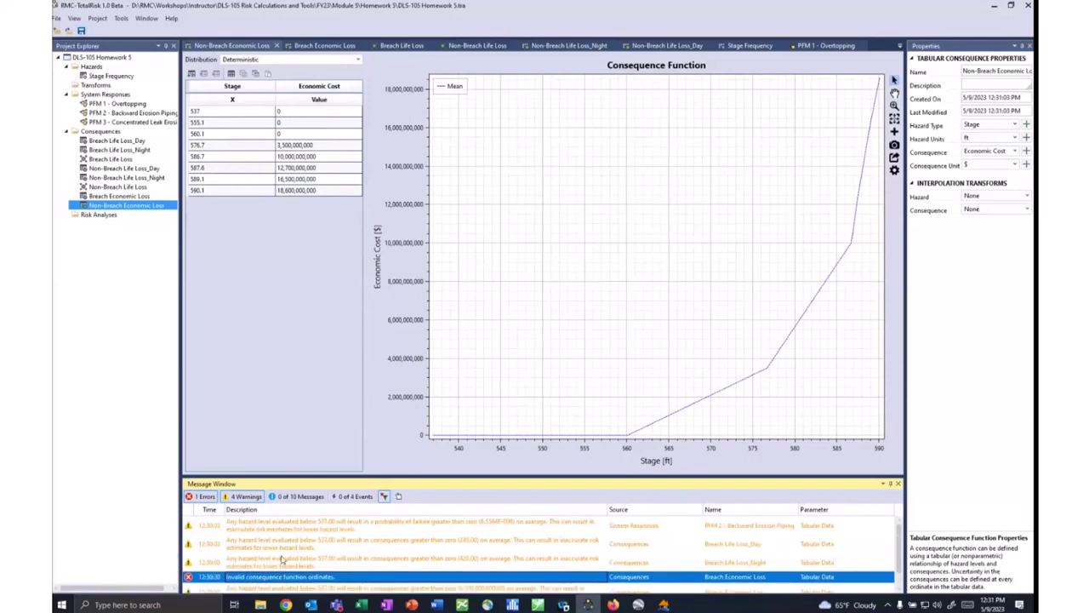
left_click(260, 311)
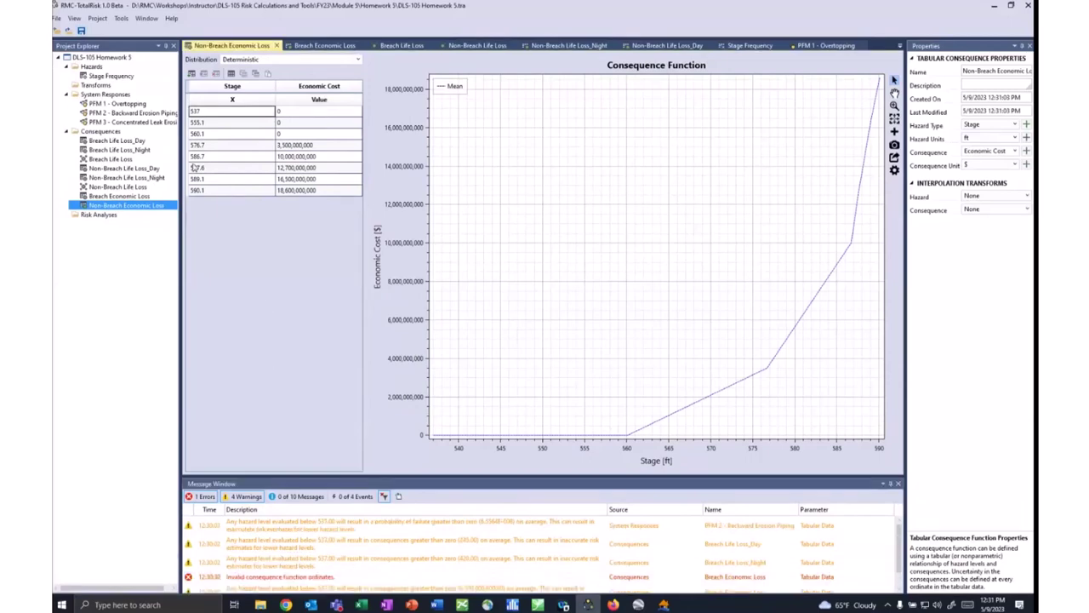
left_click(82, 32)
left_click(1028, 6)
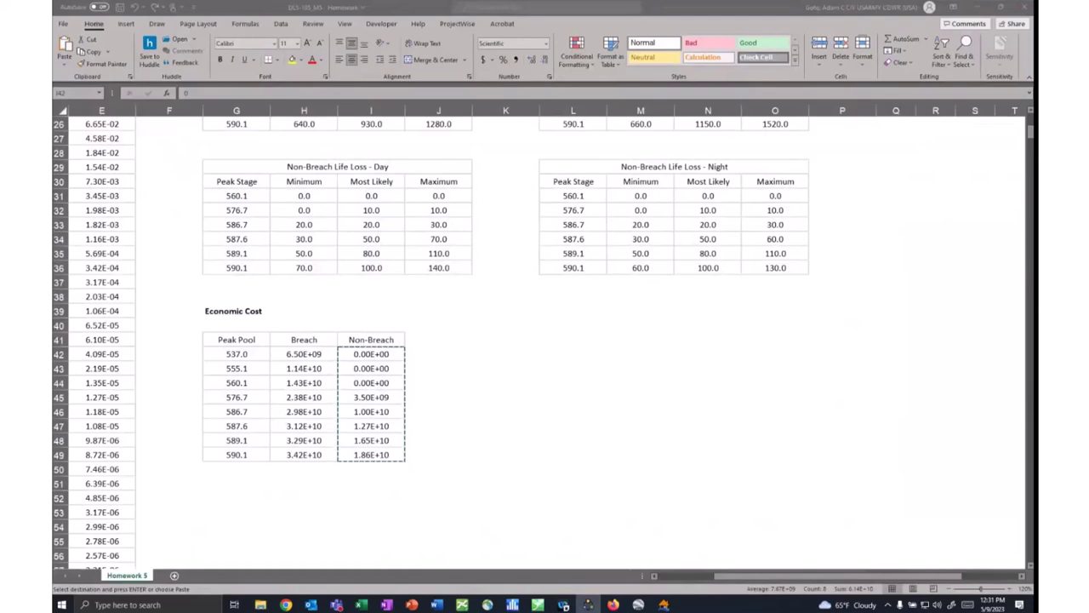
key("super+shift+Left")
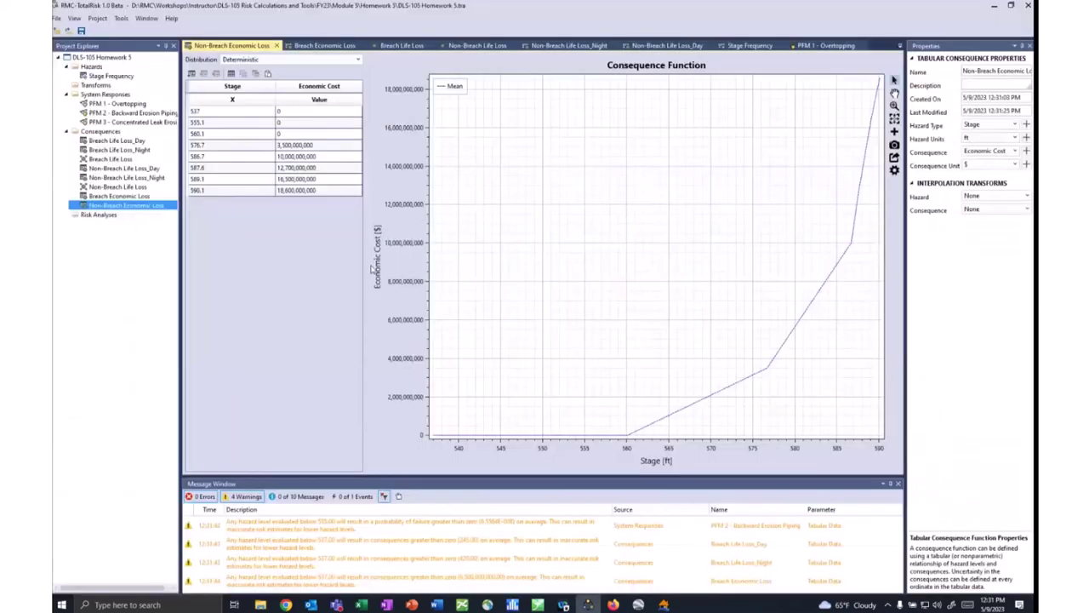
left_click(112, 264)
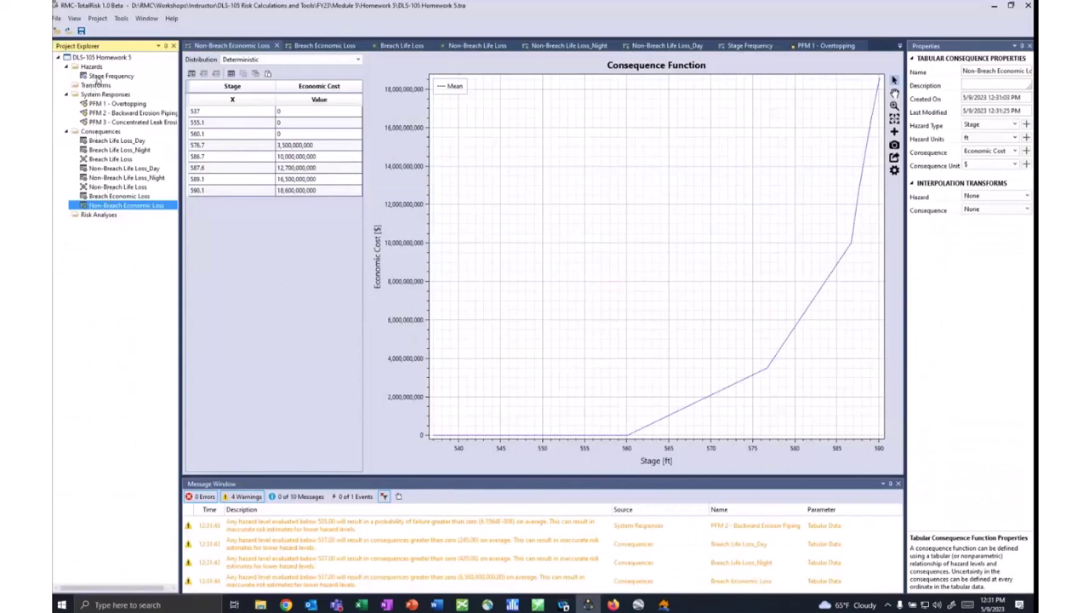
Add a risk analysis named "Total Project_Life Loss".
right_click(102, 217)
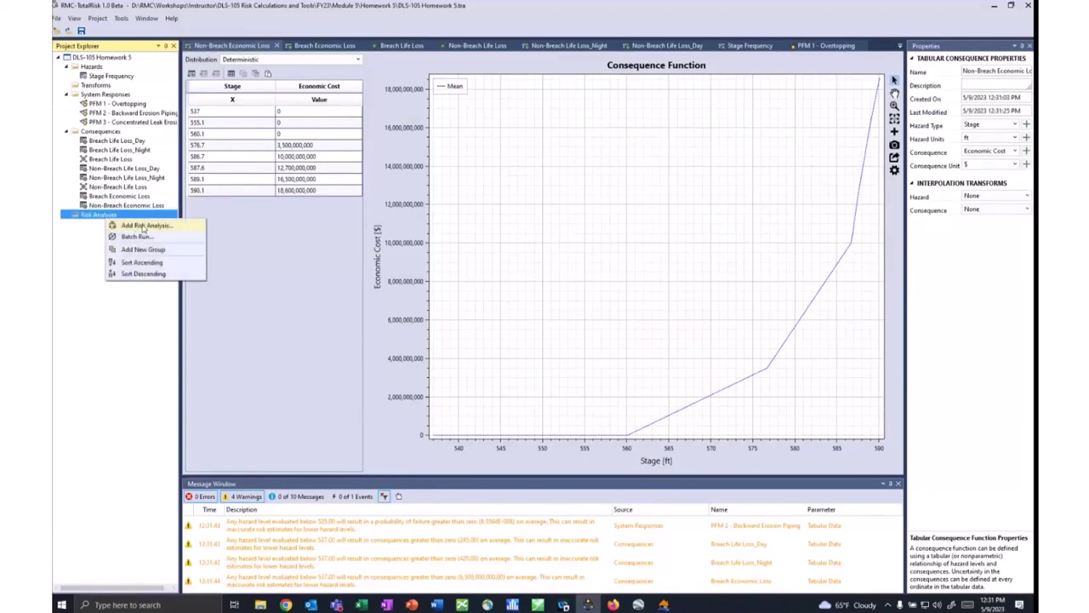
left_click(143, 226)
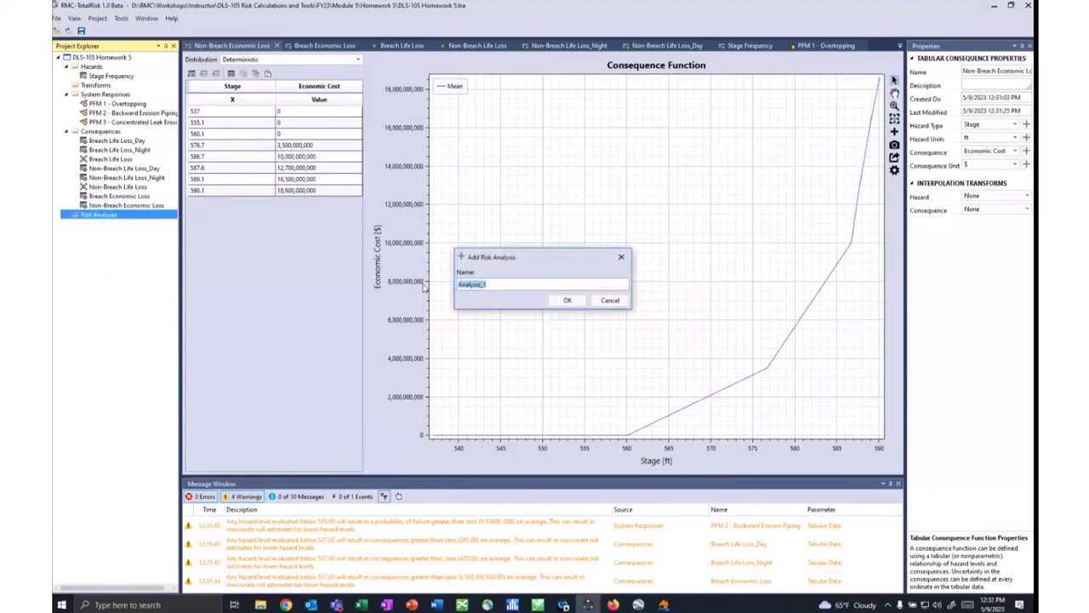
type("t")
type("otal Project_Life Loss")
key("Return")
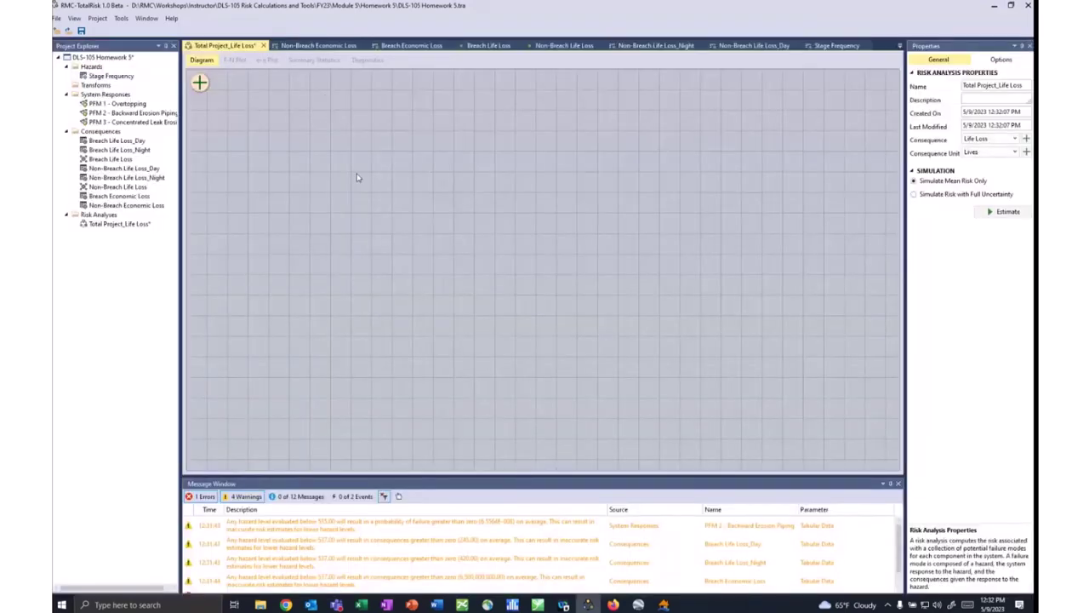
Add a hazard node to the risk analysis diagram and assign Stage Frequency to it.
left_click(200, 83)
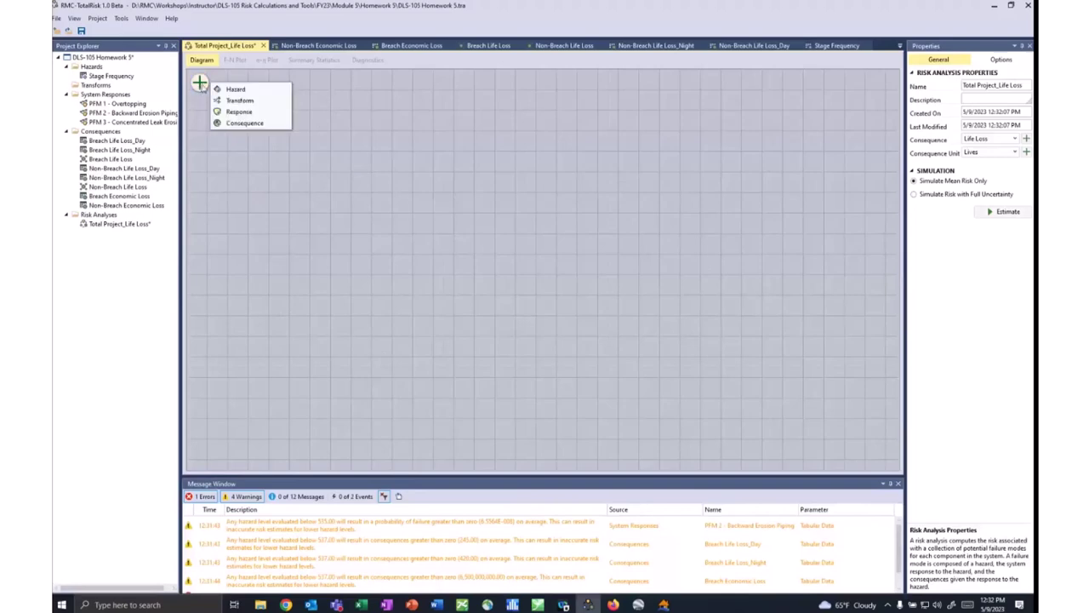
left_click(236, 89)
left_click(269, 165)
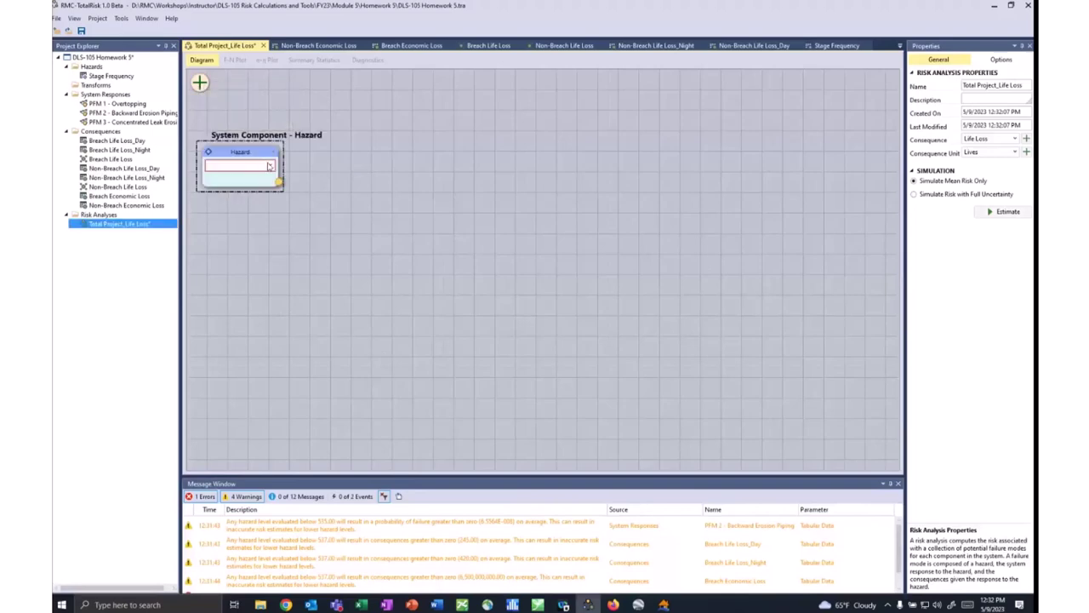
left_click(269, 166)
left_click(234, 175)
Attach a consequence node to the Stage Frequency hazard and assign Non-Breach Life Loss to it.
left_click(278, 183)
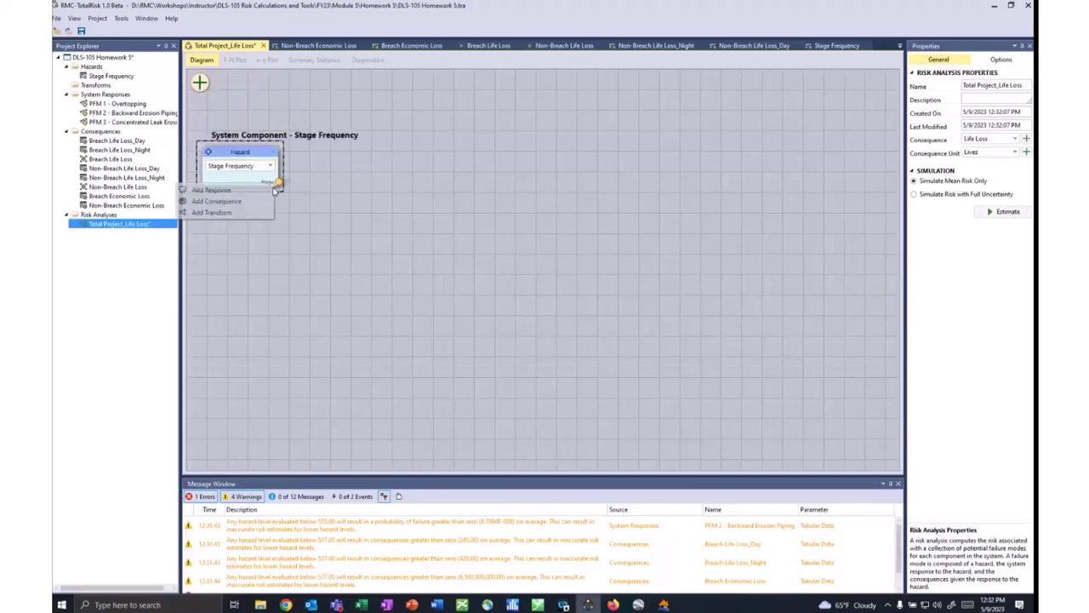
left_click(248, 201)
left_click(375, 166)
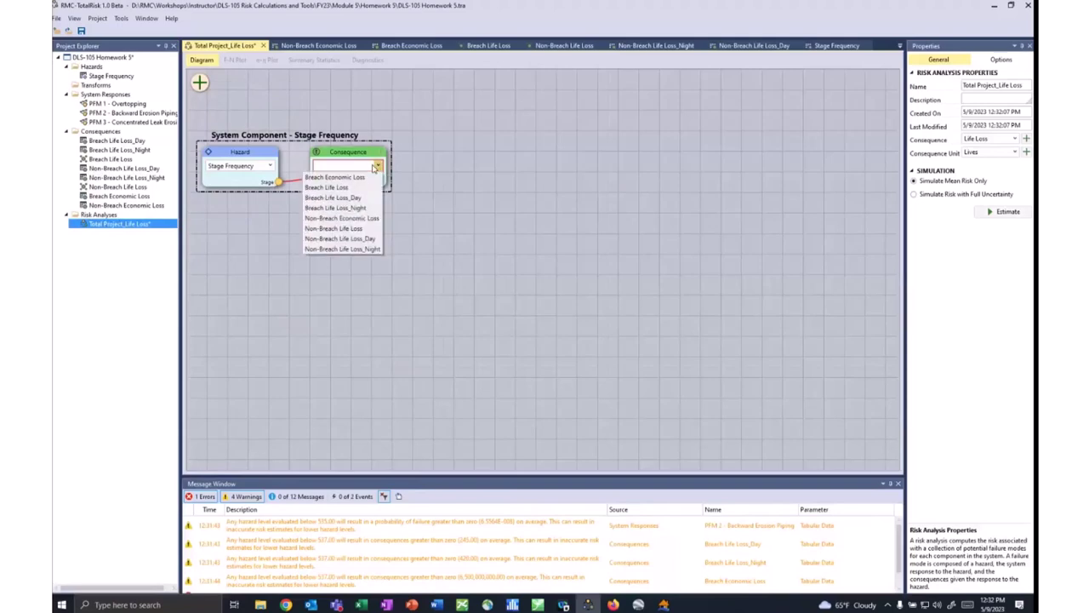
left_click(346, 231)
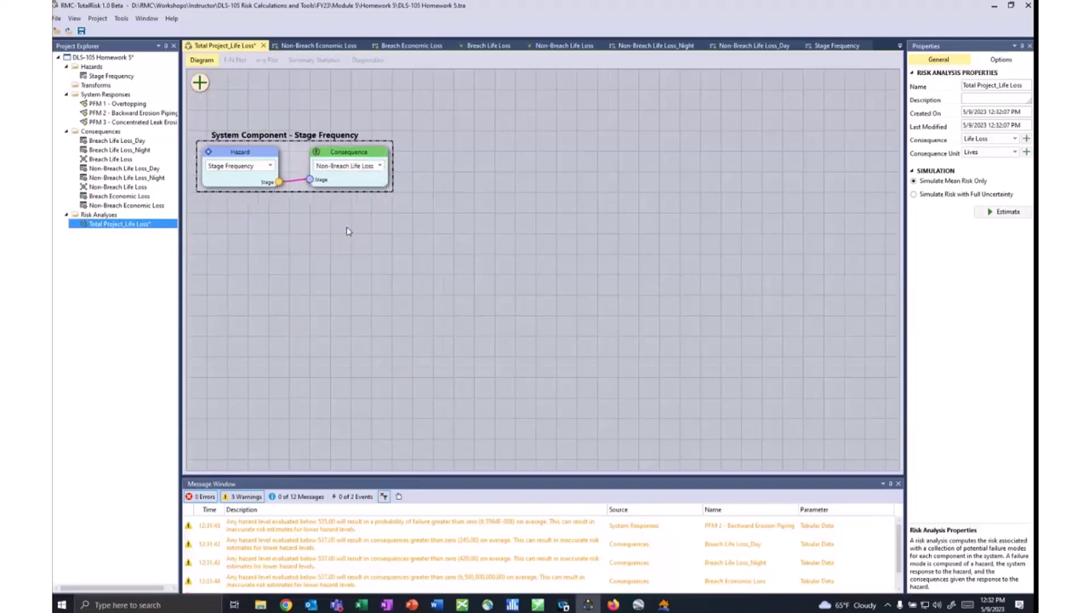
Attach a response node to the Stage Frequency hazard and assign PFM 1 - Overtopping to it.
left_click(277, 182)
left_click(288, 206)
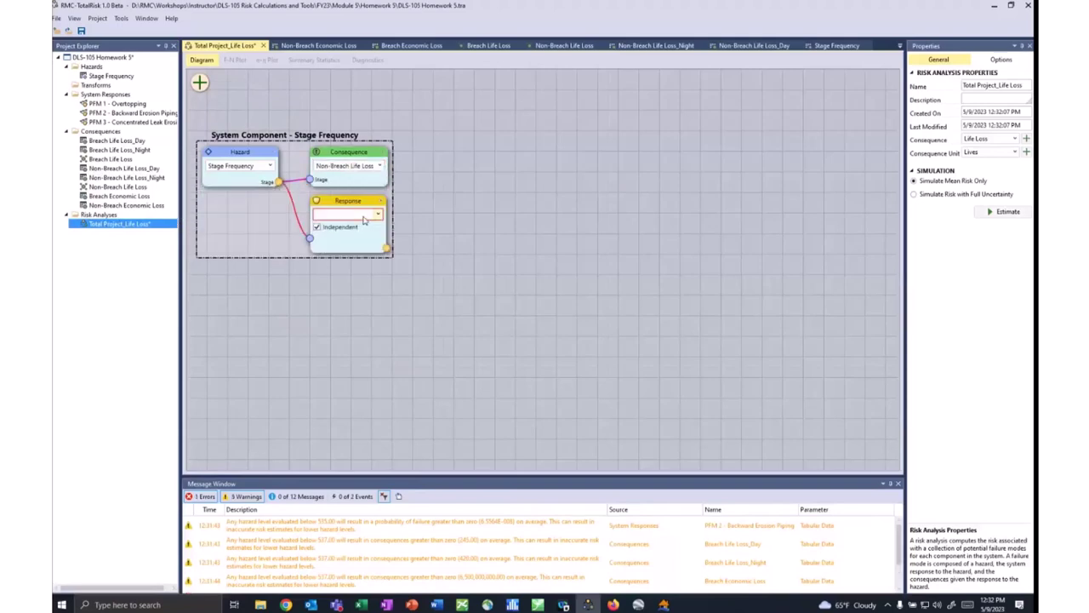
left_click(379, 214)
left_click(345, 225)
Attach two more response nodes to the Stage Frequency hazard, assigning PFM 2 - Backward Erosion Piping and PFM 3 - Concentrated Leak Erosion.
left_click(278, 182)
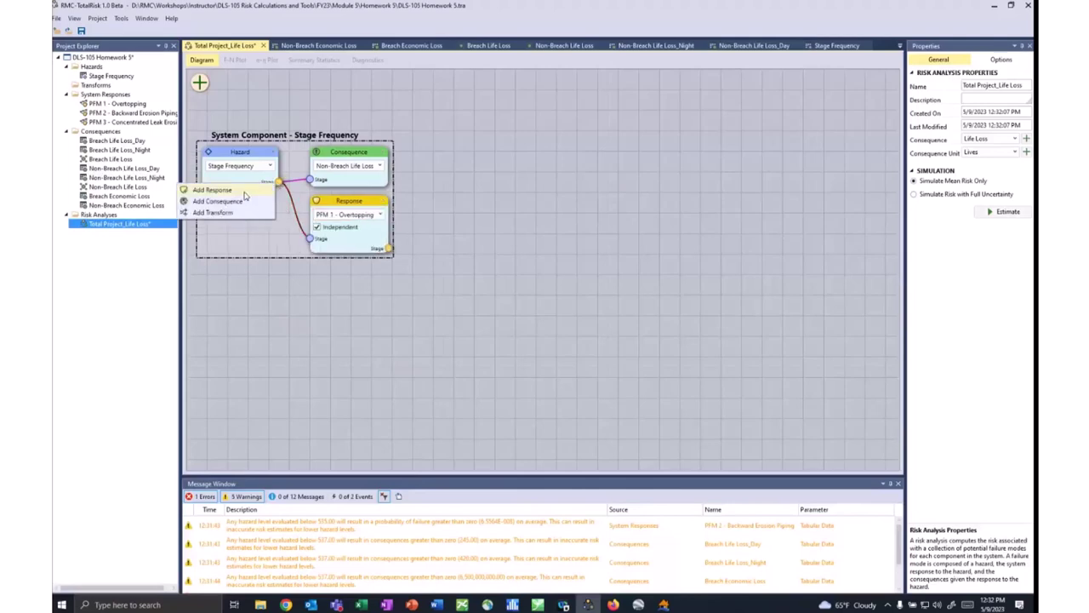
left_click(245, 190)
left_click(359, 282)
left_click(338, 303)
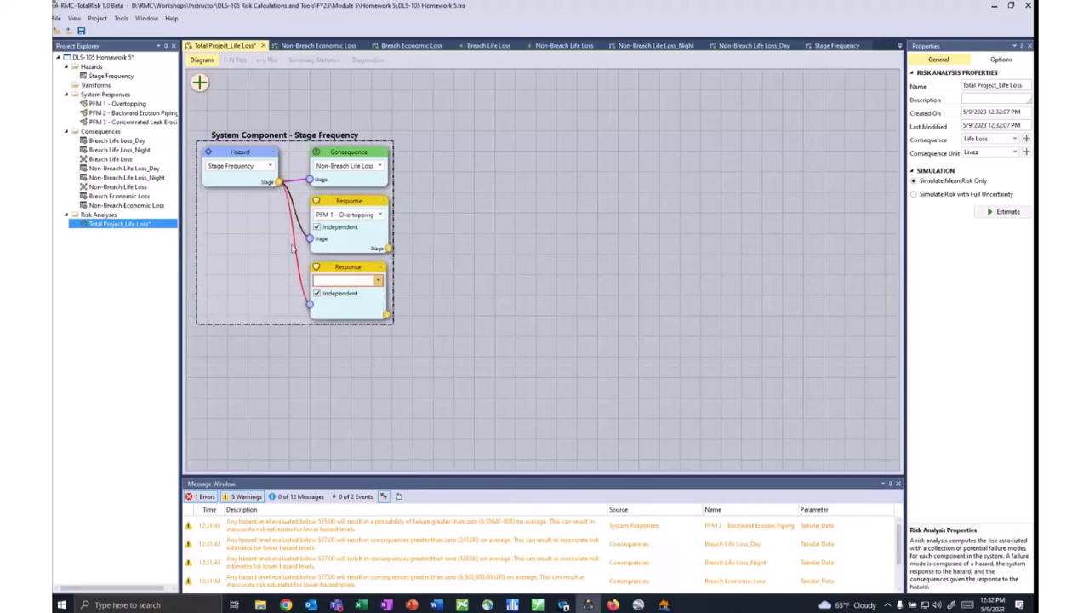
left_click(278, 182)
left_click(251, 194)
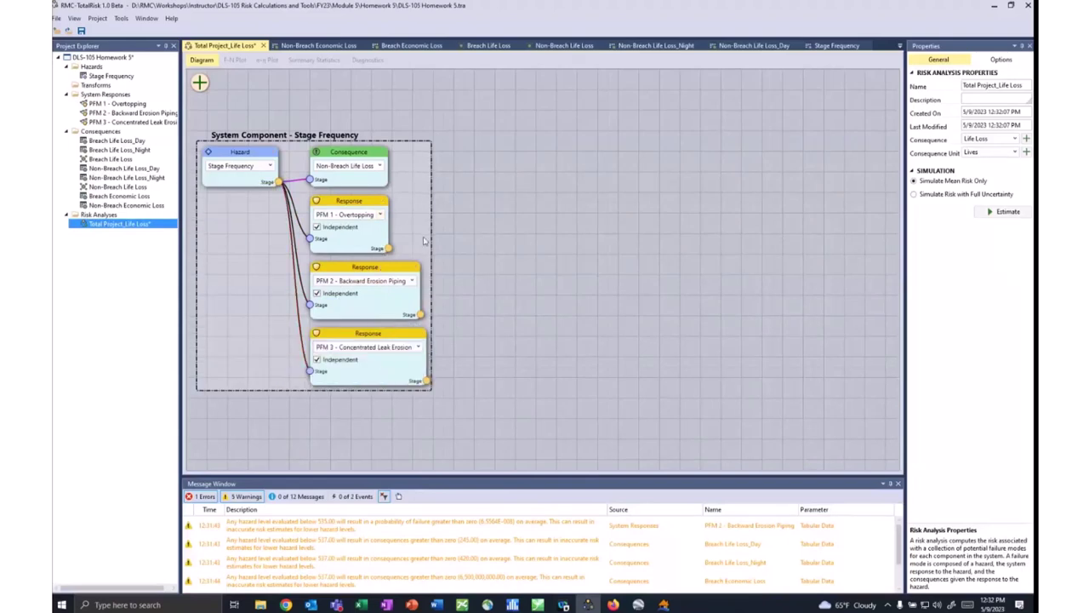
Attach a consequence node to the PFM 1 - Overtopping response and assign Breach Life Loss to it.
left_click(388, 249)
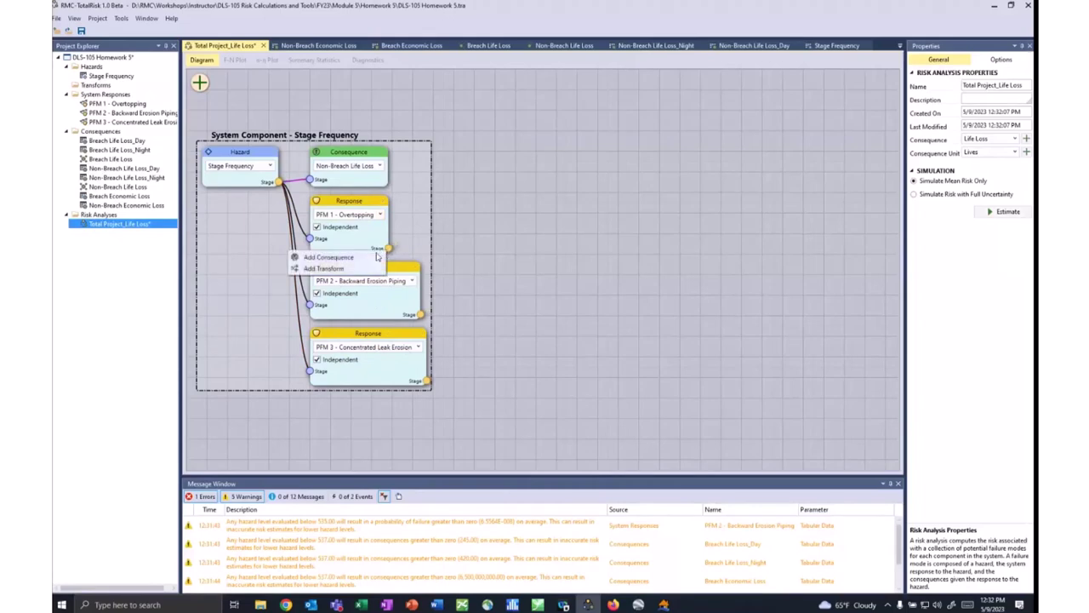
left_click(340, 265)
left_click(479, 217)
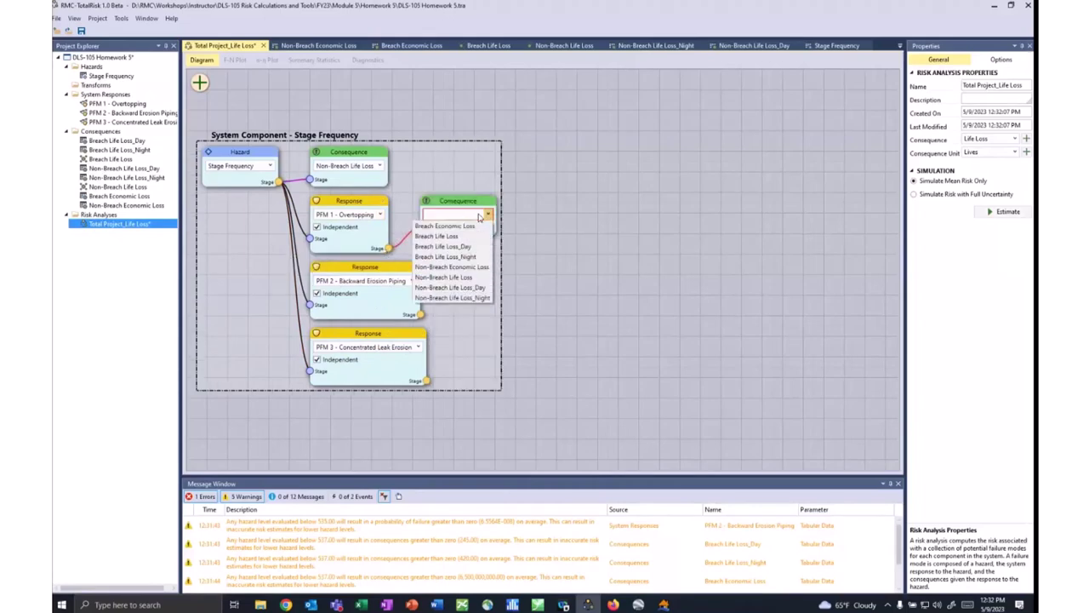
left_click(449, 237)
Attach a consequence node to the PFM 2 - Backward Erosion Piping response and assign Breach Life Loss to it.
left_click(420, 315)
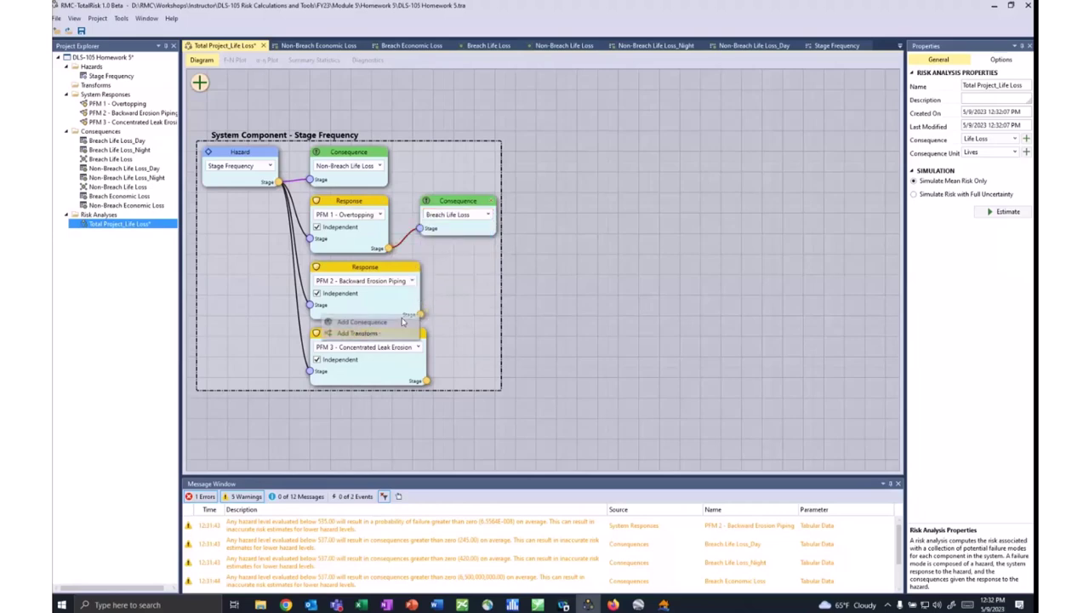
left_click(366, 331)
left_click(481, 280)
left_click(478, 303)
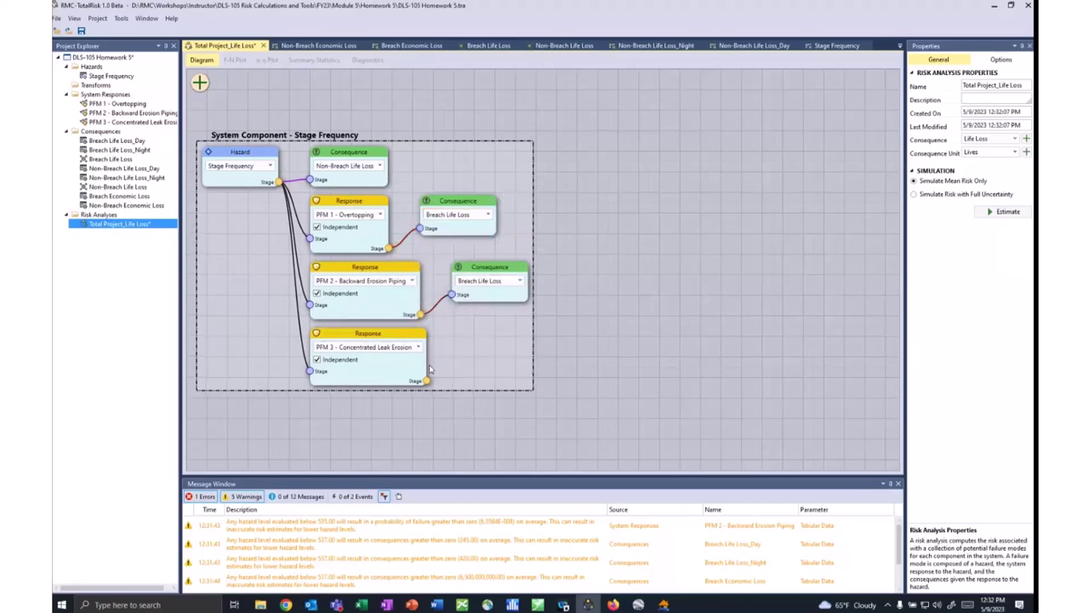
Attach a consequence node to the PFM 3 - Concentrated Leak Erosion response and assign Breach Life Loss to it.
left_click(426, 380)
left_click(374, 385)
left_click(492, 347)
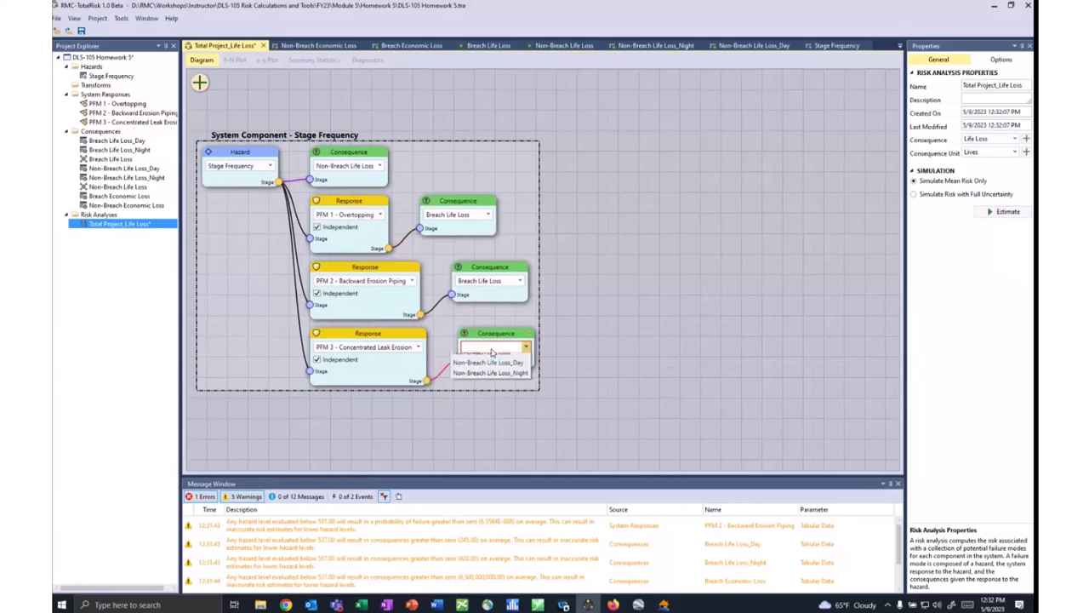
left_click(486, 370)
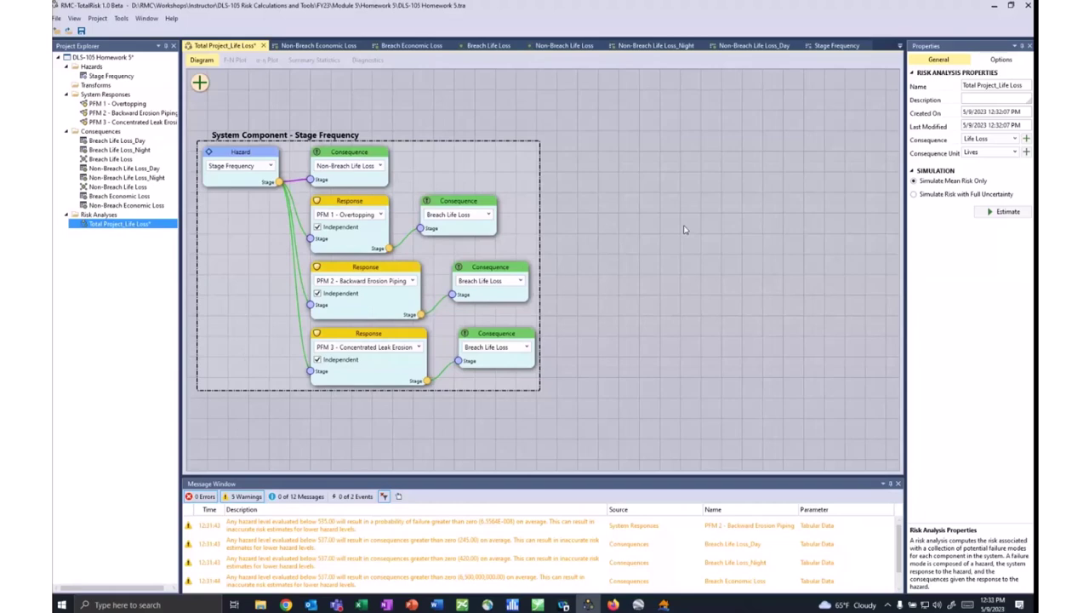
Choose Common Cause Failures as the failure mode method and estimate the life loss analysis for mean risk only.
left_click(1002, 60)
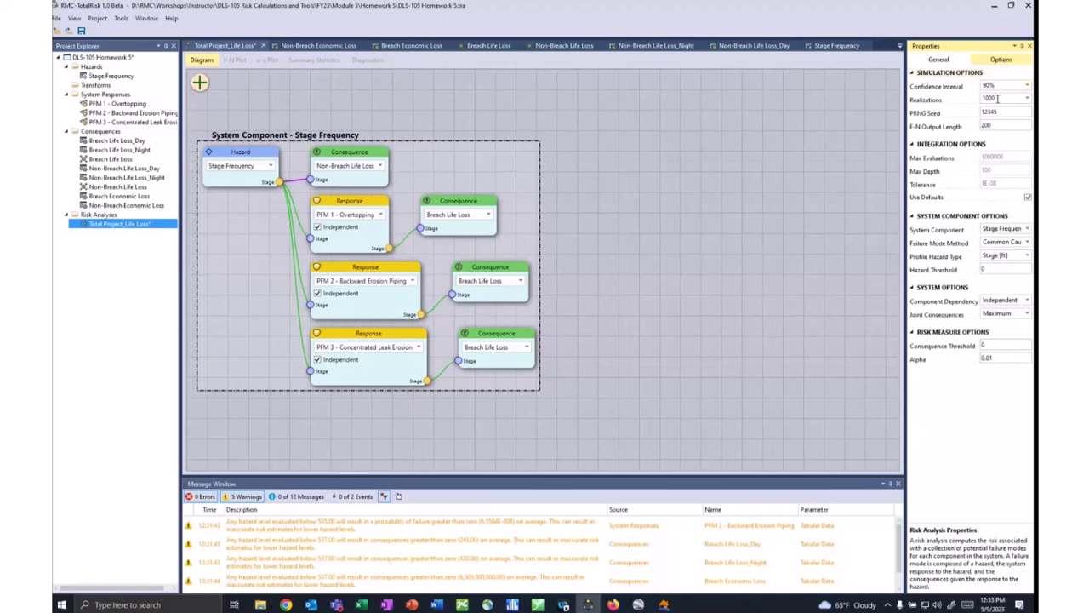
left_click(1027, 244)
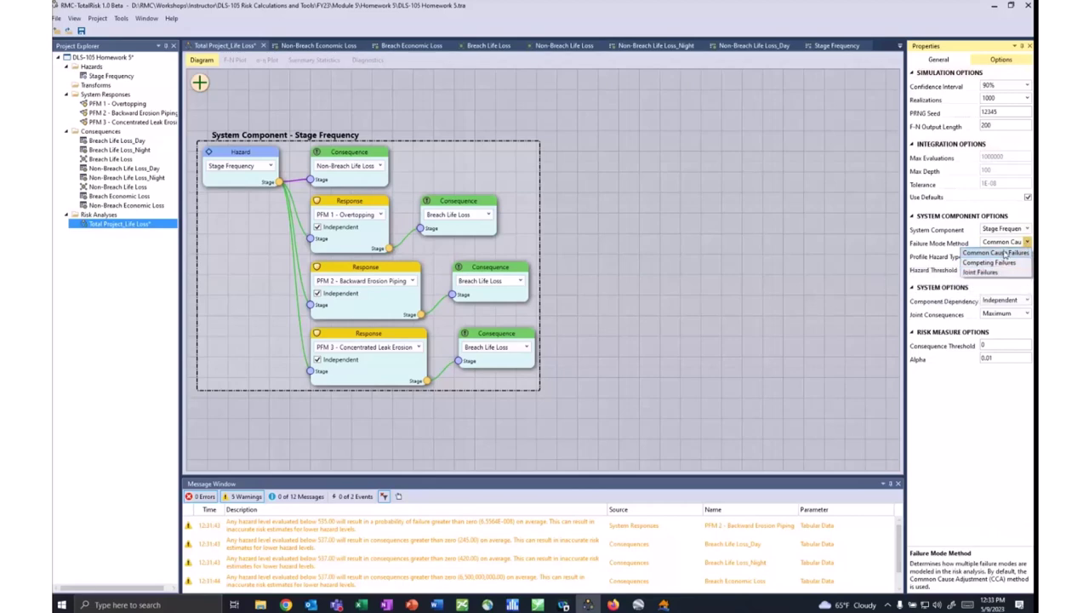
left_click(1004, 257)
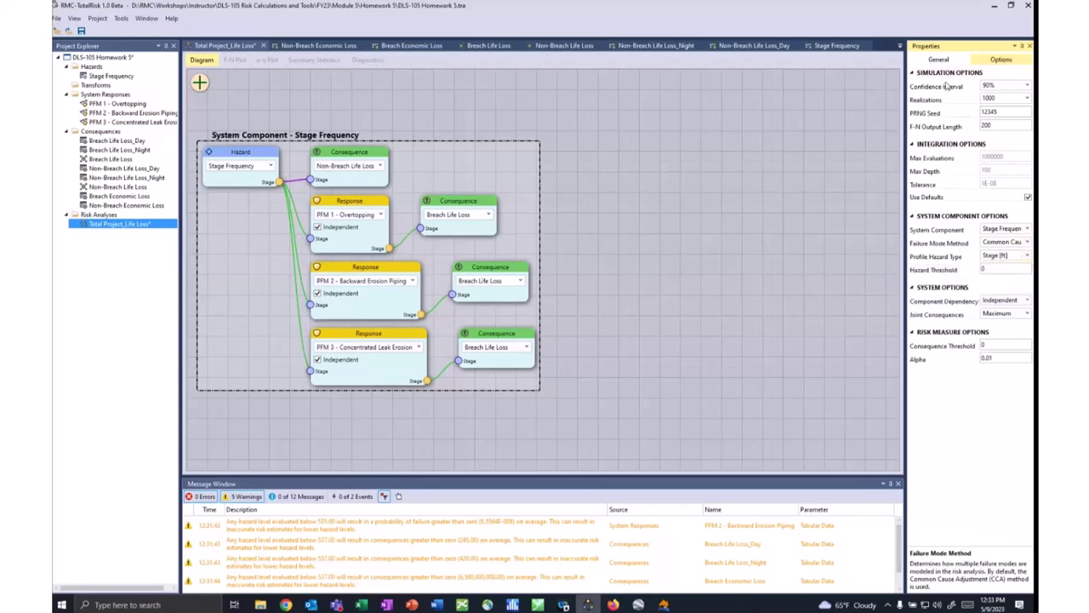
left_click(938, 60)
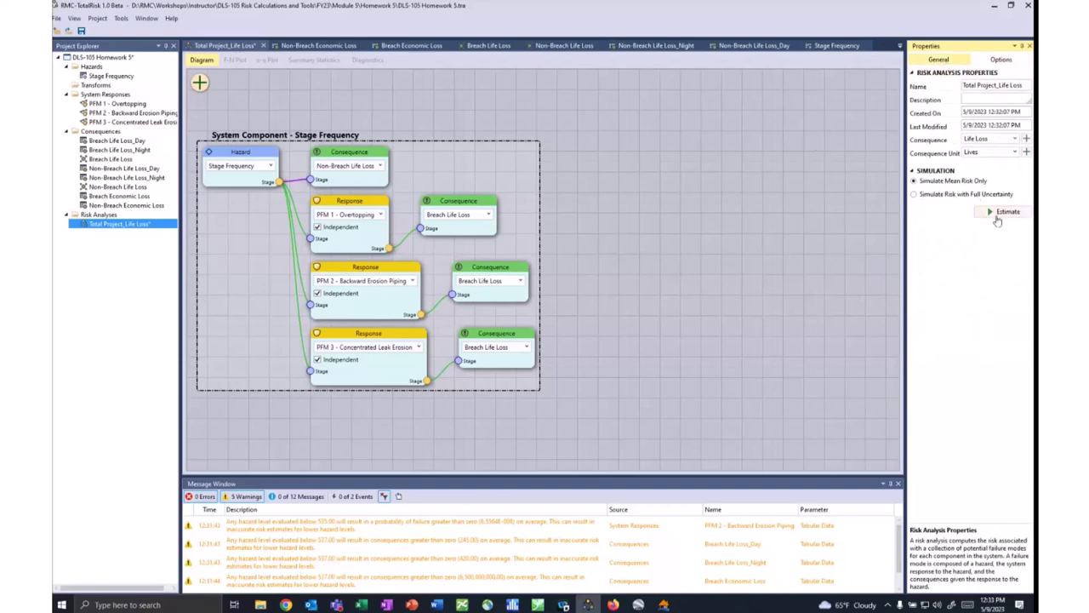
left_click(1004, 212)
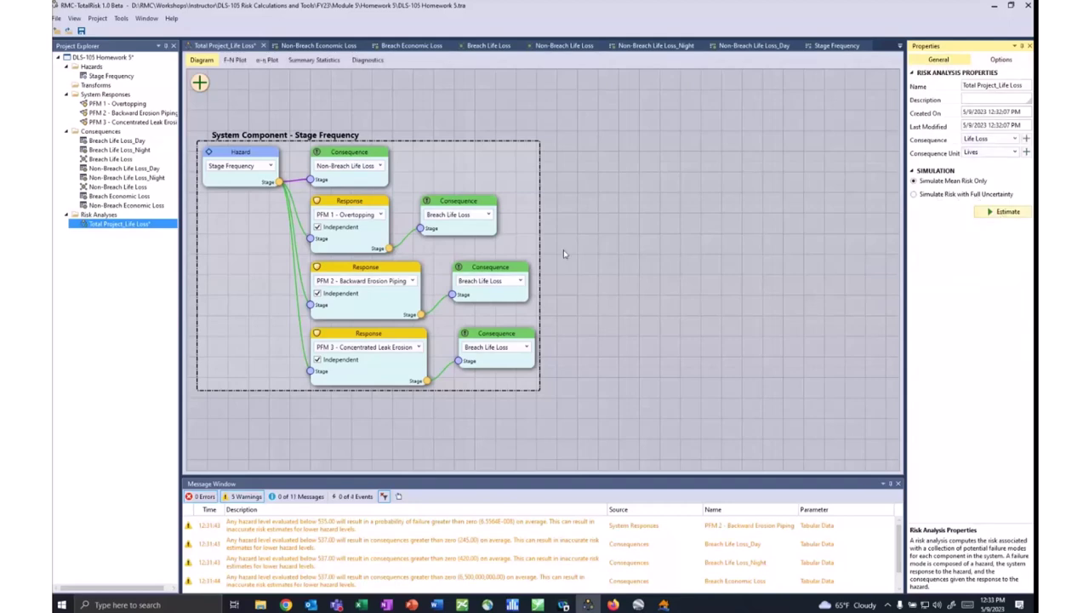
Examine the mean incremental risk on the α-η plot, showing and then hiding the three failure modes.
left_click(266, 60)
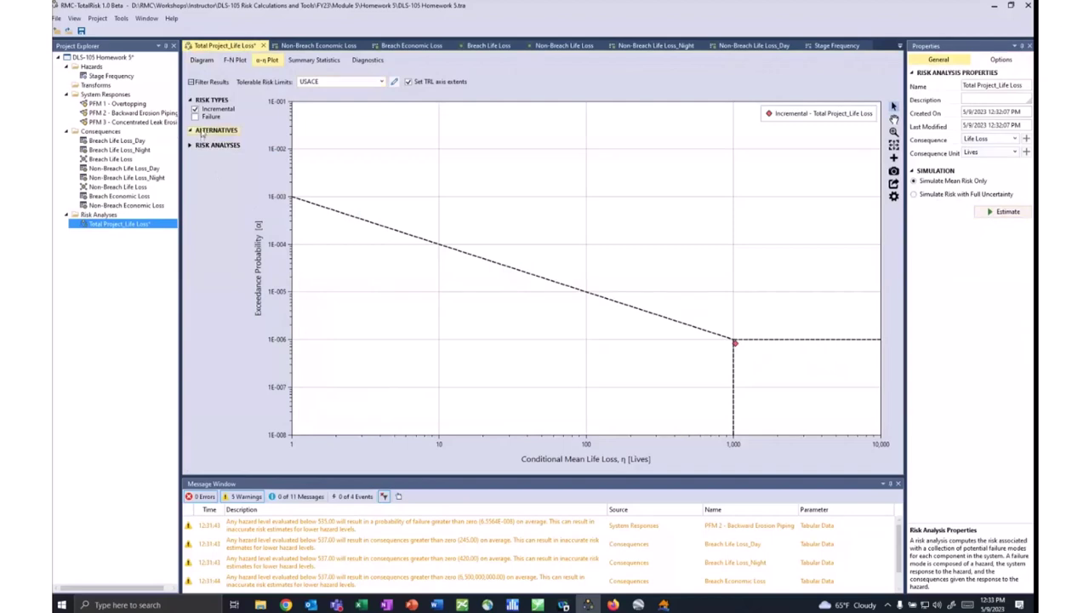
left_click(205, 143)
left_click(223, 169)
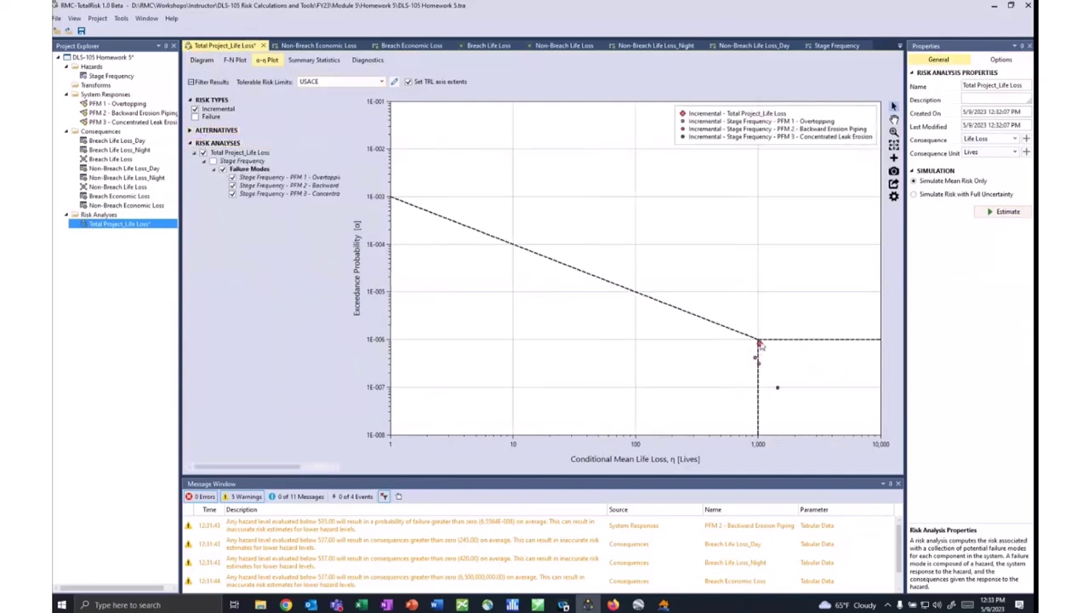
left_click(223, 169)
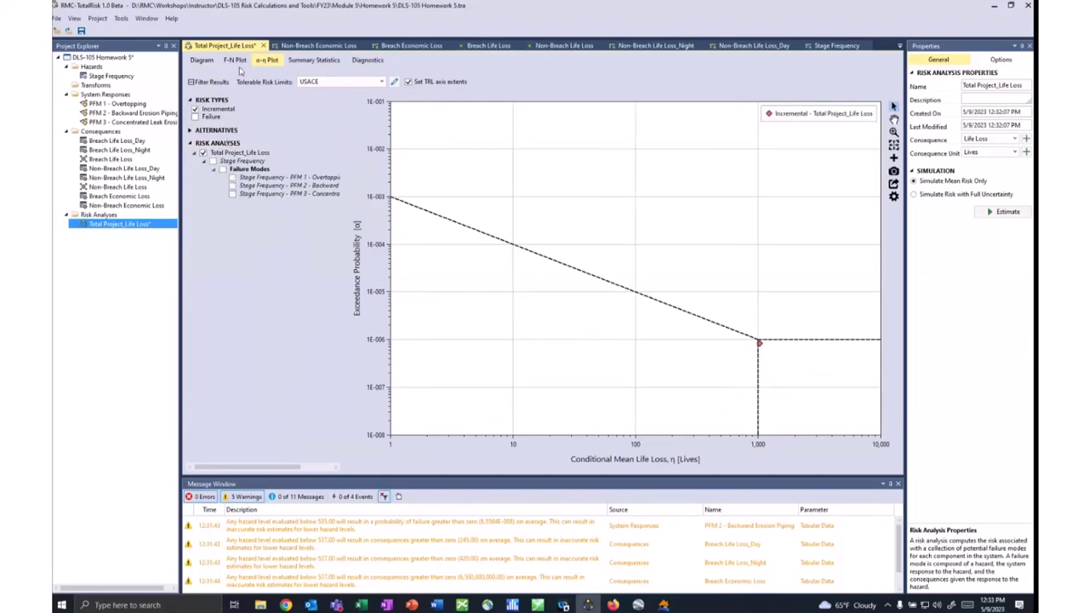
Review the summary statistics of the mean risk for the total project and all three failure modes.
left_click(300, 60)
left_click(196, 166)
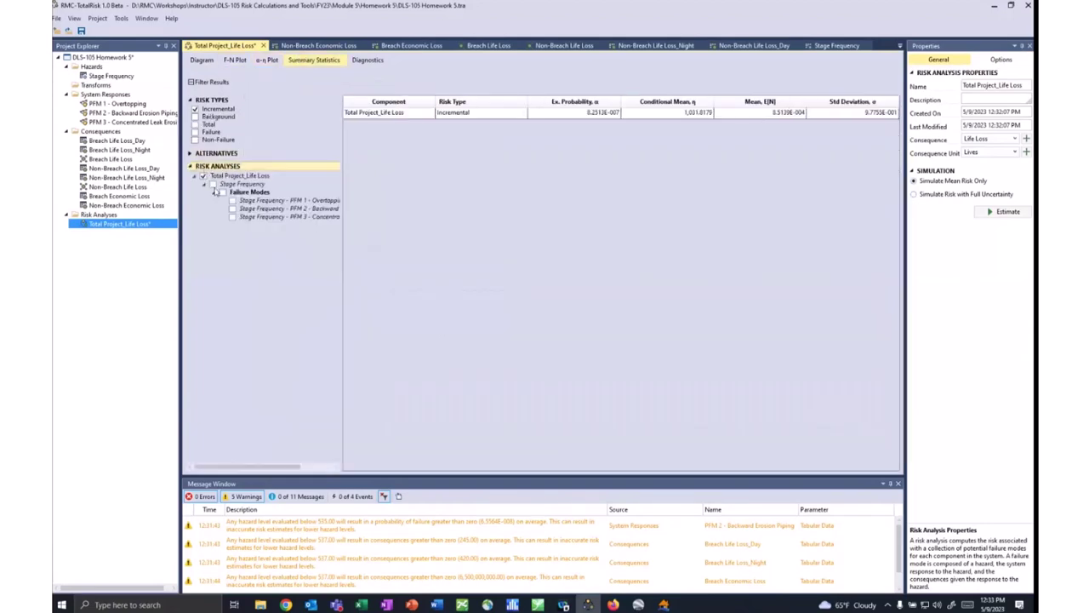
left_click(223, 192)
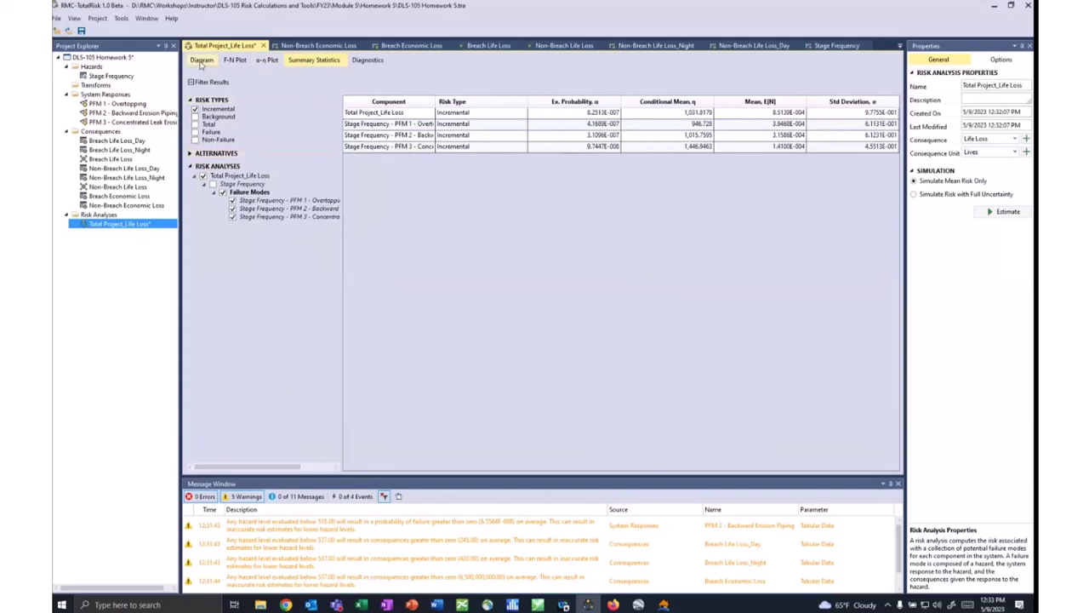
Set the life loss analysis to simulate risk with full uncertainty and estimate it.
left_click(203, 61)
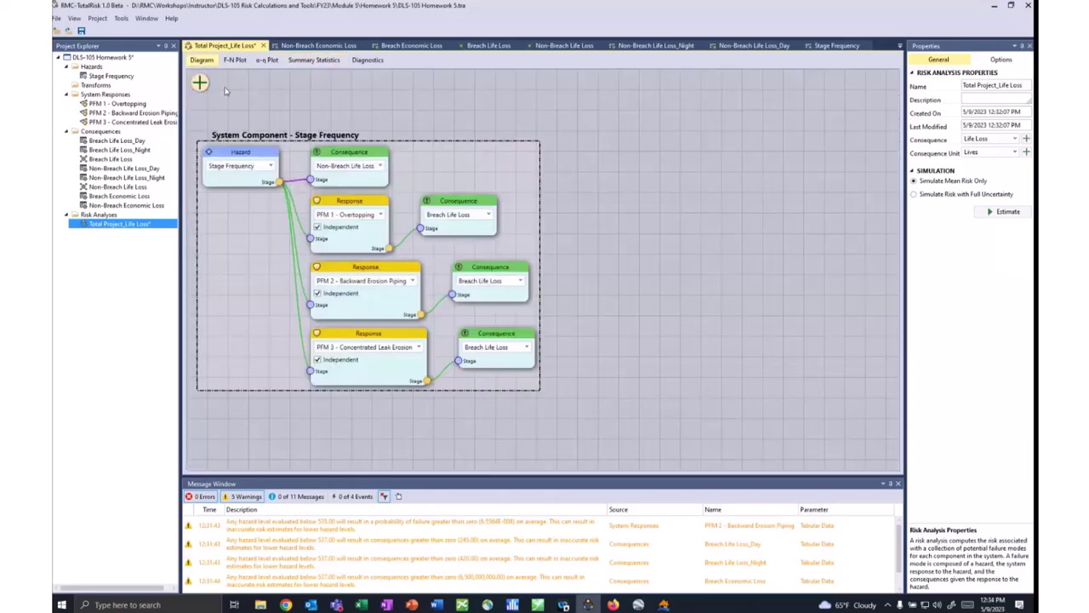
left_click(923, 194)
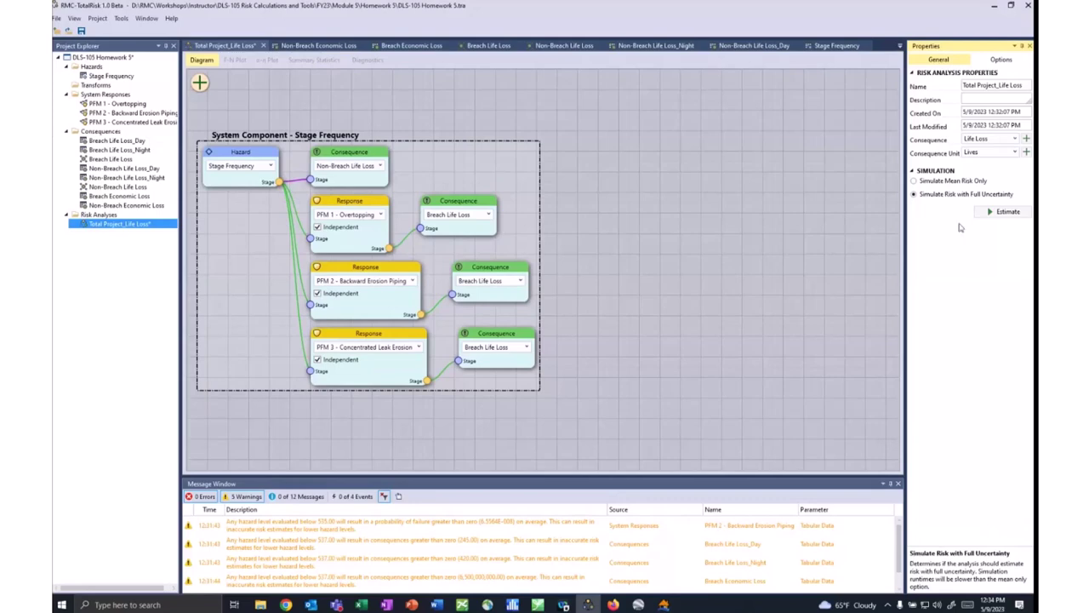
left_click(997, 216)
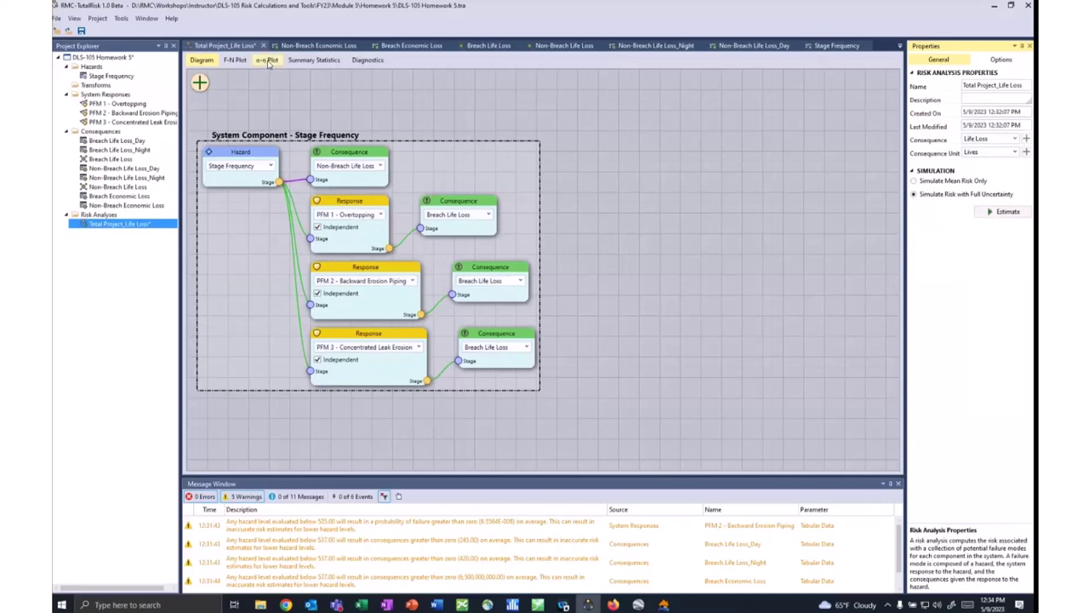
Compare the full-uncertainty α-η plot with and without the failure modes, and review the summary statistics.
left_click(267, 61)
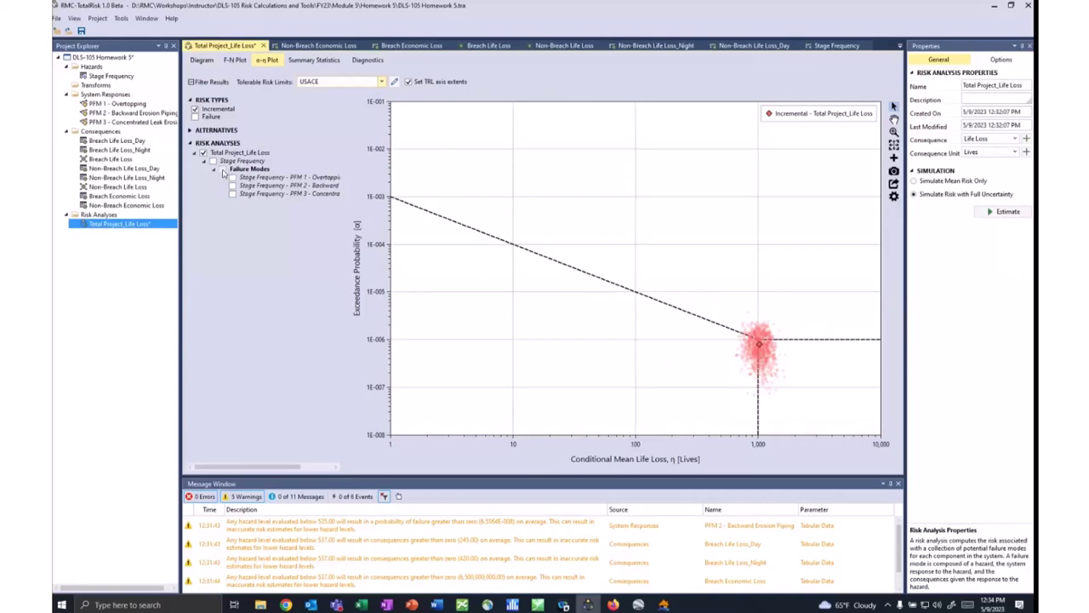
left_click(224, 170)
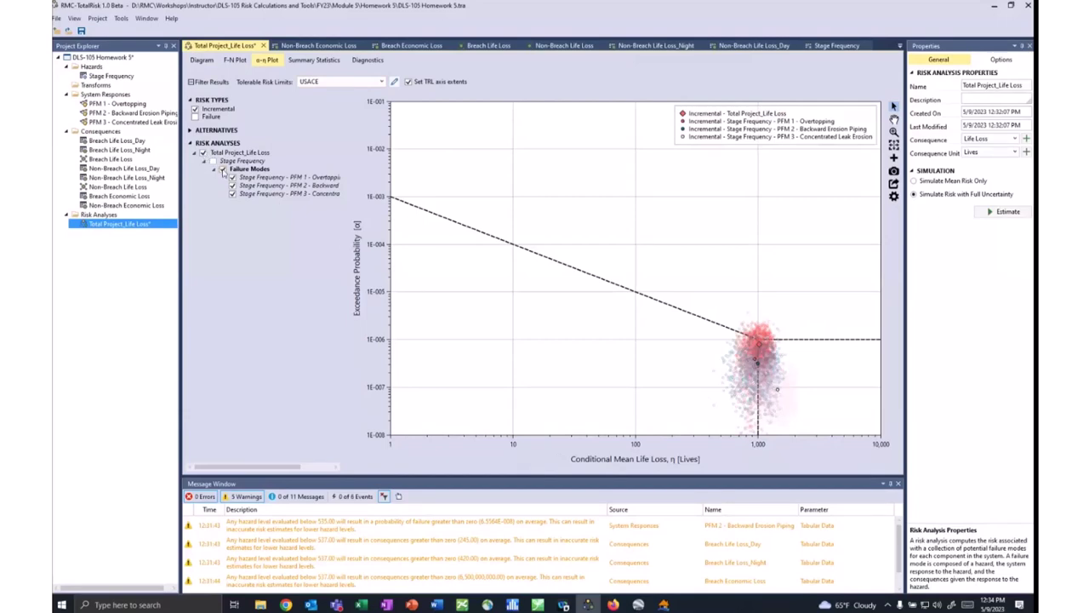
left_click(223, 170)
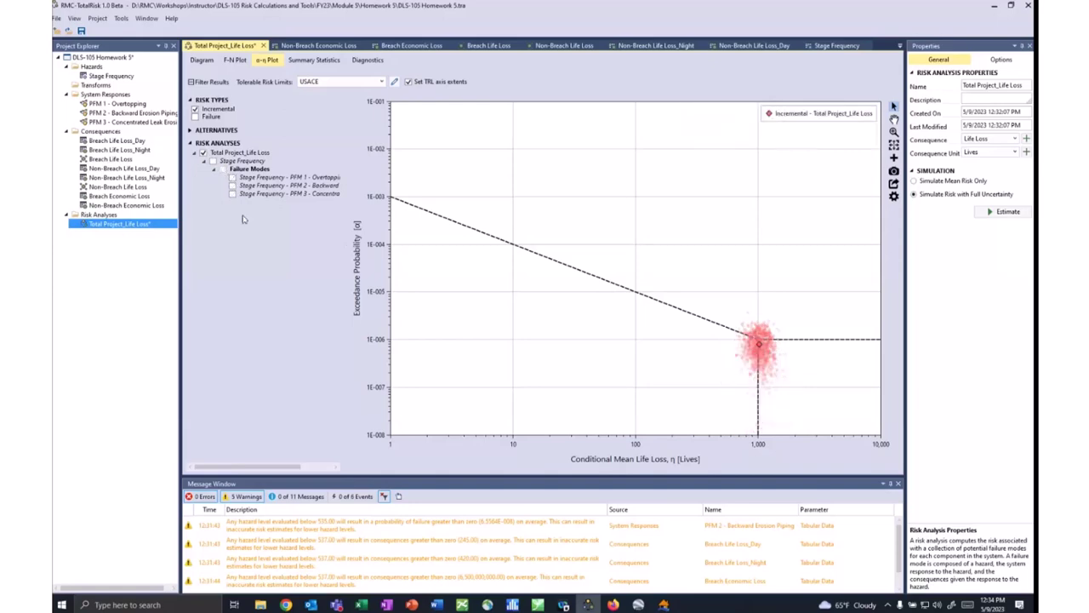
left_click(318, 62)
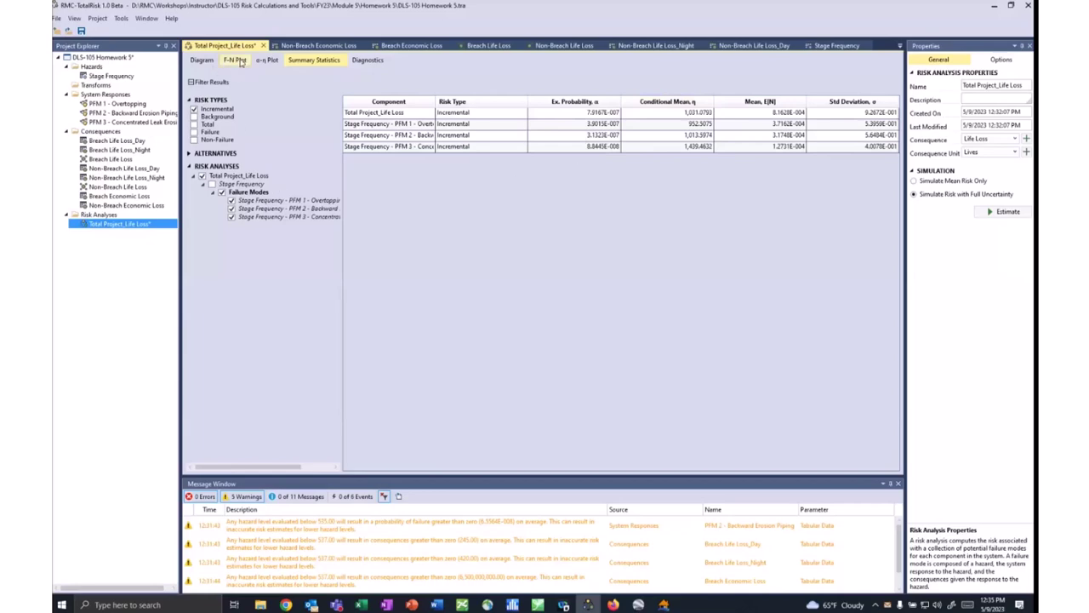
Compare the PFM 2 and PFM 3 curves individually with the total project's incremental risk on the F-N plot.
left_click(235, 61)
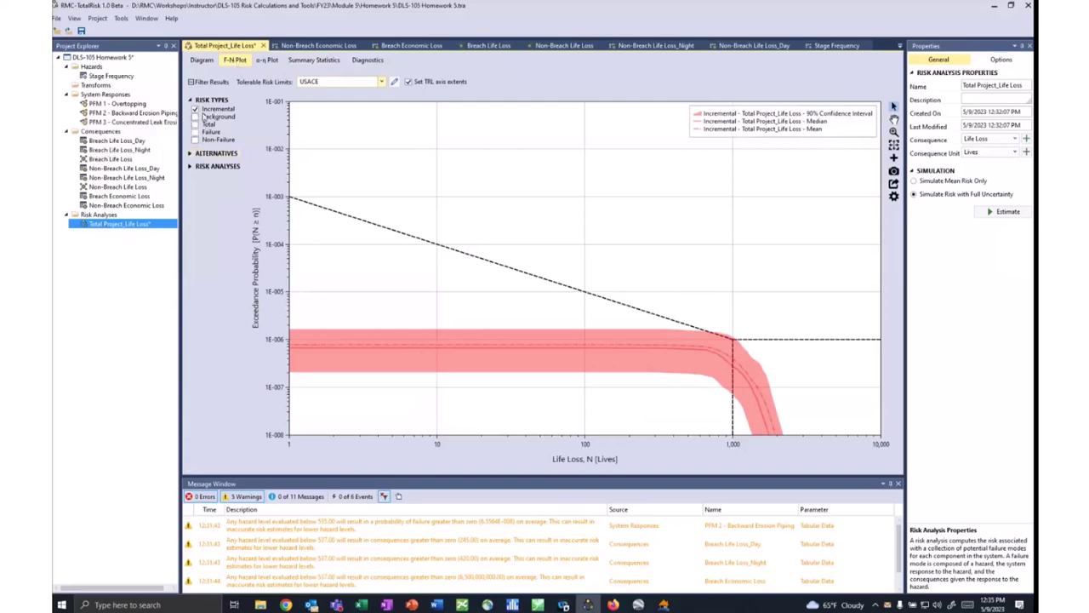
left_click(209, 167)
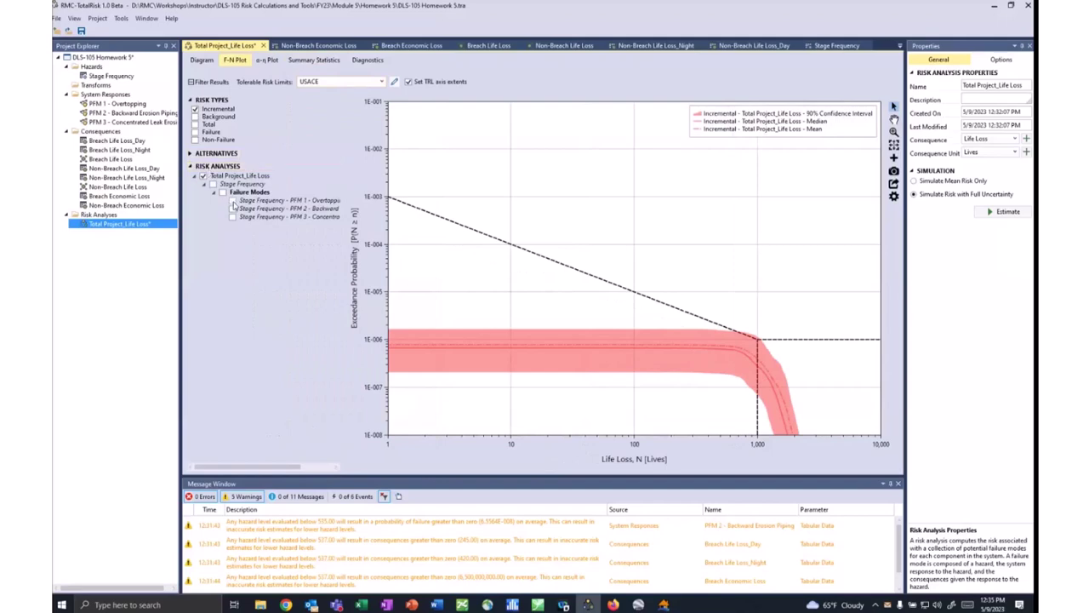
left_click(233, 208)
left_click(232, 208)
left_click(229, 208)
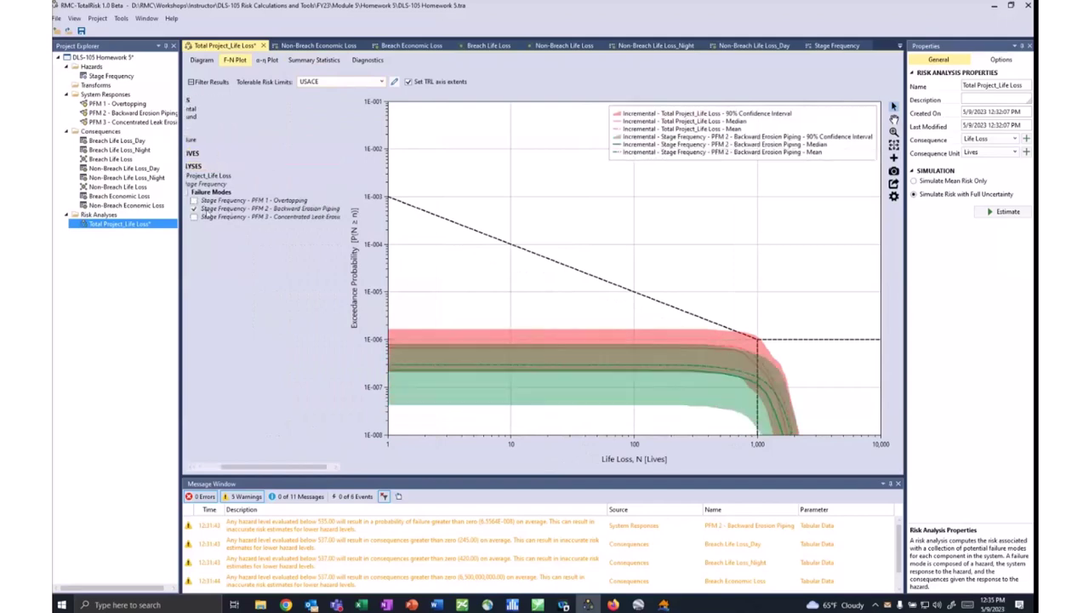
left_click(195, 208)
left_click(194, 217)
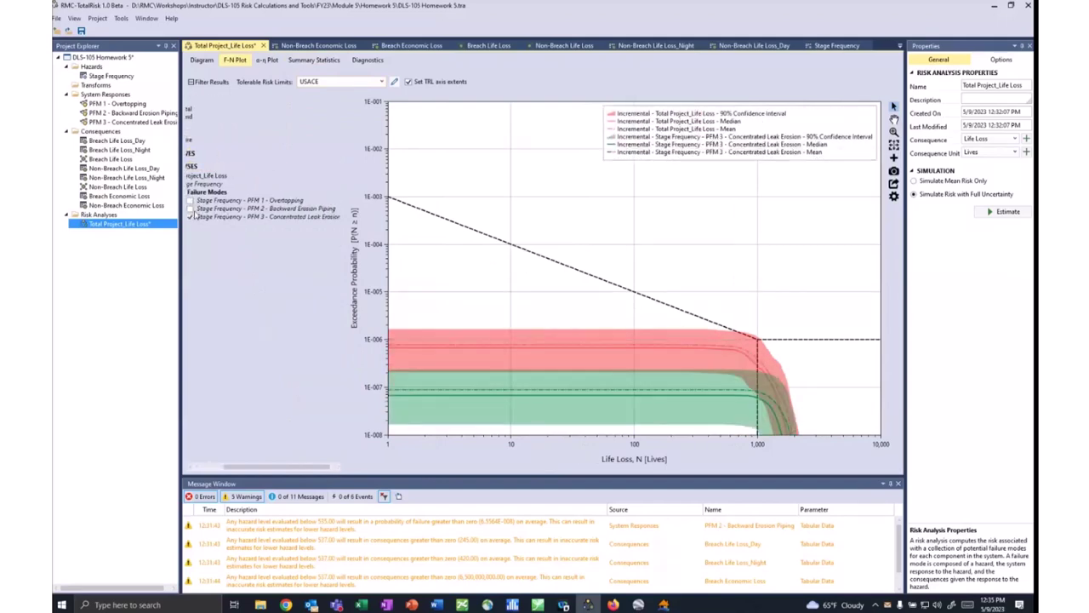
left_click(194, 217)
left_click(197, 166)
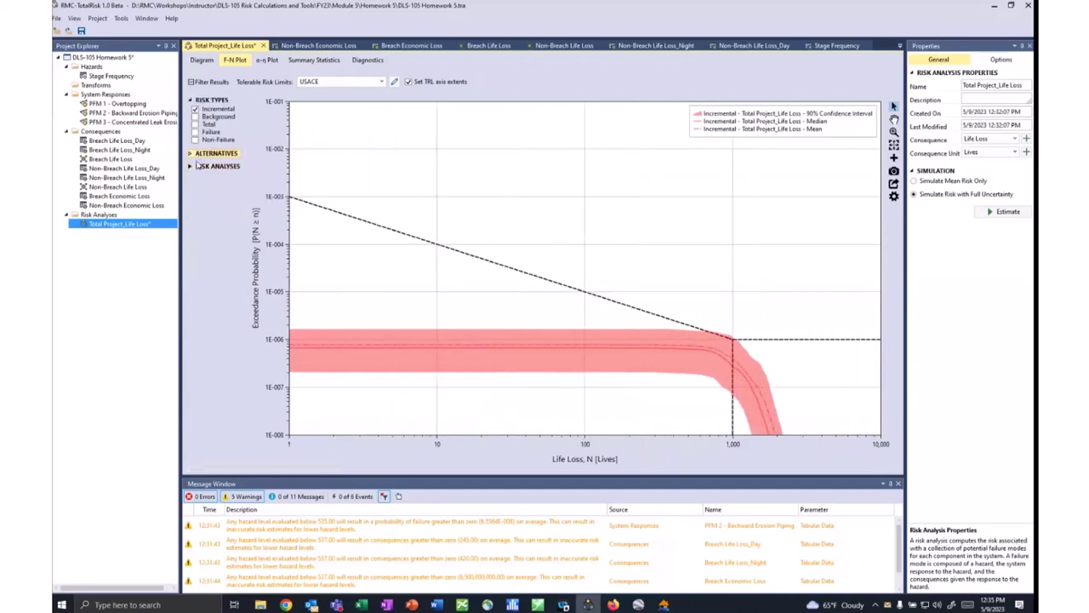
Examine the background and total risk curves on the F-N plot, leaving only incremental risk displayed.
left_click(197, 118)
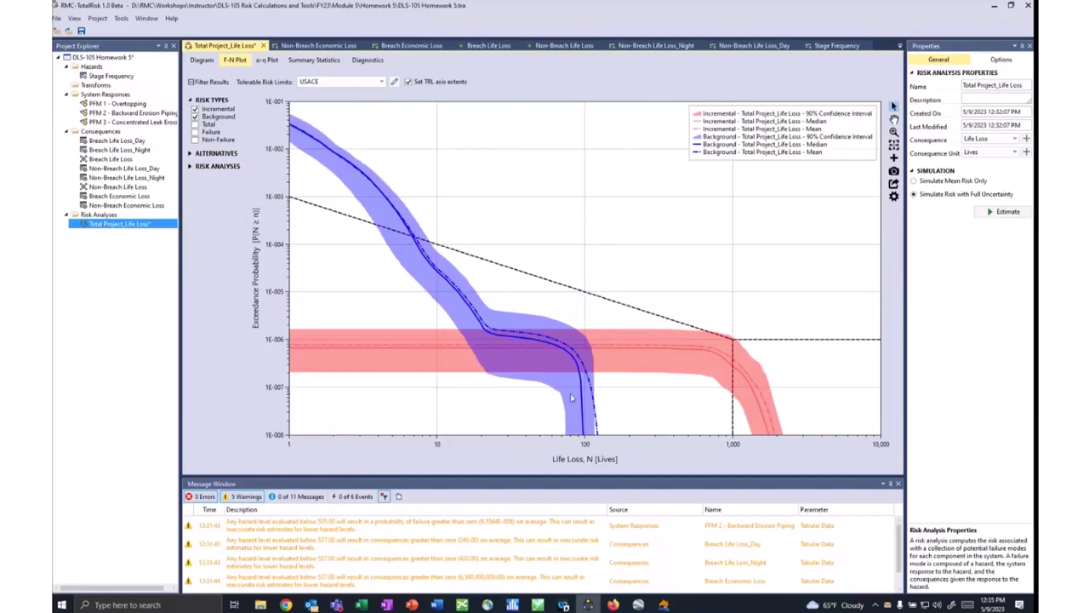
left_click(196, 124)
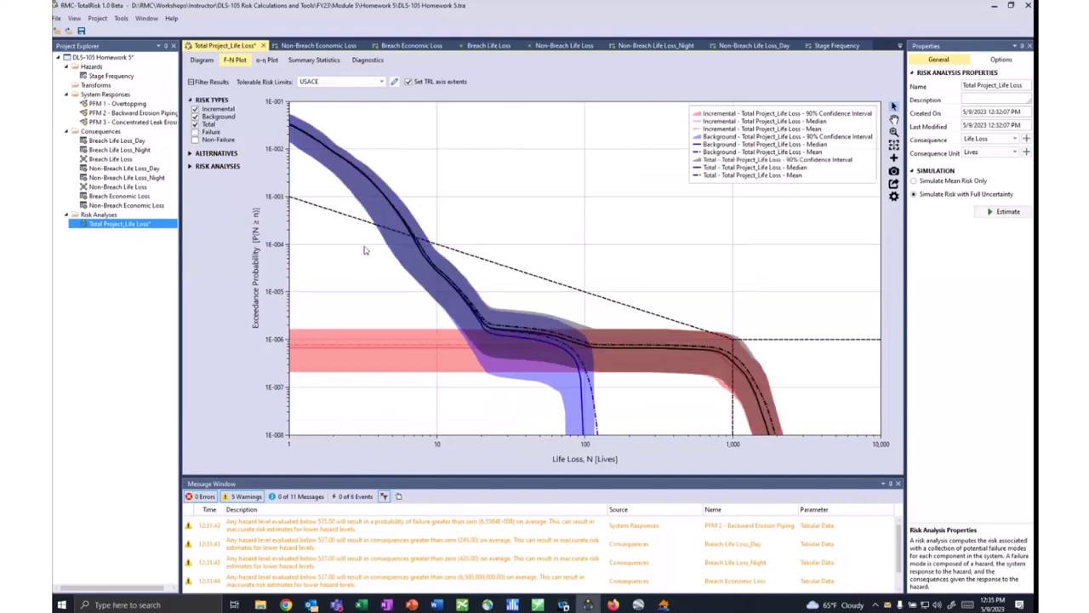
left_click(195, 124)
left_click(196, 117)
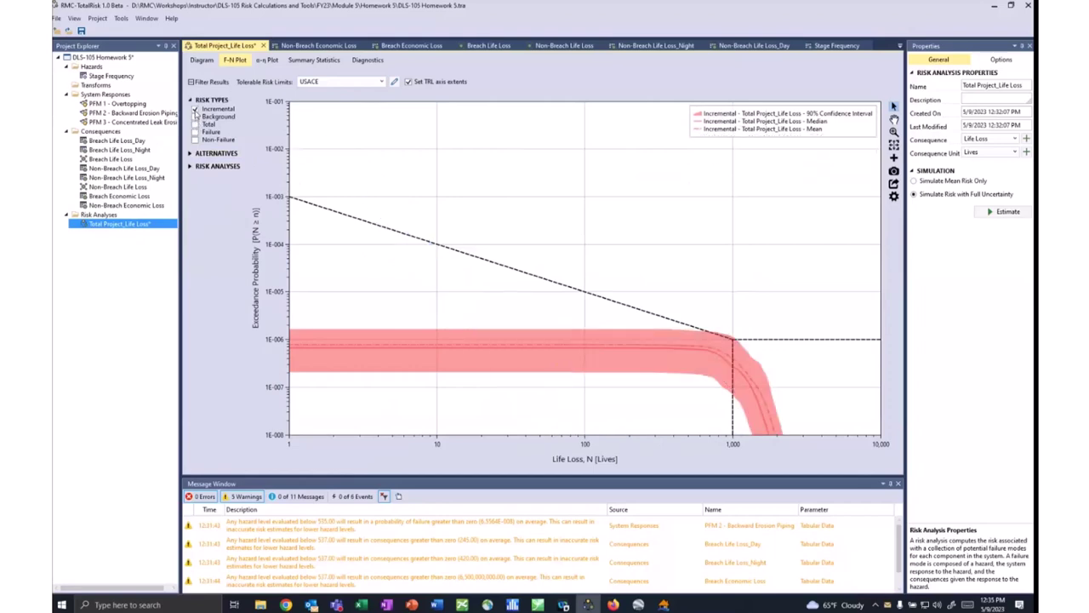
Review the incremental risk measures in the diagnostics as a cumulative distribution, for Probability, α and Mean, E[N].
left_click(369, 61)
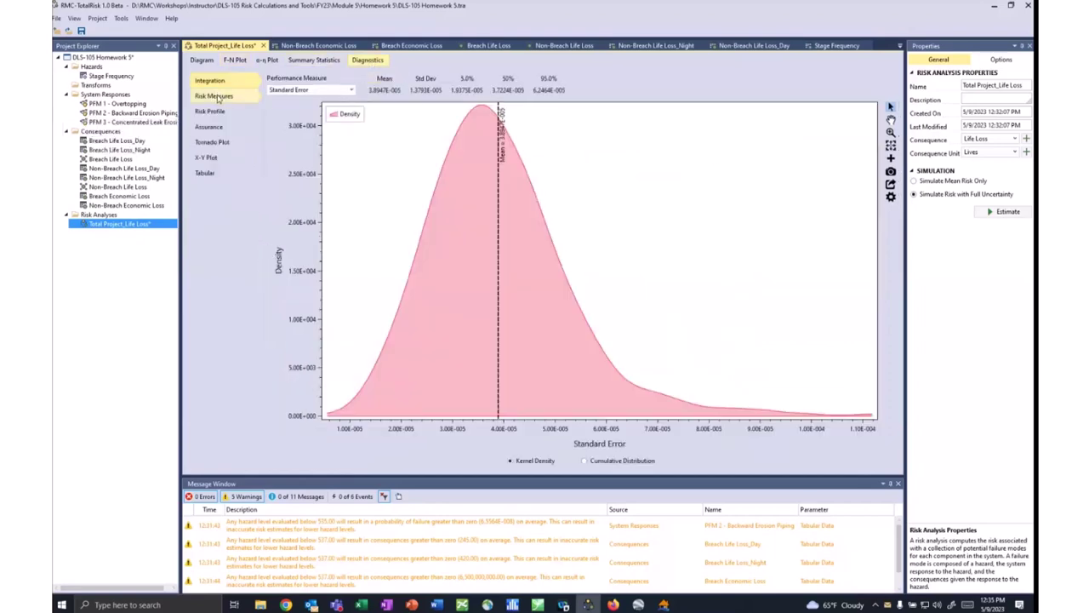
left_click(216, 96)
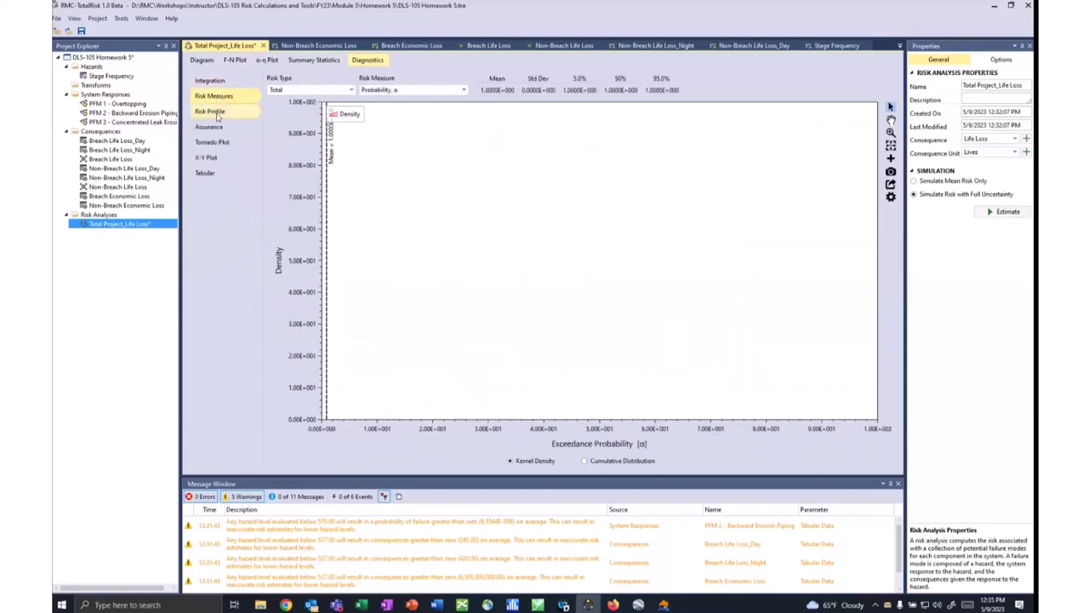
left_click(347, 91)
left_click(306, 115)
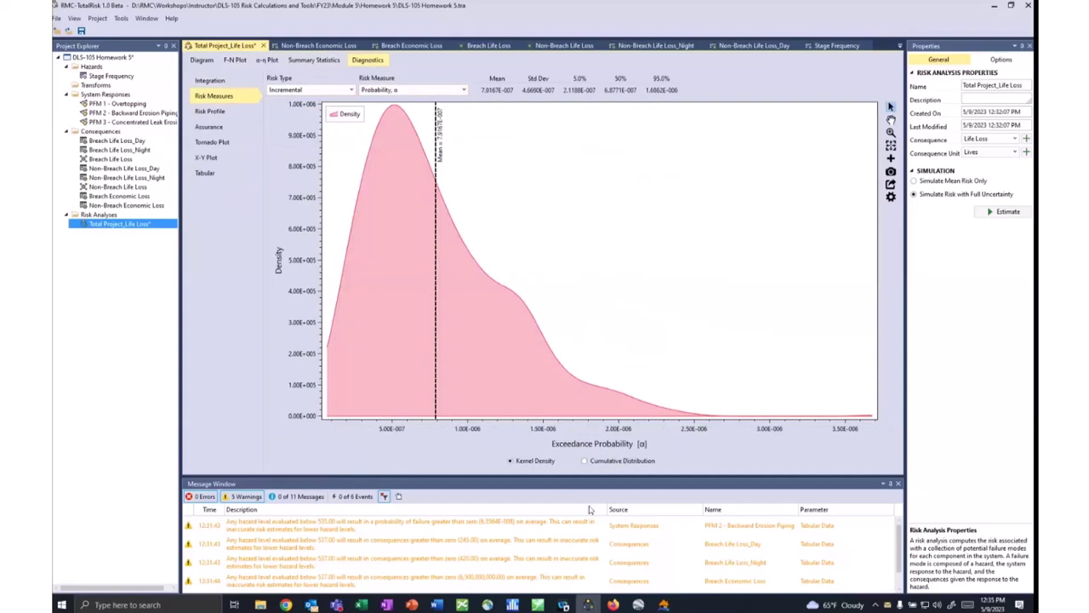
left_click(584, 462)
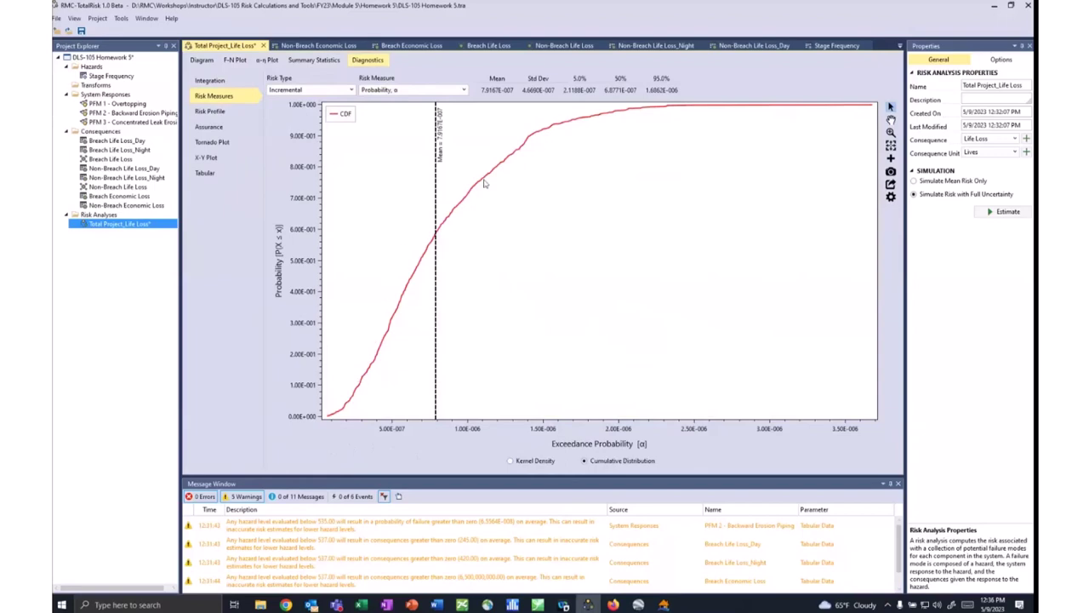
left_click(410, 90)
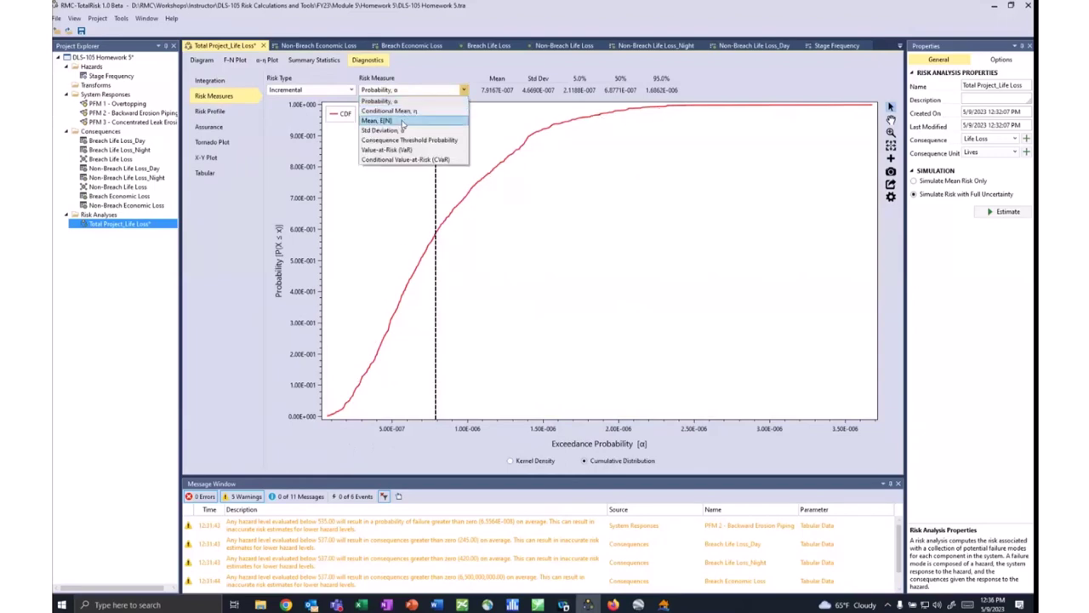
left_click(403, 121)
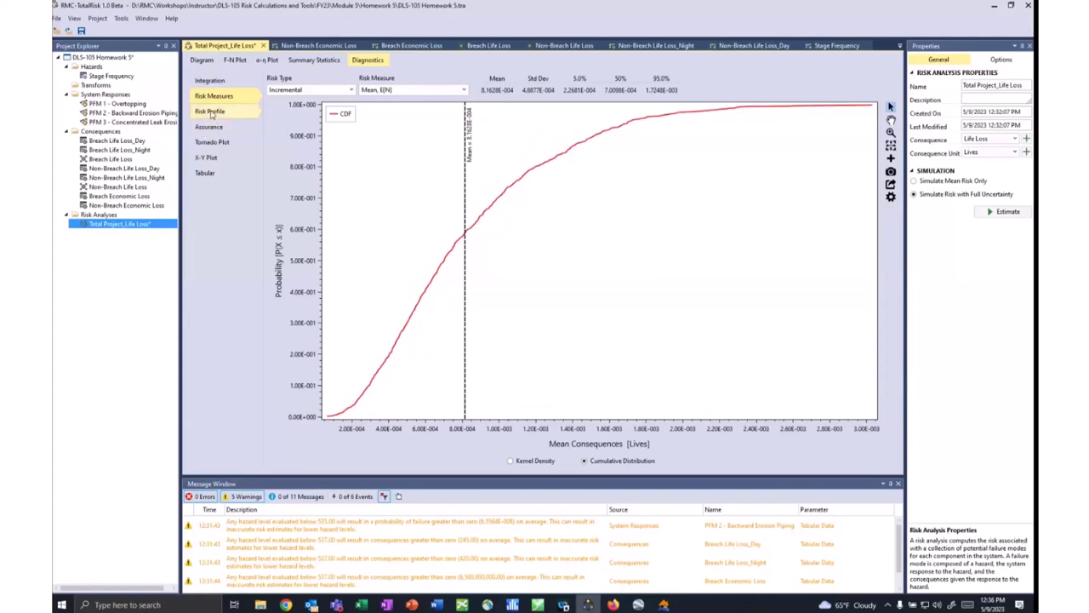
Review the life loss analysis's integration diagnostics, system diagram and summary statistics.
left_click(209, 80)
left_click(203, 60)
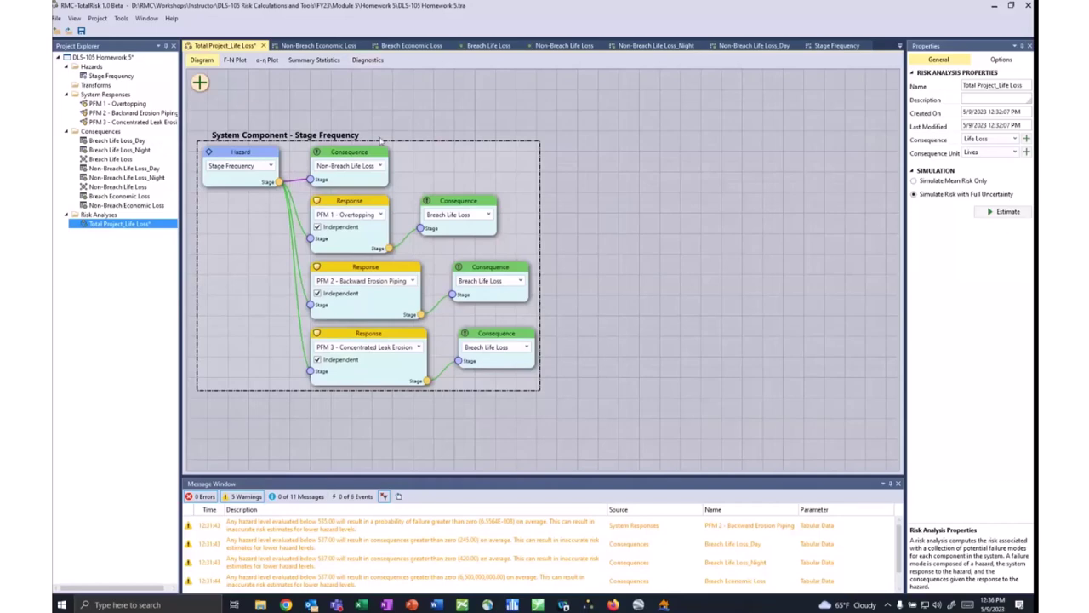
left_click(312, 62)
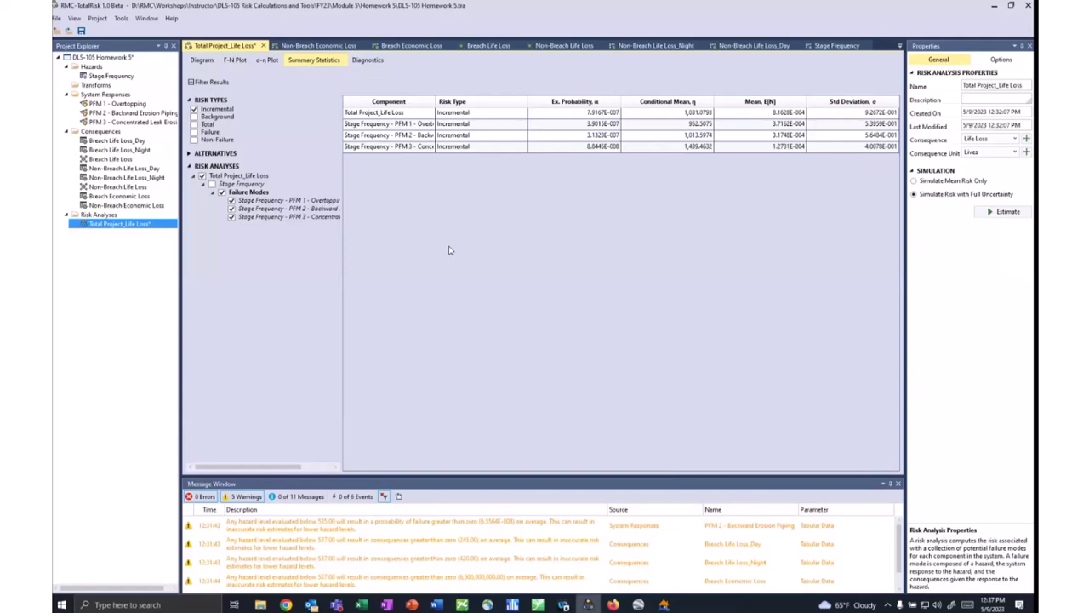
Try the PERT-Percentile Z distribution on the Stage Frequency hazard, and switch back to PERT.
left_click_drag(125, 78, 124, 79)
double_click(124, 77)
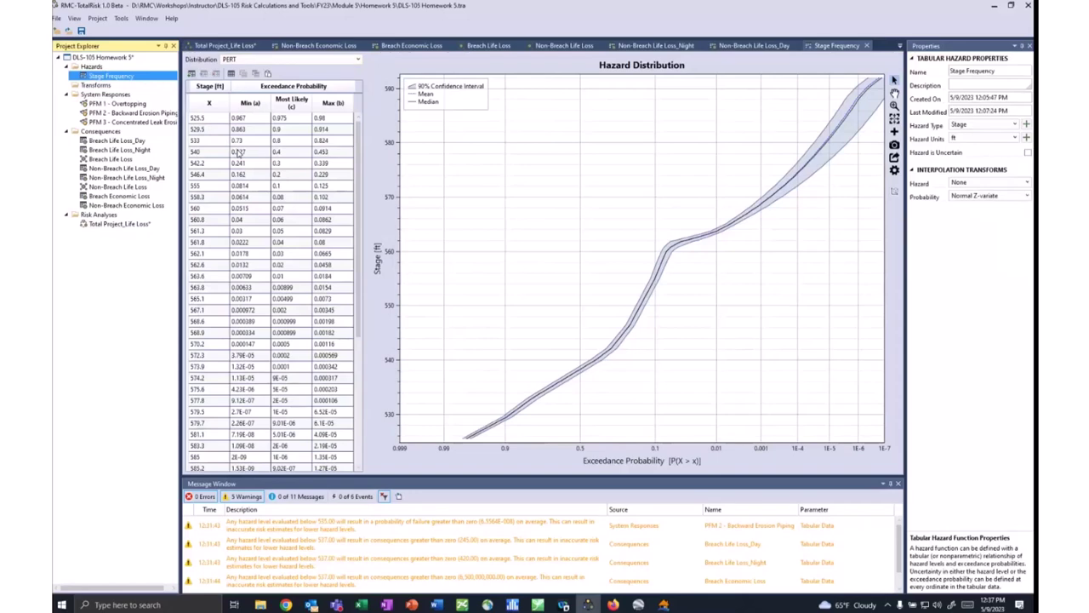
left_click(255, 61)
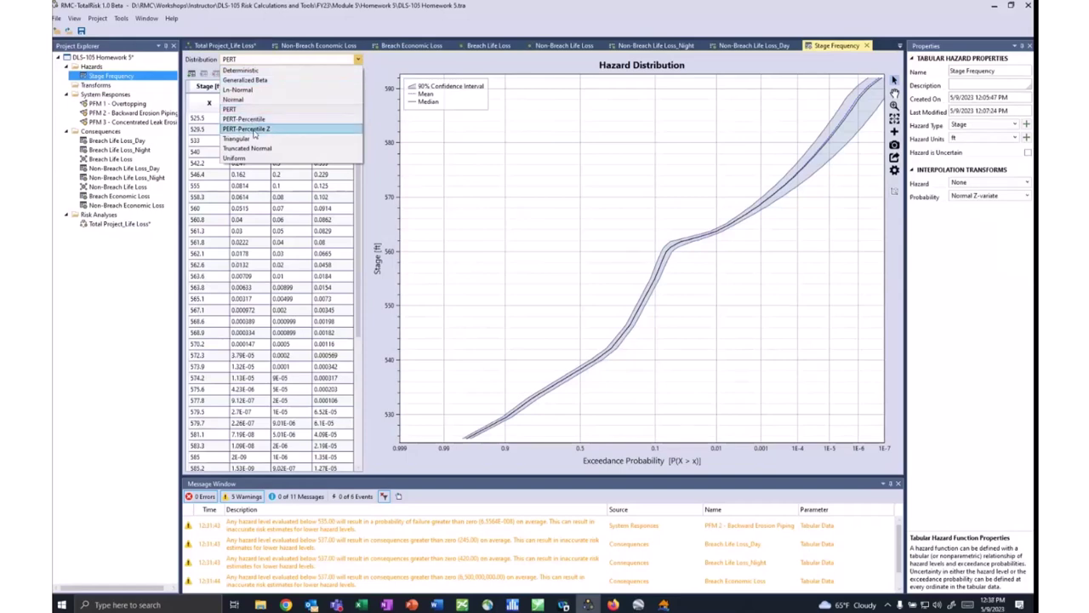
left_click(254, 130)
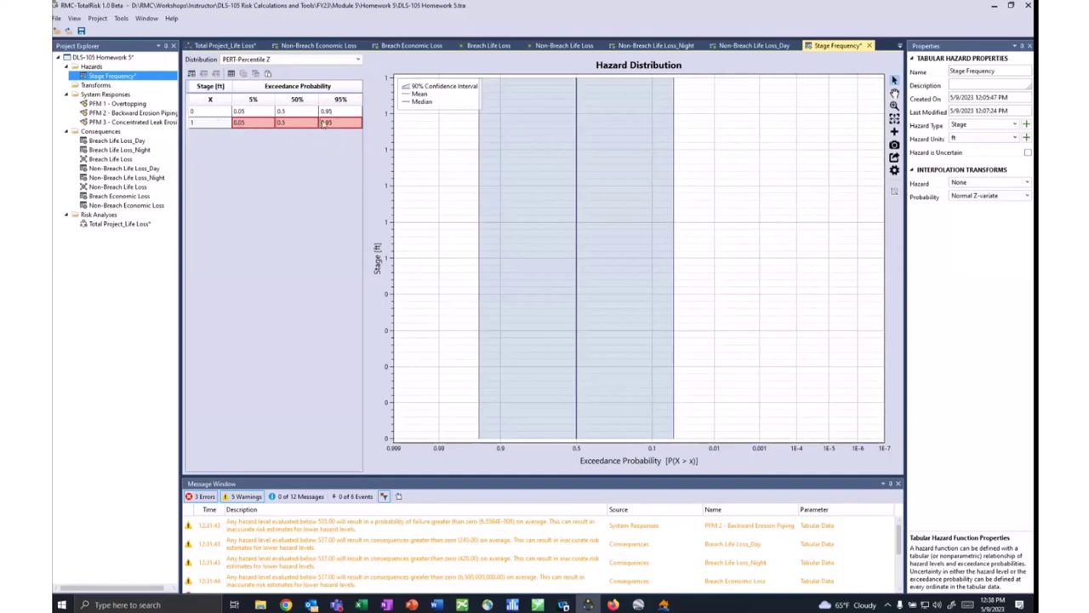
left_click(277, 62)
left_click(255, 111)
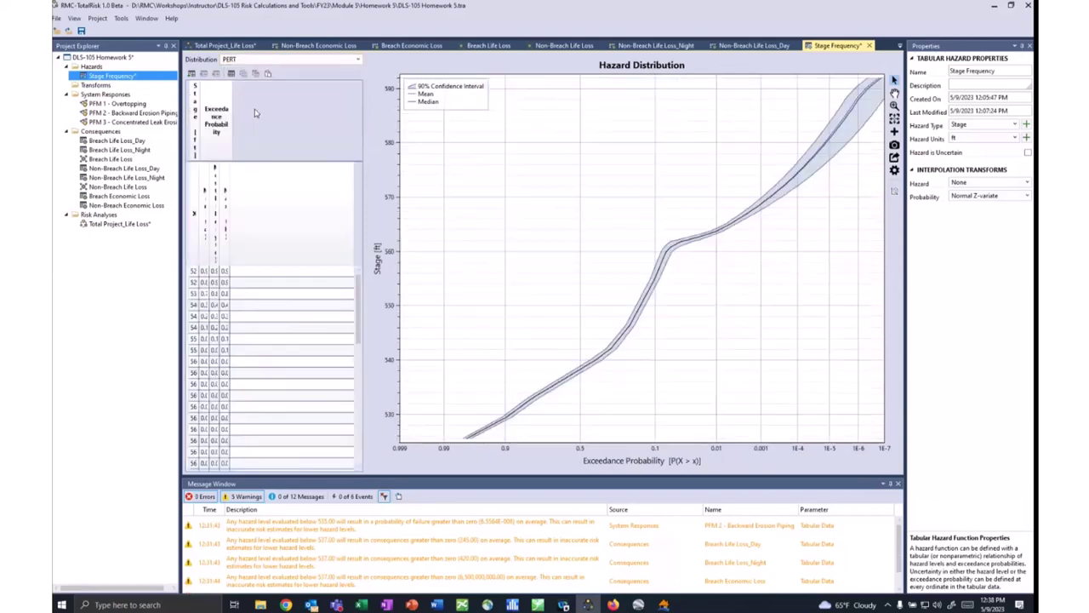
Add a new risk analysis named Total Project_Economic Loss to the project.
double_click(110, 225)
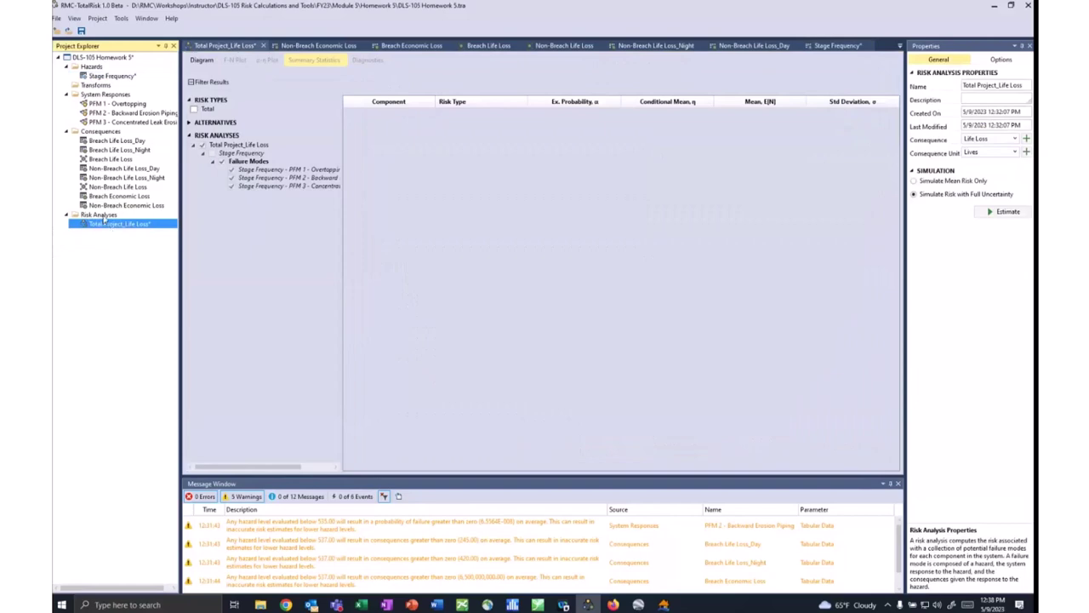
right_click(103, 215)
left_click(133, 224)
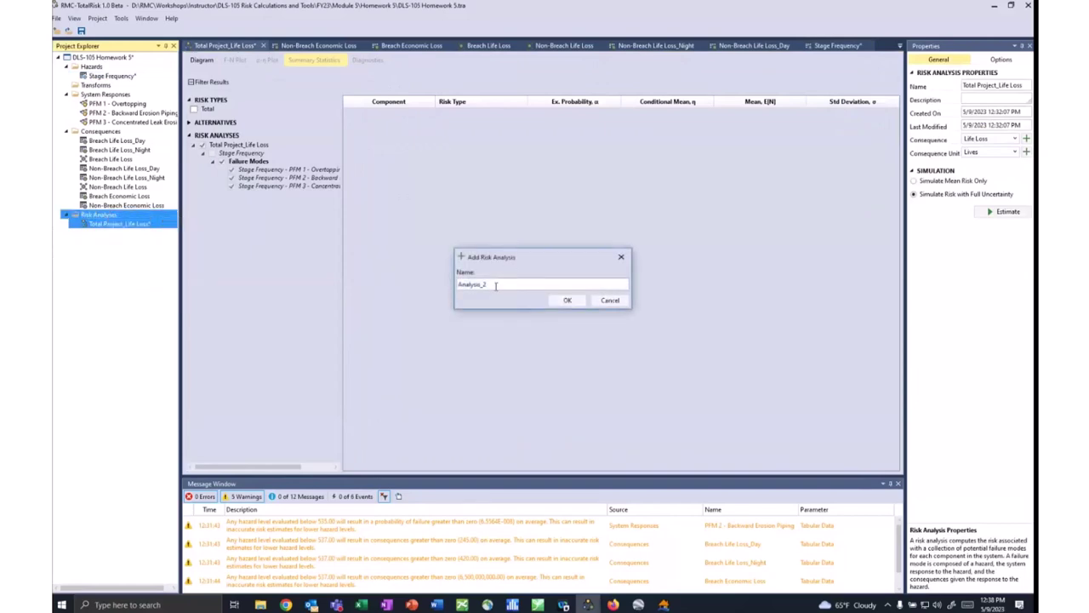
type("T")
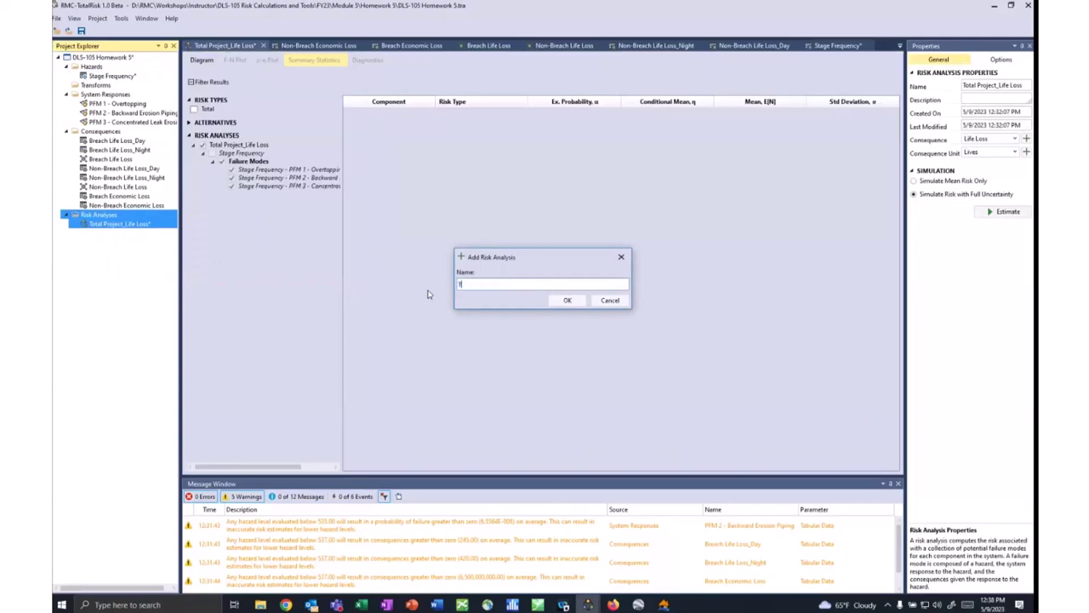
type("otal Project_Economic Loss")
key("Return")
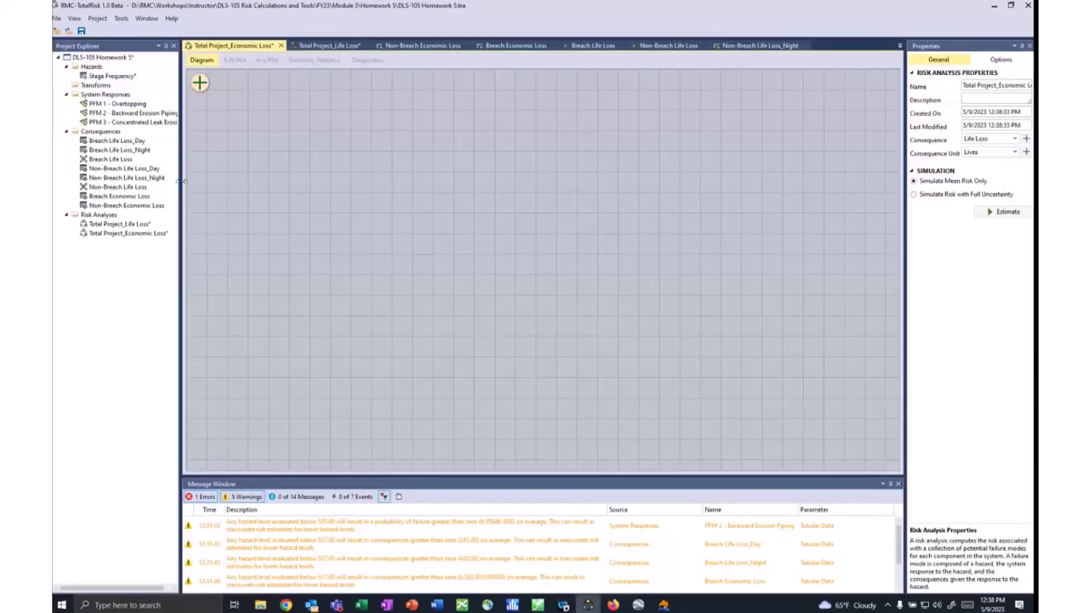
Add the Stage Frequency hazard to the economic loss diagram and connect a Non-Breach Economic Loss consequence to it.
left_click(199, 83)
left_click(235, 91)
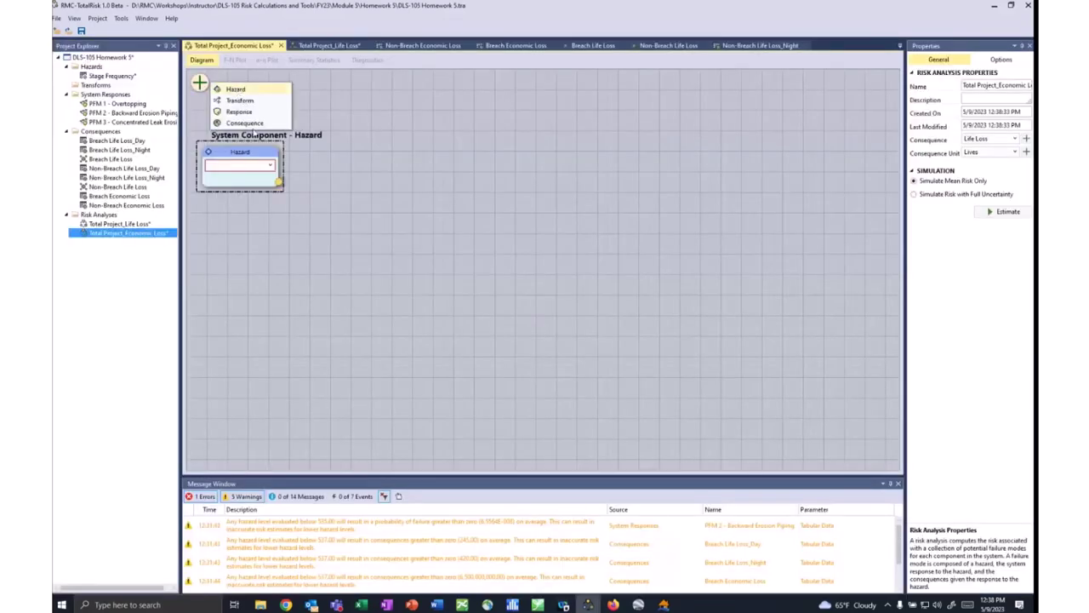
left_click(269, 166)
left_click(247, 181)
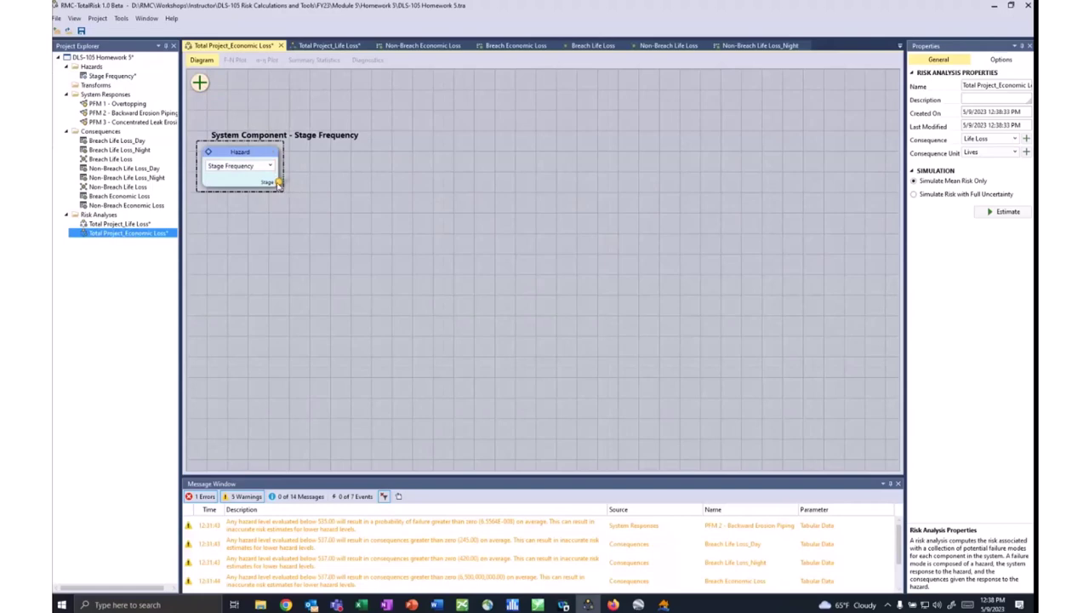
left_click(278, 183)
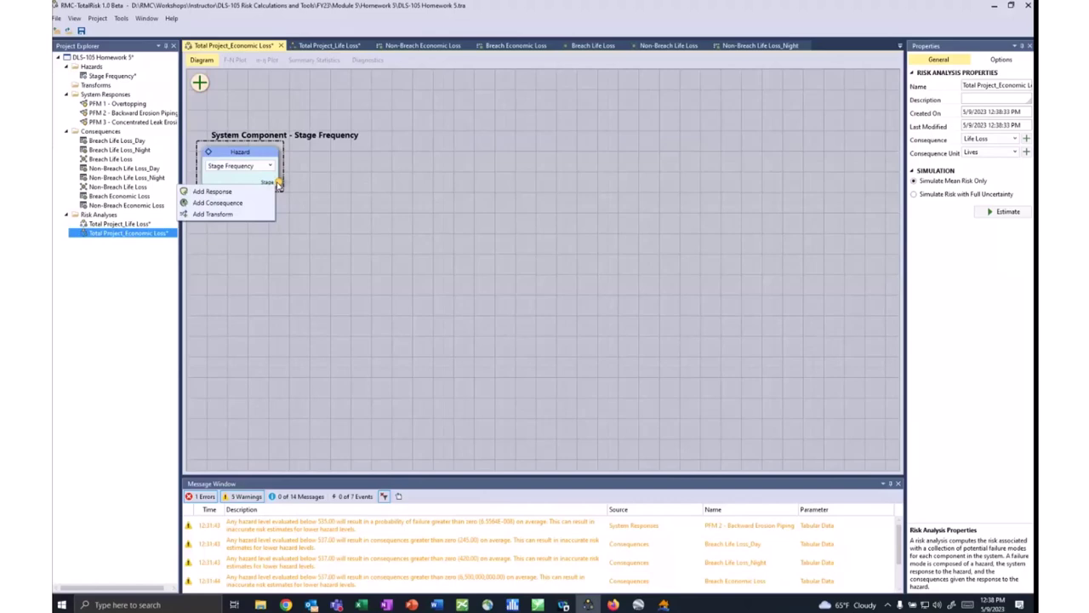
left_click(256, 207)
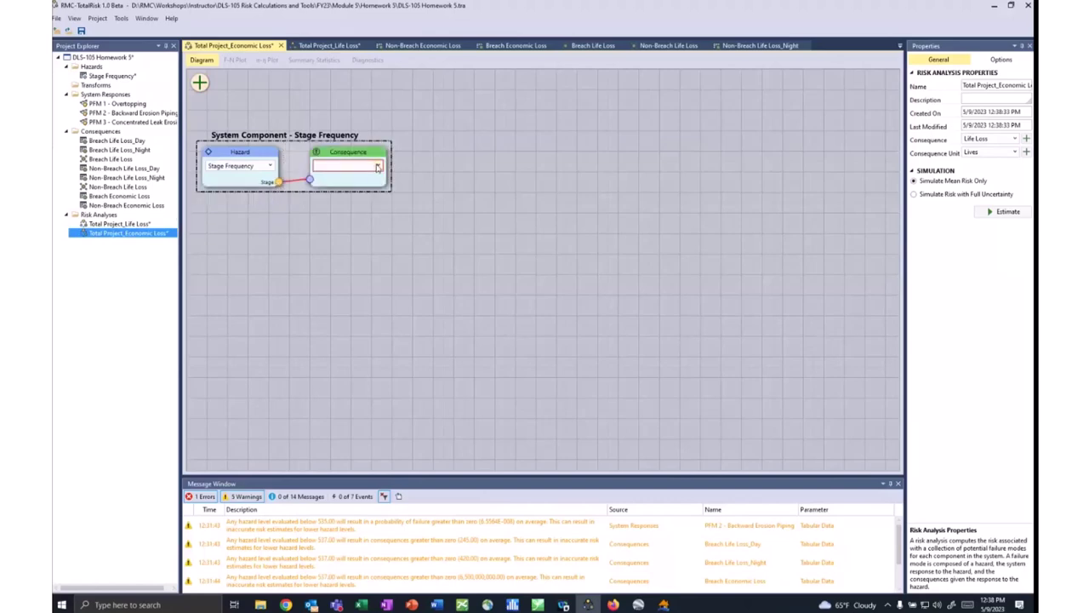
left_click(378, 167)
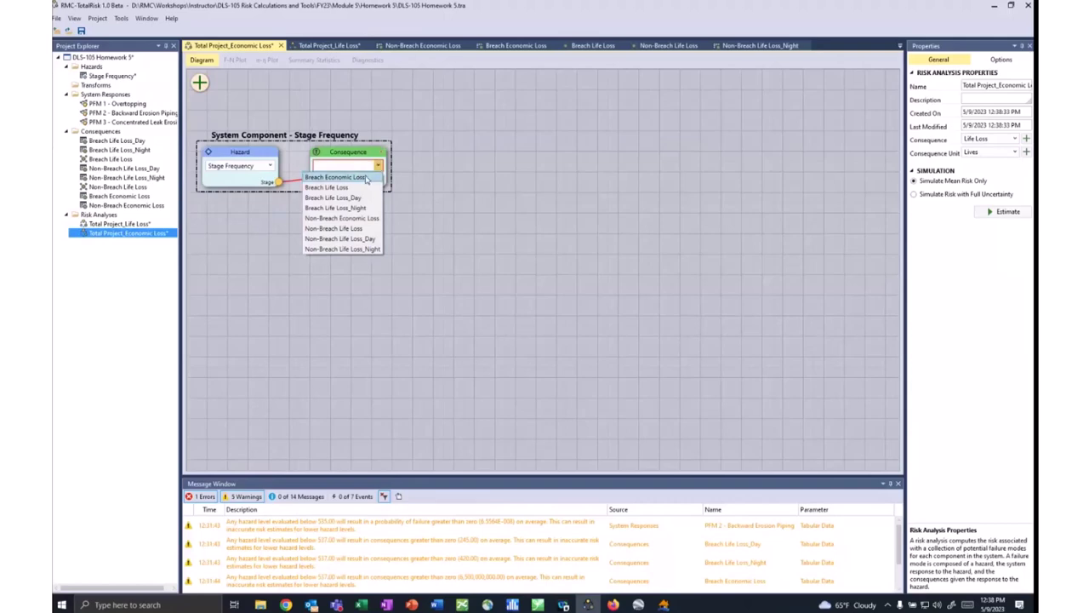
left_click(359, 219)
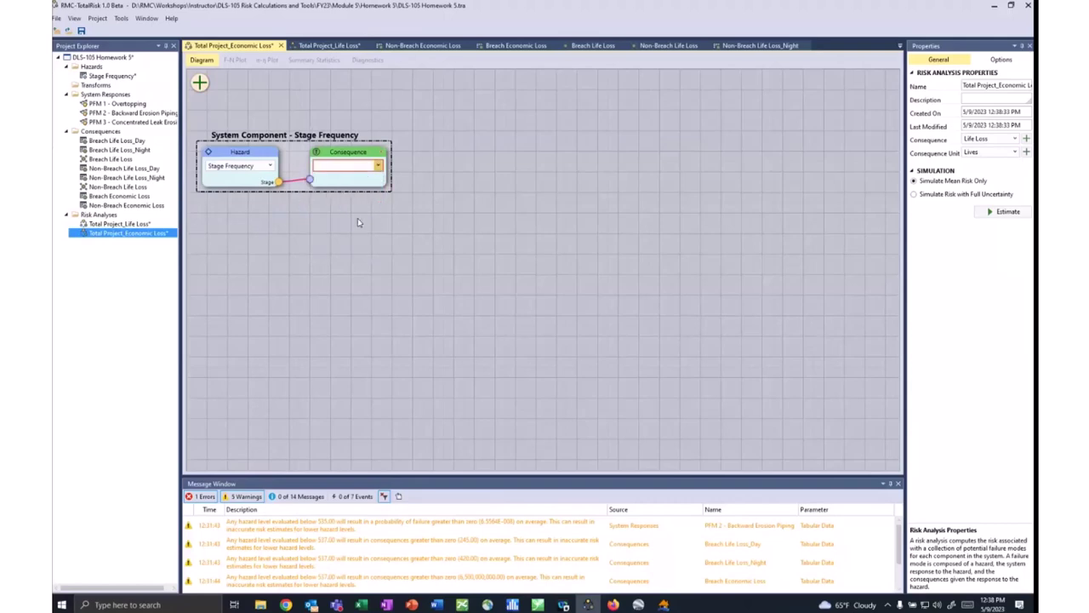
Connect three responses to the hazard: PFM 1 - Overtopping, PFM 2 - Backward Erosion Piping and PFM 3 - Concentrated Leak Erosion.
left_click(278, 182)
left_click(263, 192)
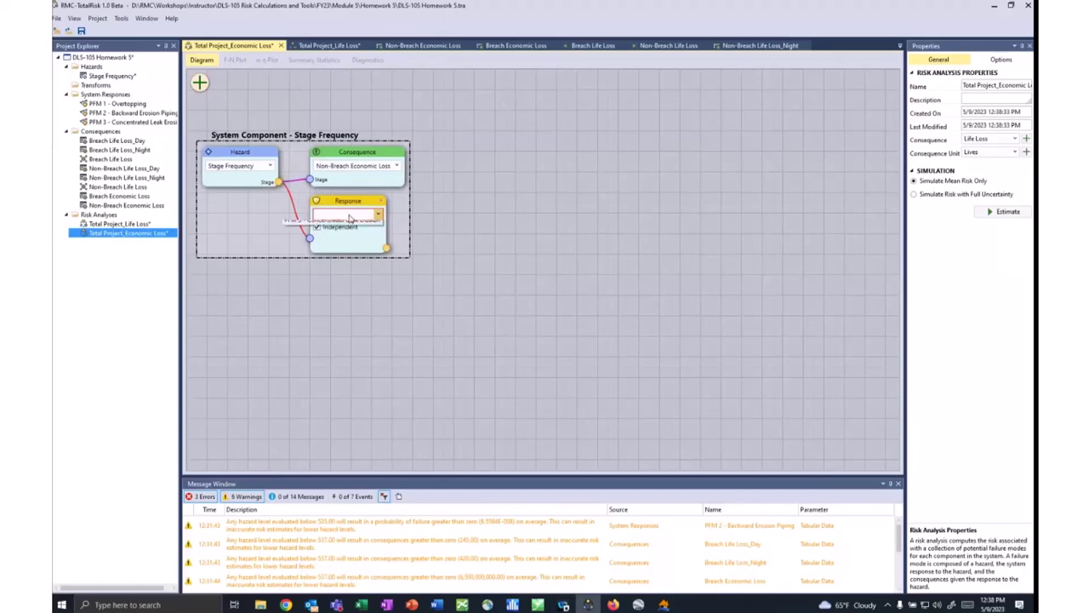
left_click(350, 215)
left_click(343, 225)
left_click(278, 182)
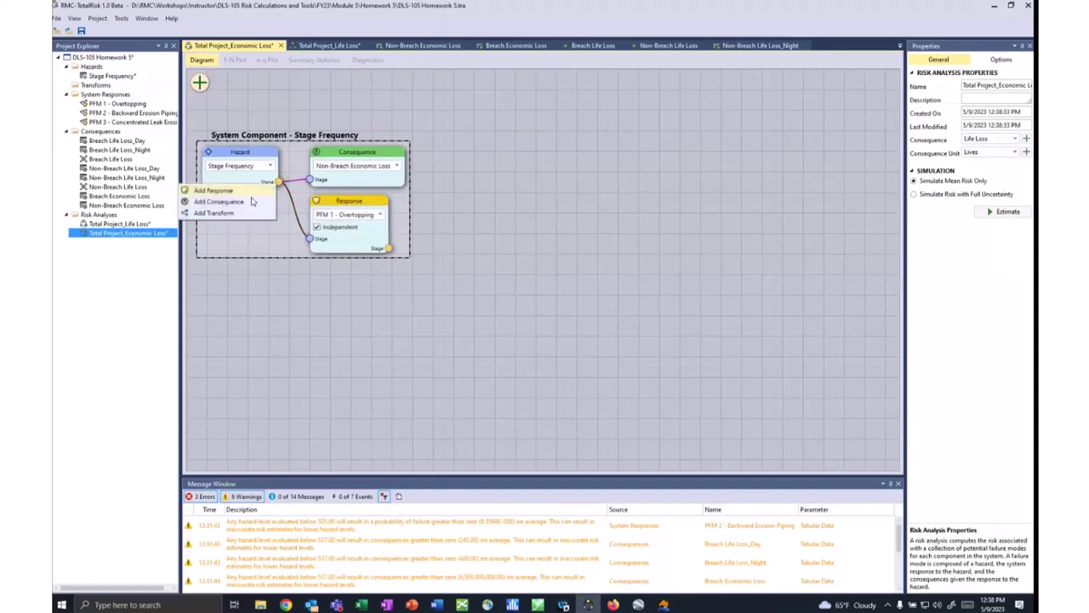
left_click(252, 195)
left_click(358, 281)
left_click(335, 309)
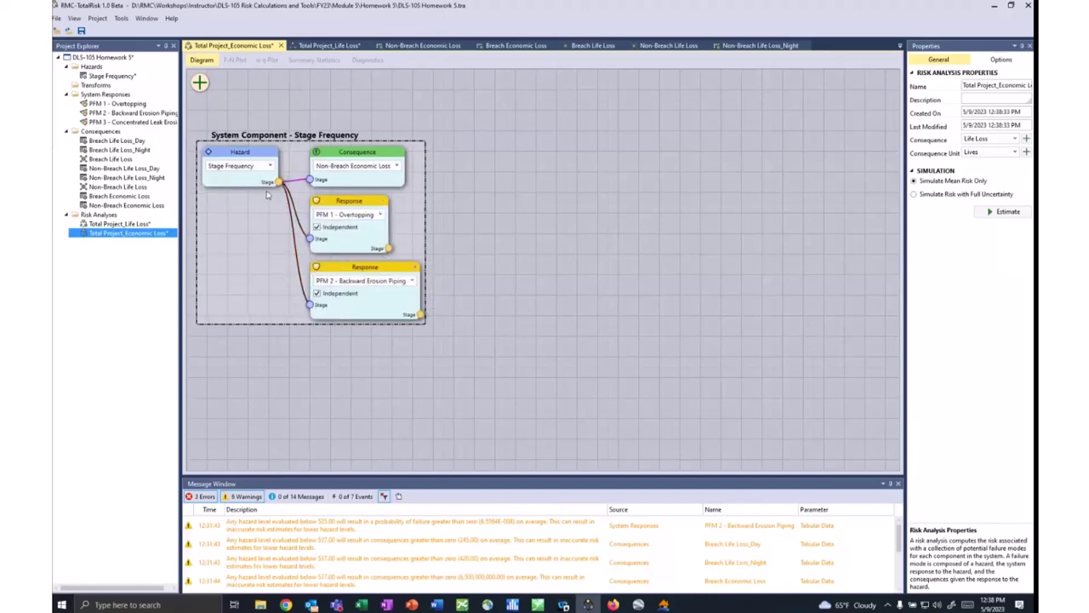
left_click(277, 182)
left_click(253, 194)
left_click(357, 346)
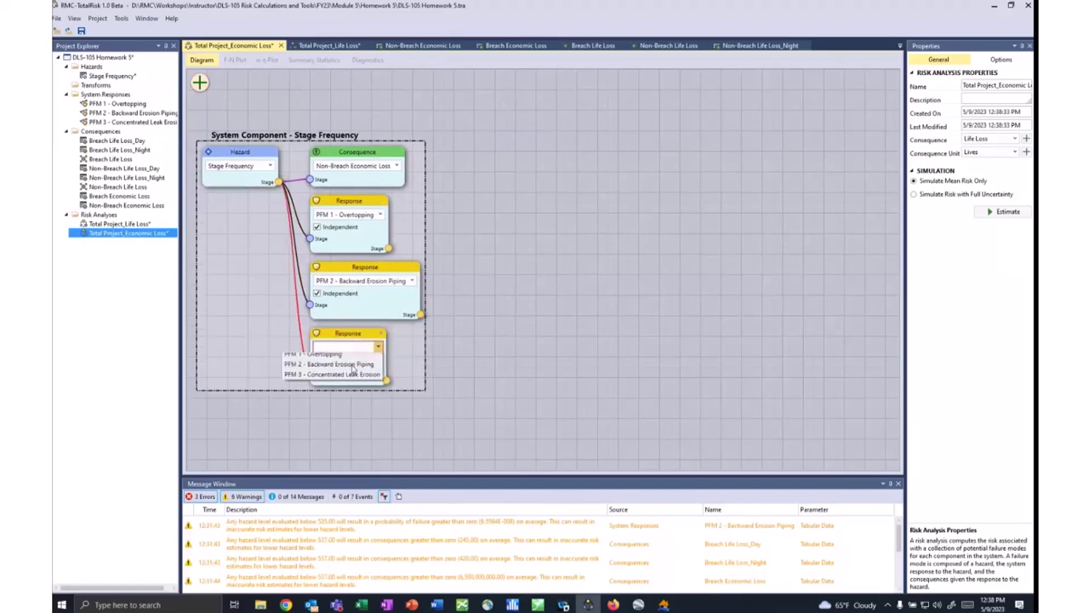
left_click(341, 375)
Connect a Breach Economic Loss consequence to each of the three failure mode responses.
left_click(387, 249)
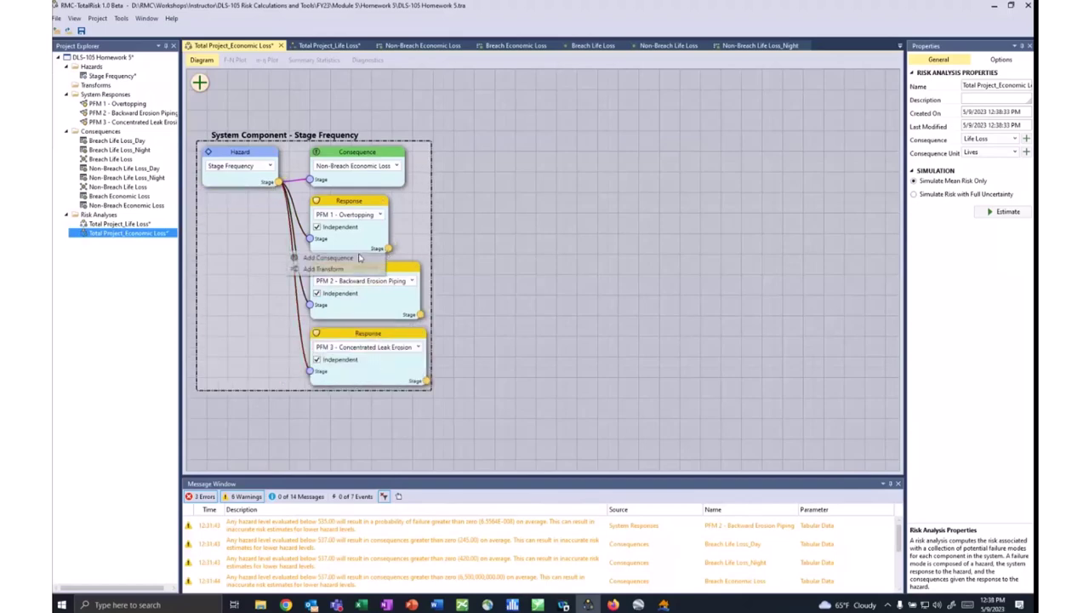
left_click(357, 258)
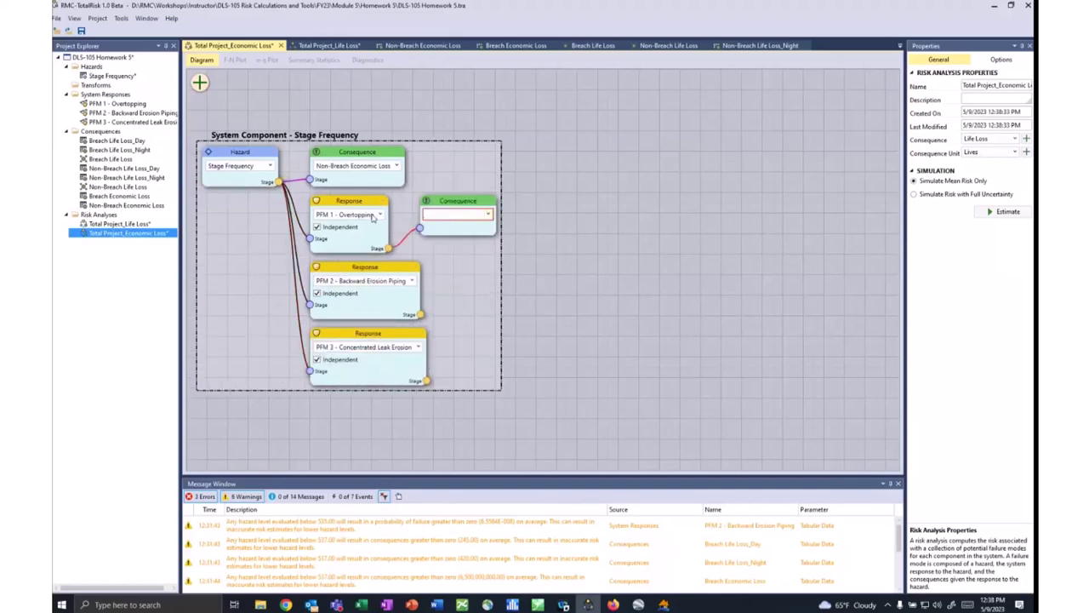
left_click(455, 214)
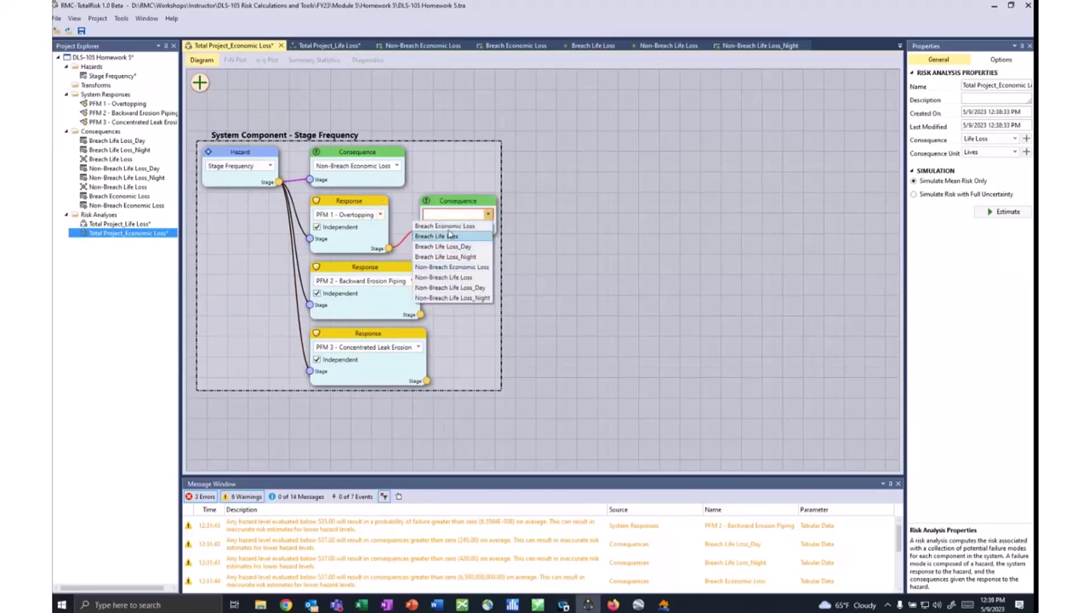
left_click(445, 225)
left_click(420, 316)
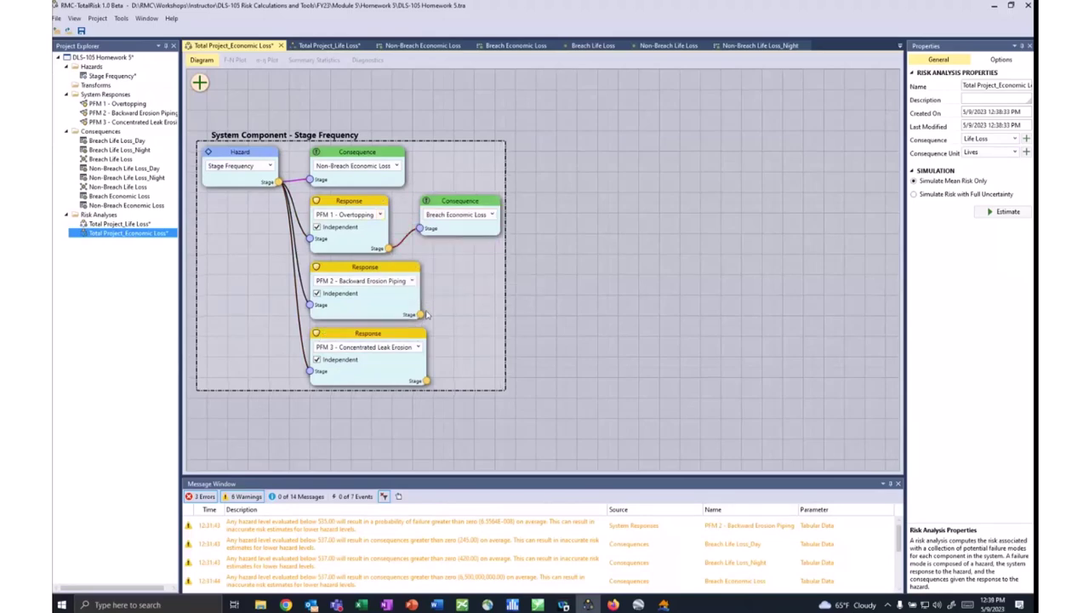
left_click(390, 326)
left_click(481, 282)
left_click(479, 287)
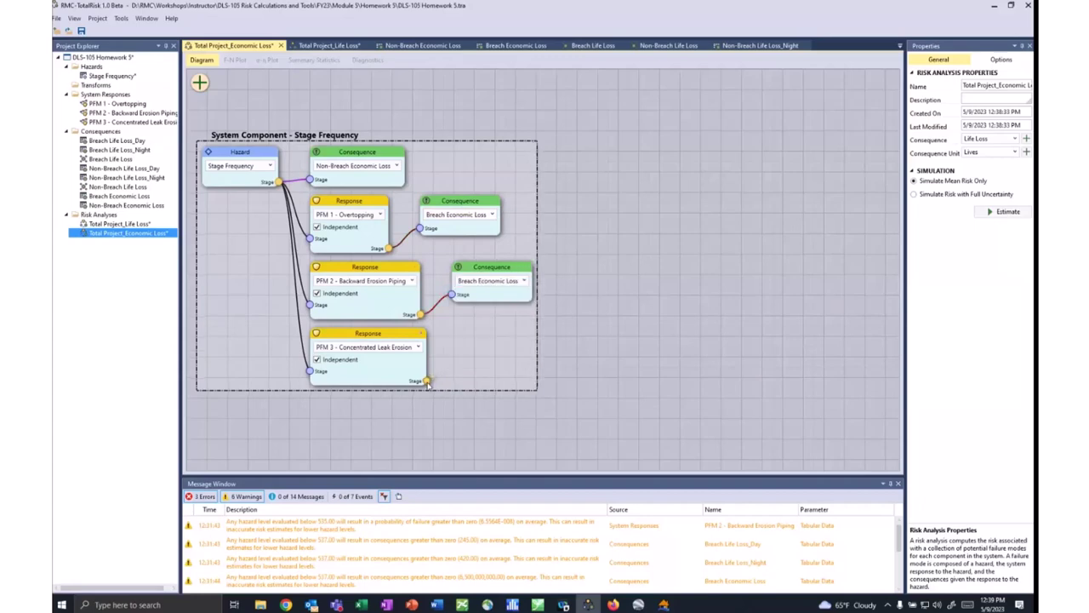
left_click(426, 381)
left_click(492, 347)
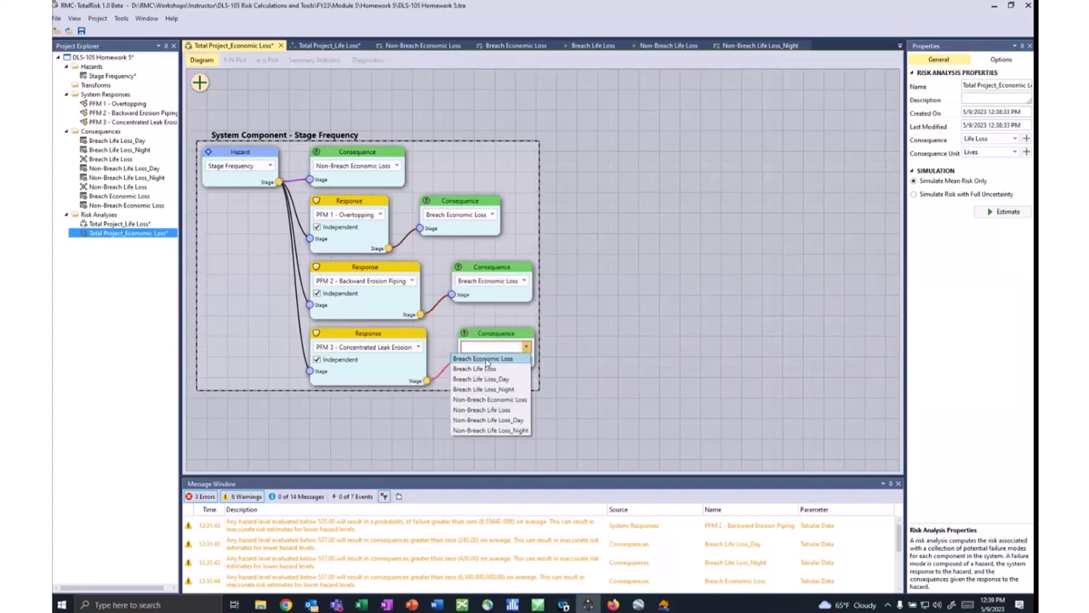
left_click(490, 359)
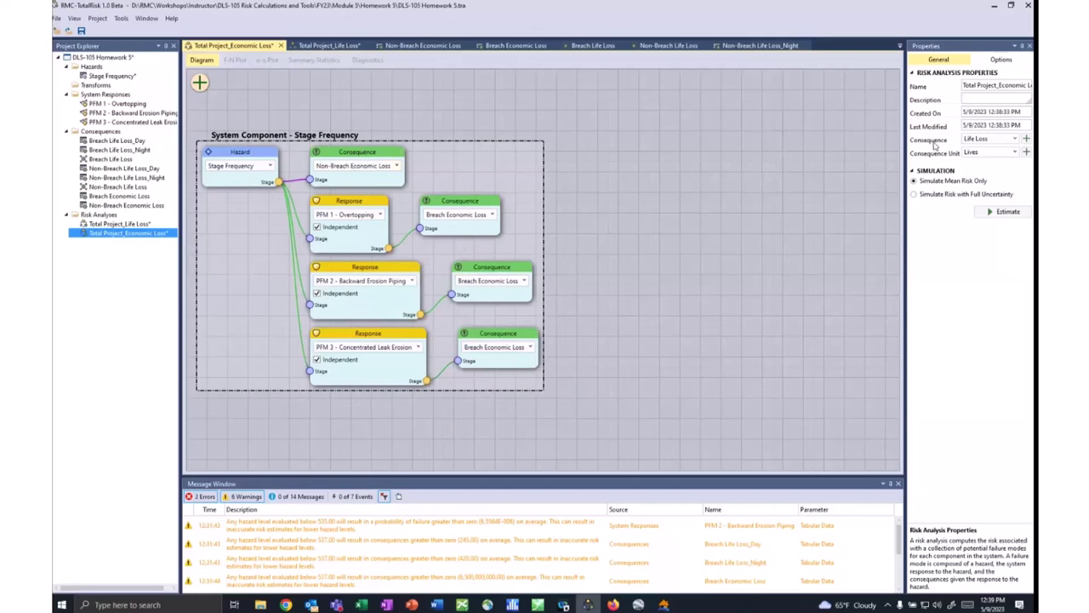
Set the economic loss risk analysis's consequence to Economic Cost and its consequence unit to $.
left_click(1015, 140)
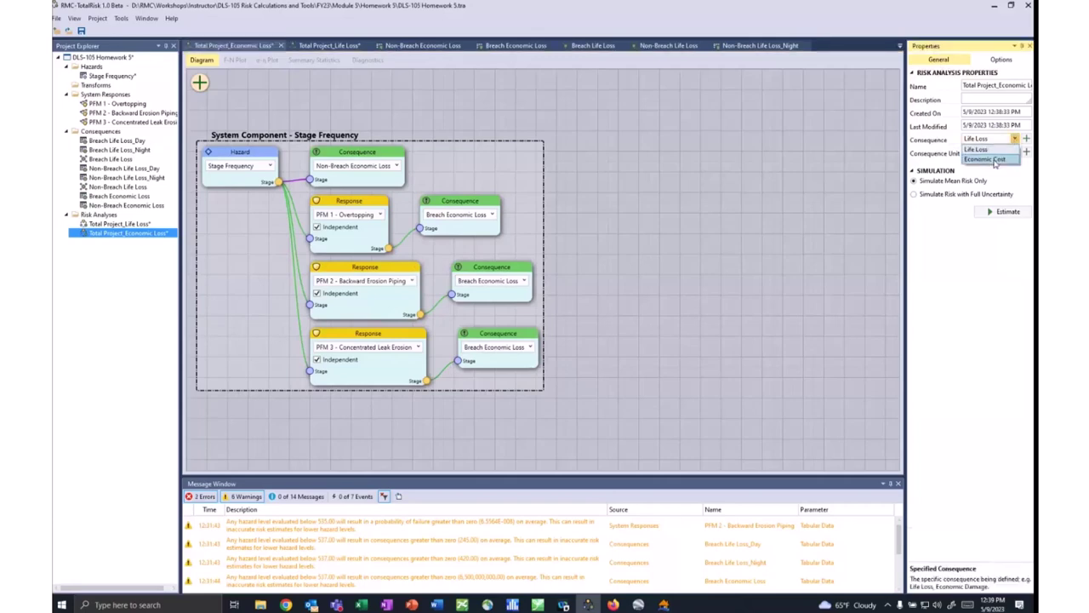
left_click(994, 160)
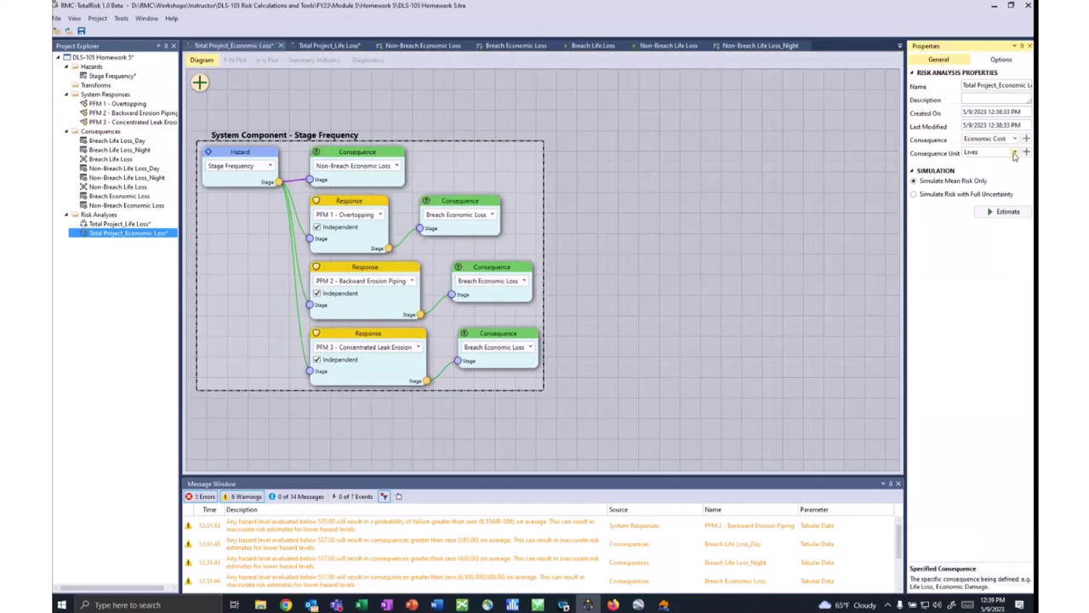
left_click(1014, 152)
left_click(990, 173)
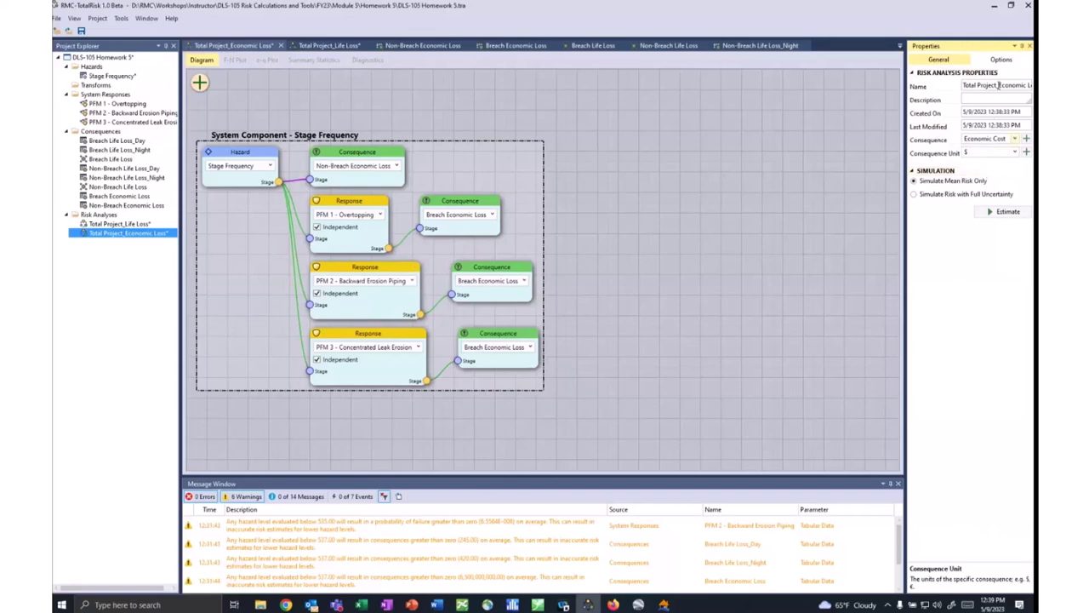
Check the simulation options and estimate the economic loss risk analysis with full uncertainty.
left_click(1002, 60)
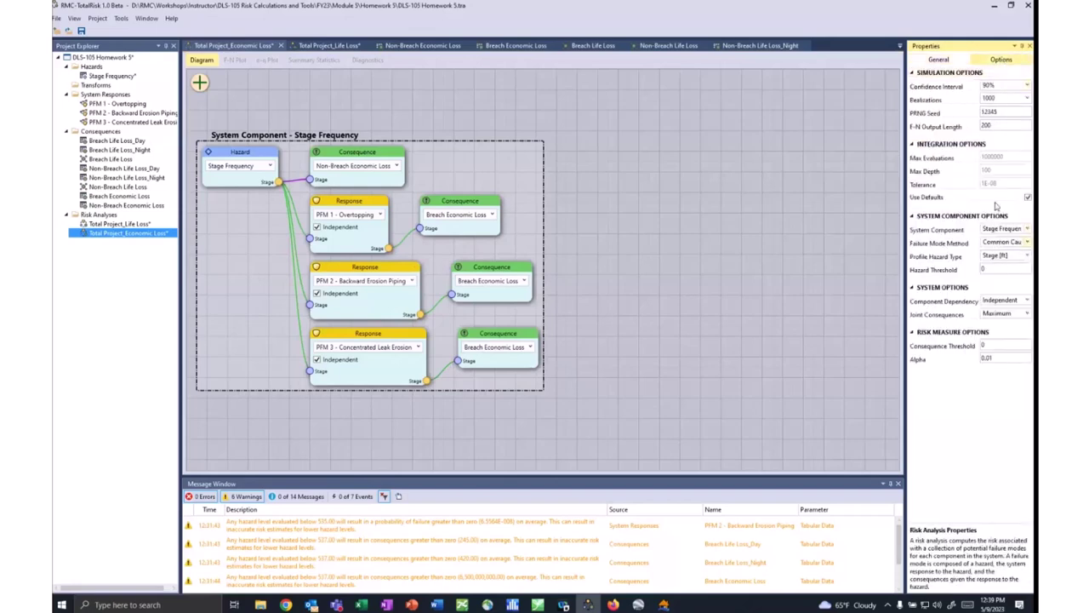
left_click(956, 63)
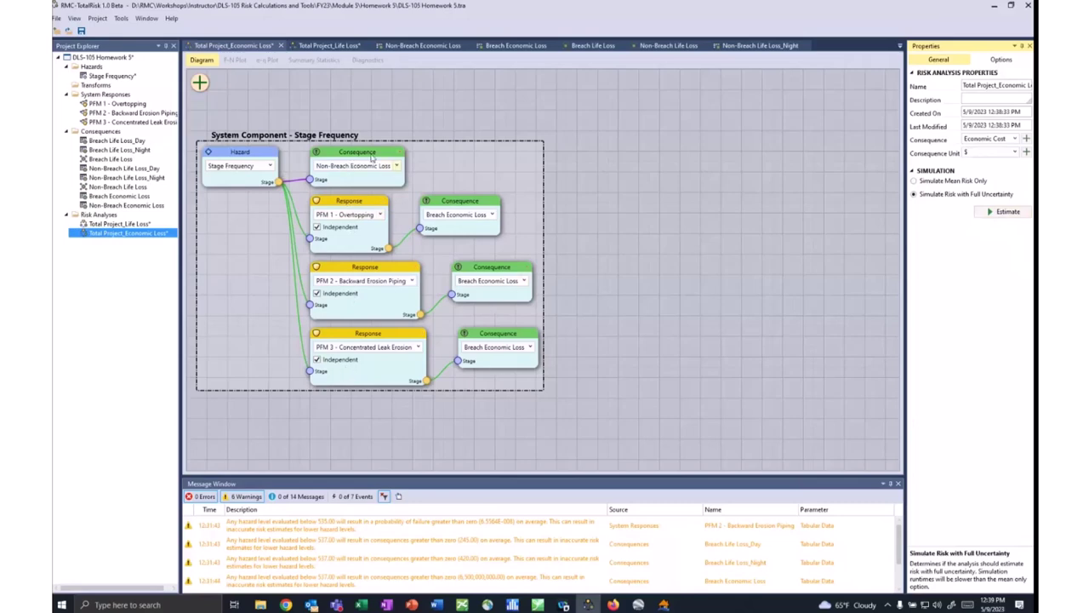
left_click(991, 214)
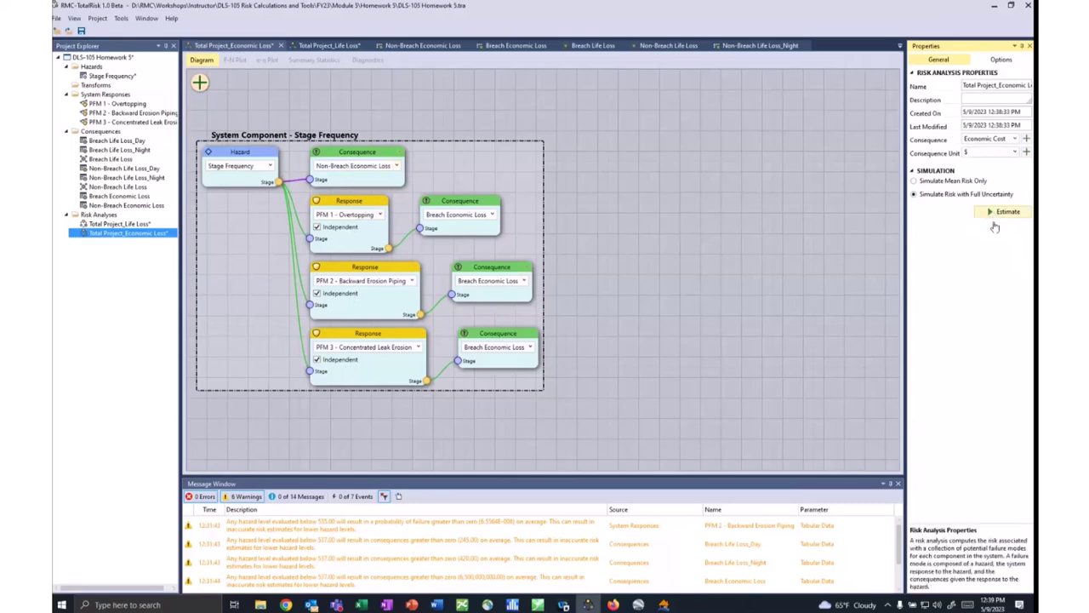
left_click(996, 213)
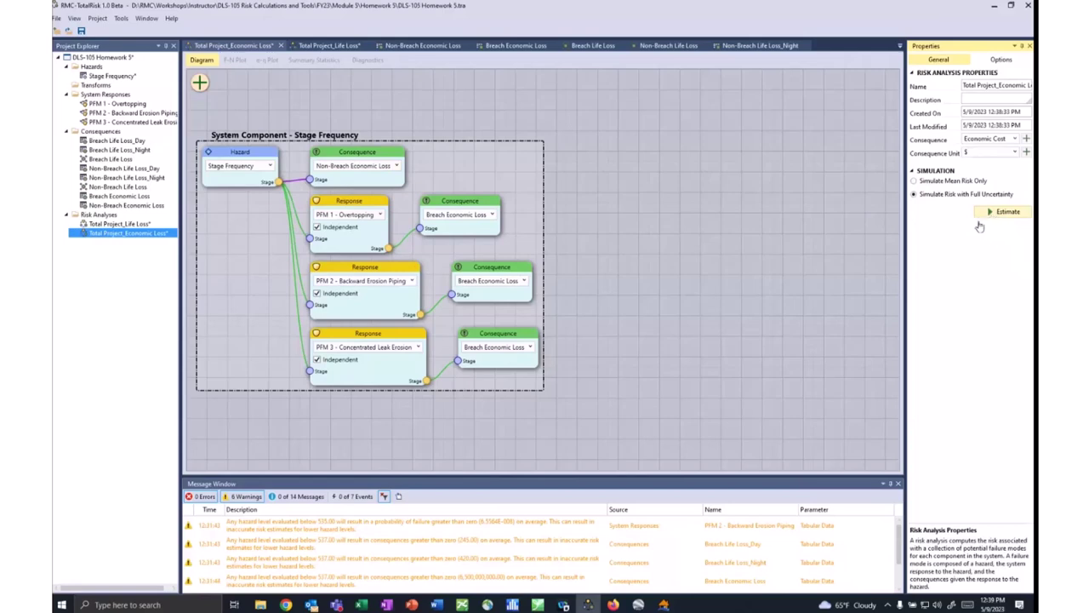
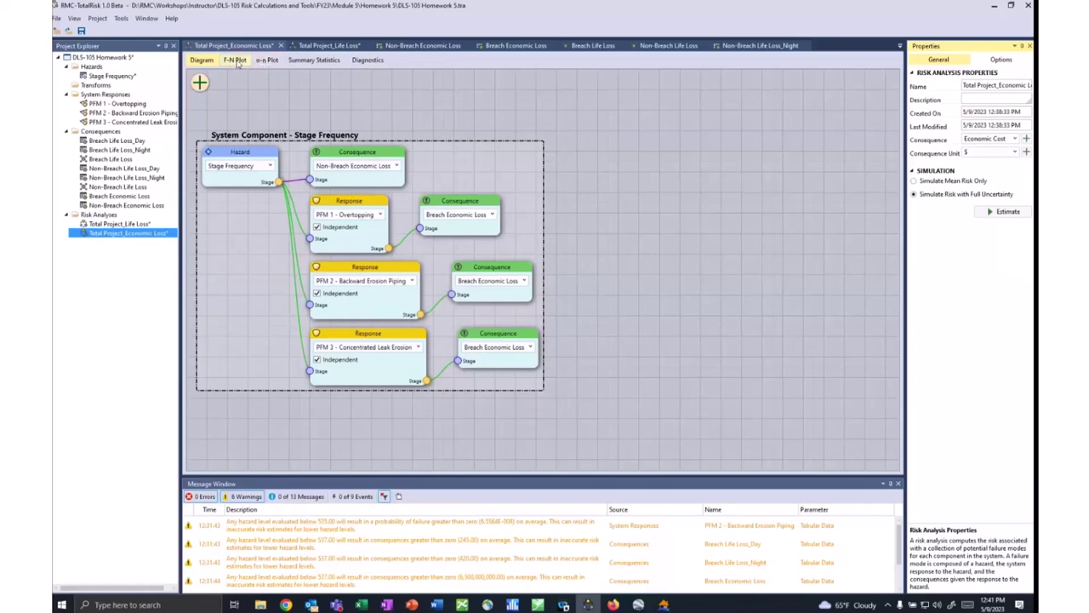
Show the economic loss F-N plot without tolerable risk limits and add the Background and Total risk types.
left_click(236, 61)
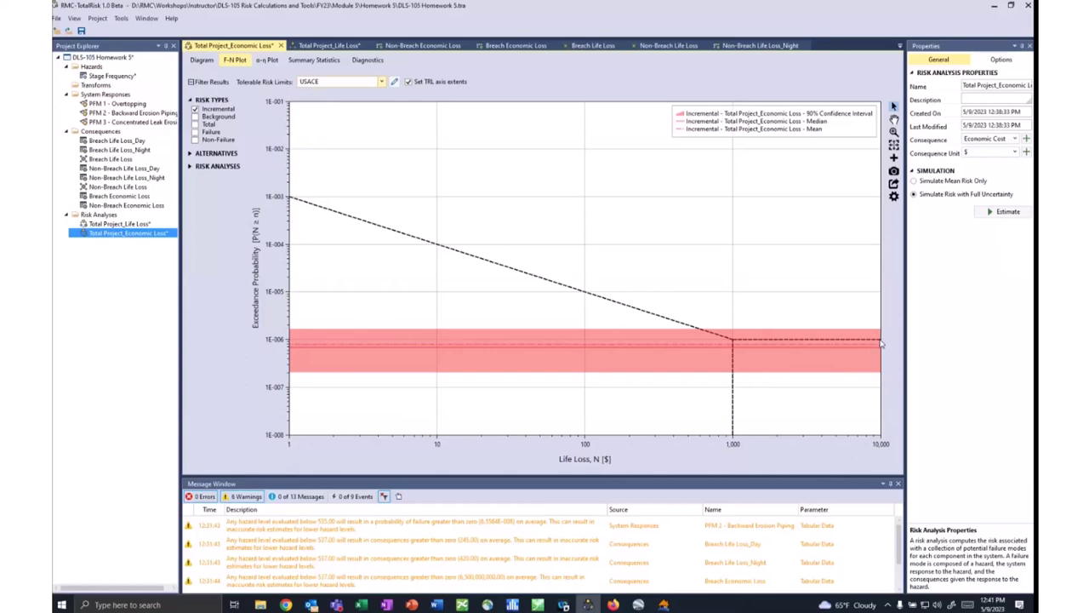
left_click(382, 83)
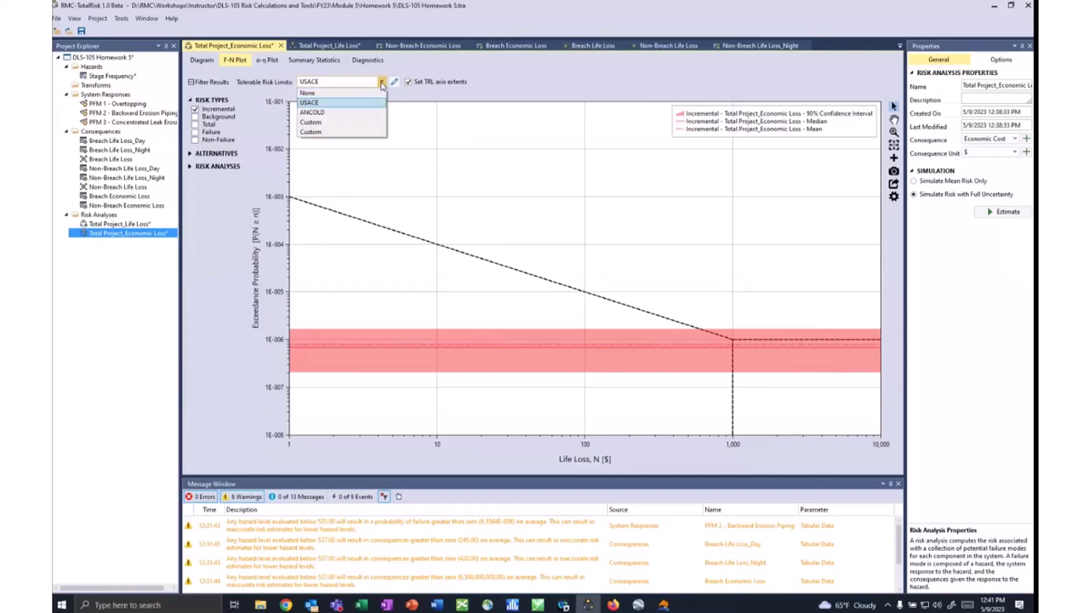
left_click(323, 93)
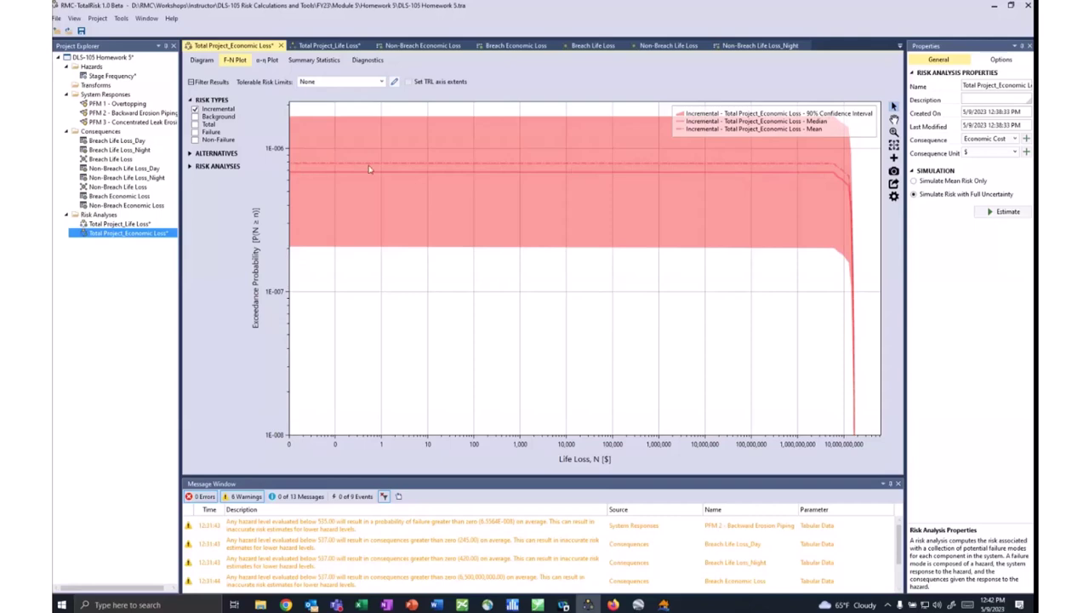
left_click(195, 116)
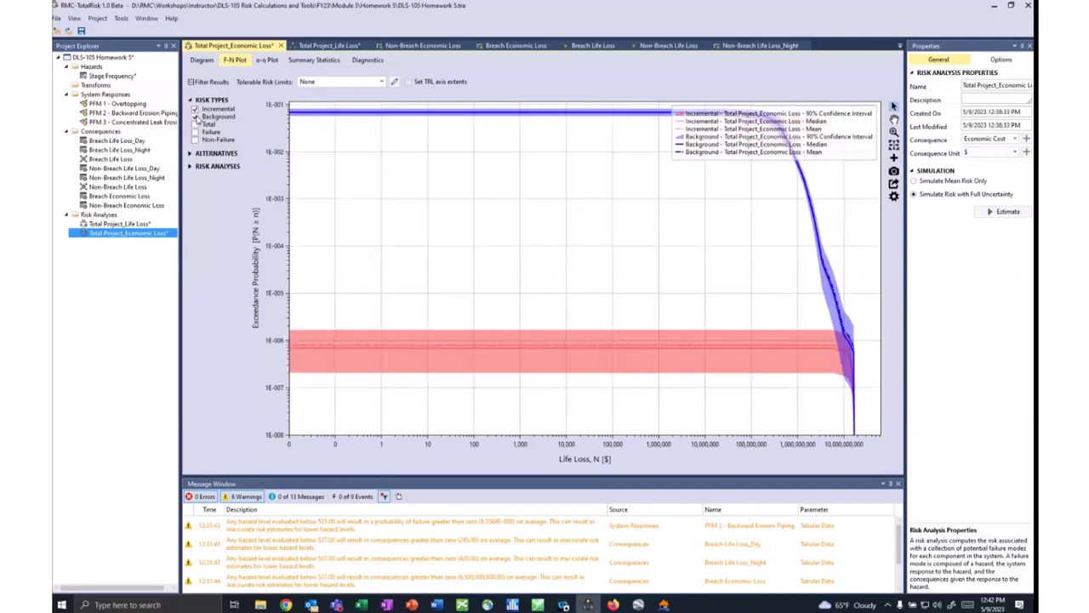
left_click(195, 124)
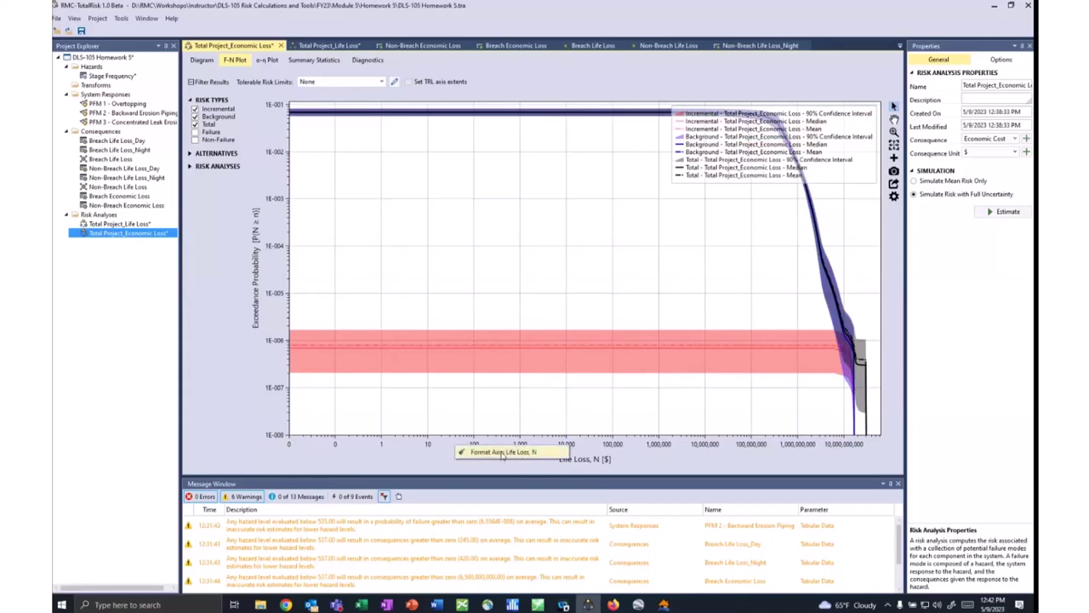
Retitle the F-N plot's horizontal axis as "Economic Cost, $ [$]".
left_click(601, 460)
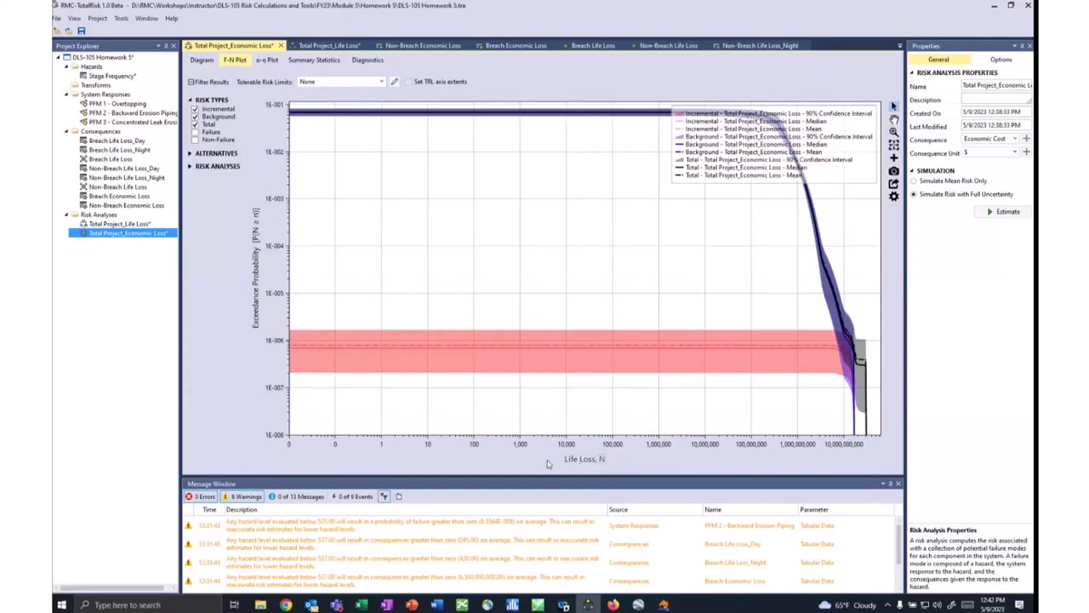
key("ctrl+a")
type("Econm")
key("BackSpace")
type("omic Cost, $ [$]")
Review the summary statistics of the economic loss analysis and return to its F-N plot.
left_click(310, 61)
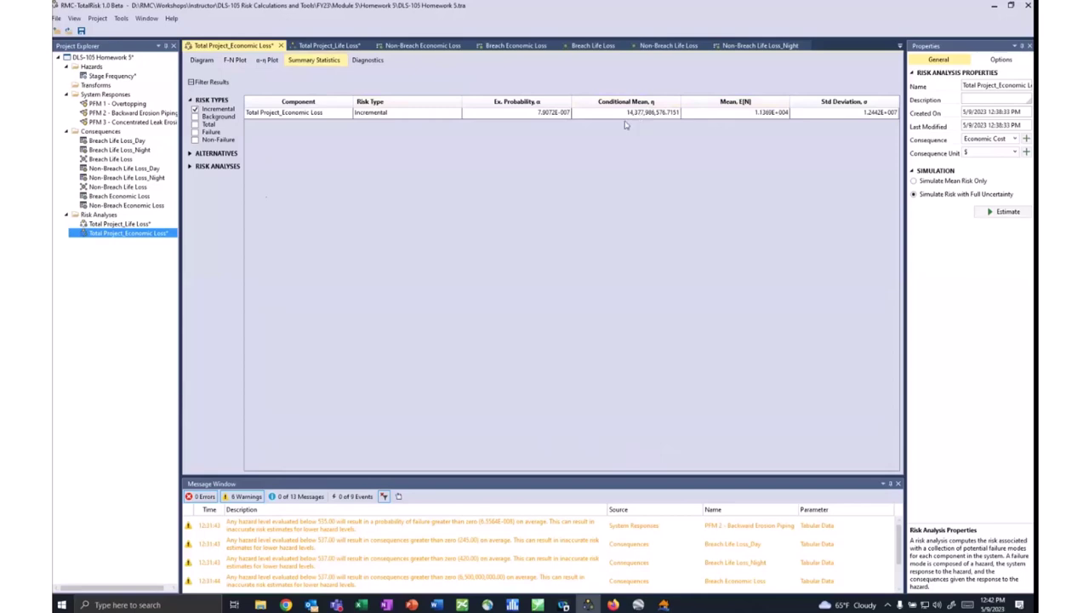
left_click(234, 60)
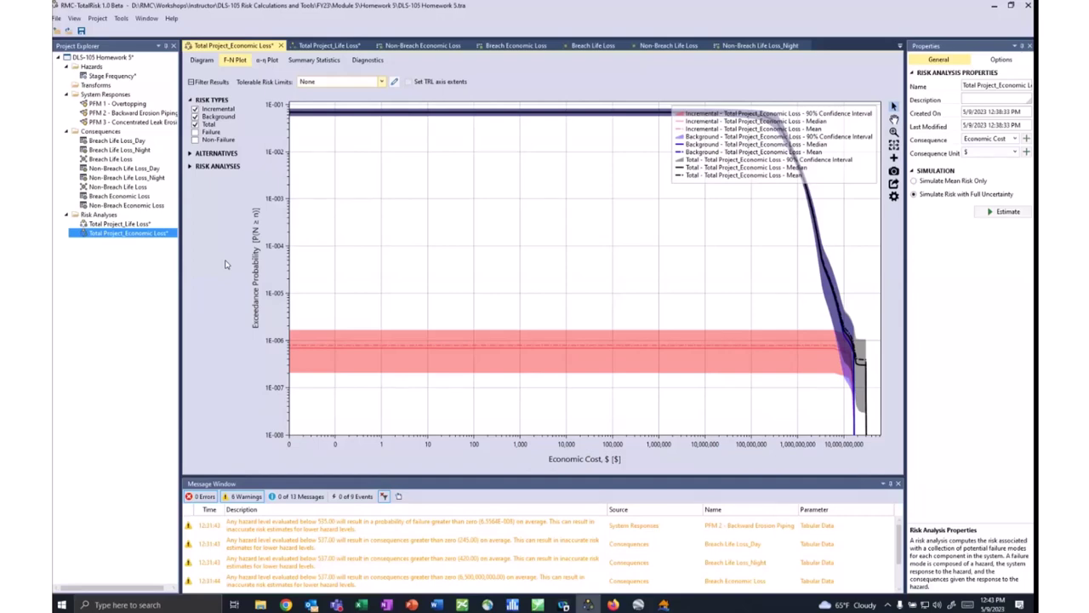
Open the Breach Life Loss consequence function and examine its composite type choices, keeping Mixture.
double_click(122, 160)
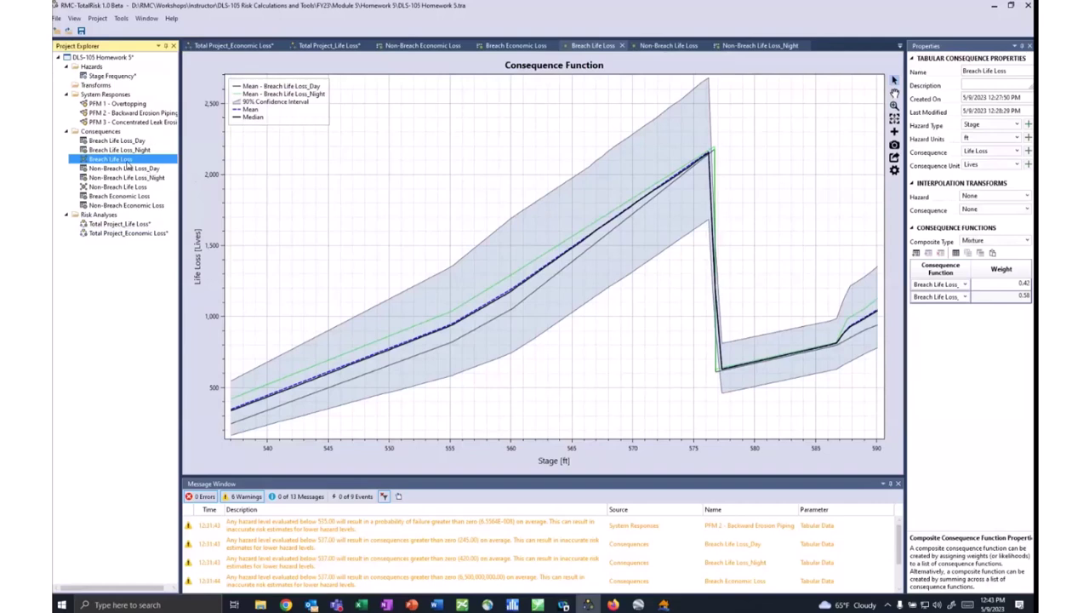
left_click_drag(124, 160, 177, 171)
left_click(1028, 241)
left_click(1015, 271)
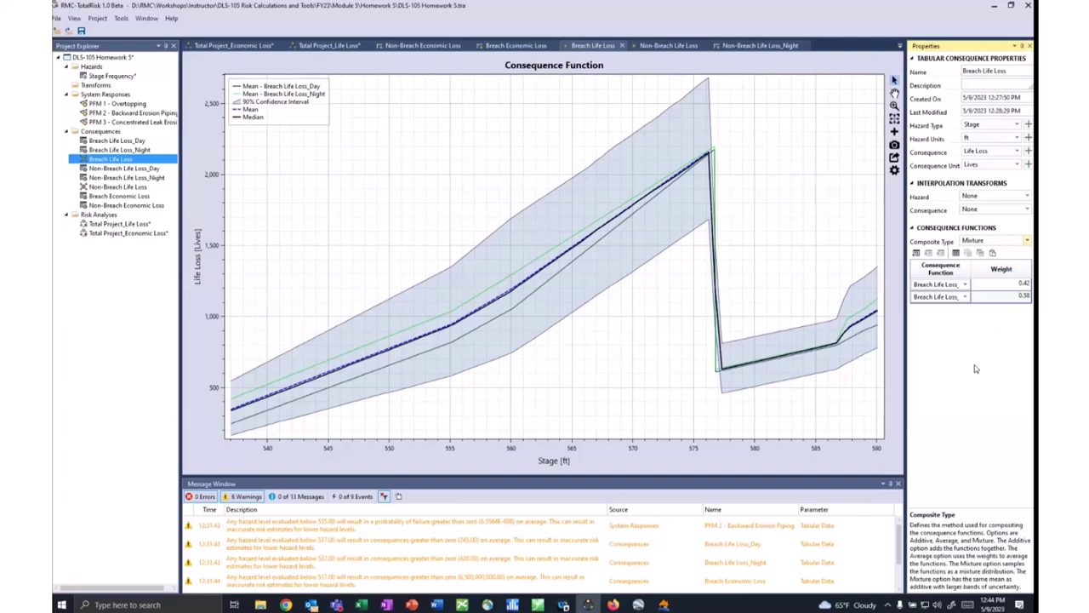